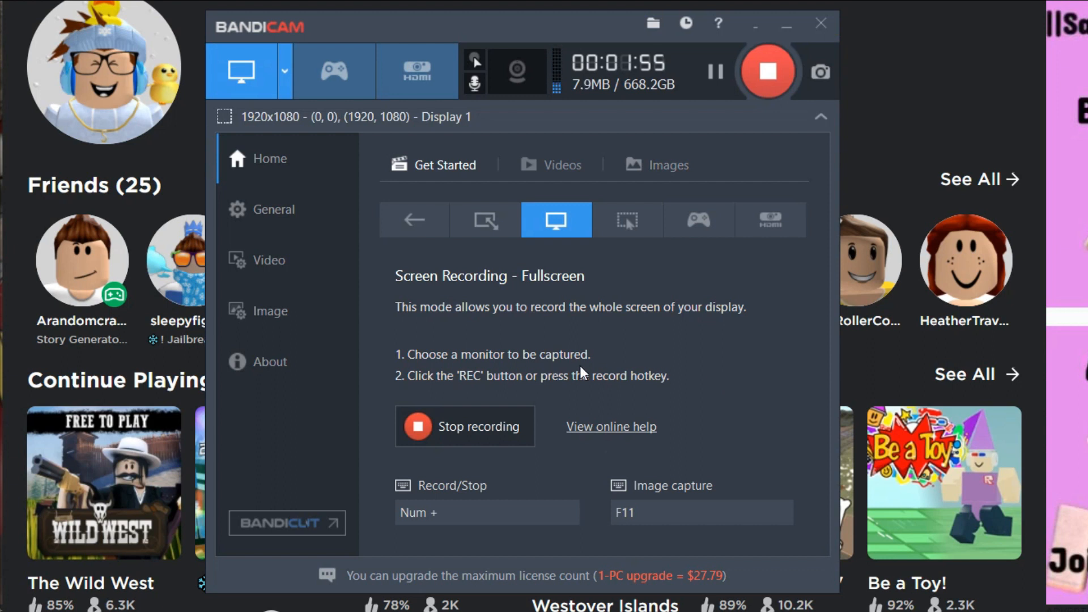
# Browse the Get Started, Videos and Images sections of the recorder's home page.
pyautogui.click(572, 164)
pyautogui.click(423, 159)
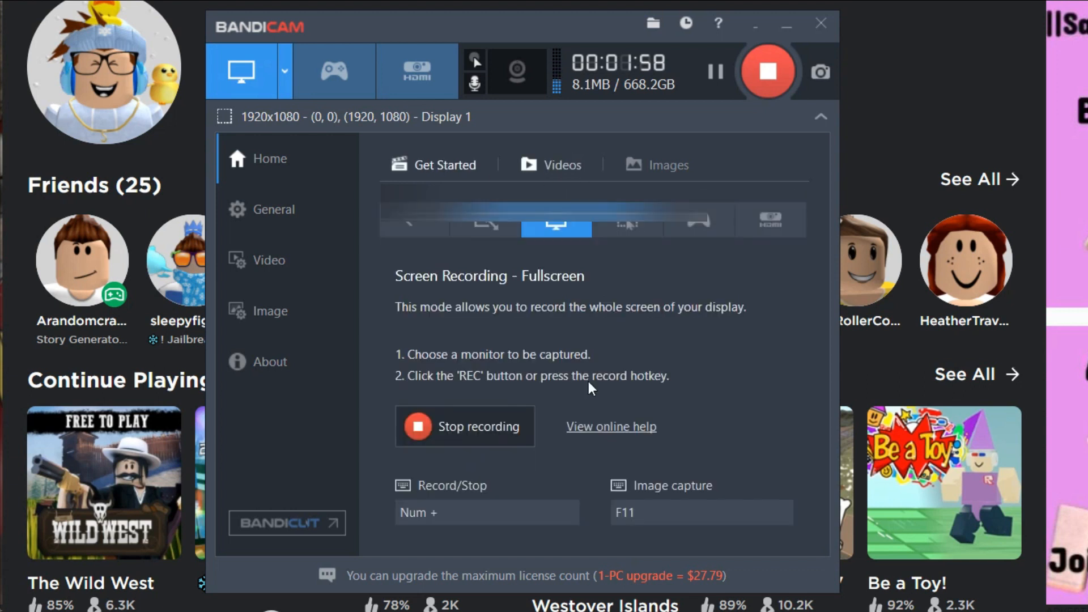
pyautogui.click(561, 165)
pyautogui.click(657, 164)
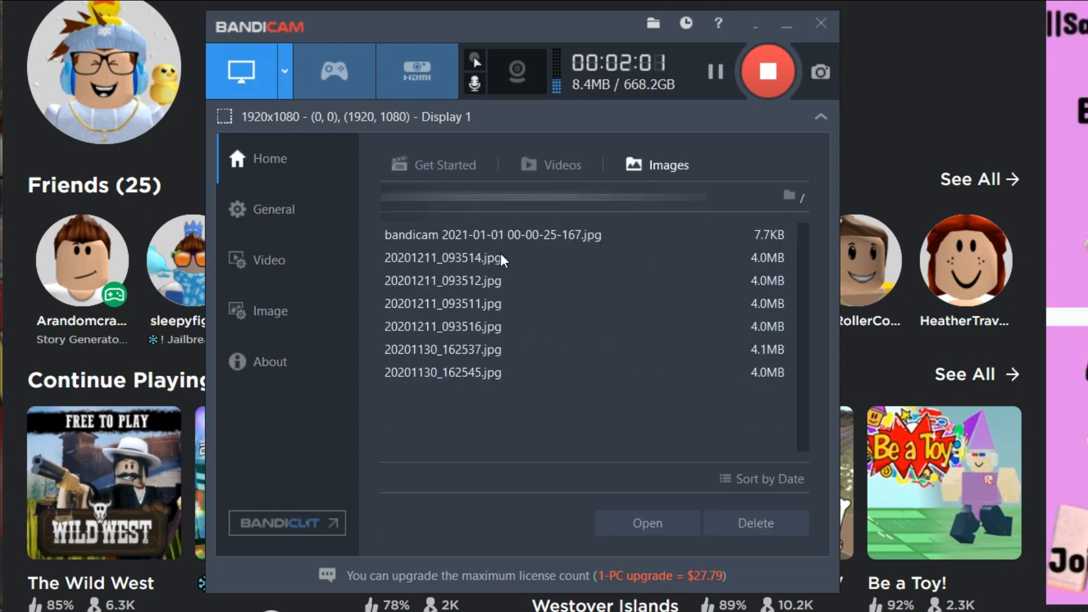
pyautogui.click(566, 163)
pyautogui.click(444, 166)
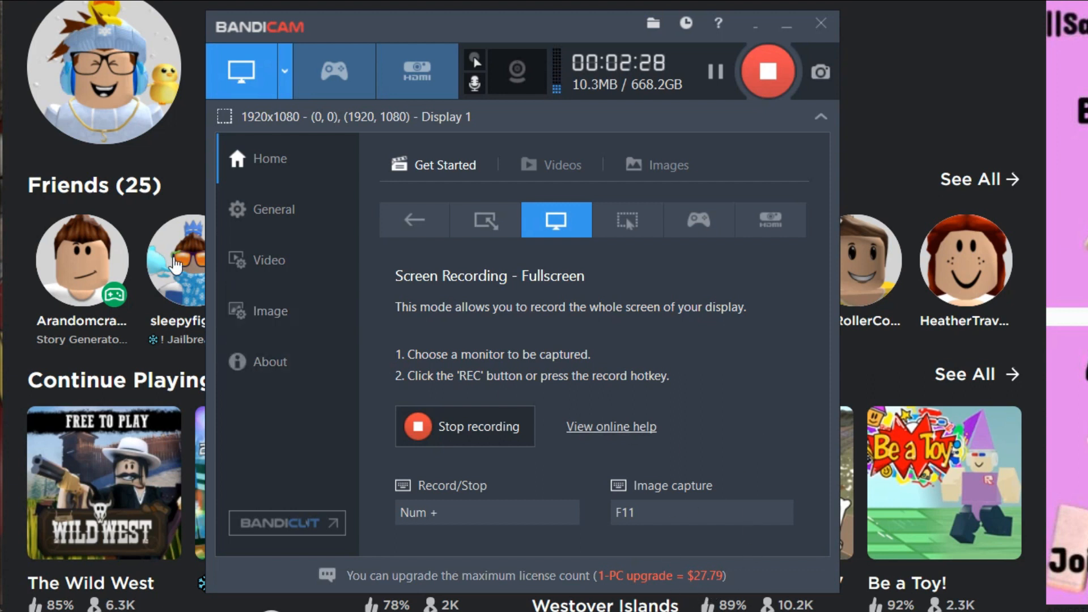
# Review the recording settings for sound devices, webcam, mouse, logo and options, and close the dialog.
pyautogui.click(475, 84)
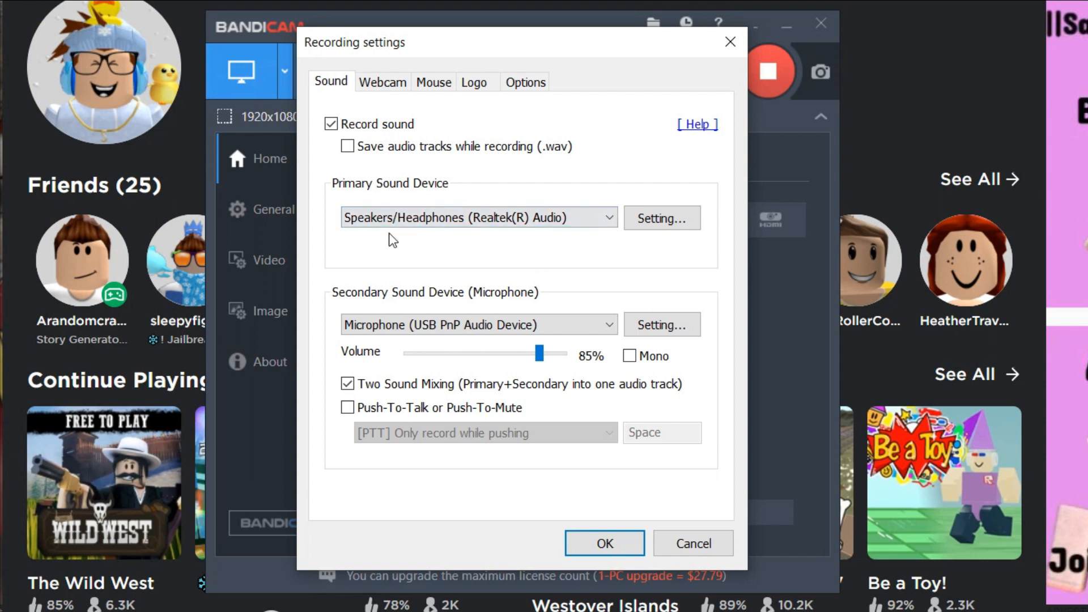
pyautogui.click(501, 220)
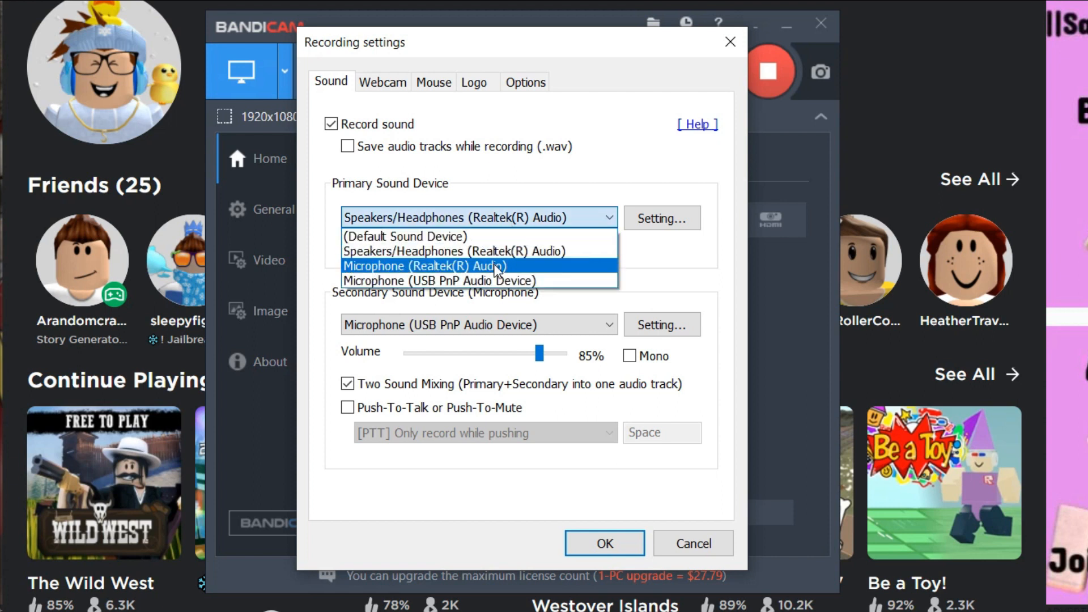
pyautogui.click(522, 190)
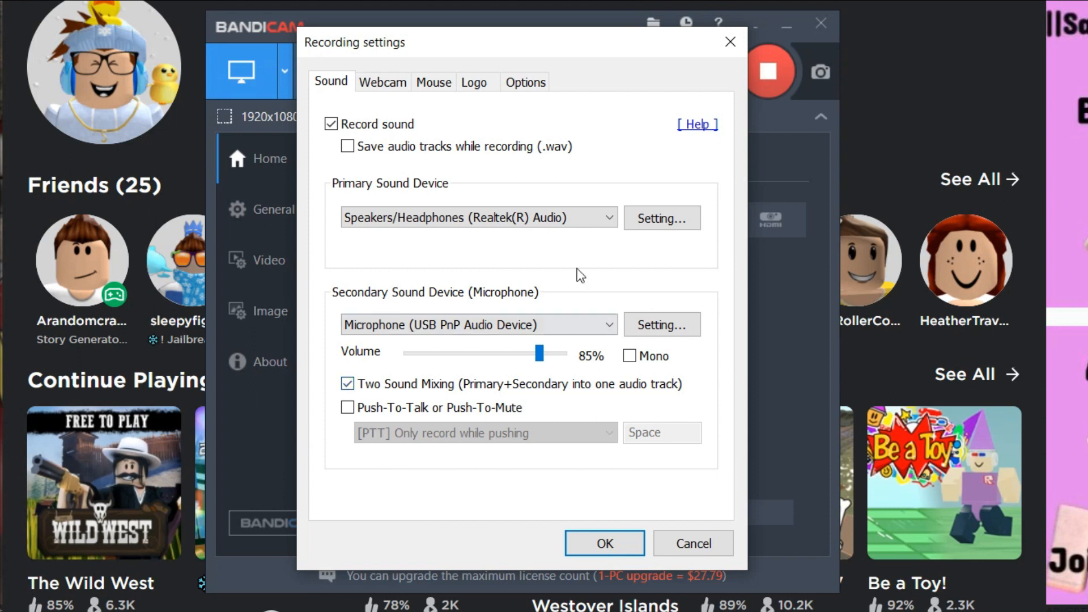
pyautogui.click(397, 85)
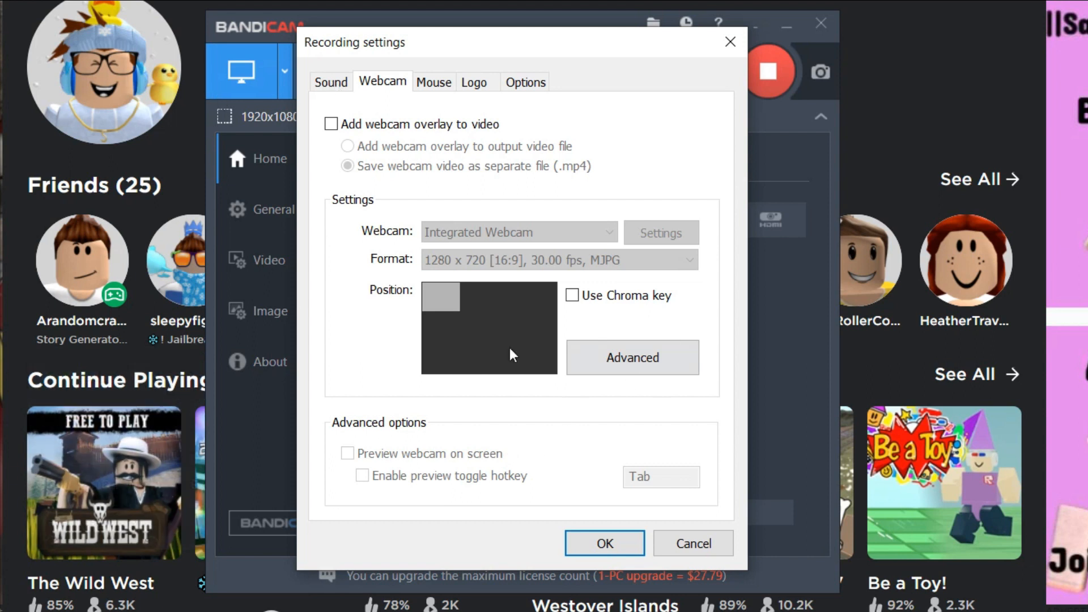
pyautogui.click(438, 85)
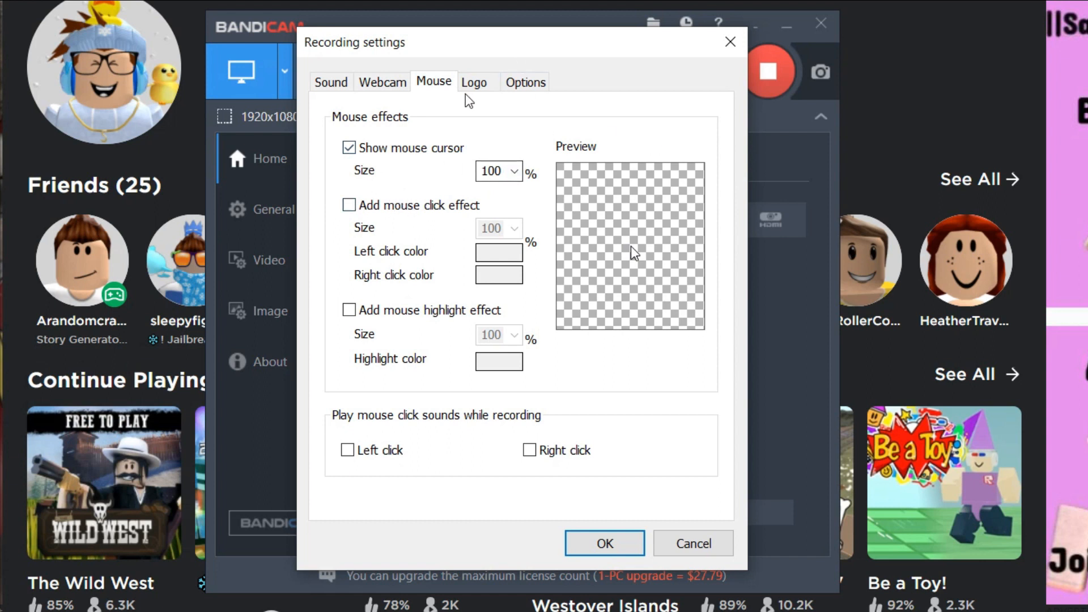
pyautogui.click(484, 86)
pyautogui.click(546, 83)
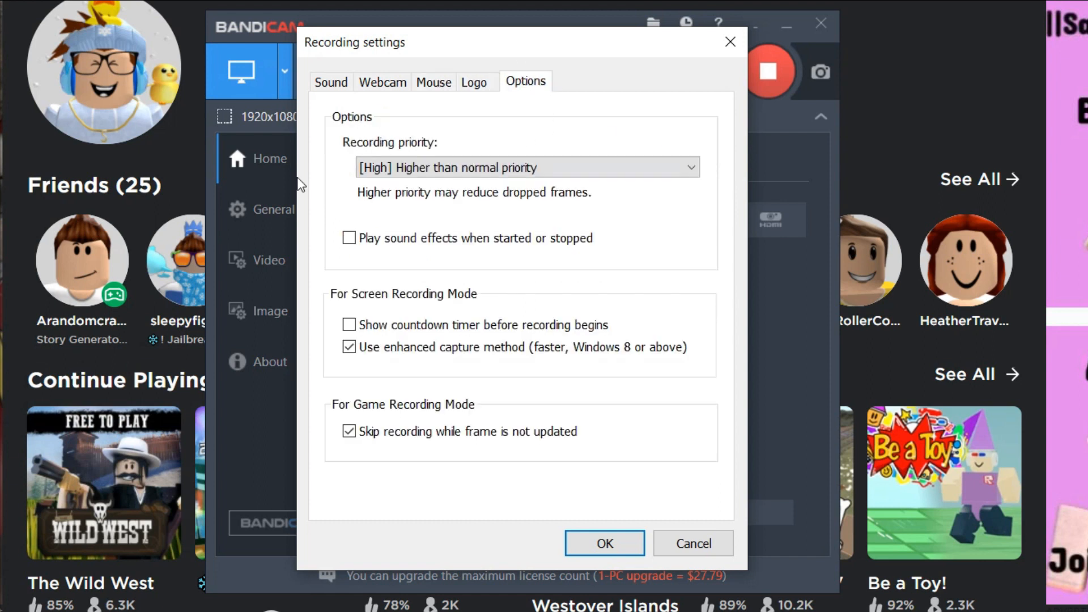
pyautogui.click(333, 82)
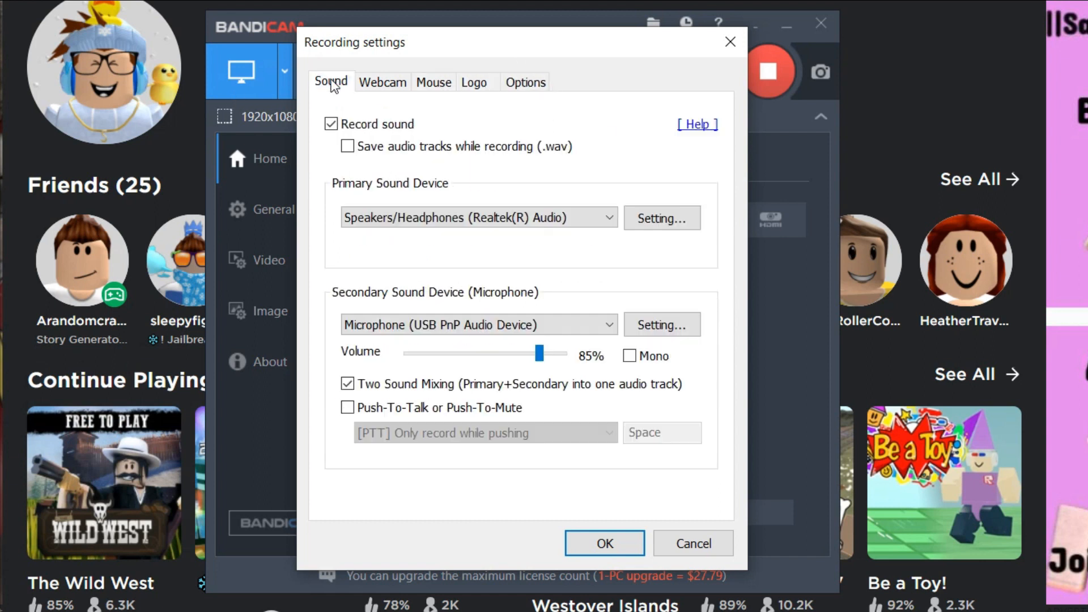
pyautogui.click(603, 541)
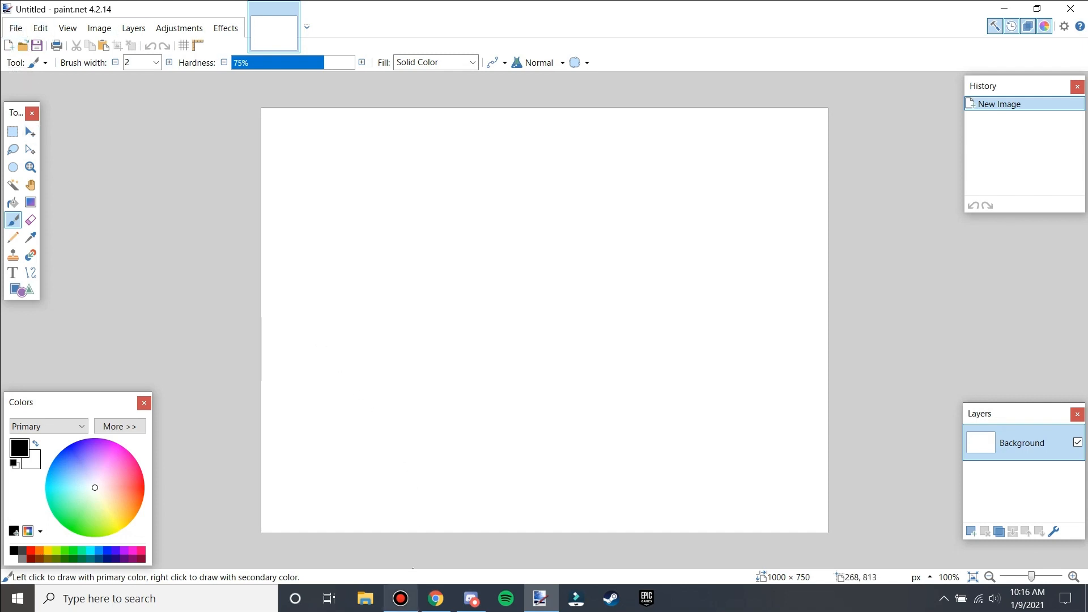
pyautogui.moveTo(442, 608)
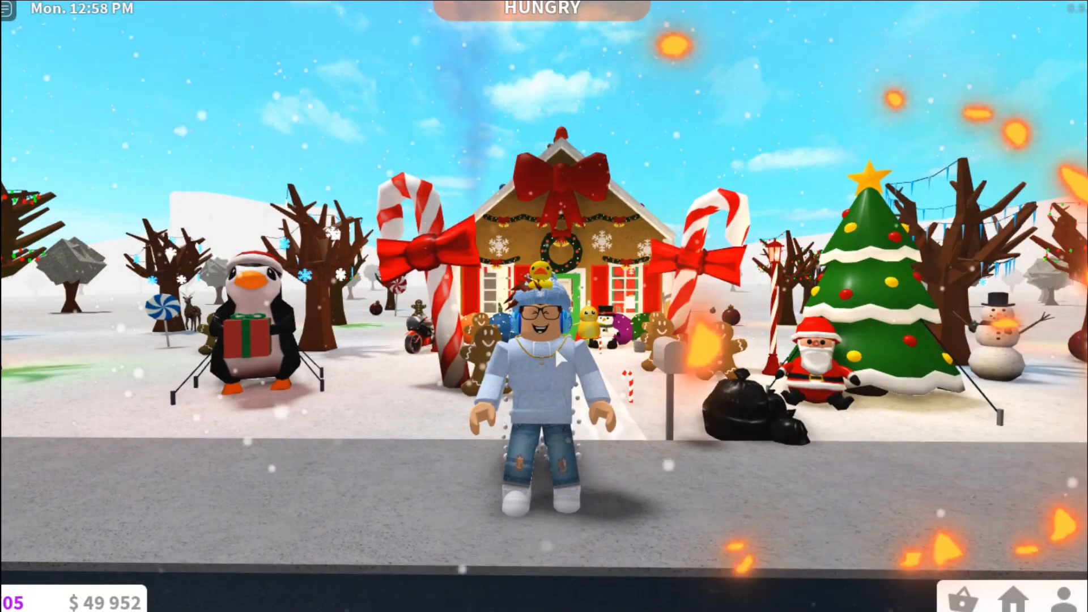
pyautogui.scroll(-3, 671, 419)
pyautogui.press('w')
pyautogui.press('s')
pyautogui.scroll(4, 668, 412)
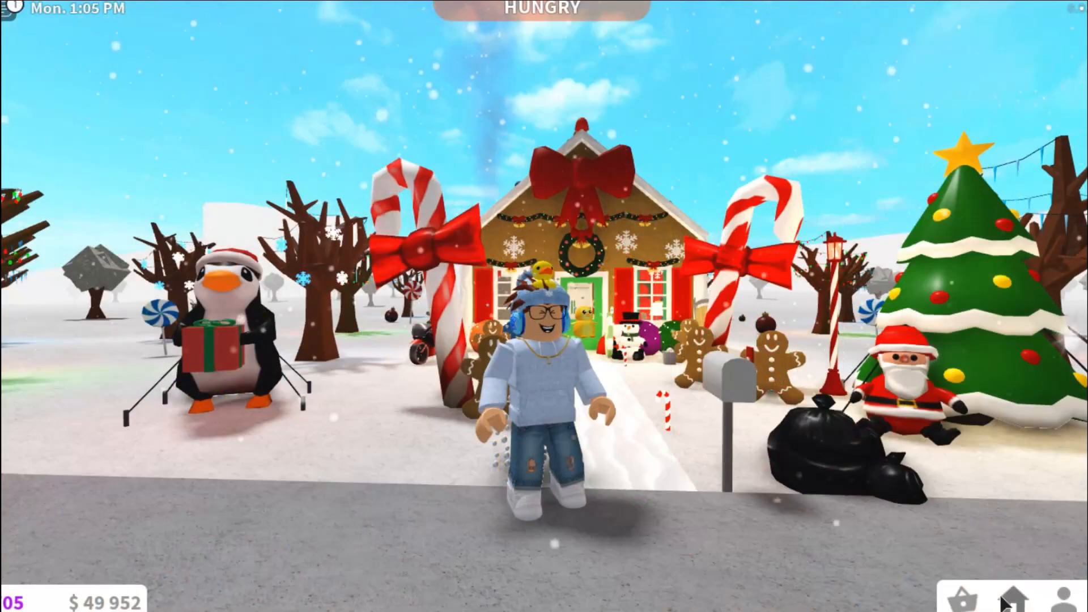
# Enter Build Mode for the house and open the build categories.
pyautogui.click(1013, 598)
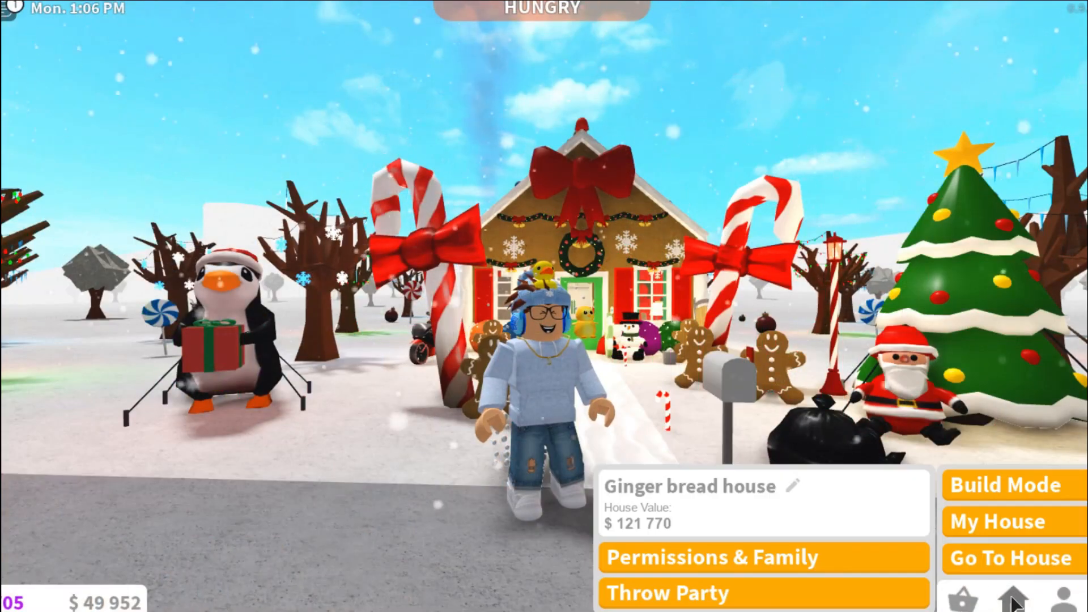
pyautogui.click(1004, 488)
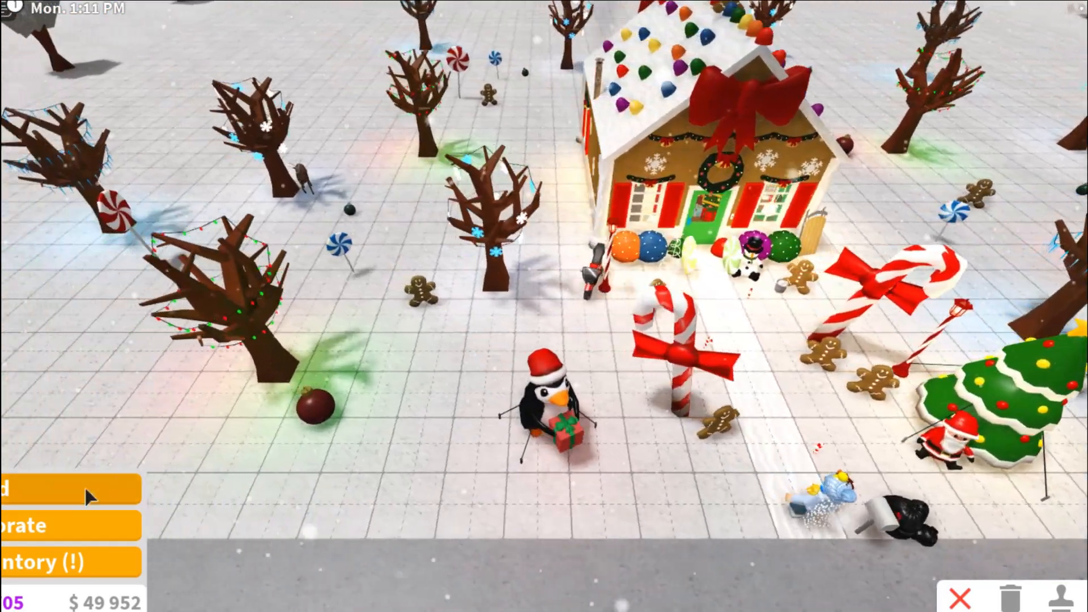
pyautogui.click(84, 487)
pyautogui.press('a')
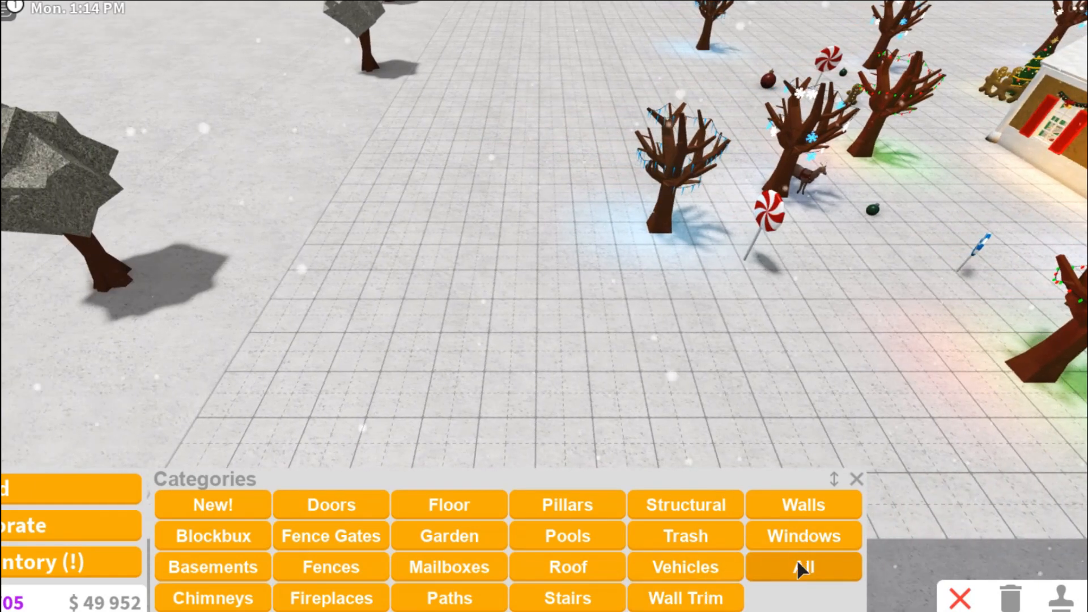
# Build a straight wall section on the empty snowy part of the lot.
pyautogui.click(781, 508)
pyautogui.scroll(3, 489, 441)
pyautogui.moveTo(500, 347); pyautogui.dragTo(767, 360)
pyautogui.press('s')
pyautogui.scroll(3, 498, 363)
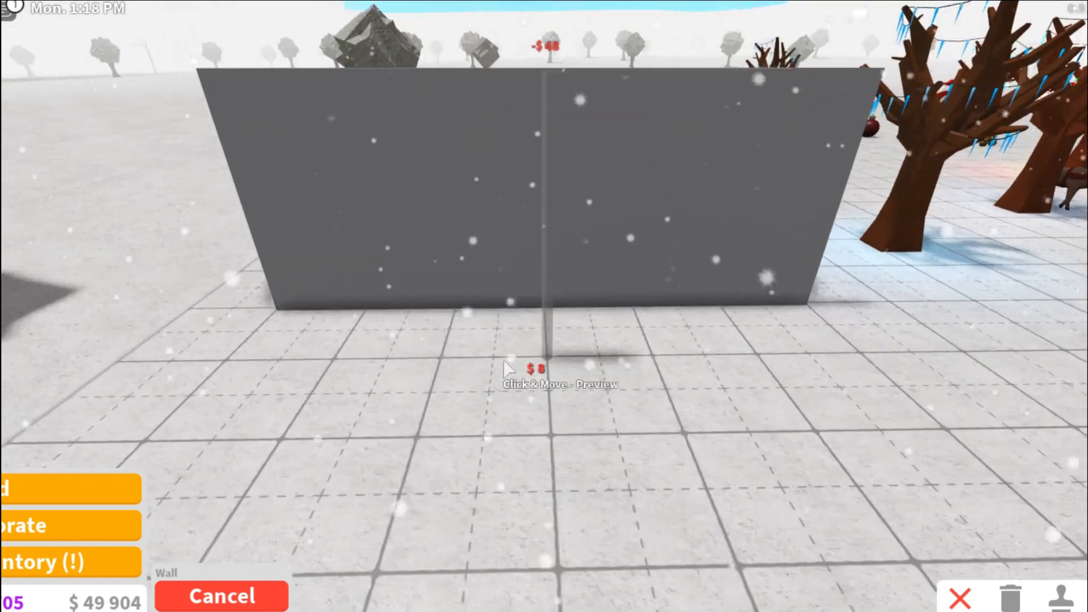
# Paint the new wall lime green.
pyautogui.press('w')
pyautogui.press('a')
pyautogui.press('f')
pyautogui.press('d')
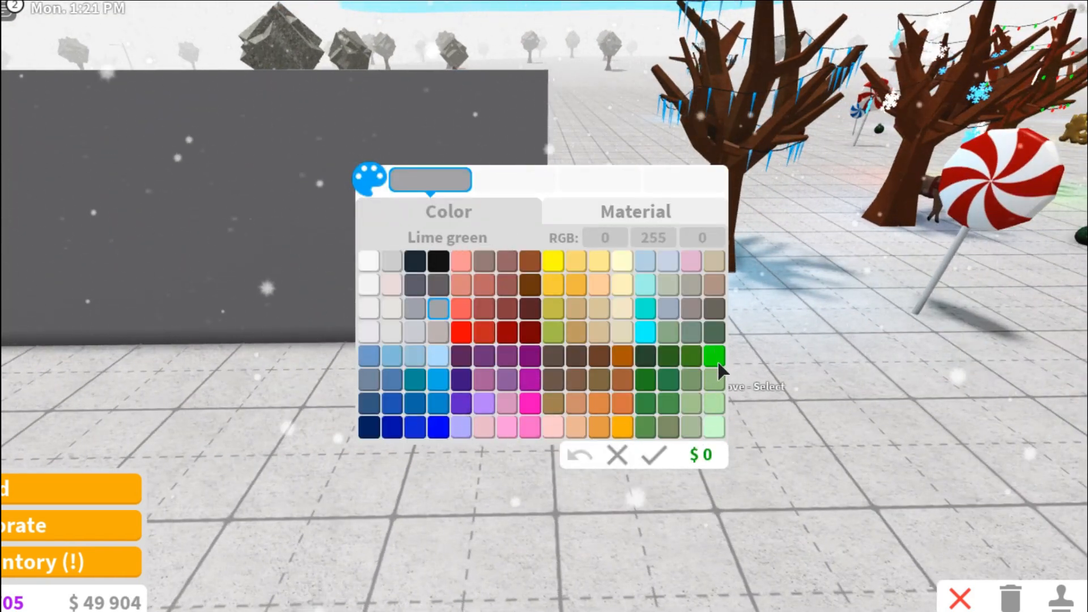
pyautogui.press('a')
pyautogui.click(658, 455)
pyautogui.press('w')
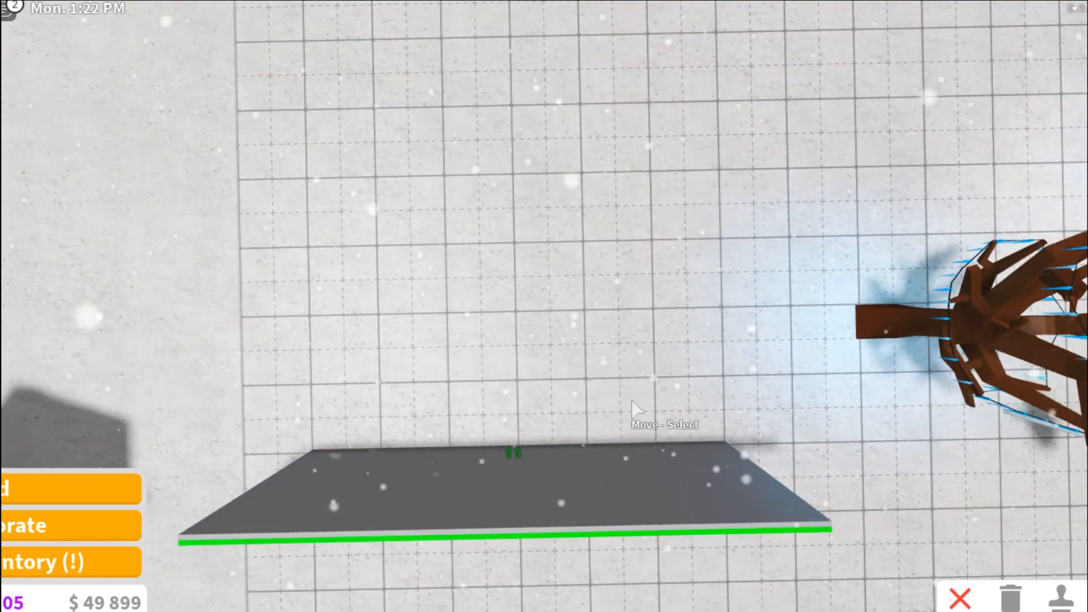
pyautogui.click(590, 456)
pyautogui.press('s')
pyautogui.press('d')
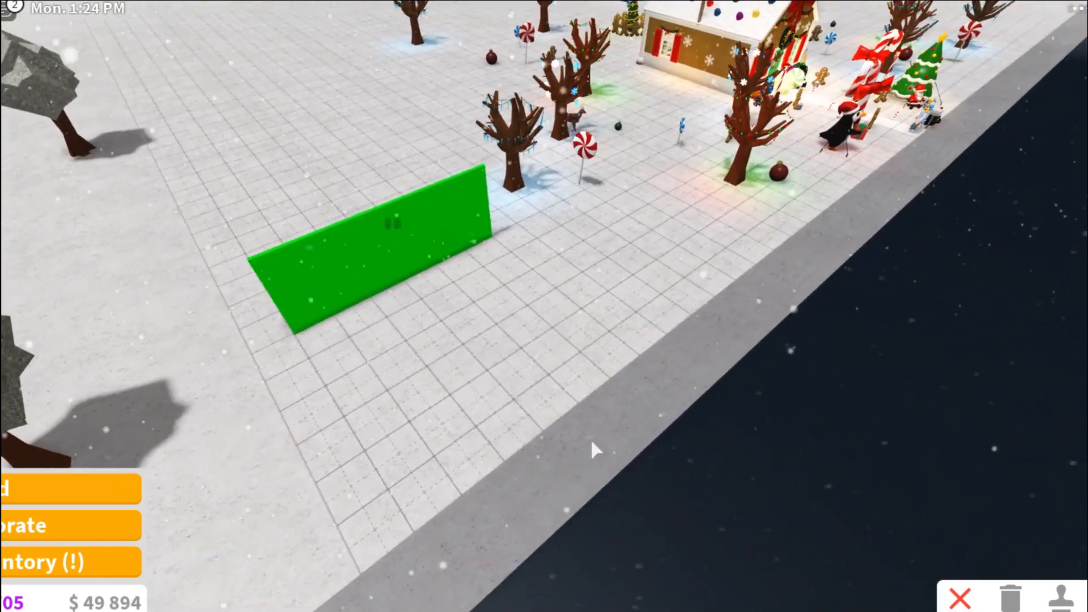
pyautogui.press('w')
pyautogui.press('w')
pyautogui.press('d')
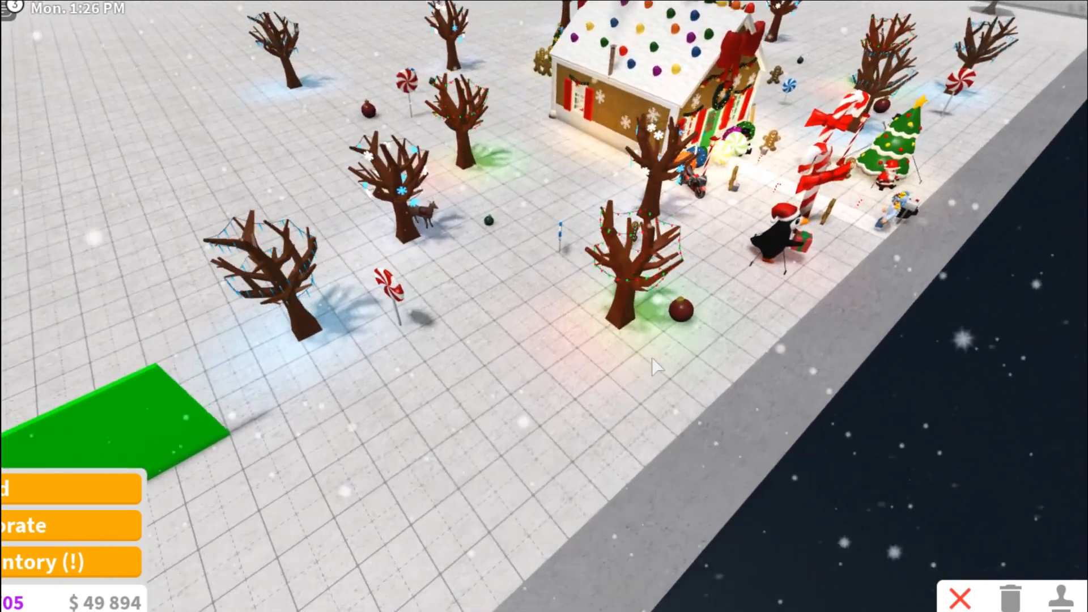
pyautogui.press('a')
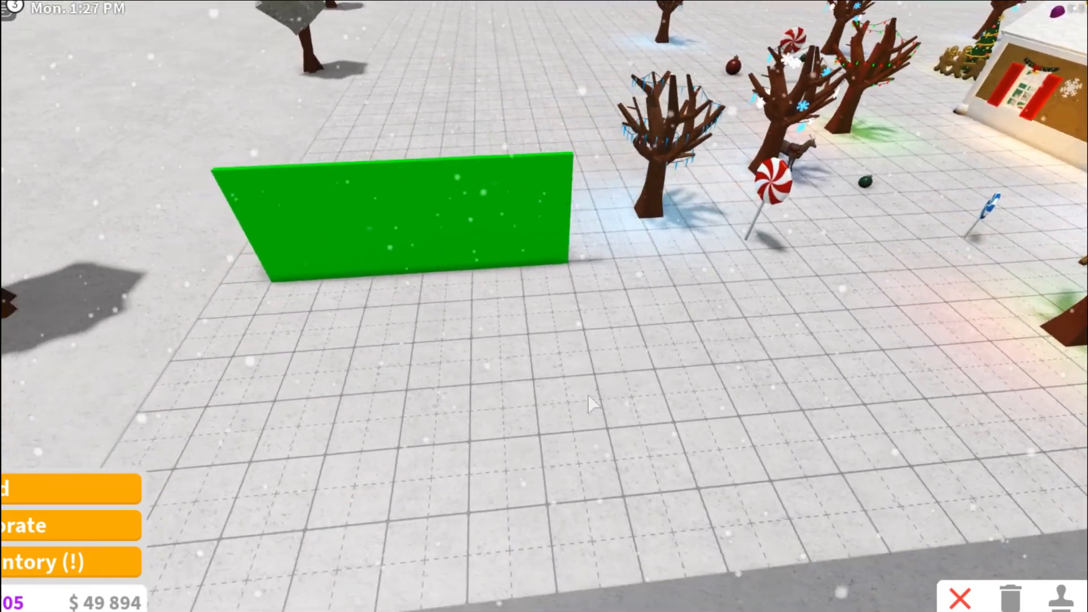
pyautogui.press('w')
pyautogui.press('a')
pyautogui.press('s')
pyautogui.press('d')
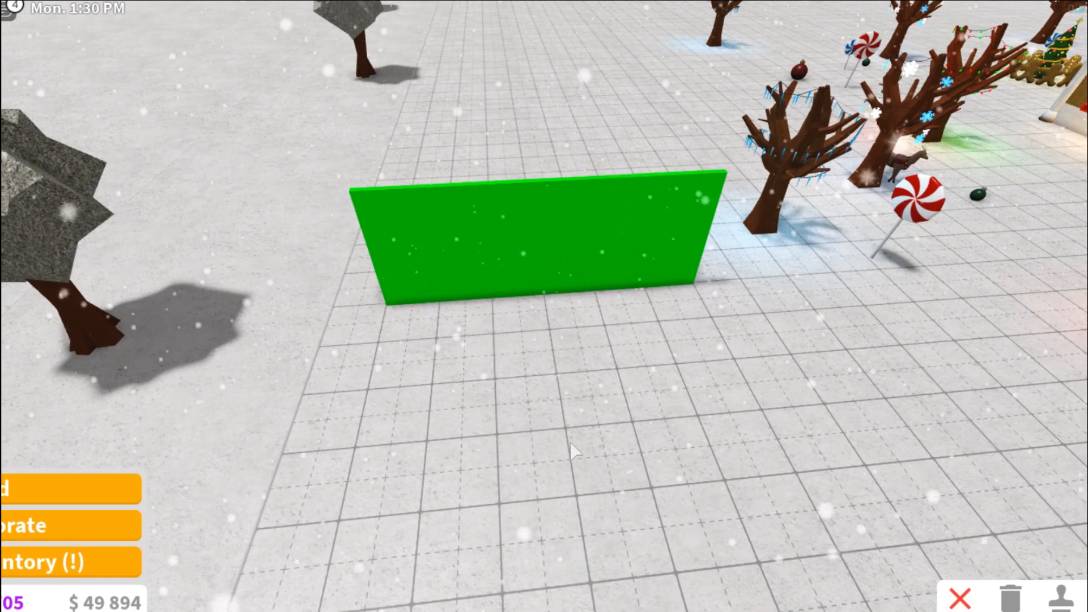
pyautogui.press('w')
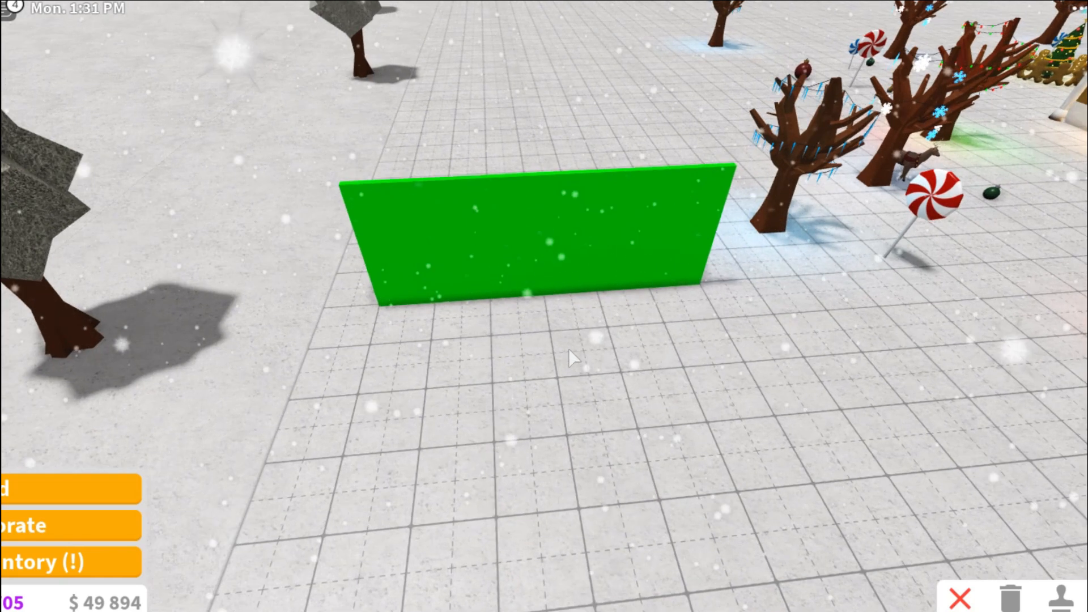
pyautogui.press('w')
# Place two Sleek Ceiling Lights along the top edge of the green wall.
pyautogui.click(53, 523)
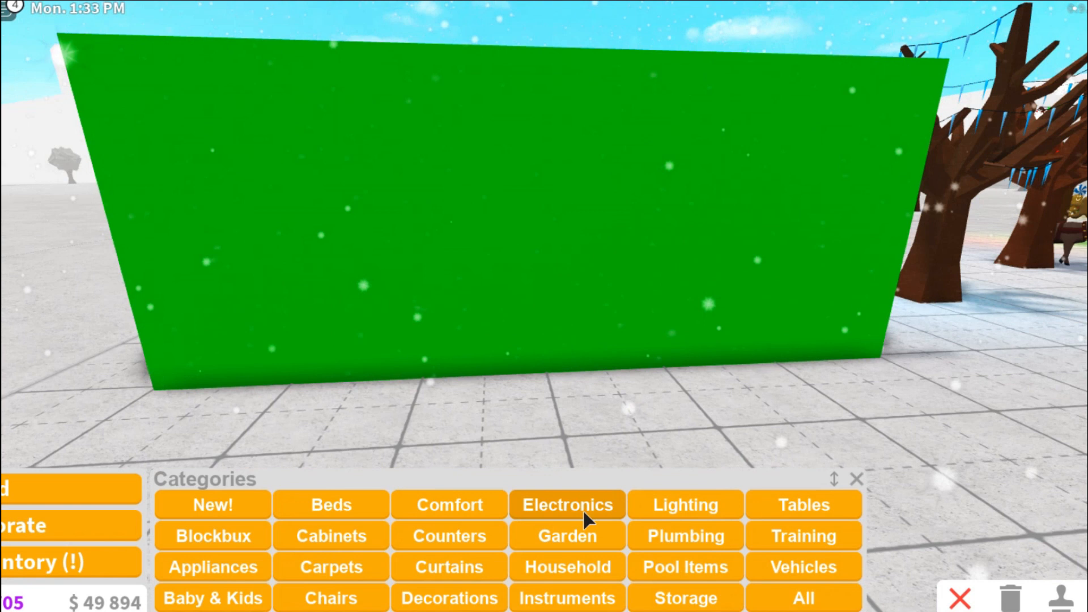
pyautogui.click(645, 507)
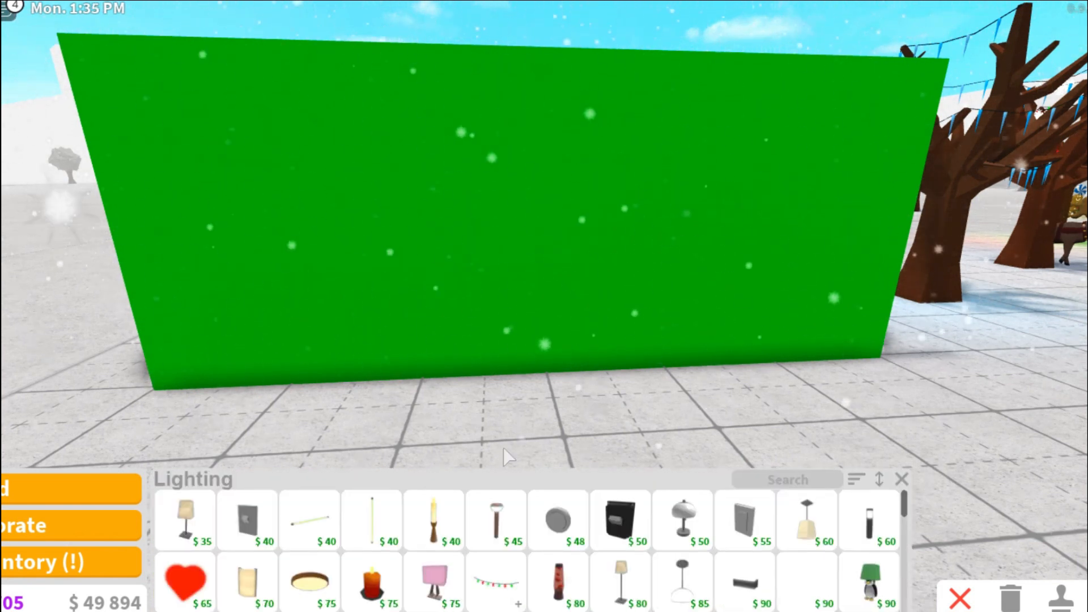
pyautogui.moveTo(583, 538)
pyautogui.press('a')
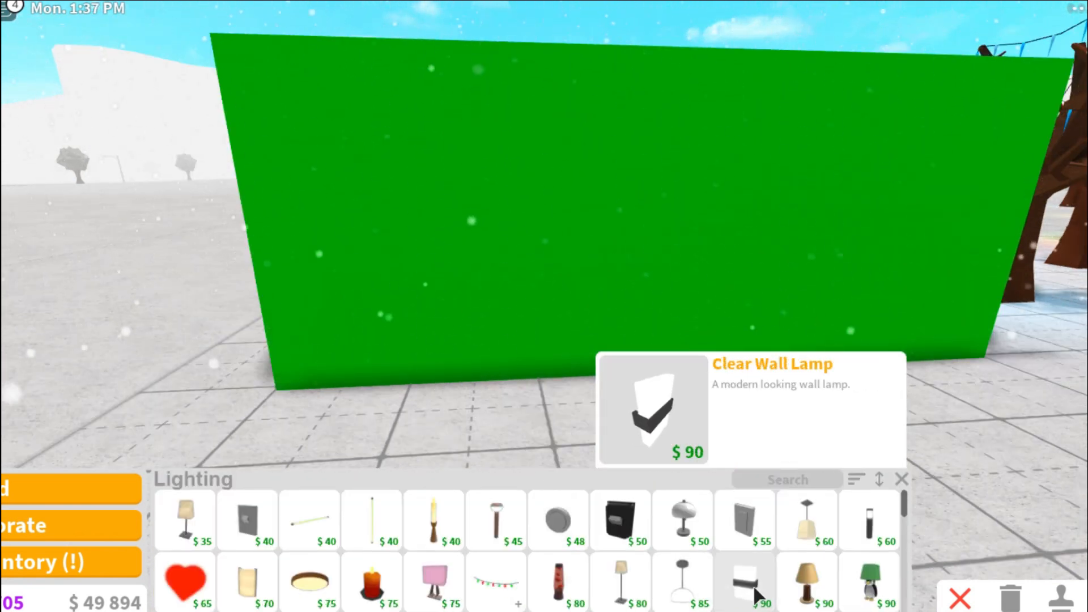
pyautogui.moveTo(710, 547)
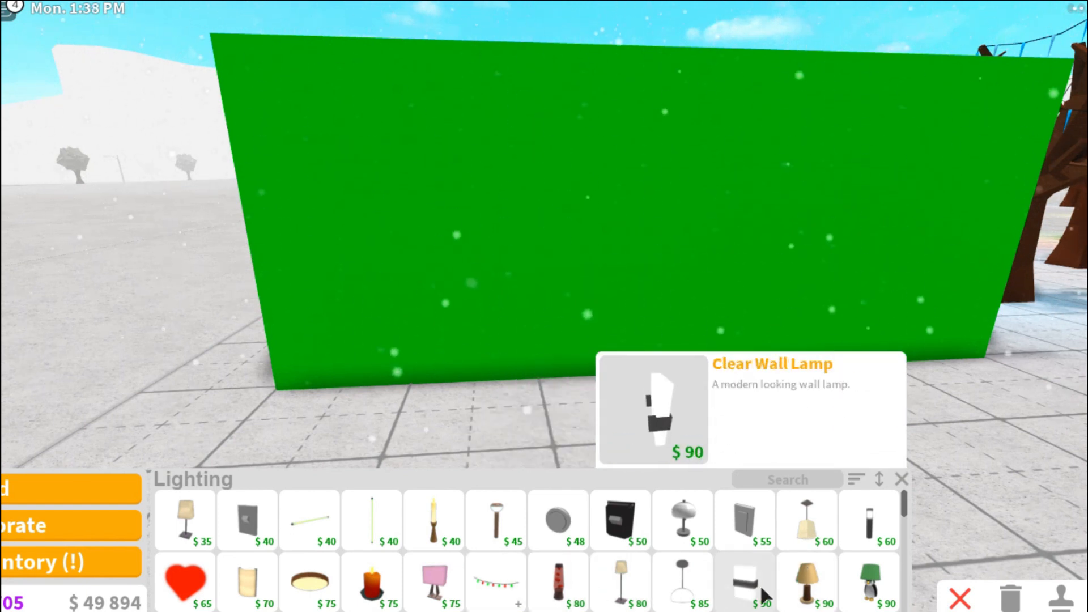
pyautogui.scroll(-3, 355, 549)
pyautogui.click(199, 532)
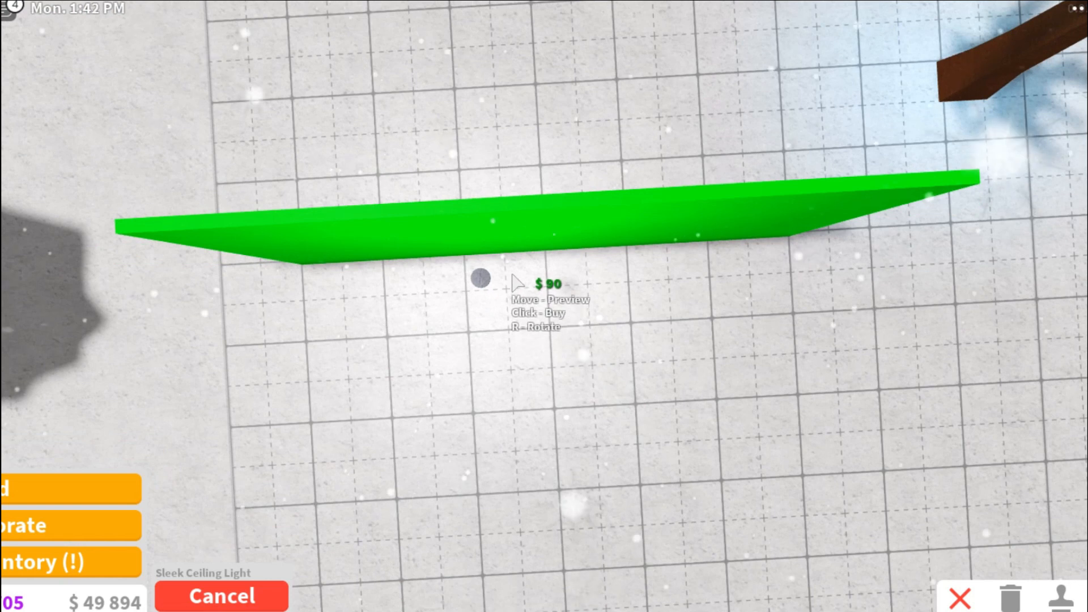
pyautogui.click(512, 254)
pyautogui.click(590, 272)
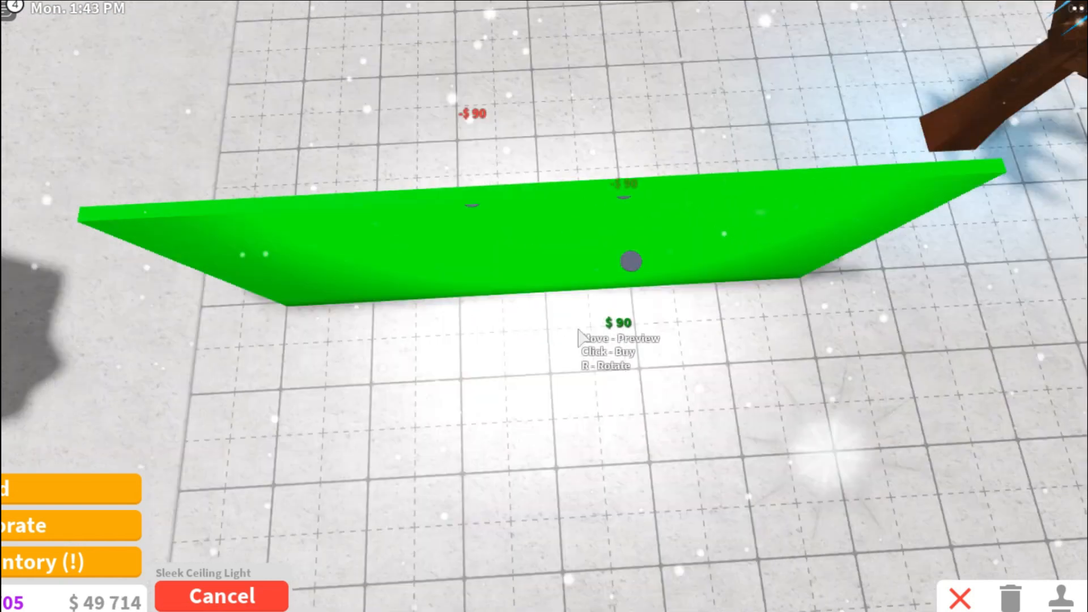
# Paint a ceiling light on top of the wall with the Linen colour.
pyautogui.press('Escape')
pyautogui.click(705, 284)
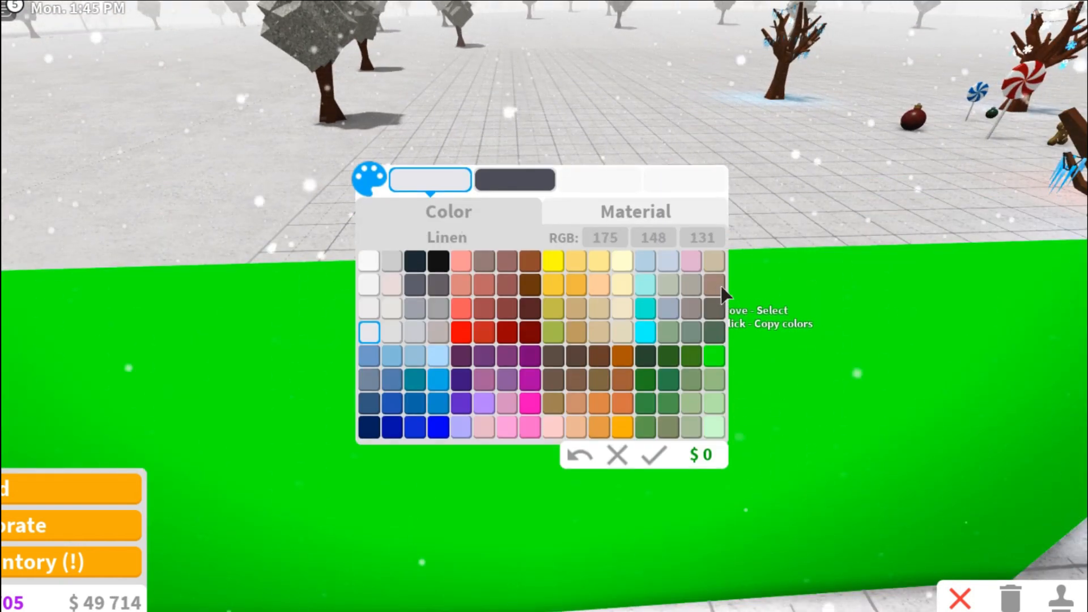
pyautogui.click(651, 453)
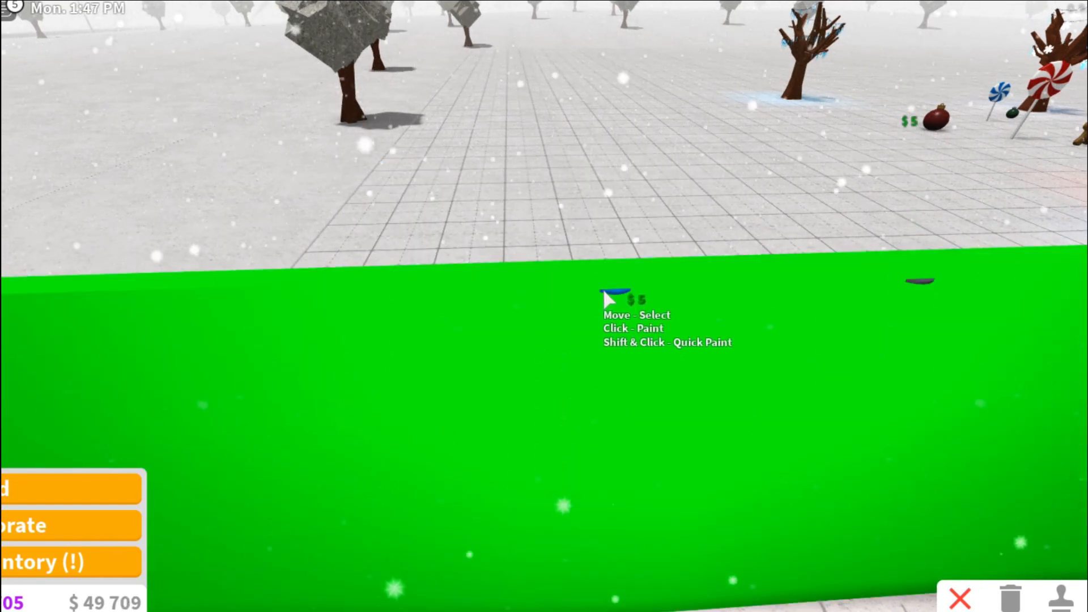
pyautogui.click(606, 297)
pyautogui.scroll(-5, 553, 392)
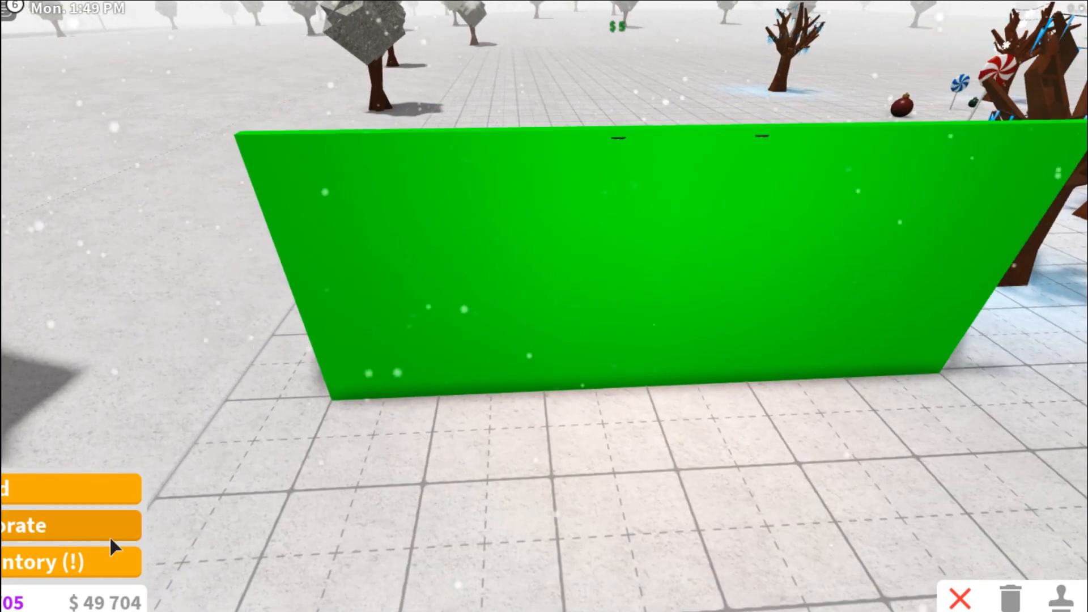
# Place Overtop Table Lamps on top of the green wall and leave build mode.
pyautogui.click(110, 536)
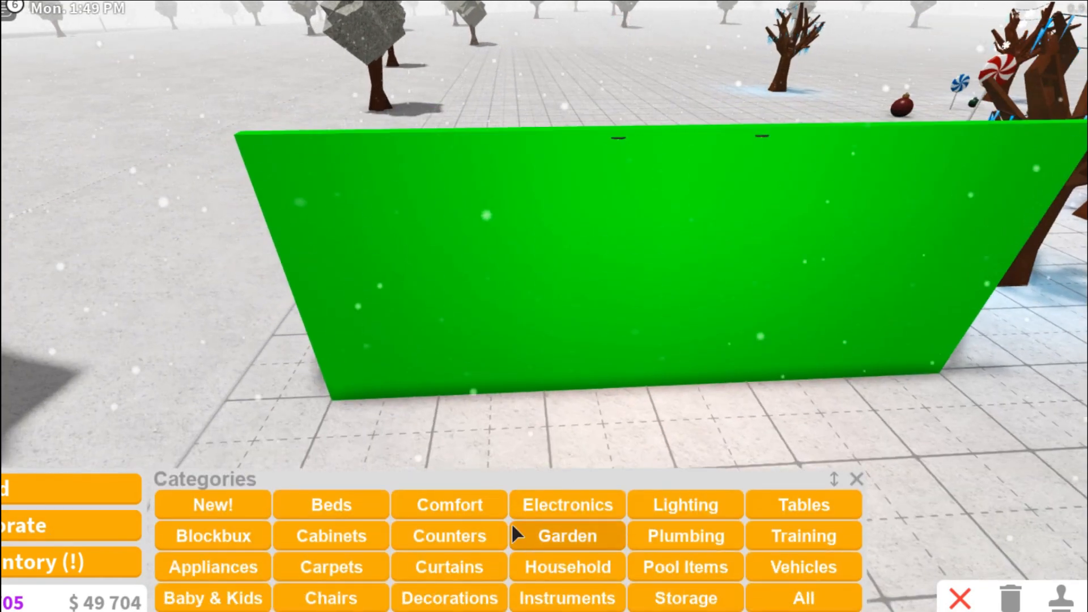
pyautogui.click(682, 505)
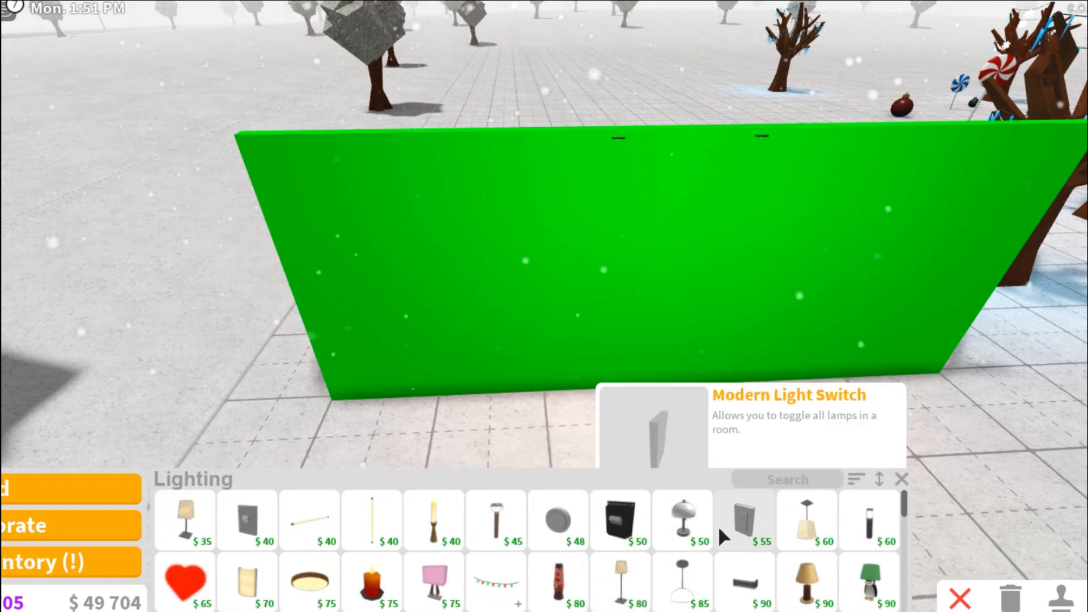
pyautogui.click(691, 515)
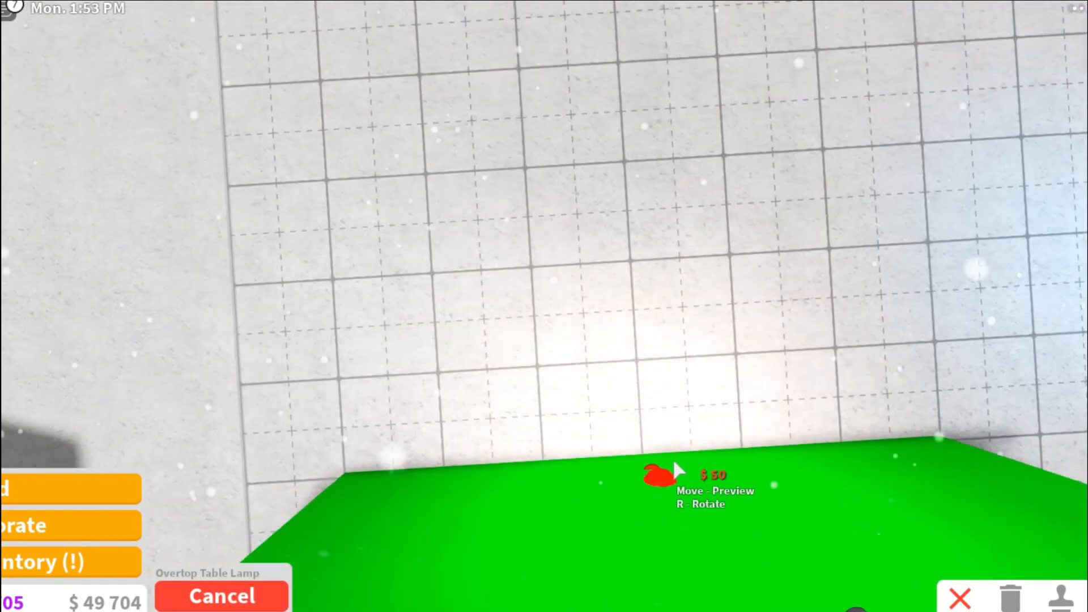
pyautogui.click(640, 423)
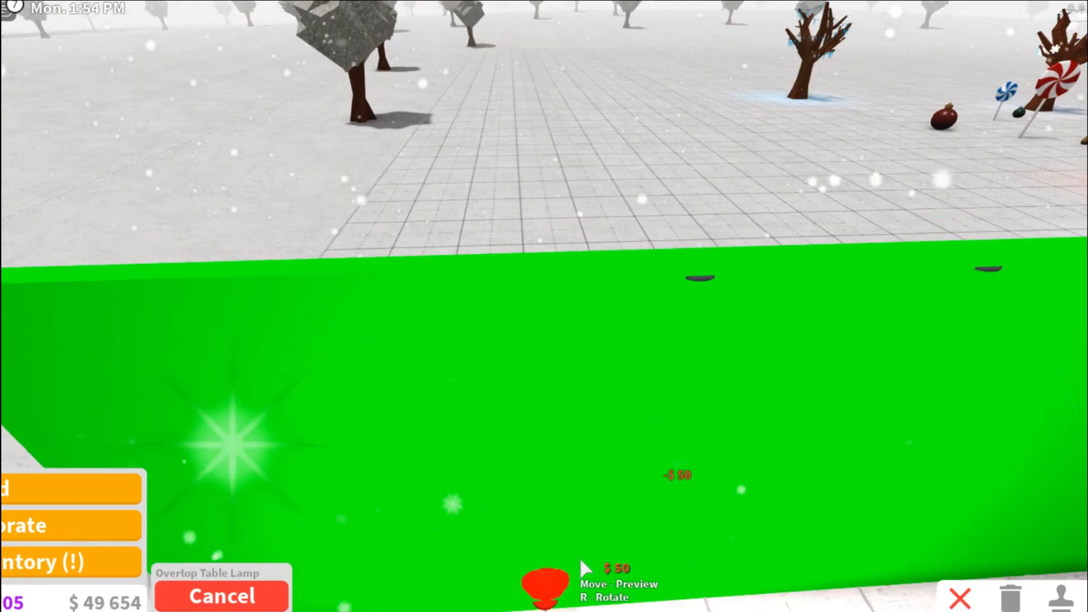
pyautogui.click(654, 499)
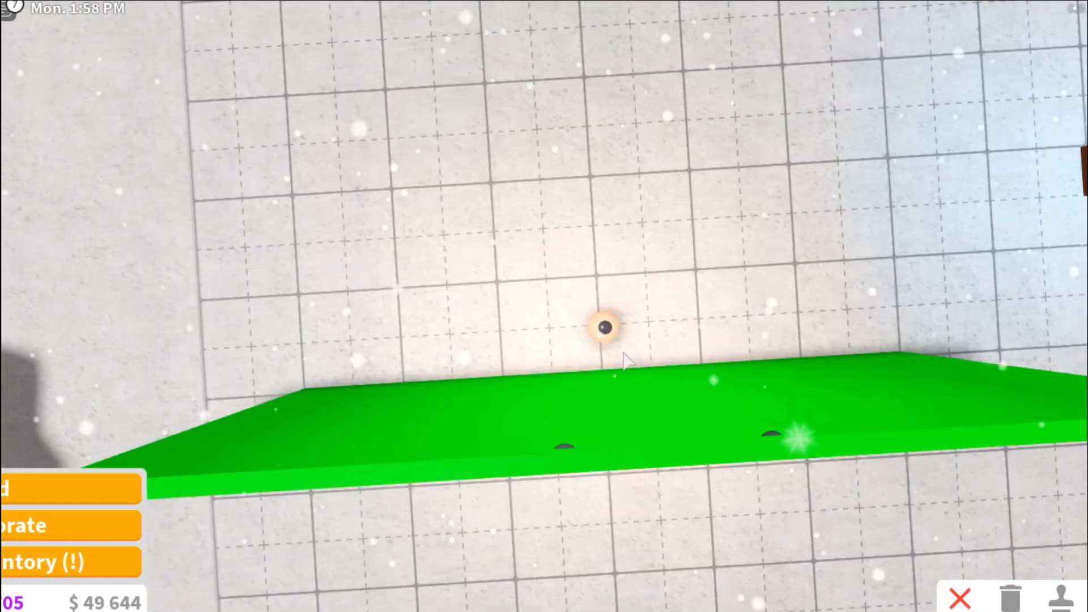
pyautogui.press('c')
pyautogui.click(606, 329)
pyautogui.click(636, 332)
pyautogui.click(616, 335)
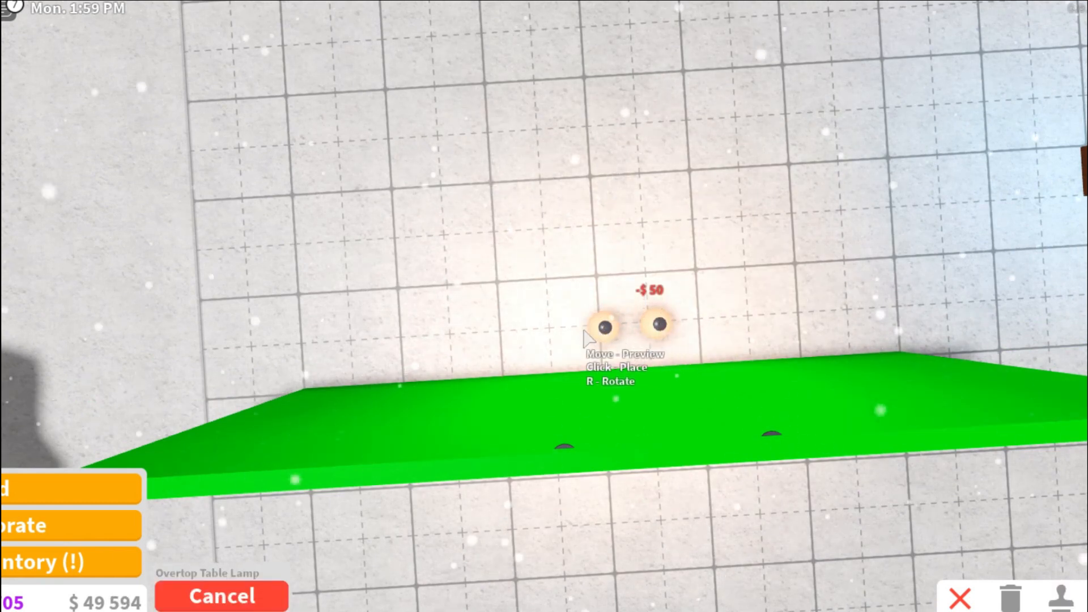
pyautogui.click(563, 335)
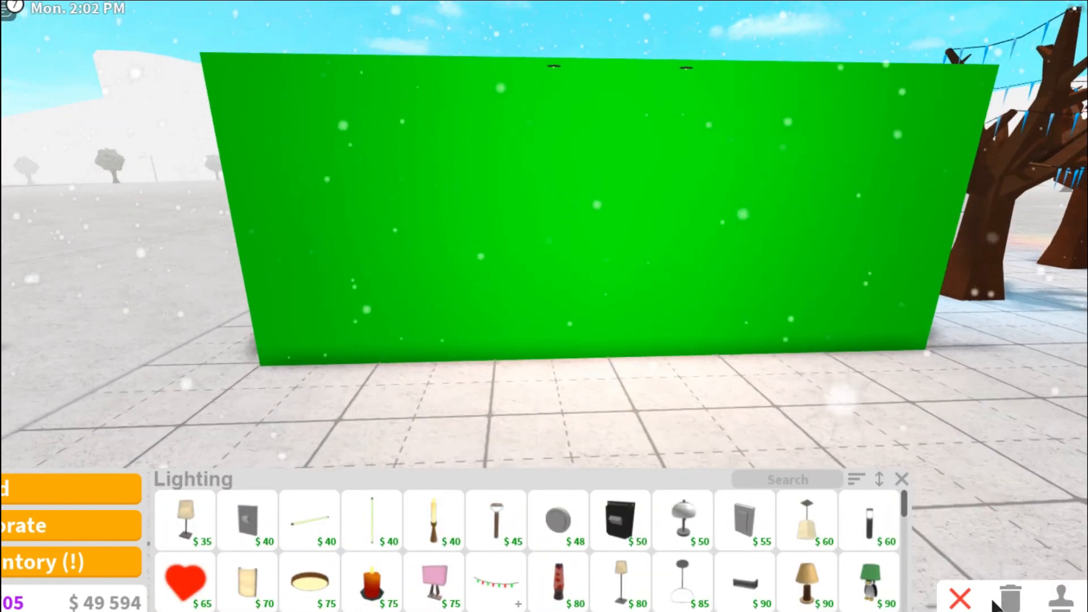
pyautogui.click(963, 604)
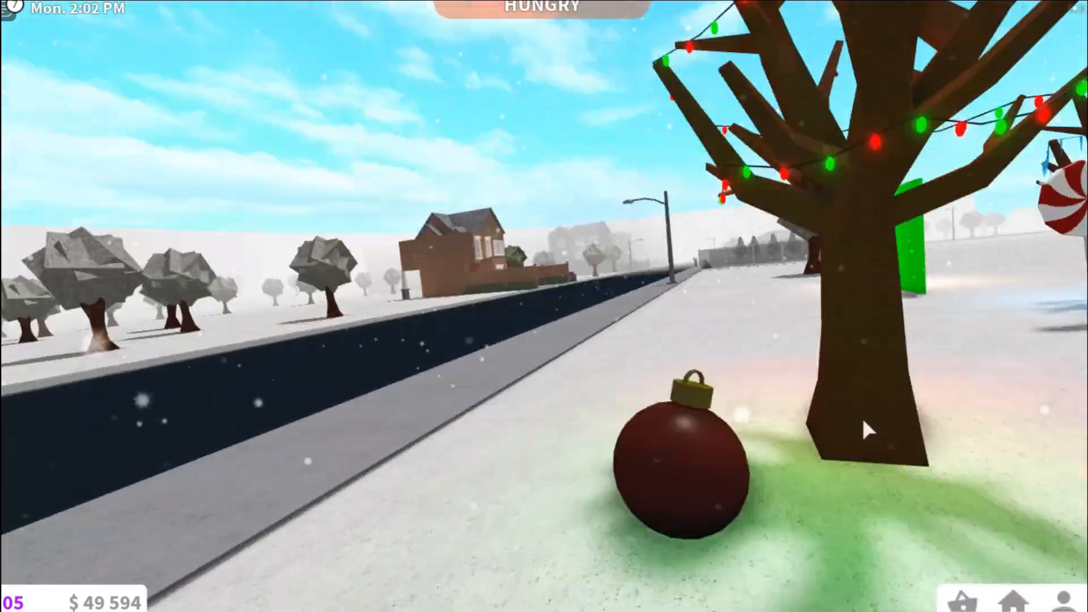
# Walk the character up to the green wall so it stands in front of it.
pyautogui.press('w')
pyautogui.press('w')
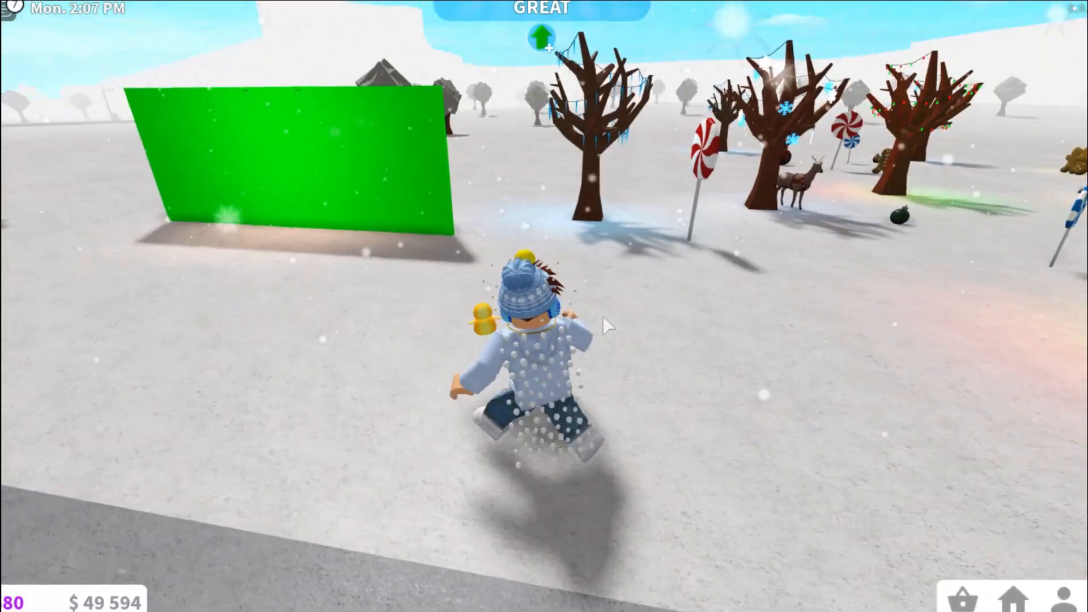
pyautogui.press('w')
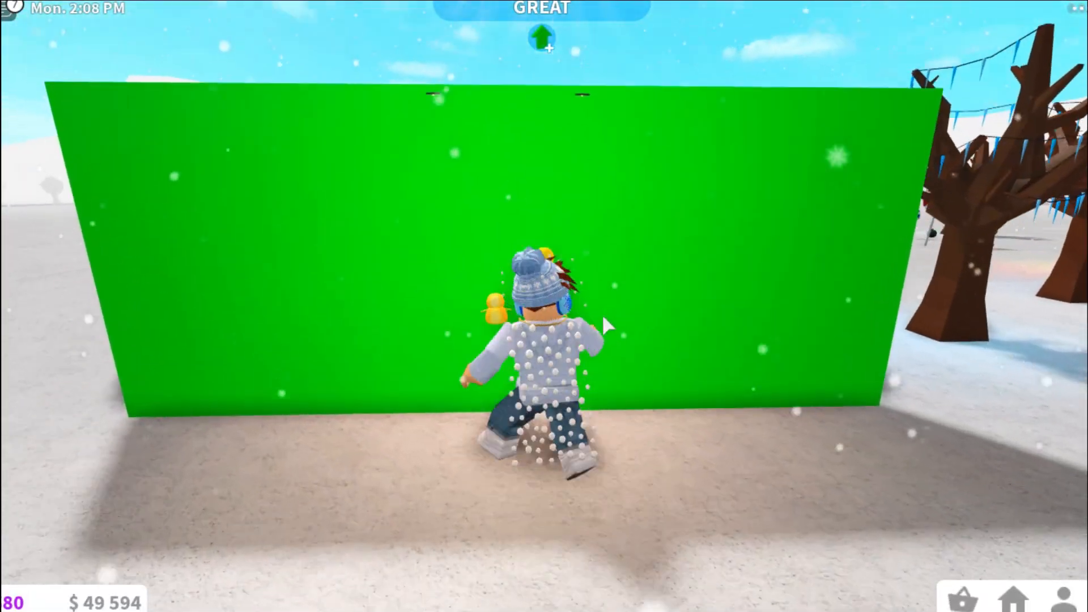
pyautogui.scroll(2, 603, 317)
pyautogui.press('s')
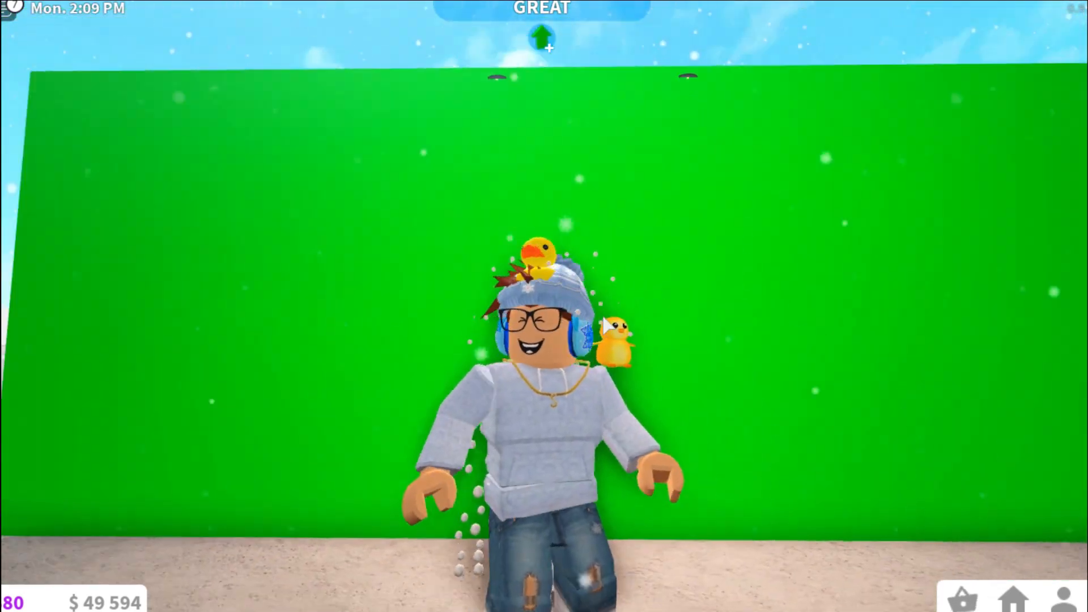
pyautogui.scroll(5, 604, 325)
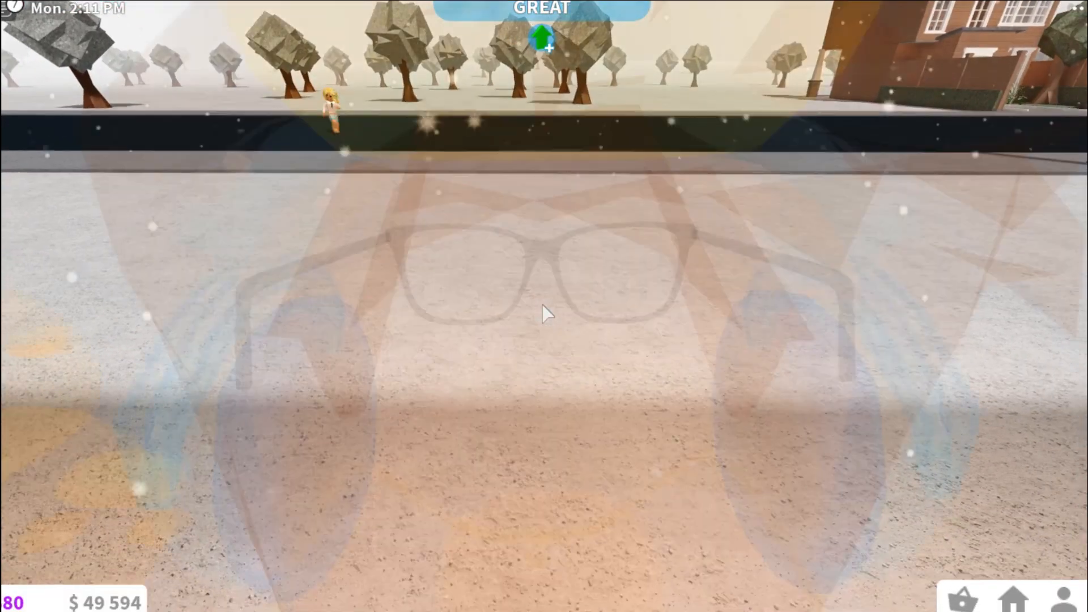
pyautogui.scroll(-5, 542, 306)
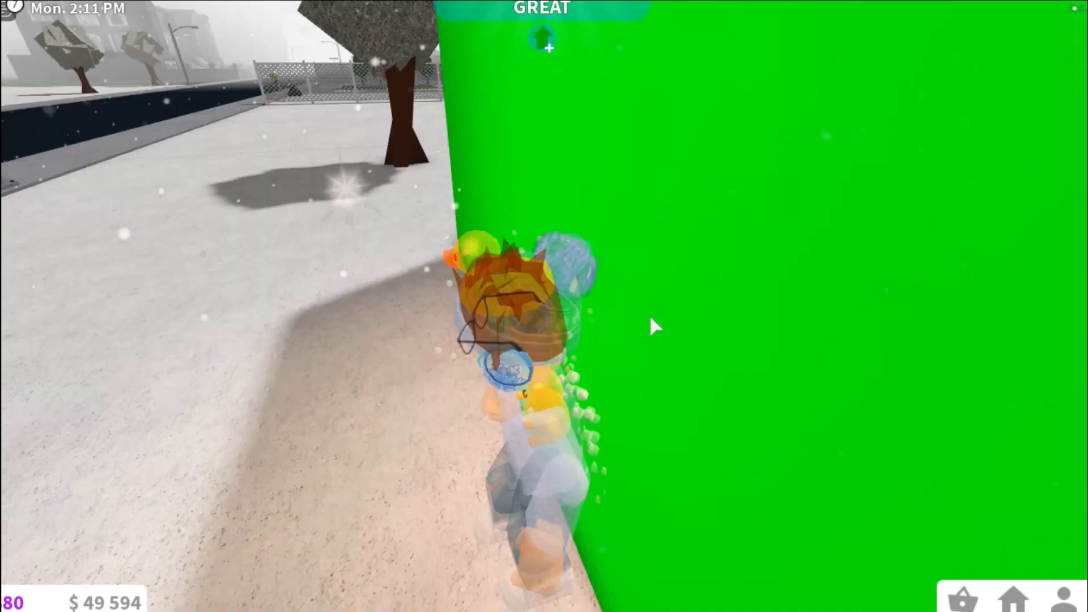
pyautogui.scroll(4, 651, 319)
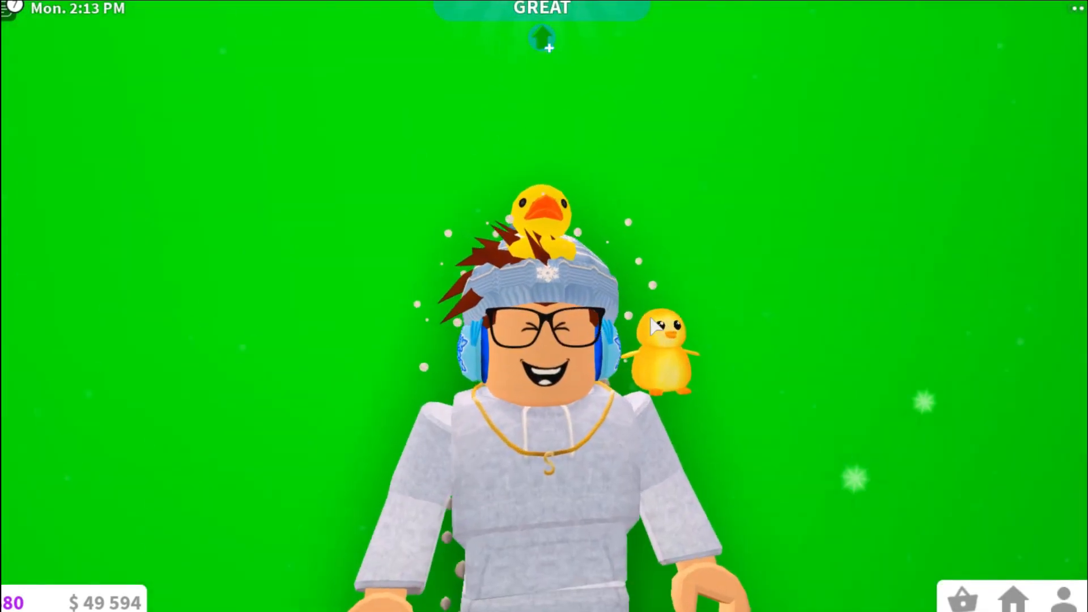
pyautogui.scroll(-3, 650, 319)
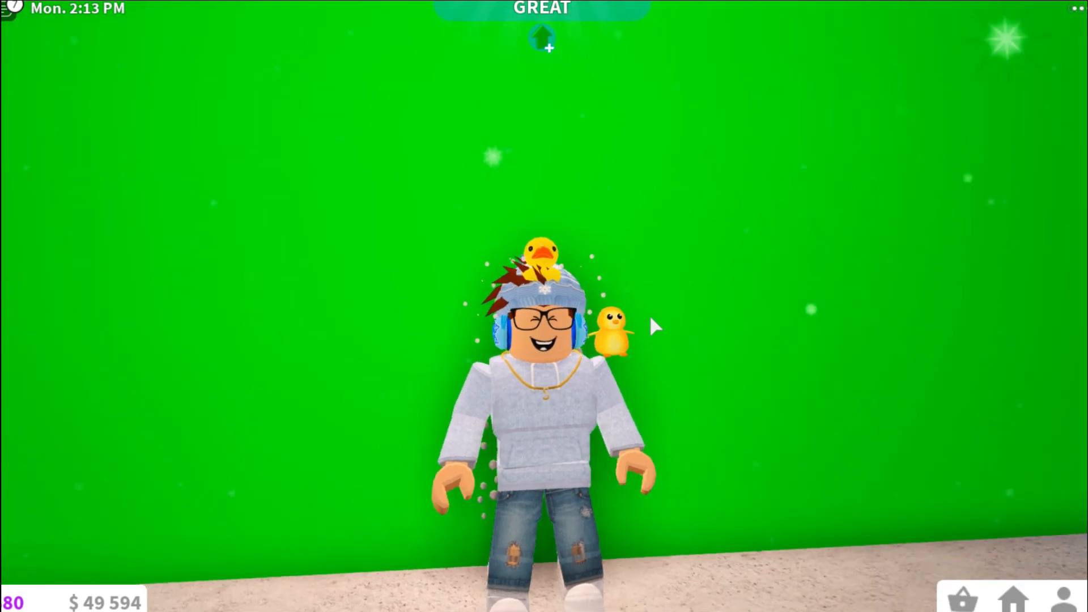
# Capture two screenshots of the character standing against the green wall.
pyautogui.rightClick(832, 394)
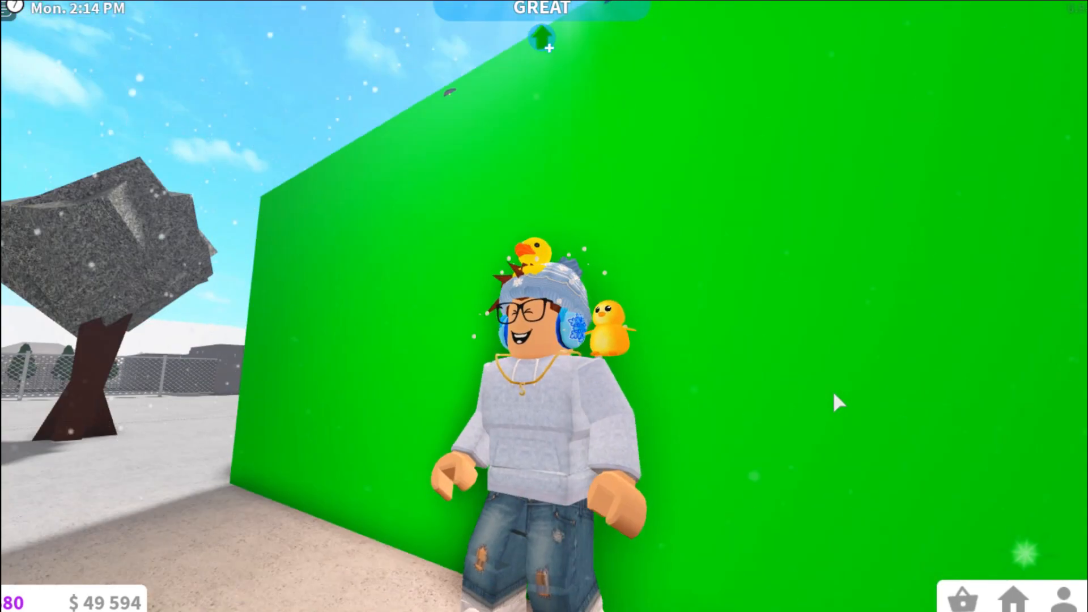
pyautogui.rightClick(834, 394)
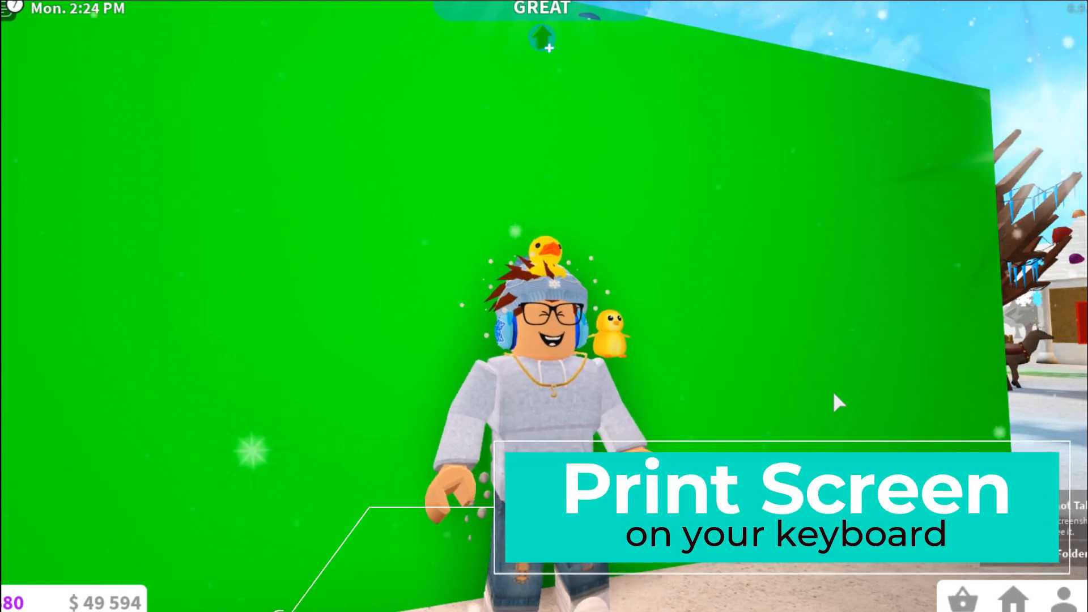
pyautogui.press('Print')
pyautogui.rightClick(812, 393)
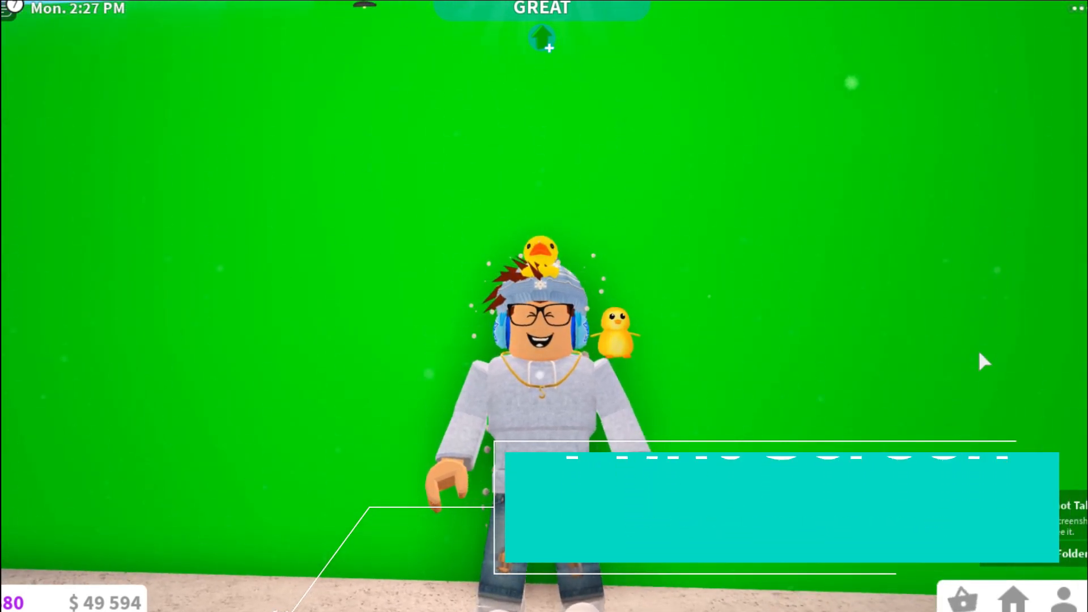
pyautogui.press('Print')
pyautogui.rightClick(785, 399)
# Enter build mode and capture a screenshot of the gingerbread house from above.
pyautogui.scroll(-2, 784, 399)
pyautogui.press('w')
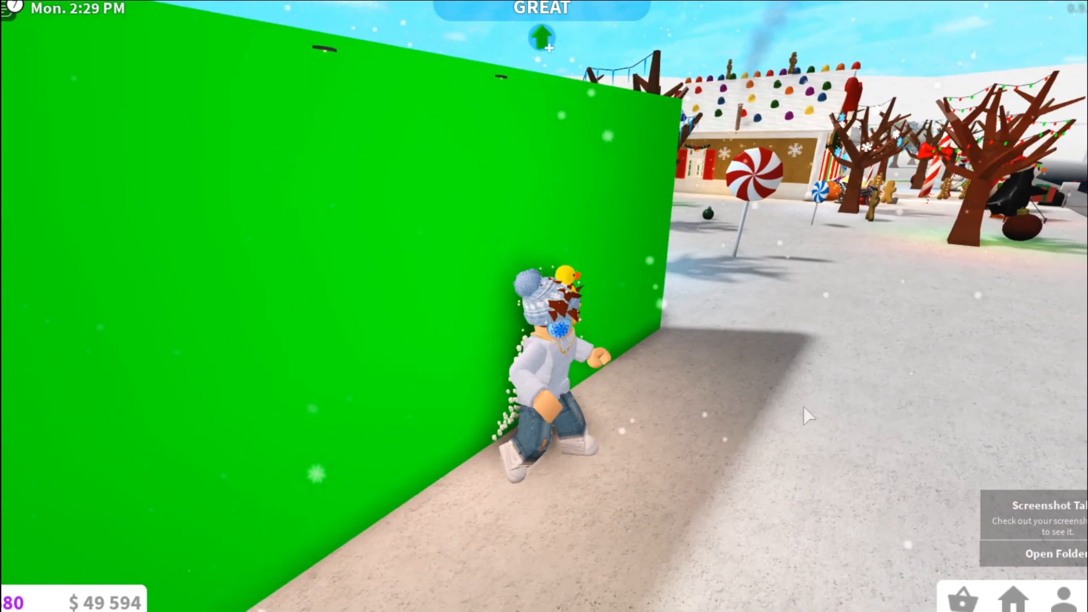
pyautogui.click(1013, 599)
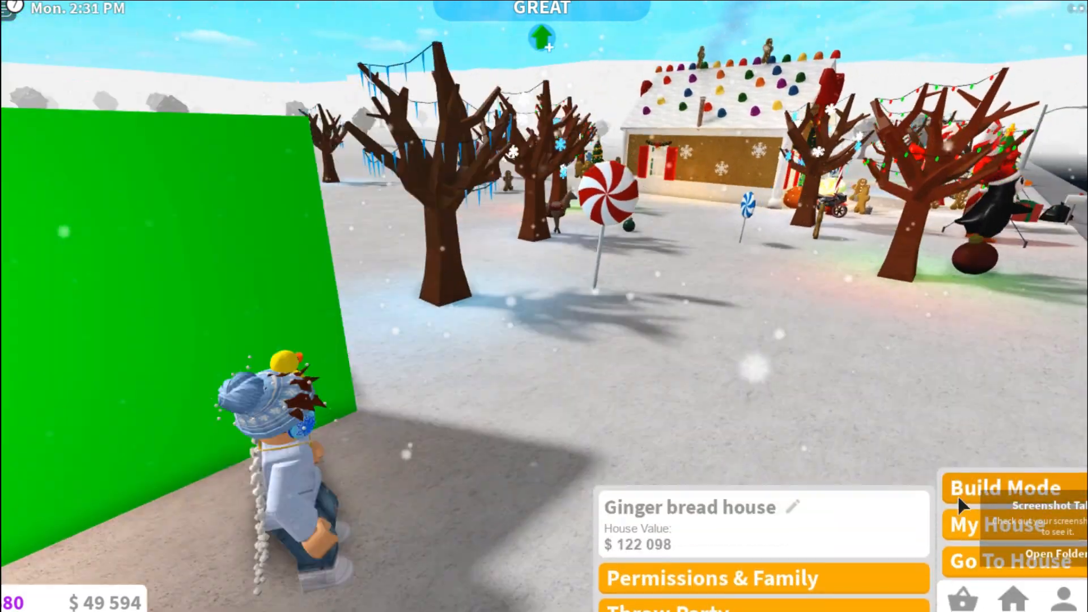
pyautogui.click(957, 492)
pyautogui.rightClick(736, 350)
pyautogui.press('w')
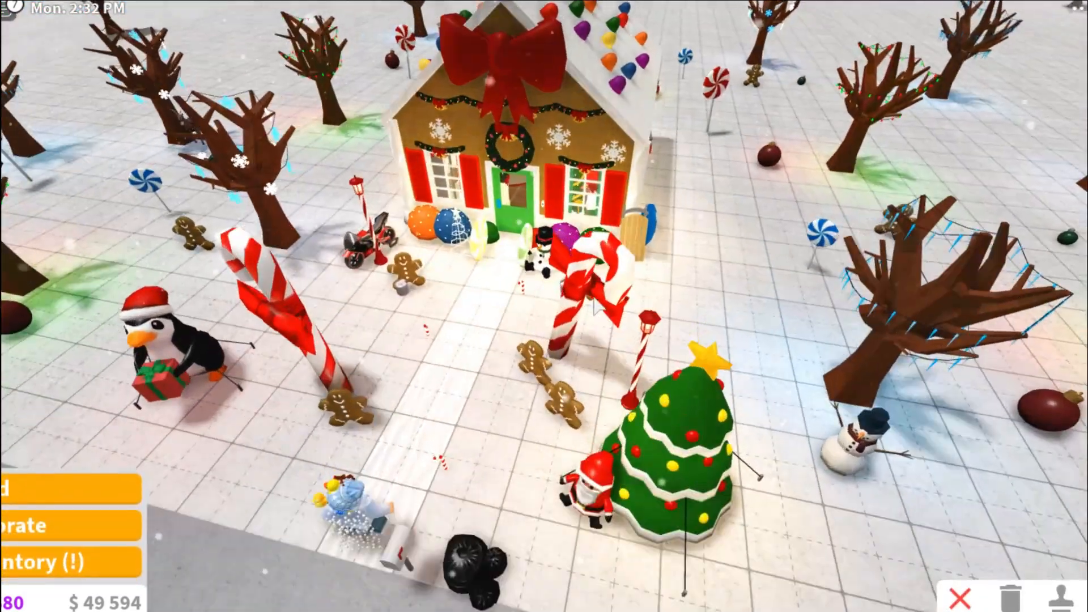
pyautogui.press('w')
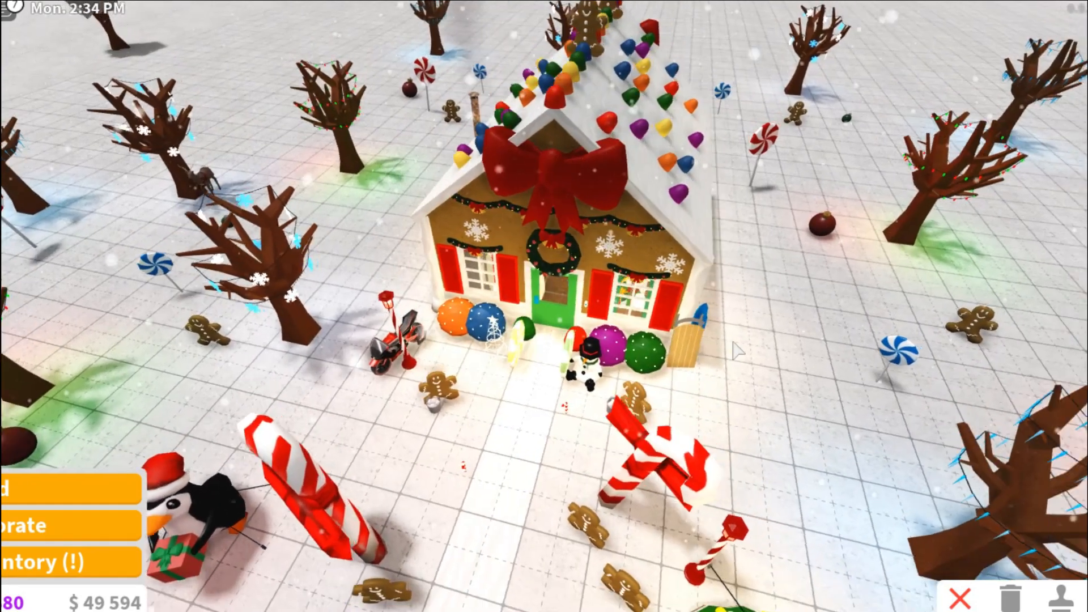
pyautogui.press('a')
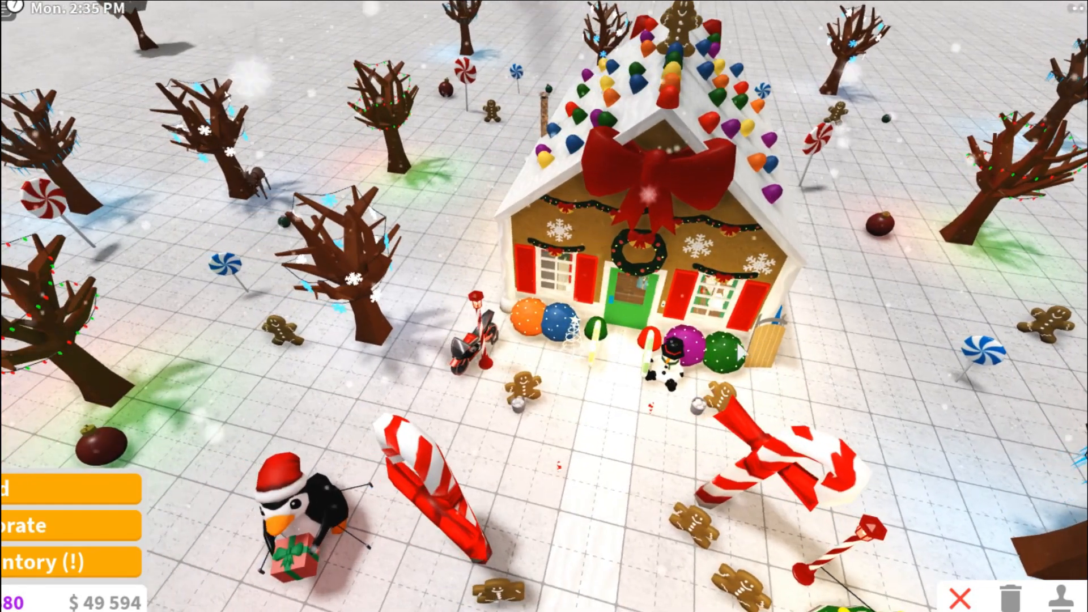
pyautogui.press('d')
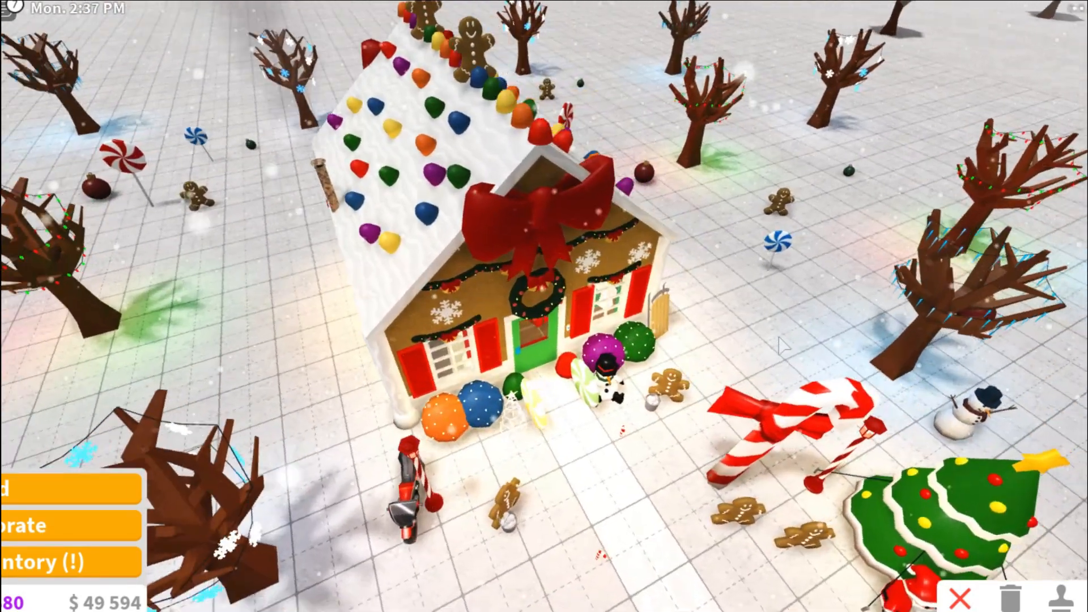
pyautogui.press('w')
pyautogui.scroll(10, 781, 344)
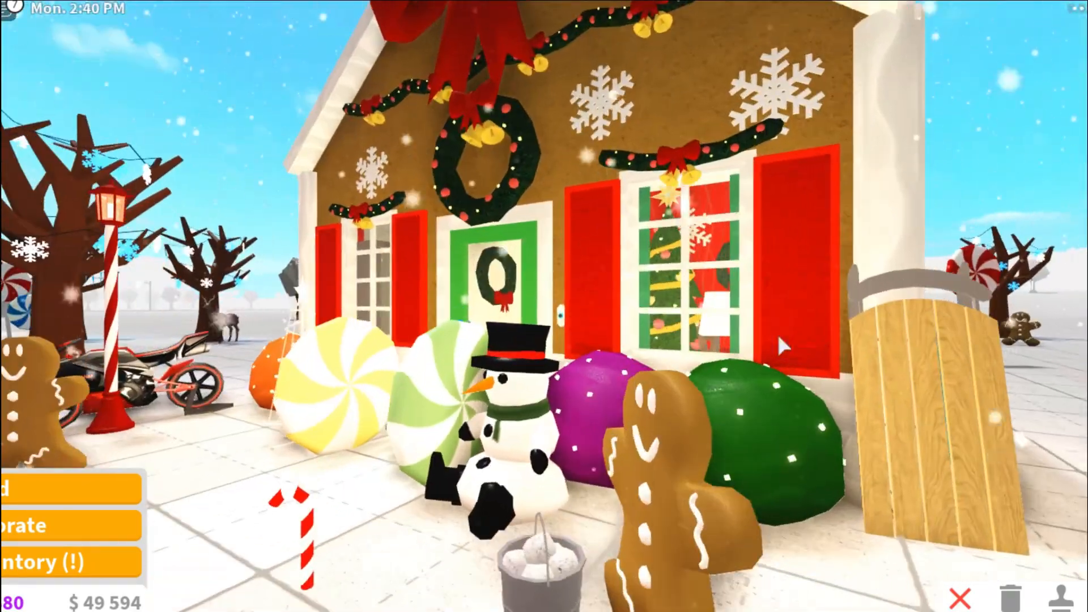
pyautogui.scroll(-10, 780, 346)
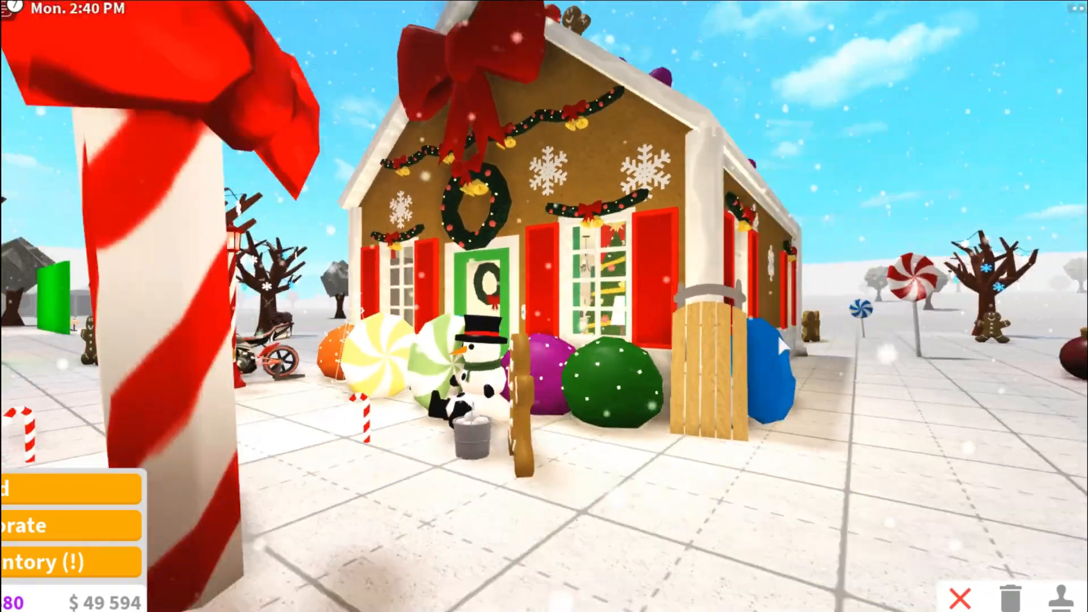
pyautogui.press('d')
pyautogui.scroll(-10, 804, 340)
pyautogui.press('a')
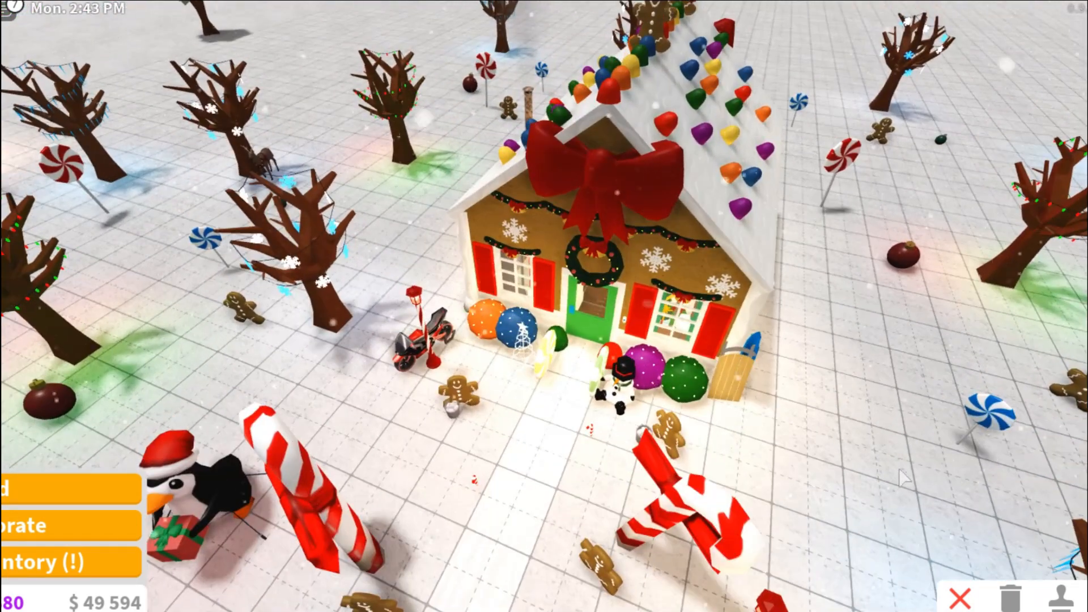
pyautogui.scroll(2, 925, 490)
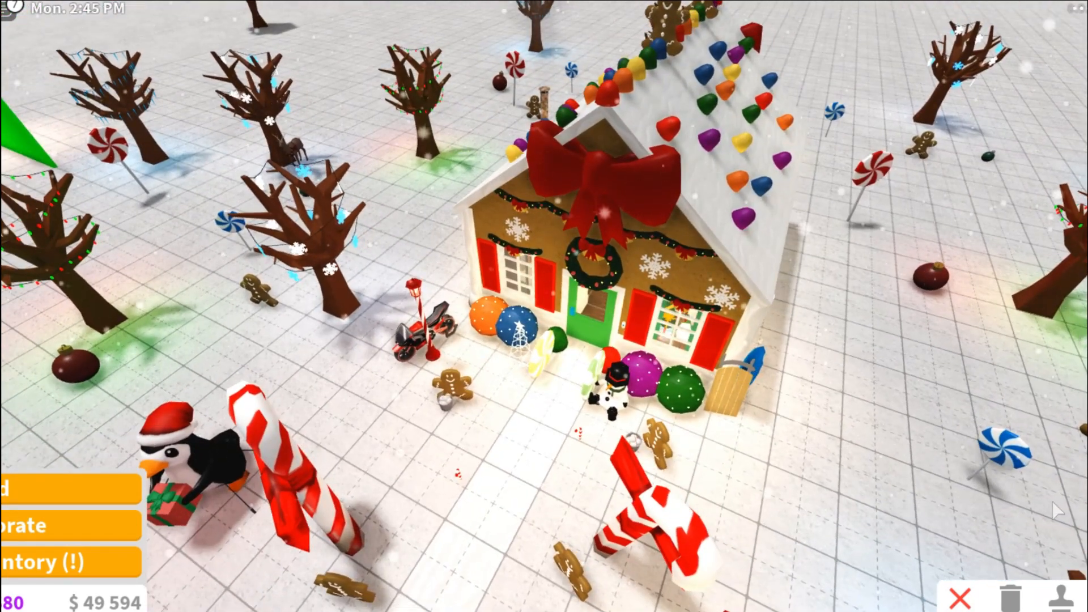
pyautogui.press('Print')
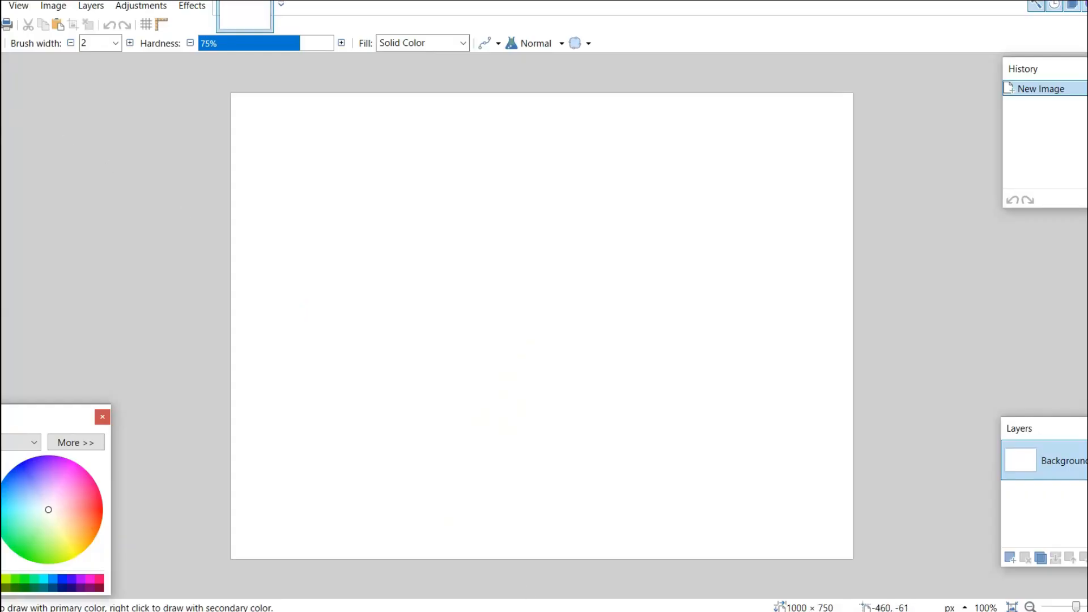
# Switch to paint.net and create a new 1280 × 720 pixel image.
pyautogui.click(0, 6)
pyautogui.click(1, 45)
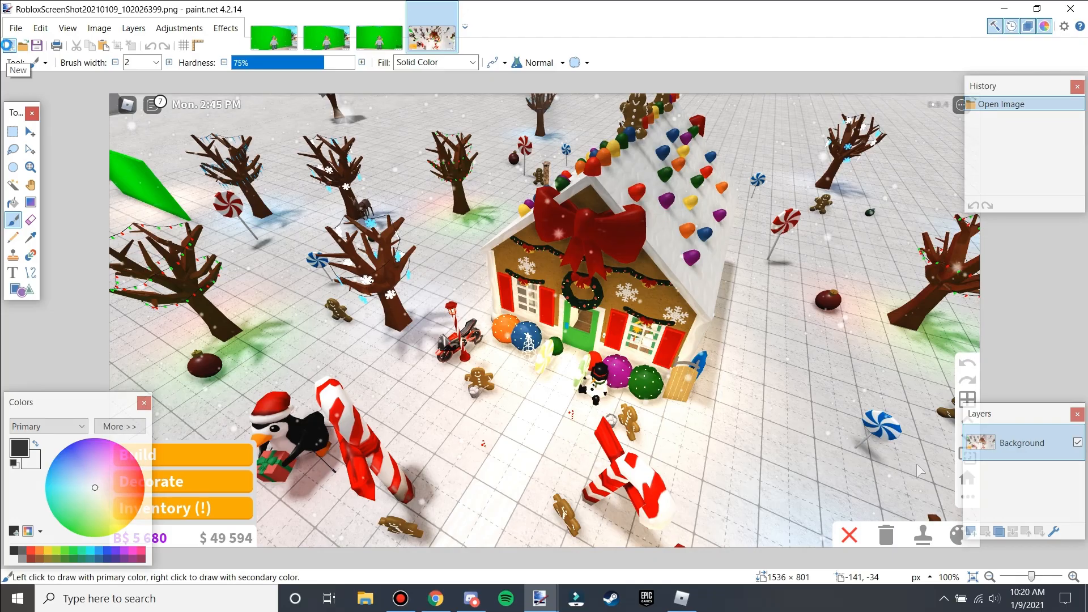
pyautogui.click(8, 45)
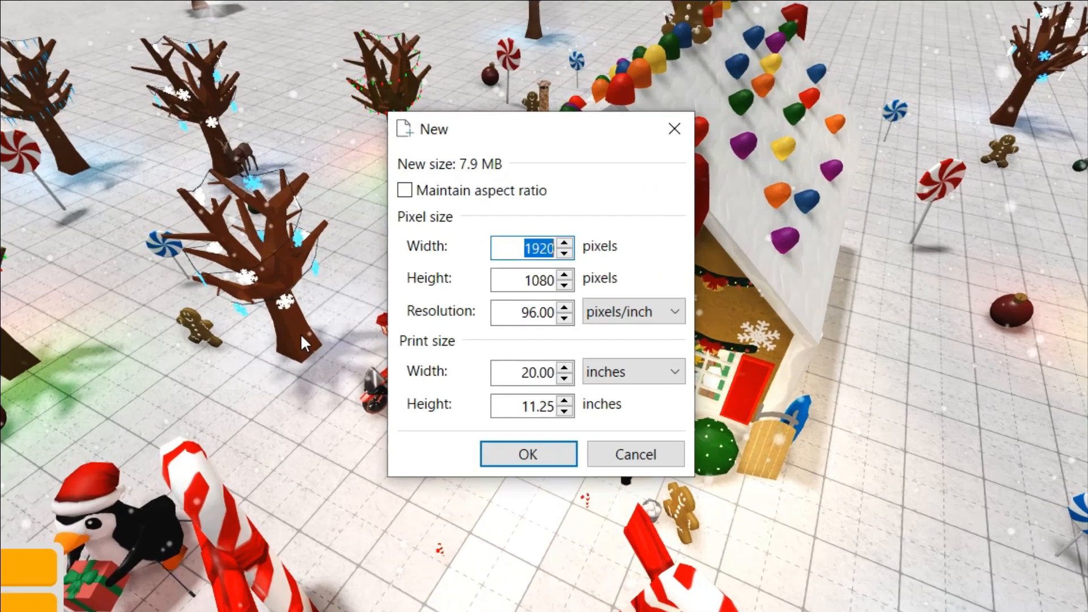
pyautogui.write('1')
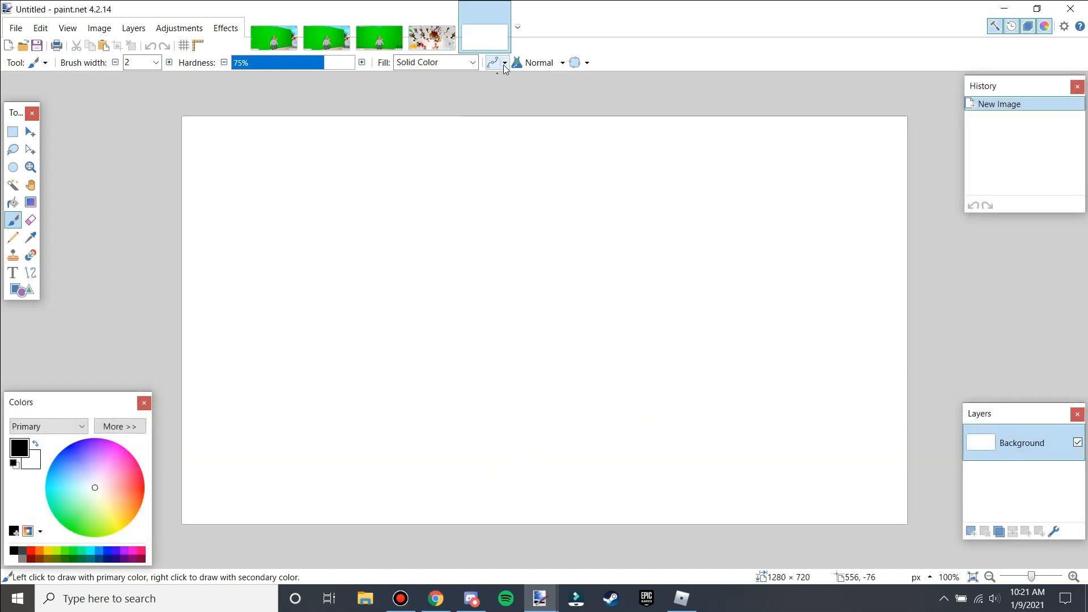
# Open the gingerbread house screenshot and draw a rectangular selection around the house, about 826 × 489 pixels.
pyautogui.click(444, 43)
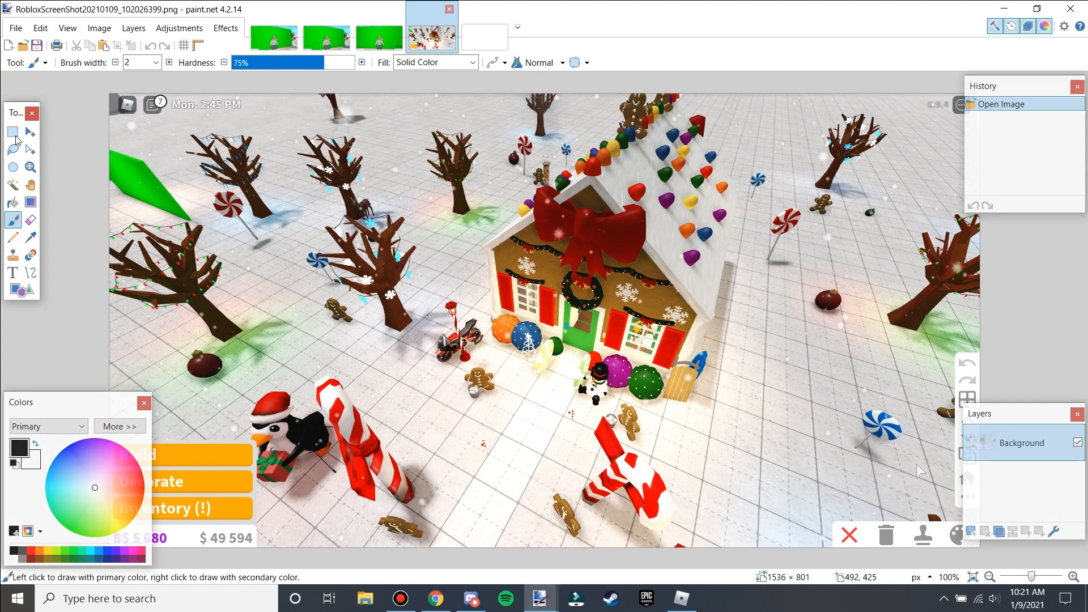
pyautogui.click(14, 134)
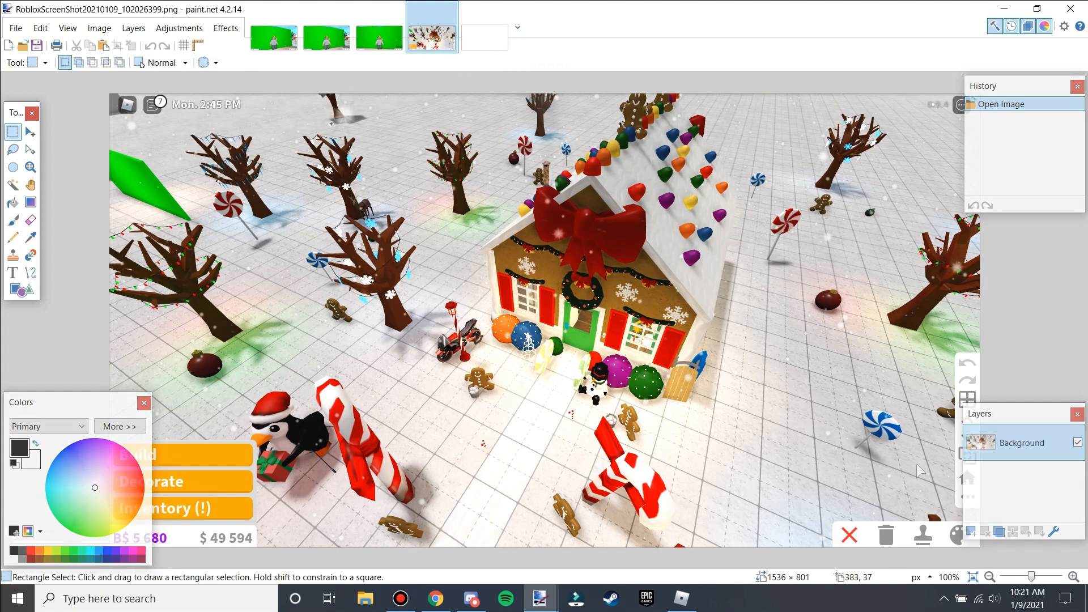
pyautogui.moveTo(777, 389)
pyautogui.mouseDown()
pyautogui.moveTo(804, 395)
pyautogui.moveTo(794, 391)
pyautogui.mouseUp()
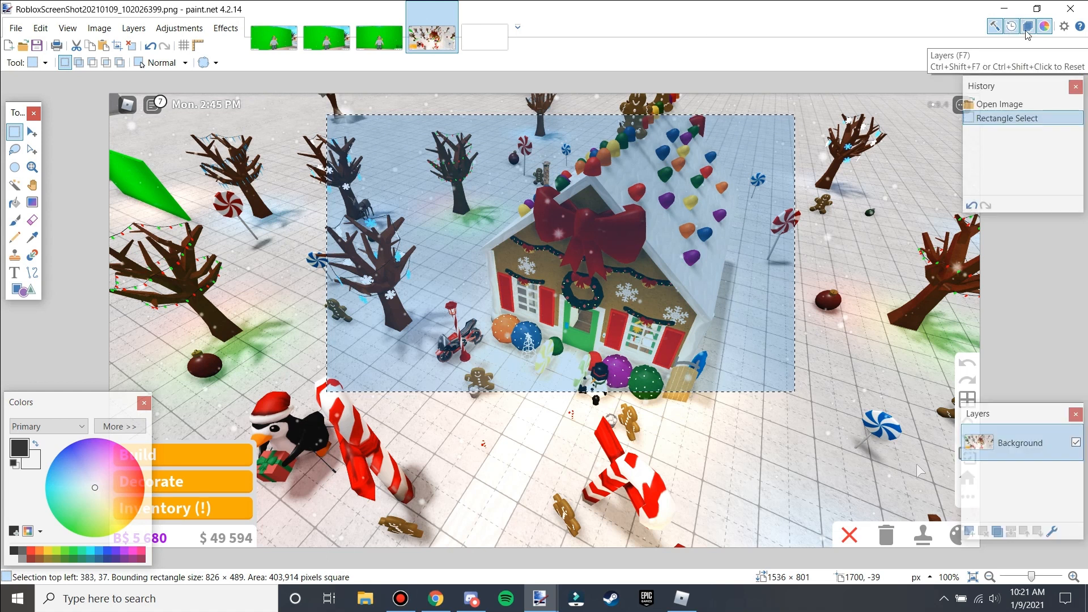
pyautogui.click(1044, 27)
pyautogui.click(1045, 26)
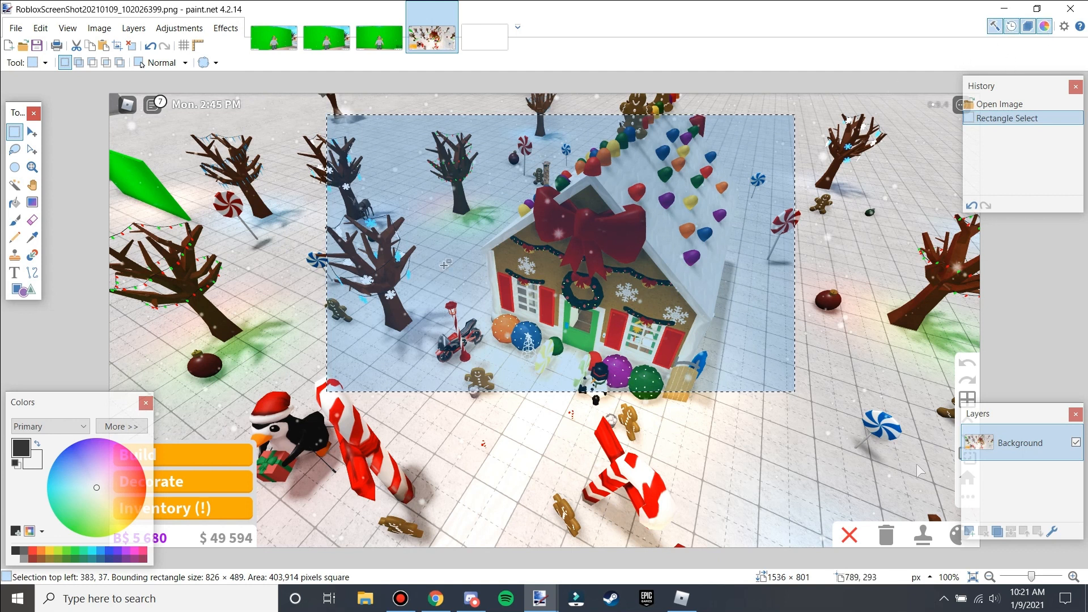
# Adjust the selection outline with Move Selection, lowering its top edge and shifting it slightly up-left.
pyautogui.click(29, 152)
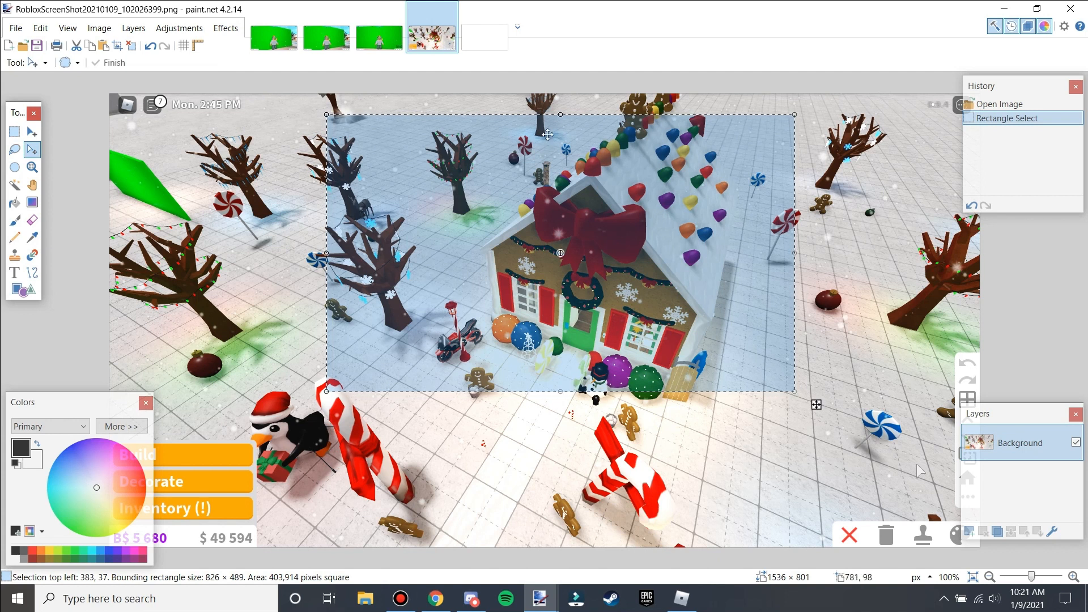
pyautogui.moveTo(561, 114); pyautogui.dragTo(561, 129)
pyautogui.moveTo(653, 258); pyautogui.dragTo(639, 249)
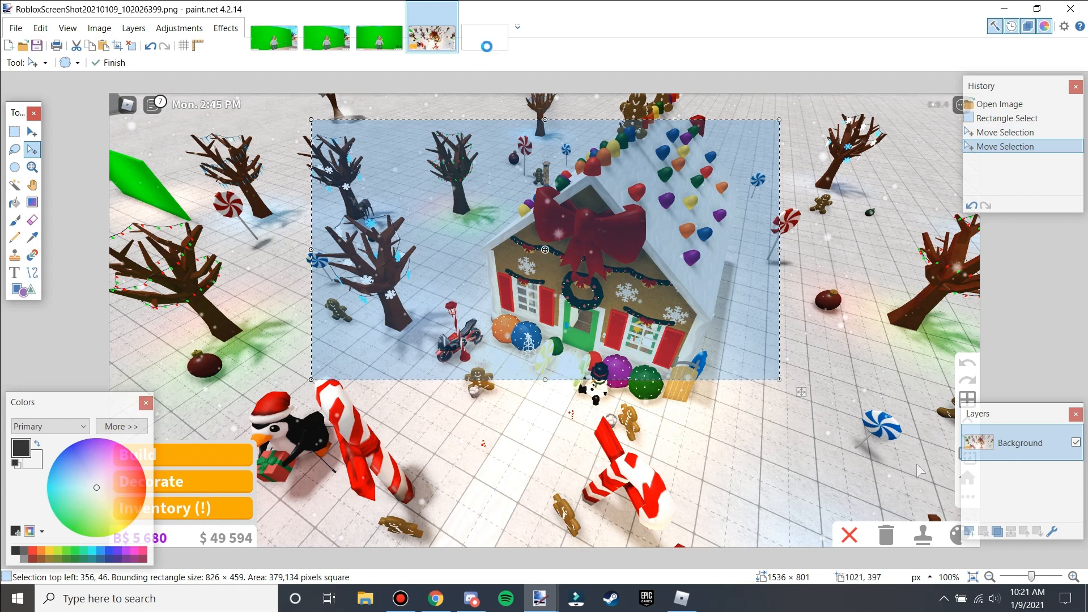
# Paste the gingerbread house selection into the blank image and scale it up to fill the canvas.
pyautogui.hotkey('ctrl', 'v')
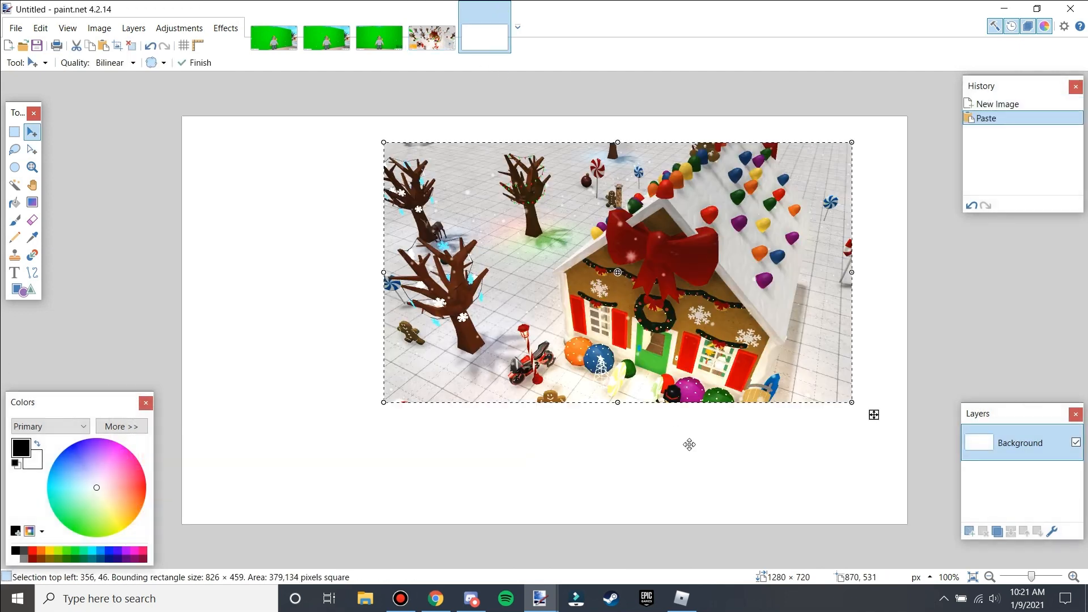
pyautogui.moveTo(783, 347); pyautogui.dragTo(849, 467)
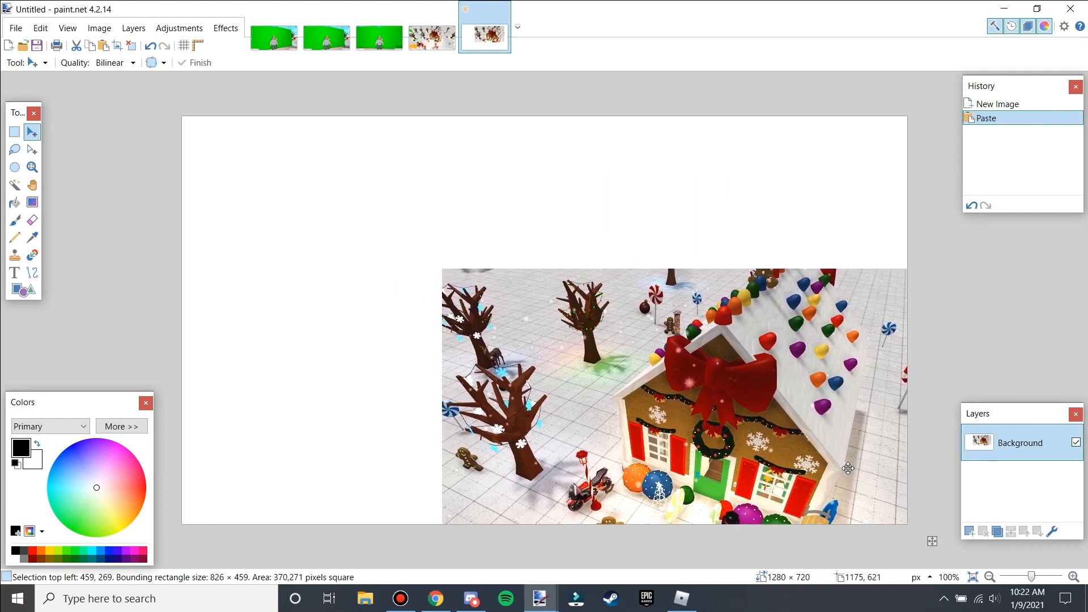
pyautogui.moveTo(441, 266); pyautogui.dragTo(126, 93)
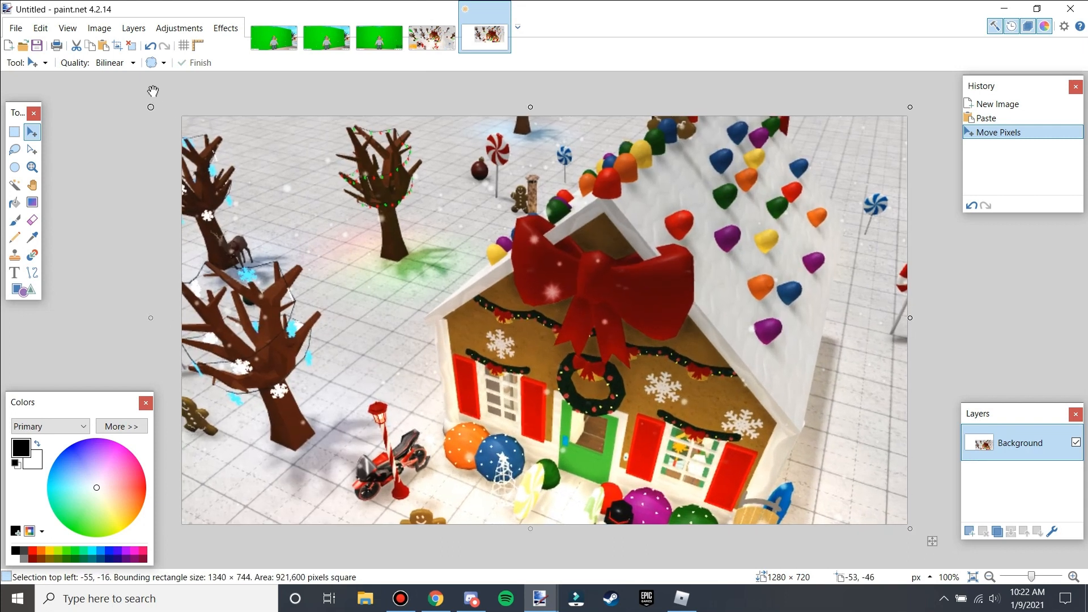
pyautogui.moveTo(842, 418); pyautogui.dragTo(856, 418)
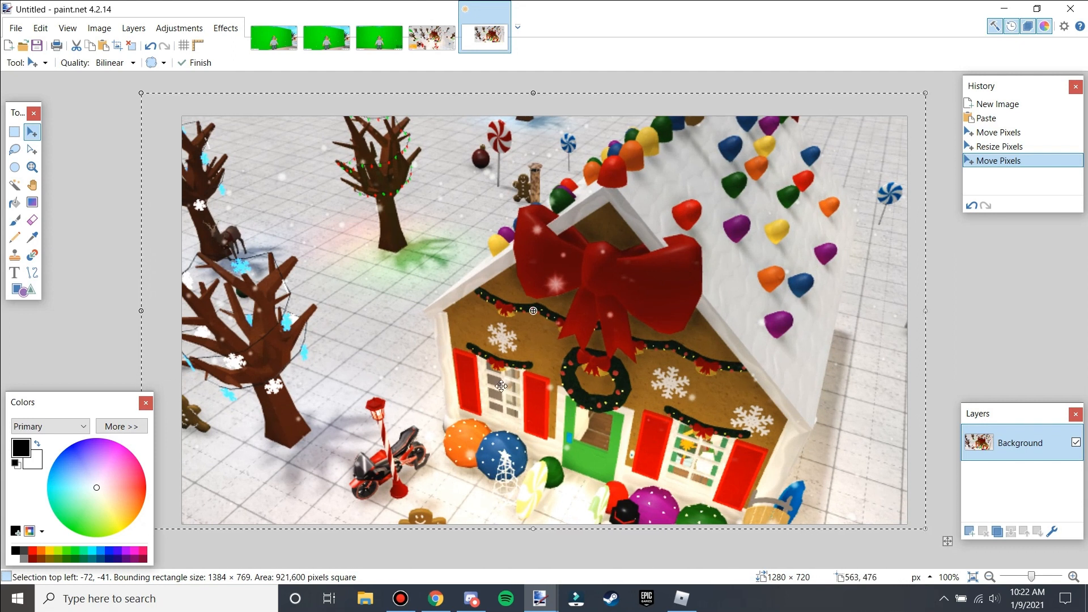
pyautogui.hotkey('ctrl', 'd')
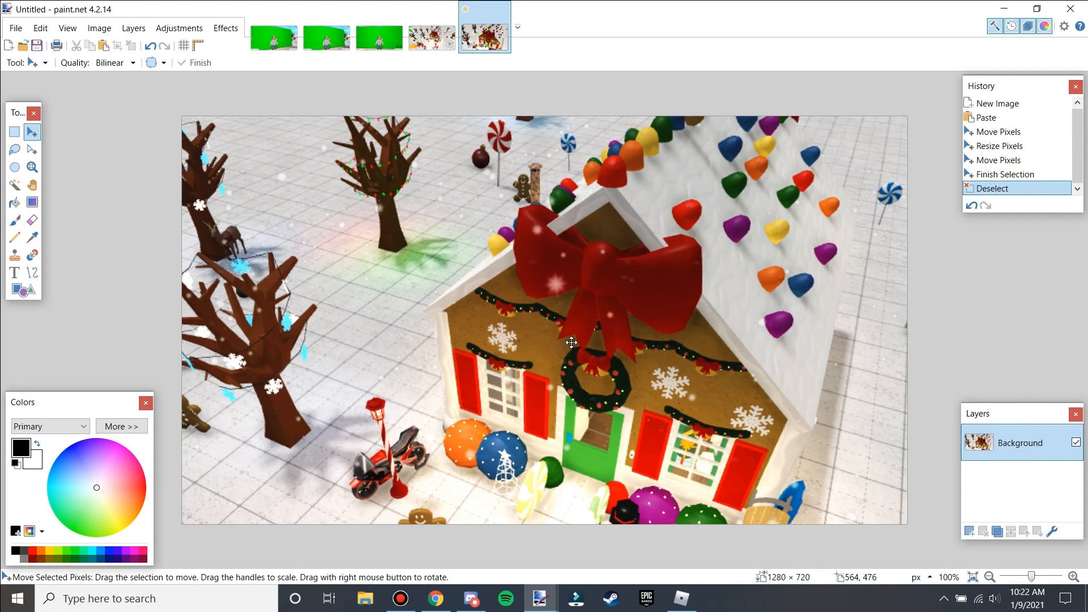
# Undo the paste and all the moving and resizing of the house.
pyautogui.hotkey('ctrl', 'z')
pyautogui.hotkey('ctrl', 'z')
pyautogui.moveTo(758, 425); pyautogui.dragTo(777, 425)
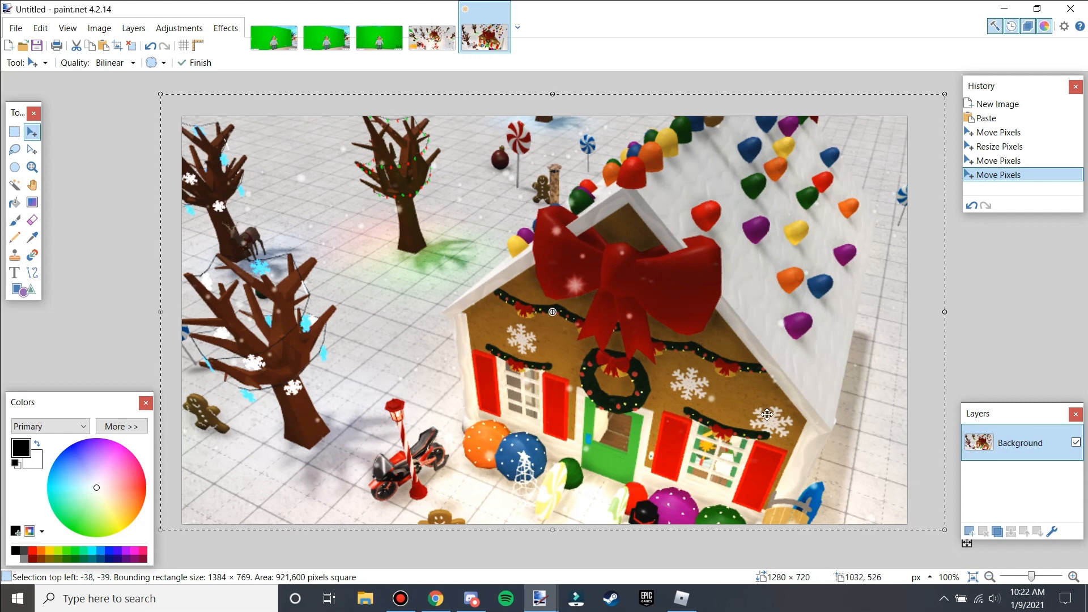
pyautogui.hotkey('ctrl', 'z')
pyautogui.hotkey('ctrl', 'z')
pyautogui.hotkey('ctrl', 'z')
pyautogui.hotkey('ctrl', 'z')
pyautogui.hotkey('ctrl', 'z')
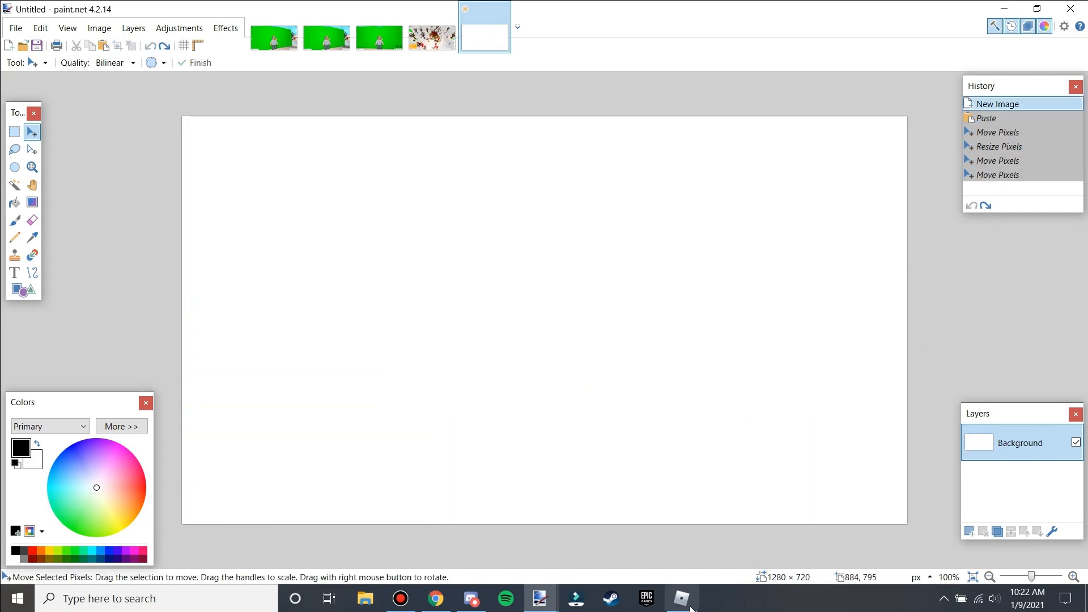
# Return to the game, reposition the camera over the gingerbread house and take a new screenshot.
pyautogui.click(681, 597)
pyautogui.press('g')
pyautogui.press('w')
pyautogui.press('a')
pyautogui.press('w')
pyautogui.press('a')
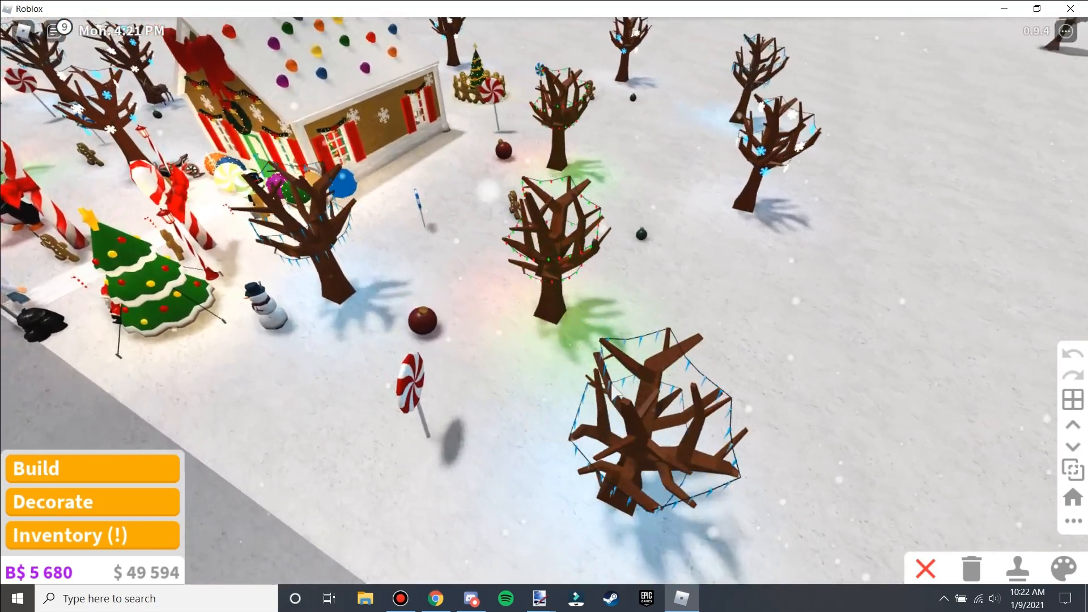
pyautogui.press('w')
pyautogui.press('a')
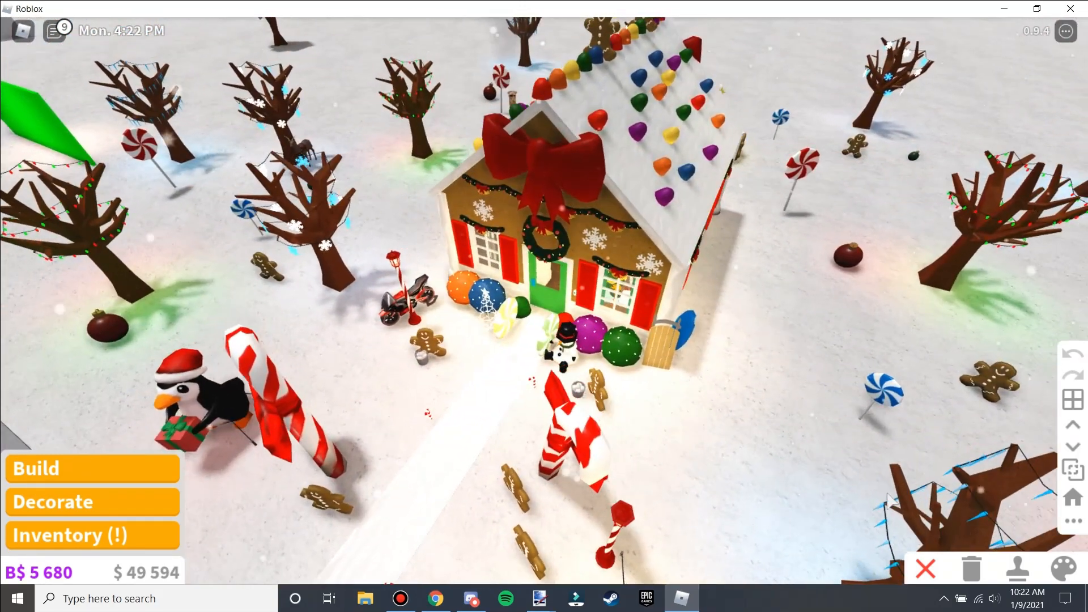
pyautogui.press('w')
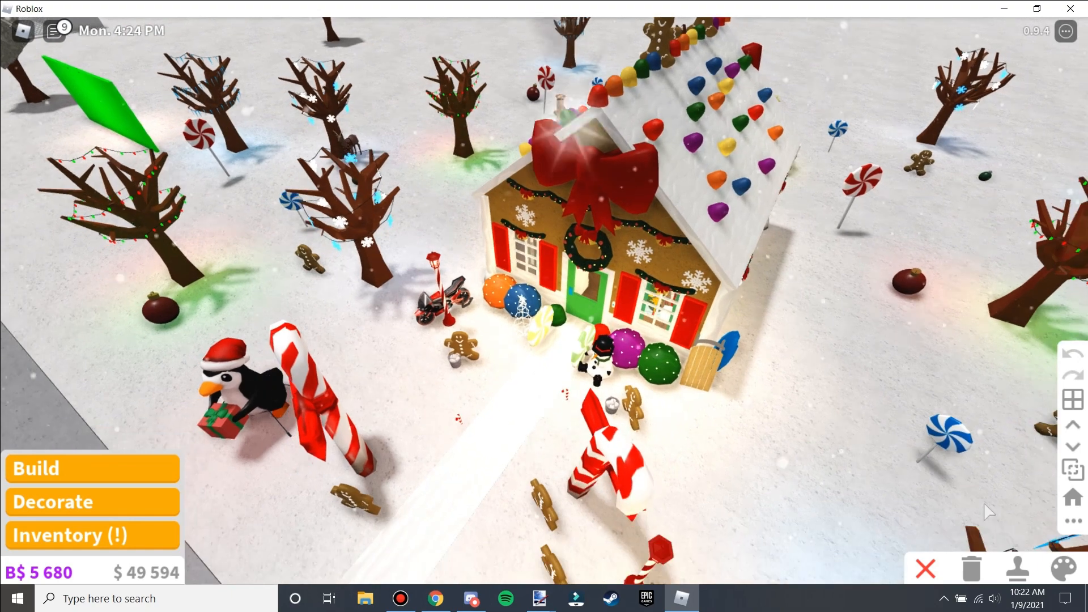
pyautogui.press('Print')
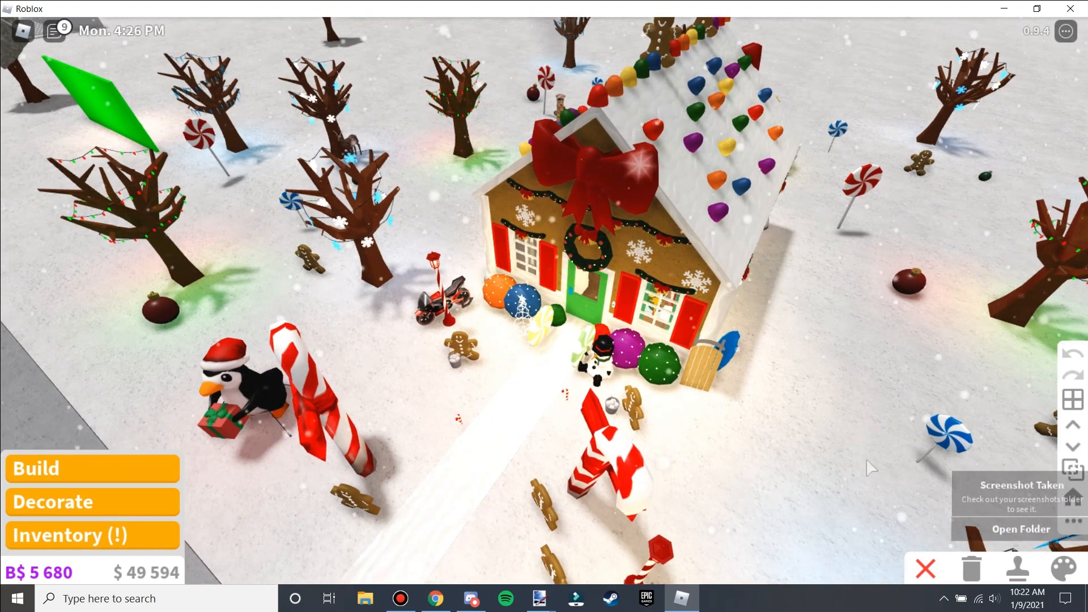
pyautogui.press('s')
# Open the new screenshot and select the gingerbread house with a rectangle about 774 × 449 pixels.
pyautogui.moveTo(539, 598)
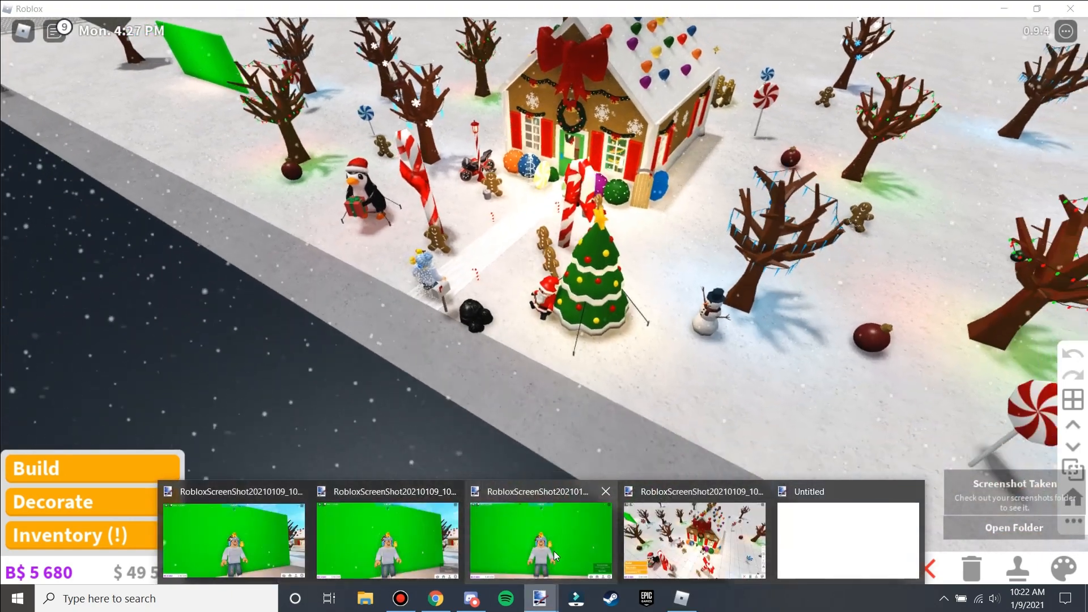
pyautogui.click(553, 551)
pyautogui.click(14, 131)
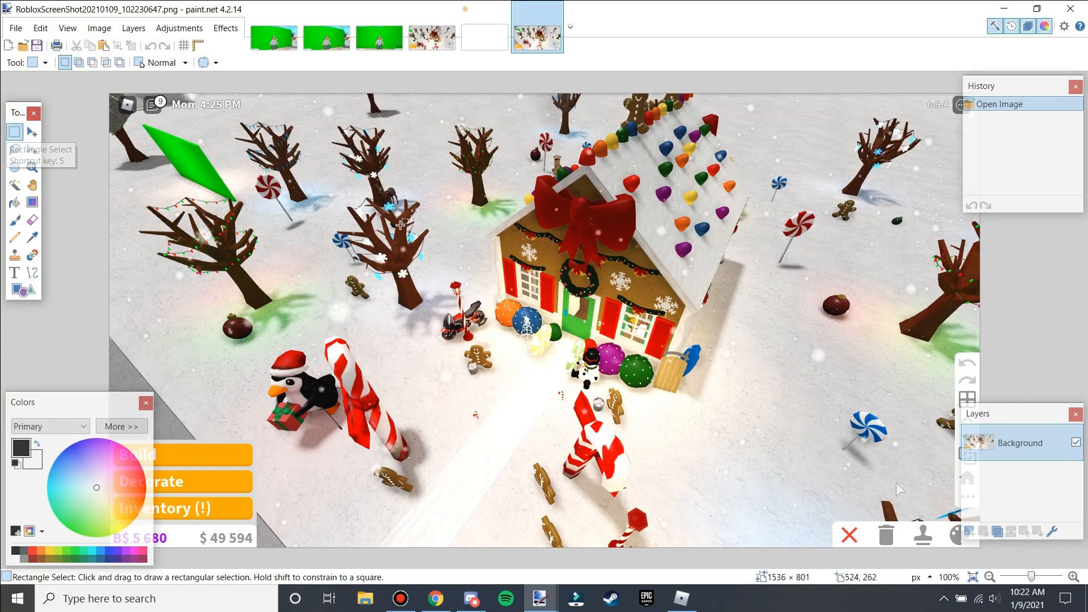
pyautogui.moveTo(368, 122)
pyautogui.mouseDown()
pyautogui.moveTo(785, 391)
pyautogui.moveTo(806, 376)
pyautogui.mouseUp()
pyautogui.click(31, 150)
pyautogui.moveTo(734, 296); pyautogui.dragTo(692, 294)
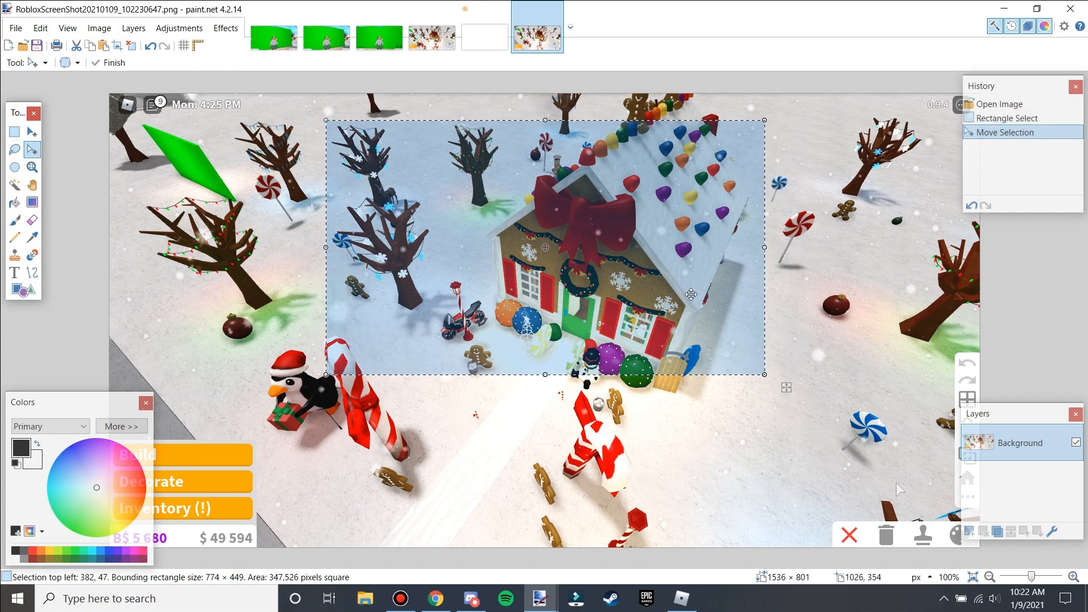
# Paste the house into the blank 1280 × 720 image, scale it to fill the canvas and deselect.
pyautogui.click(485, 35)
pyautogui.hotkey('ctrl', 'v')
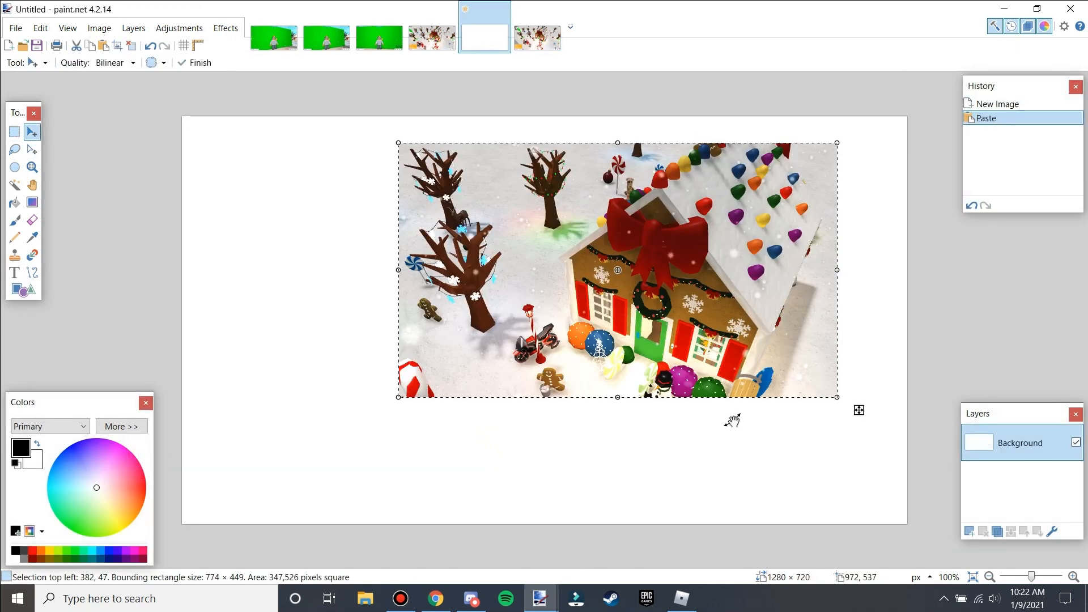
pyautogui.moveTo(395, 144); pyautogui.dragTo(477, 281)
pyautogui.moveTo(396, 223); pyautogui.dragTo(403, 223)
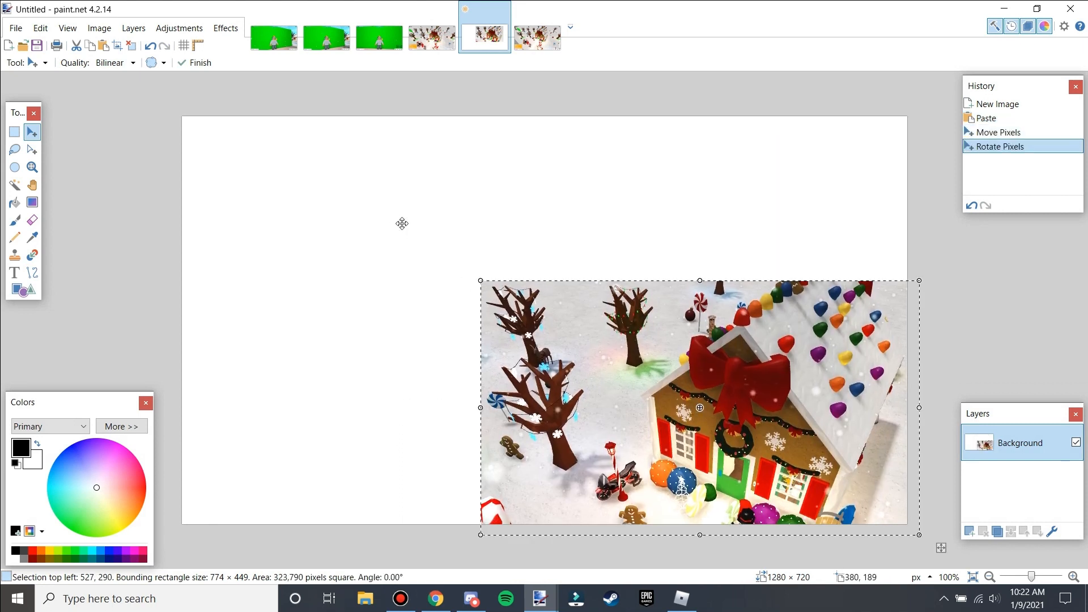
pyautogui.moveTo(480, 280); pyautogui.dragTo(388, 264)
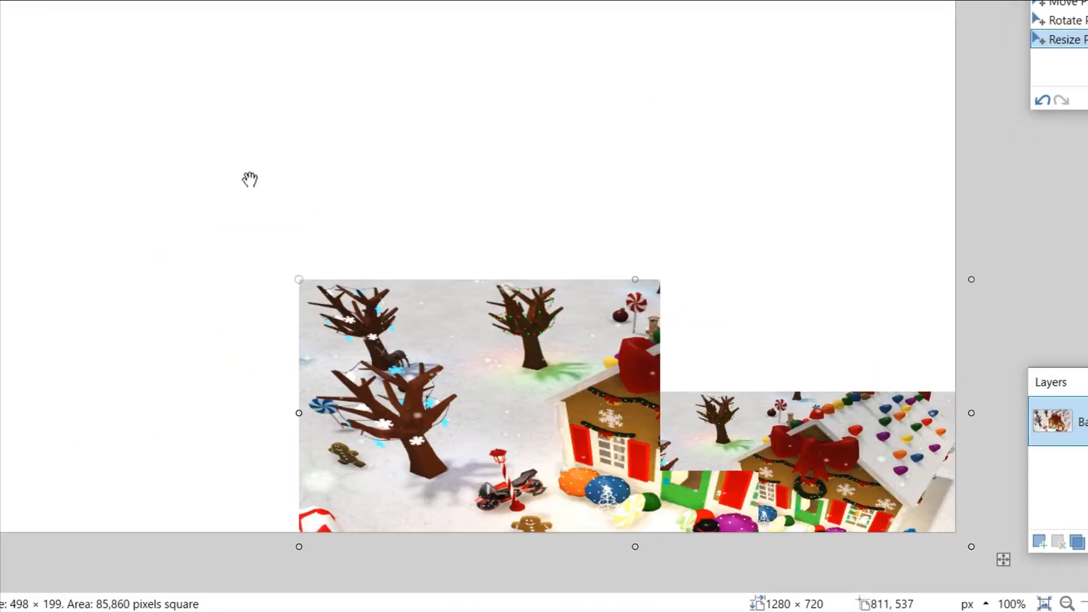
pyautogui.moveTo(249, 180)
pyautogui.mouseDown()
pyautogui.moveTo(253, 245)
pyautogui.moveTo(214, 151)
pyautogui.moveTo(198, 180)
pyautogui.moveTo(435, 302)
pyautogui.moveTo(391, 258)
pyautogui.moveTo(75, 89)
pyautogui.mouseUp()
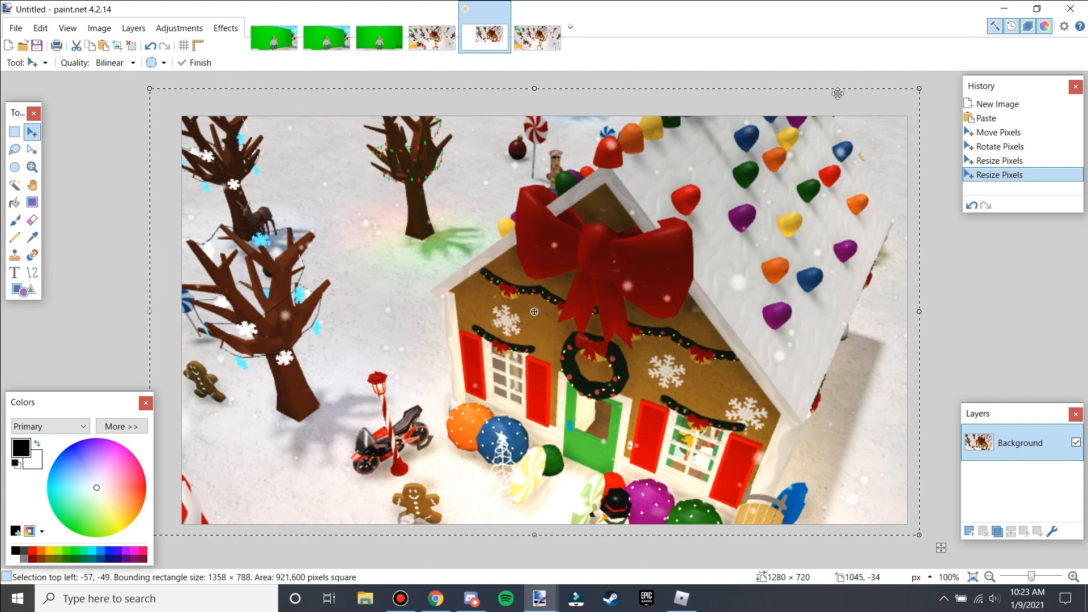
pyautogui.hotkey('ctrl', 'd')
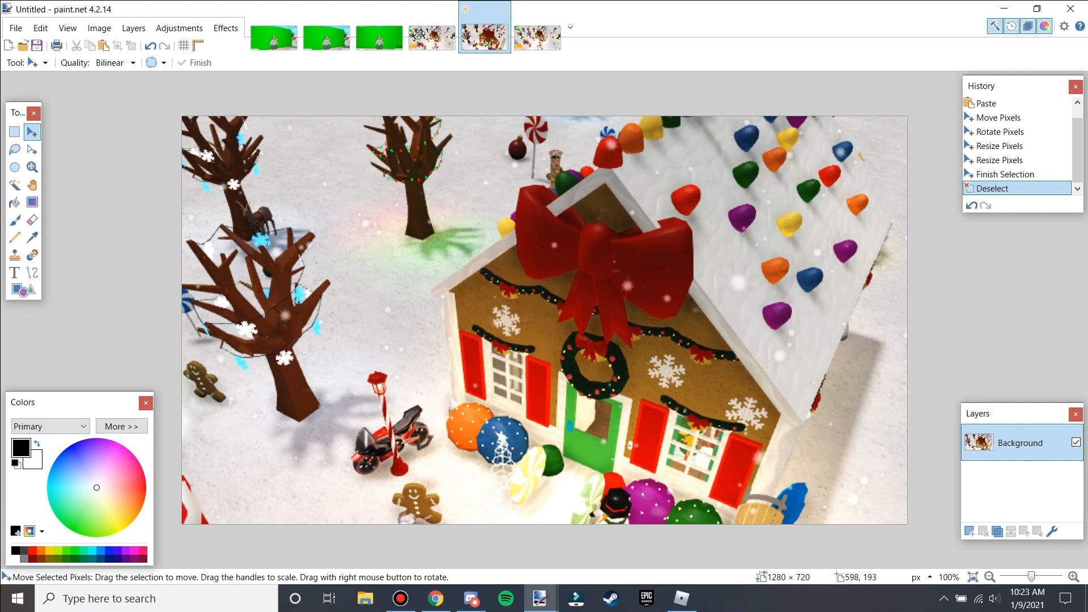
# Open the second green screen screenshot and select the character with a rectangle about 353 × 414 pixels.
pyautogui.click(383, 42)
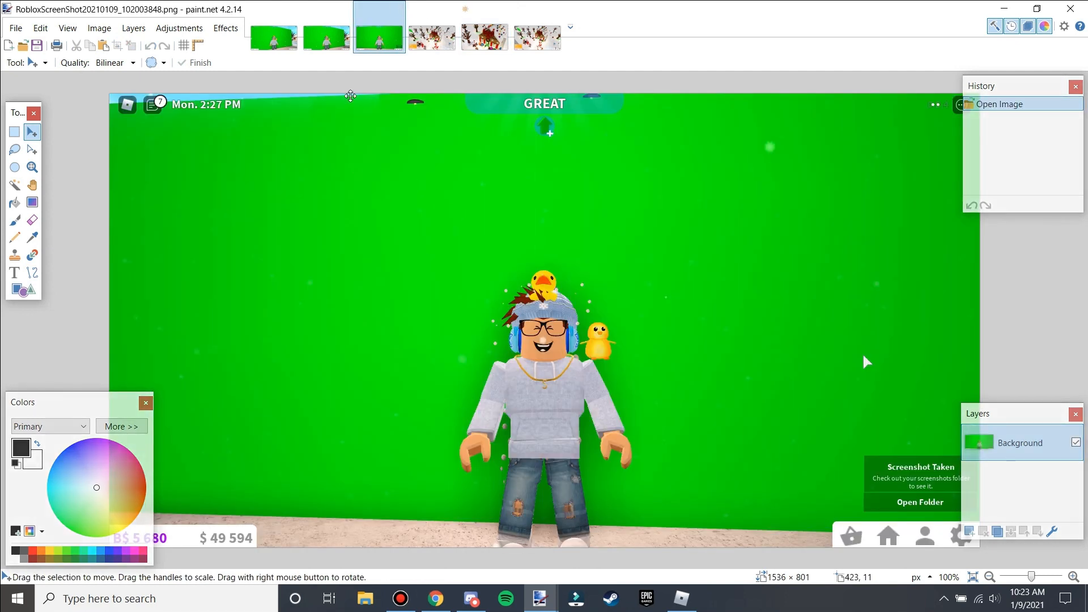
pyautogui.click(337, 48)
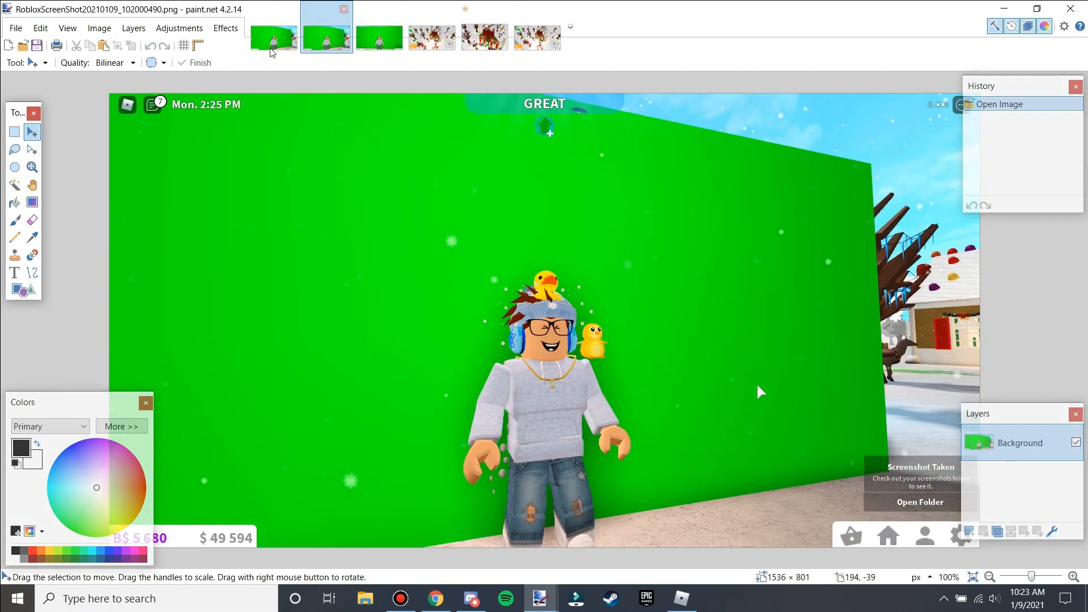
pyautogui.click(14, 148)
pyautogui.click(14, 131)
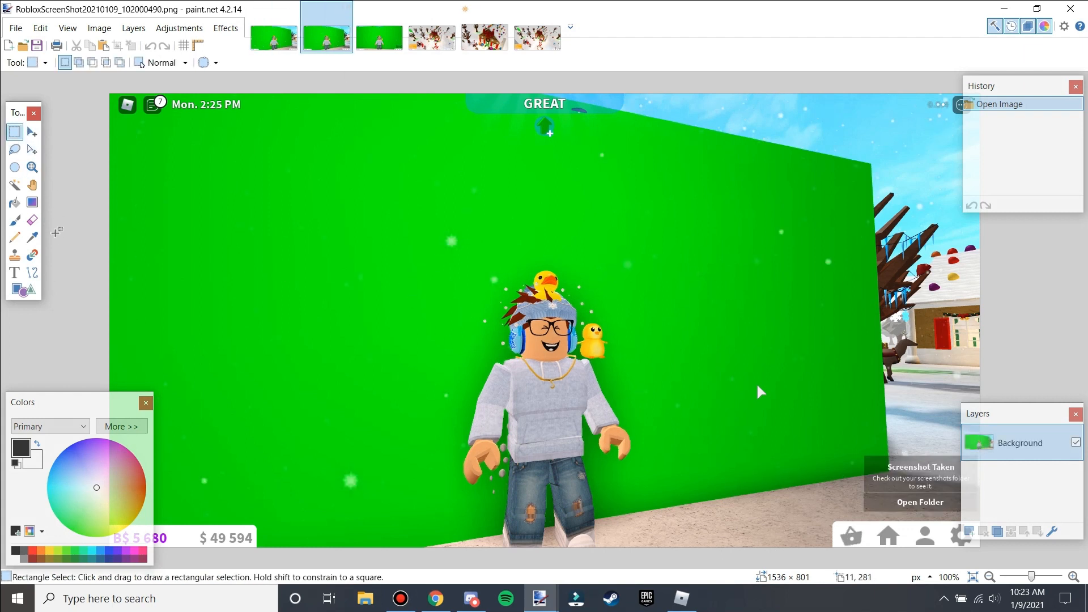
pyautogui.moveTo(440, 257); pyautogui.dragTo(648, 492)
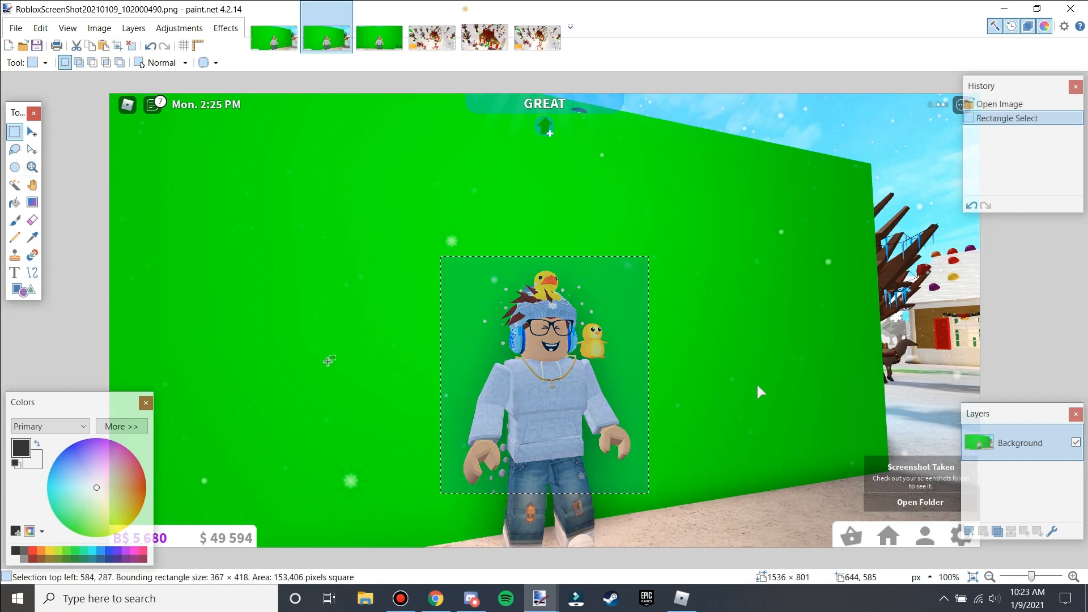
pyautogui.click(37, 156)
pyautogui.moveTo(649, 374); pyautogui.dragTo(644, 374)
pyautogui.moveTo(441, 374); pyautogui.dragTo(446, 374)
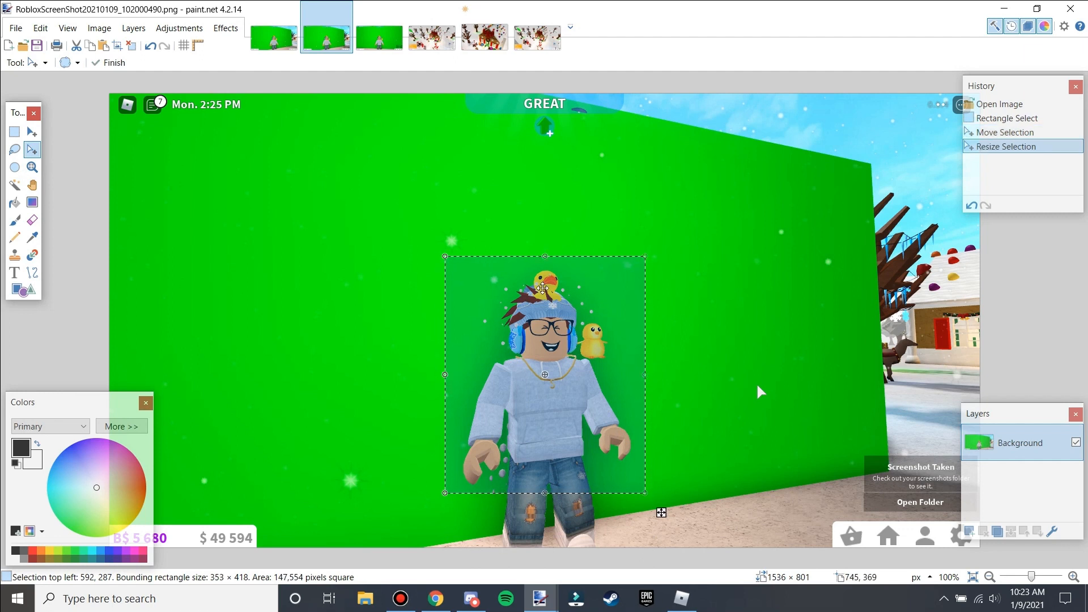
pyautogui.moveTo(545, 260); pyautogui.dragTo(545, 263)
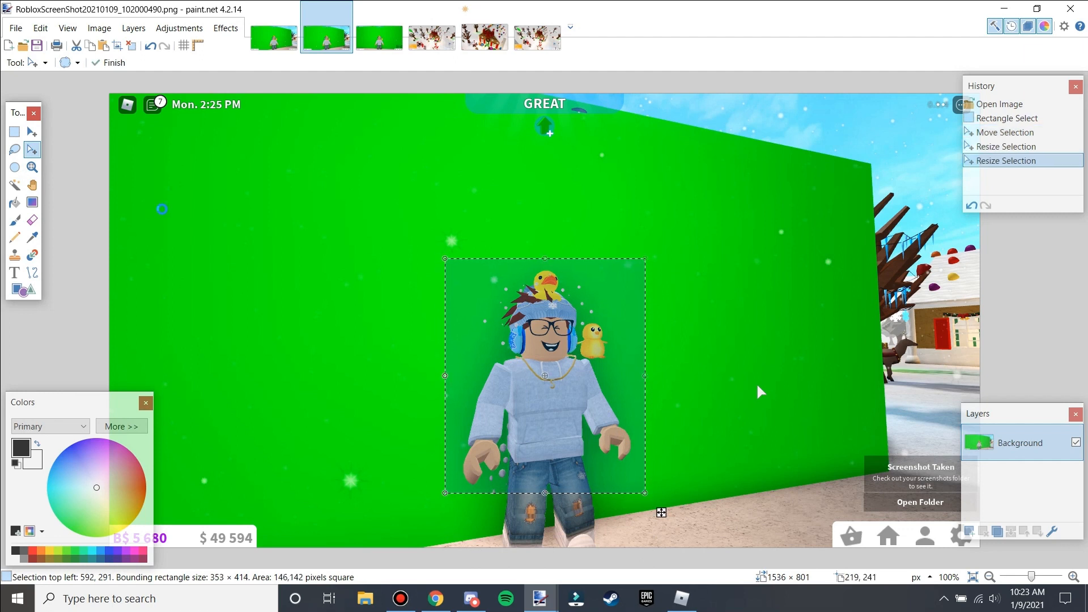
# Create a new 353 × 414 pixel image and paste the character into it.
pyautogui.hotkey('ctrl', 'n')
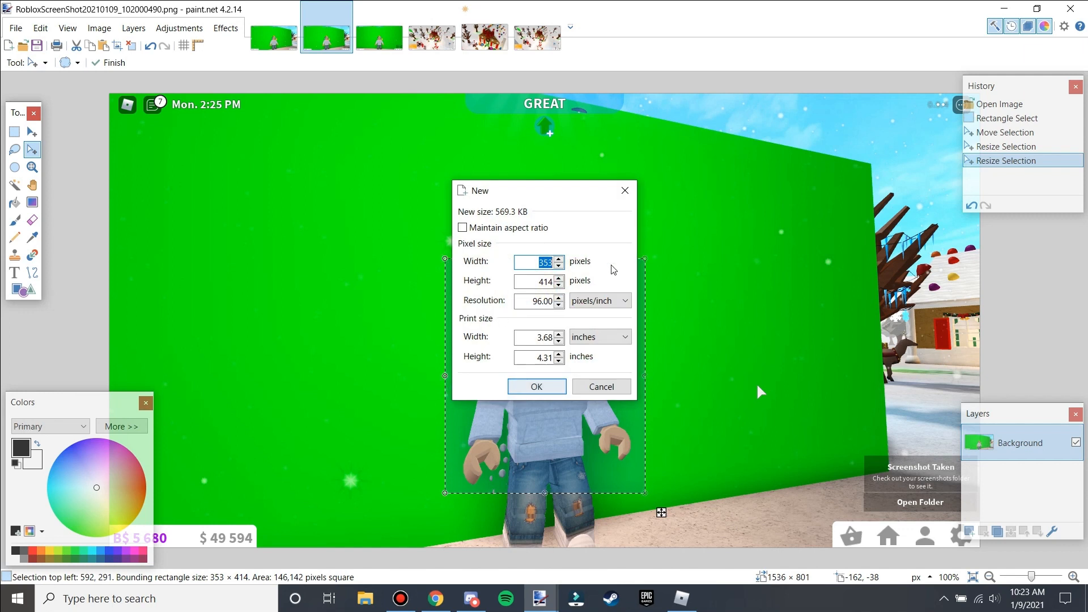
pyautogui.click(547, 386)
pyautogui.hotkey('ctrl', 'v')
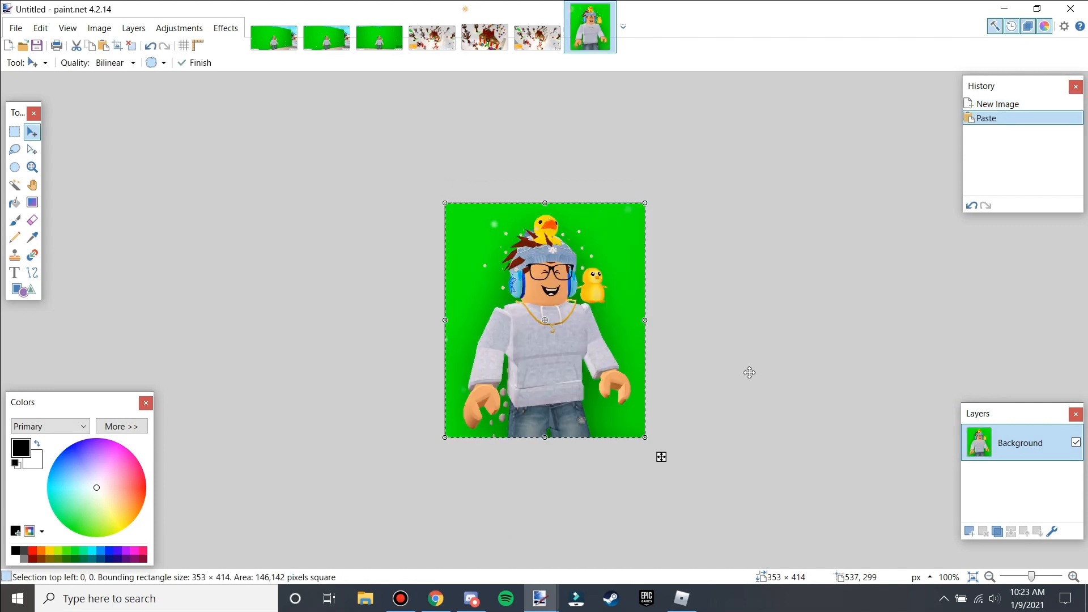
pyautogui.hotkey('ctrl', 'd')
# Remove the green background around the character with the Magic Wand at 50% tolerance.
pyautogui.scroll(2, 732, 369)
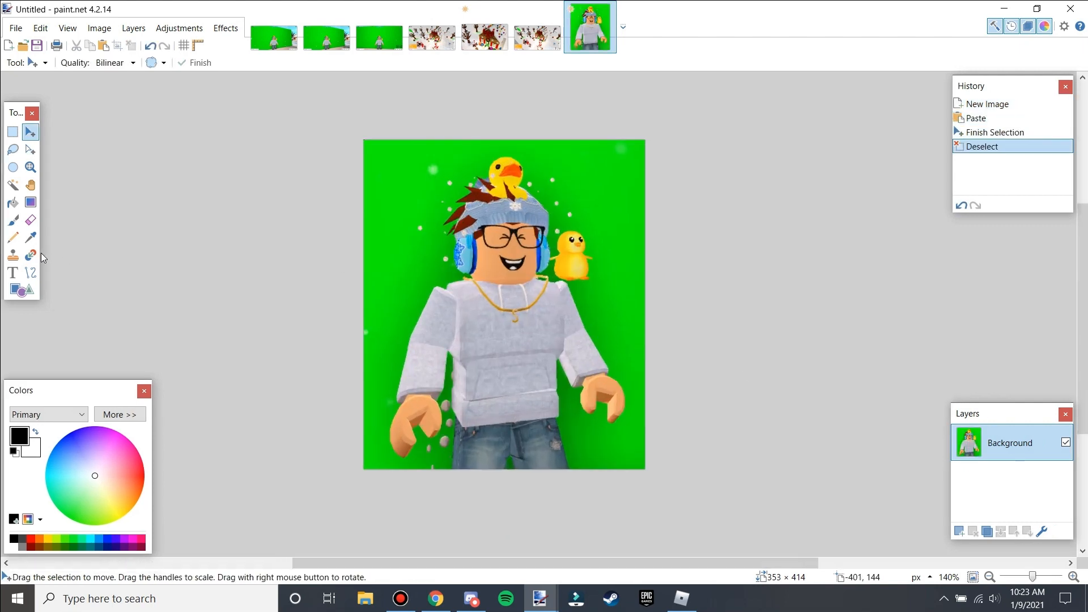
pyautogui.click(14, 186)
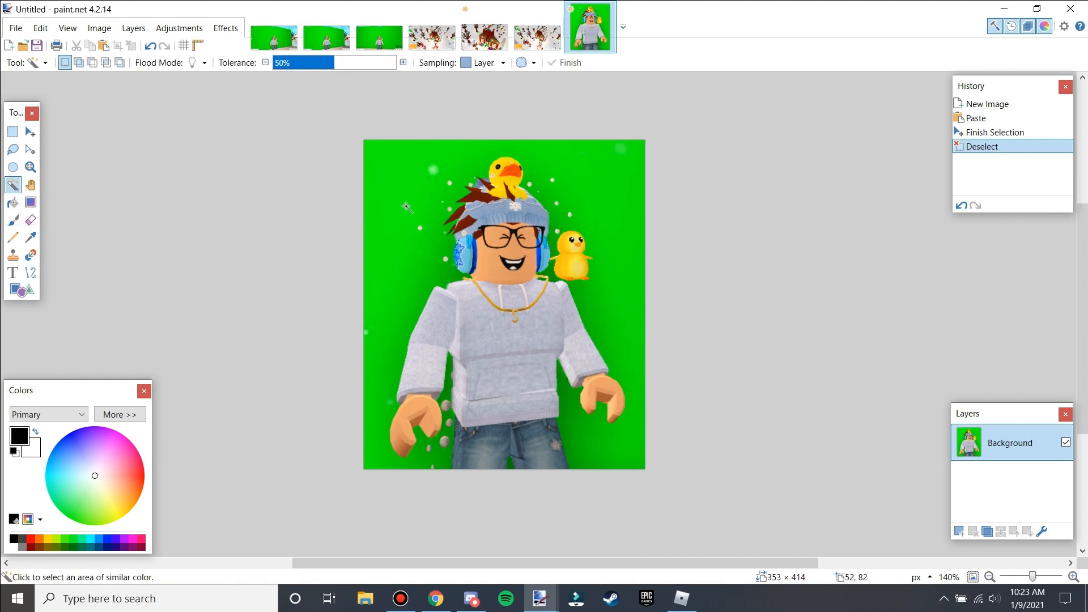
pyautogui.click(406, 207)
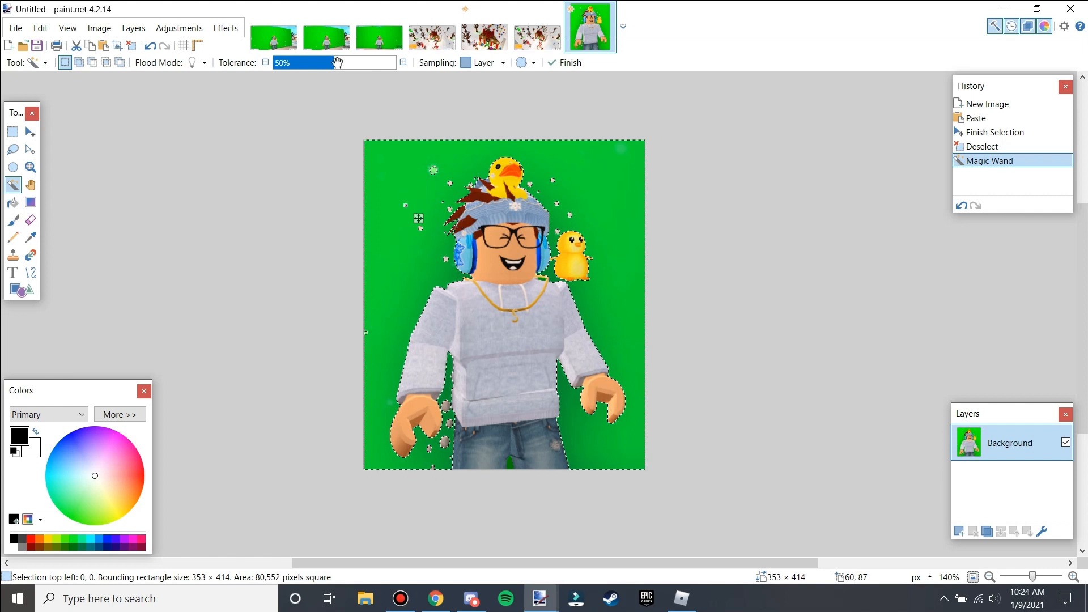
pyautogui.moveTo(341, 64); pyautogui.dragTo(356, 66)
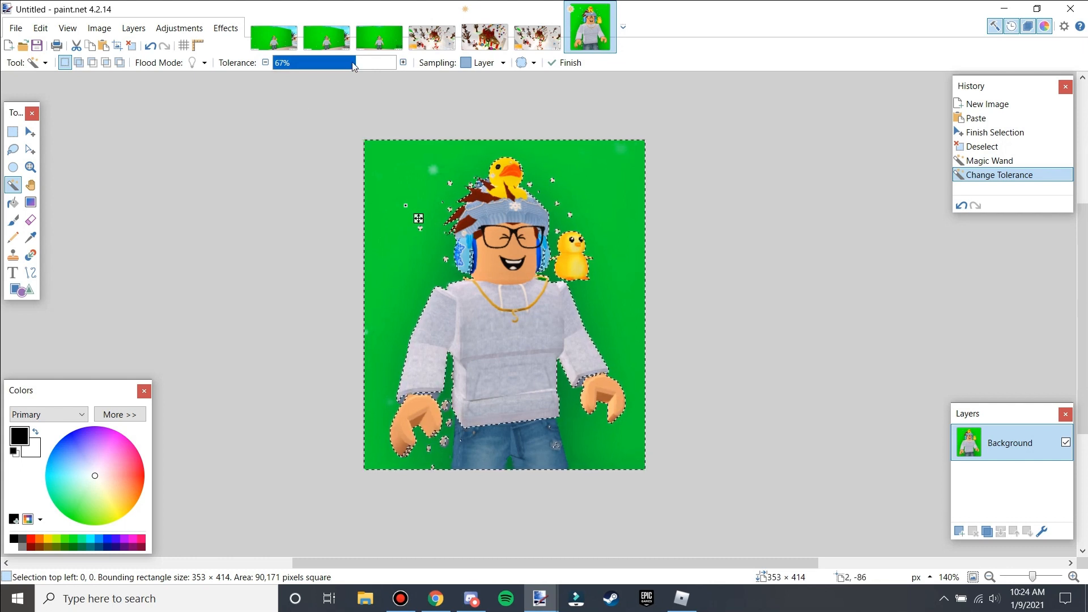
pyautogui.moveTo(339, 63)
pyautogui.mouseDown()
pyautogui.moveTo(318, 63)
pyautogui.moveTo(333, 65)
pyautogui.mouseUp()
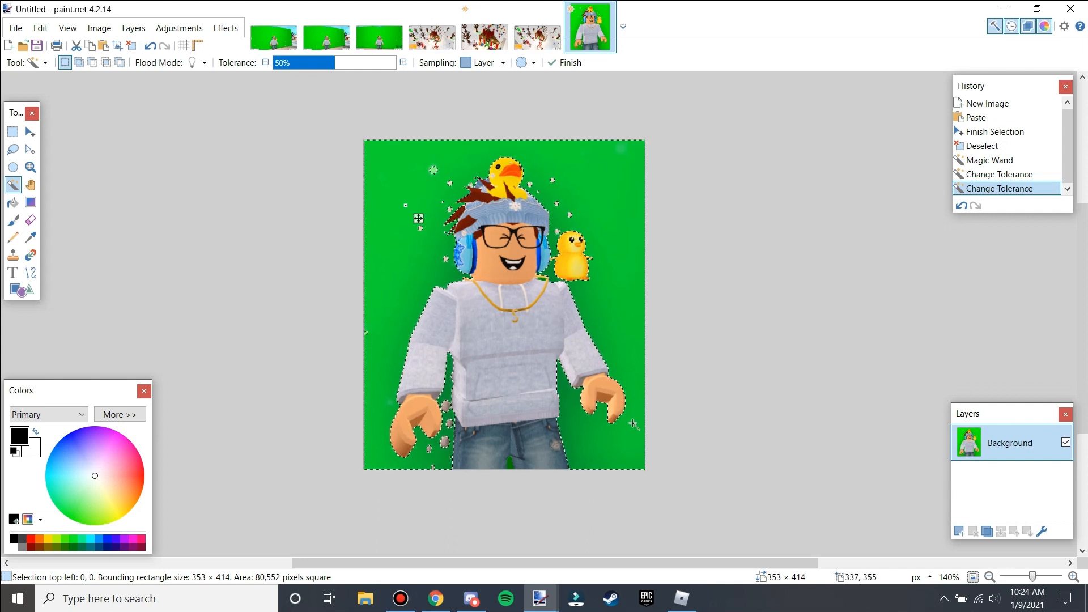
pyautogui.press('Delete')
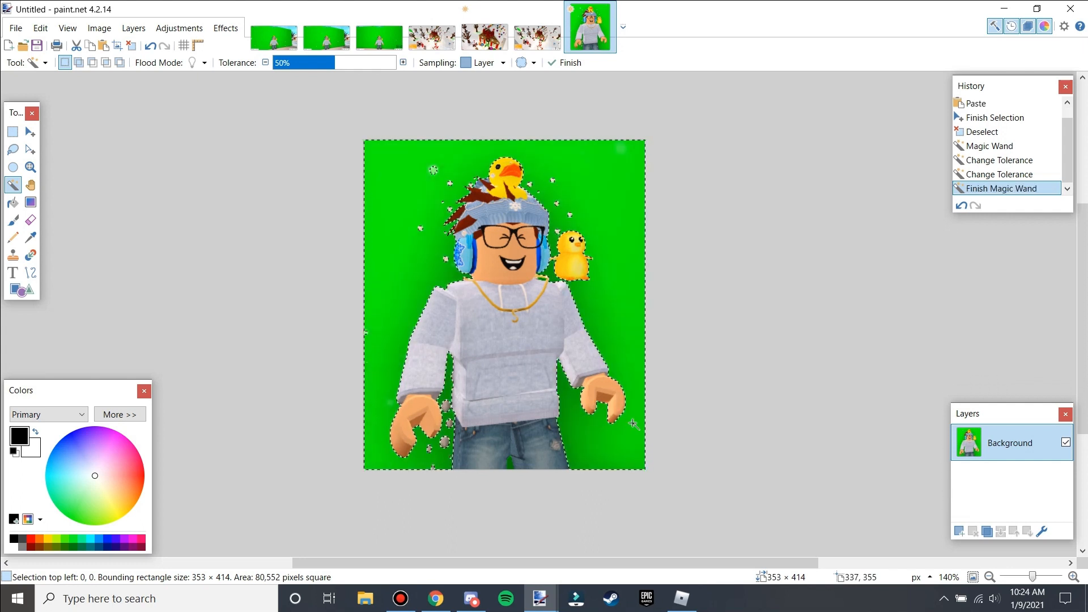
# Erase the leftover green patch between the legs with the Magic Wand at 38% tolerance.
pyautogui.scroll(5, 413, 479)
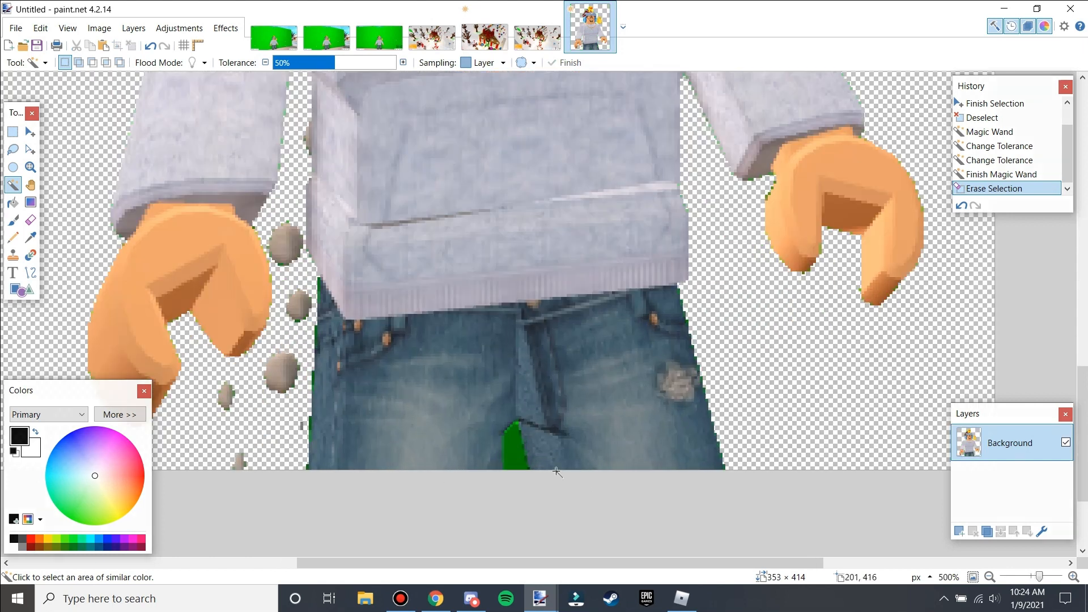
pyautogui.click(513, 448)
pyautogui.click(322, 64)
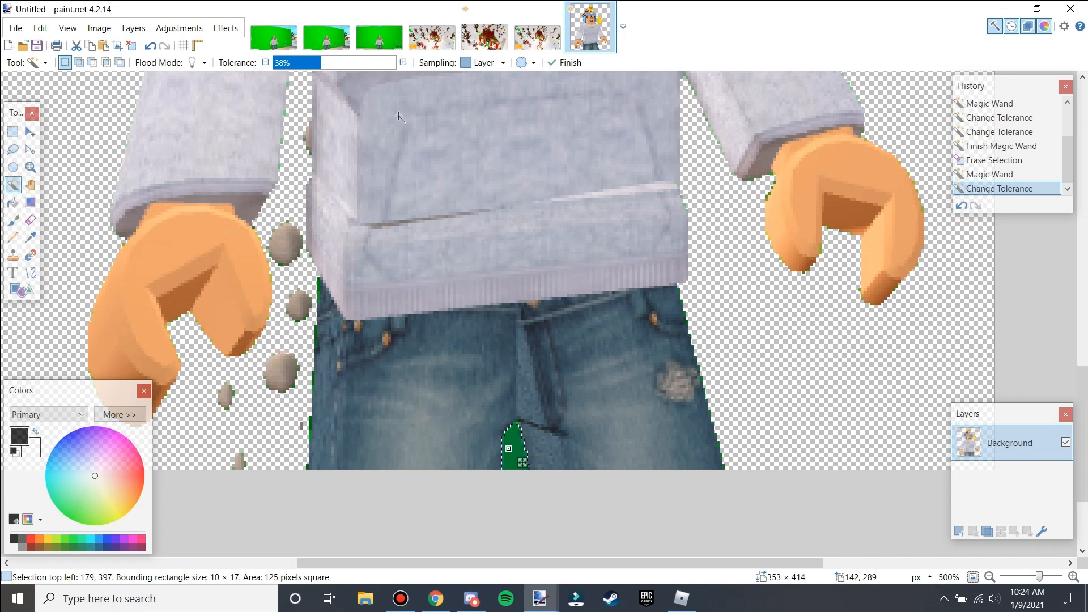
pyautogui.press('Delete')
pyautogui.scroll(-5, 323, 241)
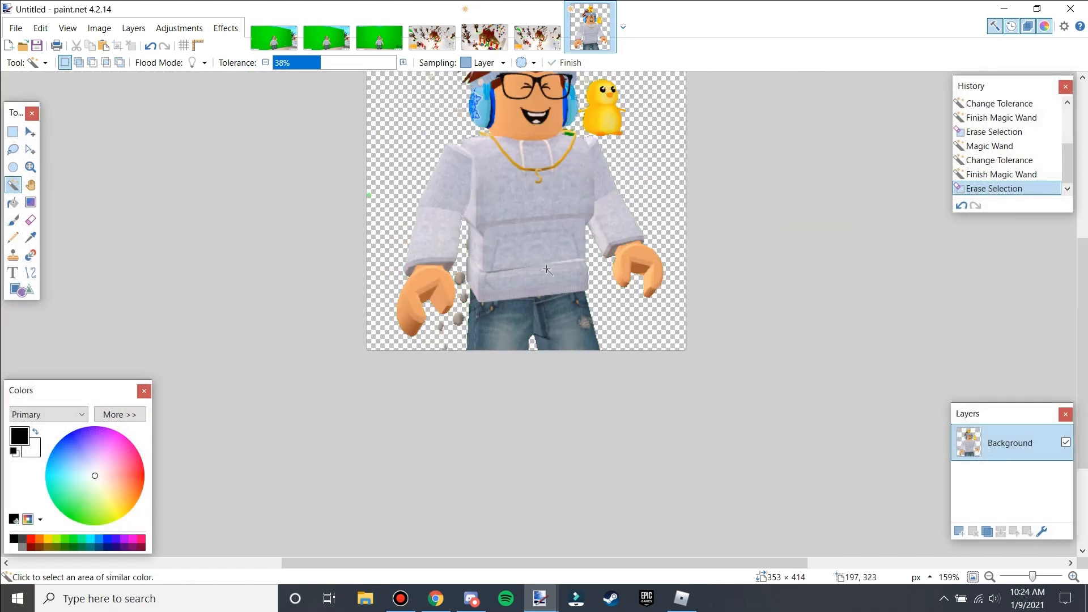
# Erase the leftover green specks around the character's head and duck with the Eraser at brush width 9.
pyautogui.click(31, 220)
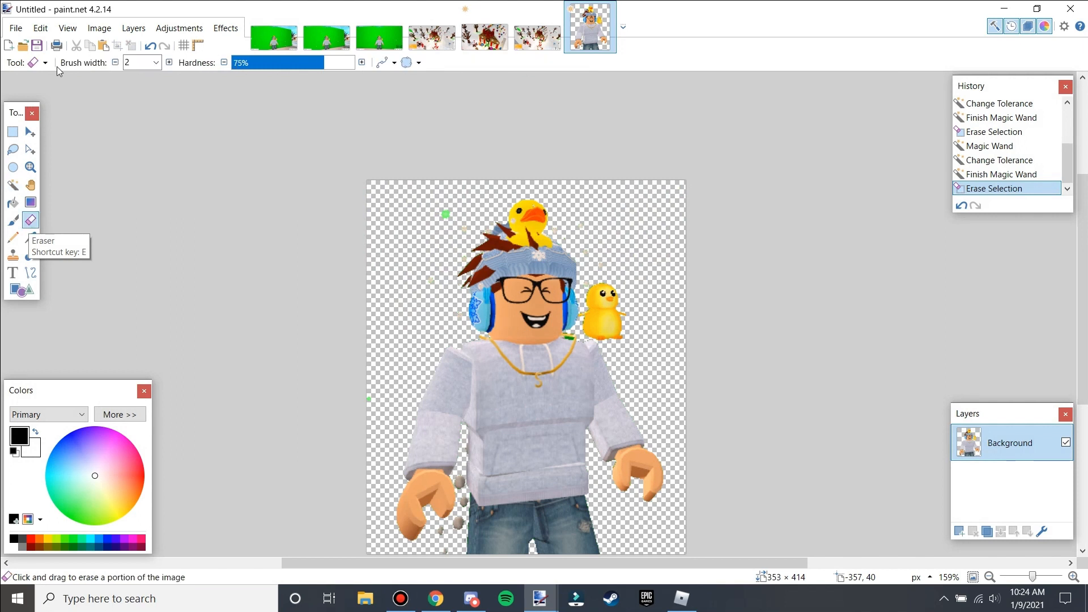
pyautogui.click(168, 65)
pyautogui.click(168, 65)
pyautogui.click(169, 65)
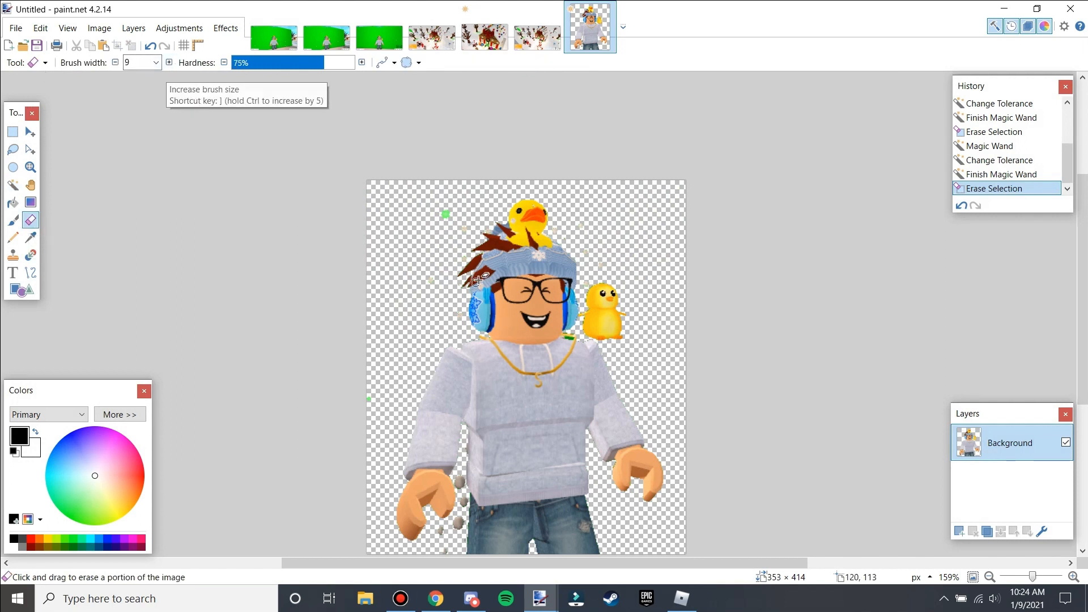
pyautogui.scroll(5, 476, 277)
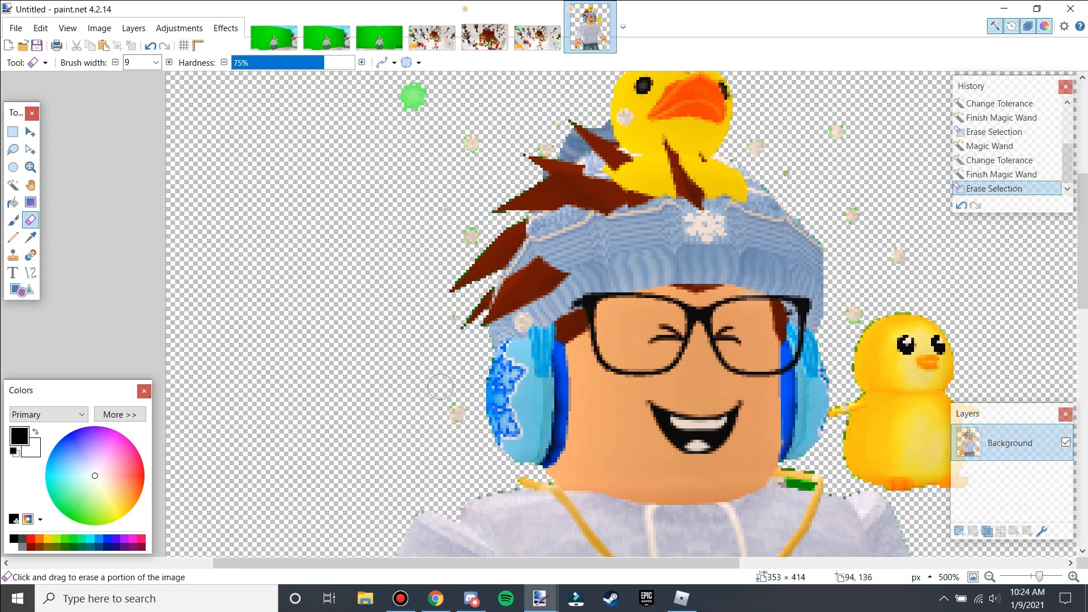
pyautogui.click(440, 322)
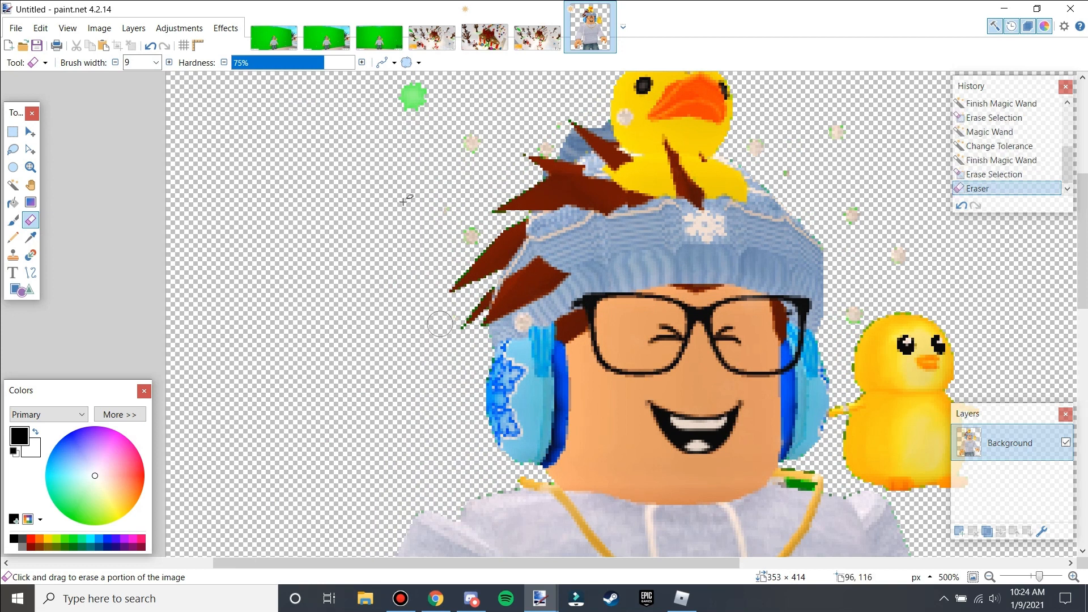
pyautogui.click(472, 231)
pyautogui.moveTo(445, 131)
pyautogui.mouseDown()
pyautogui.moveTo(428, 97)
pyautogui.moveTo(407, 91)
pyautogui.mouseUp()
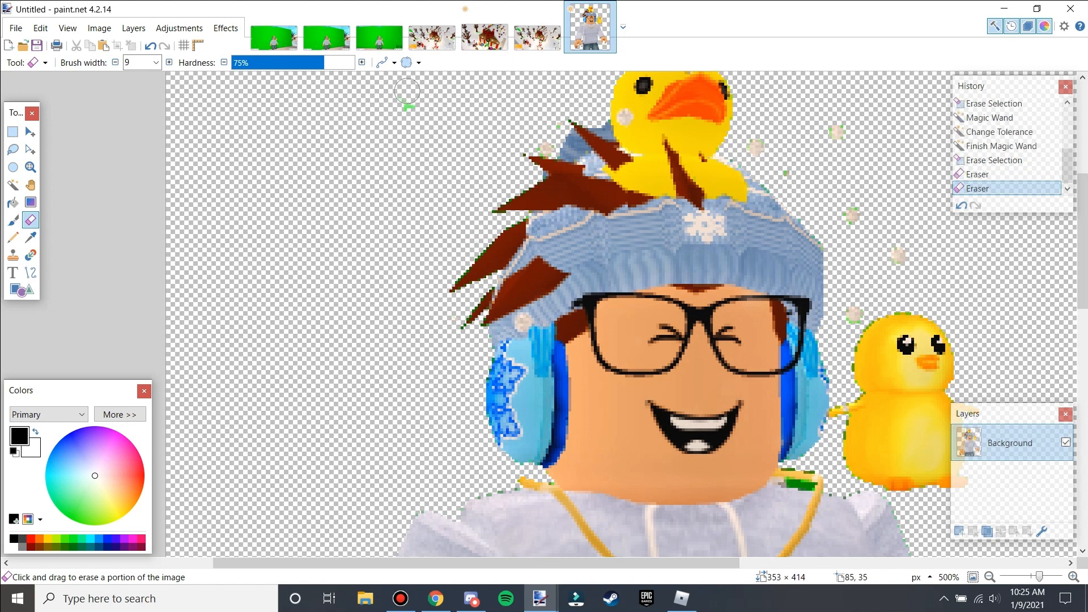
pyautogui.click(414, 107)
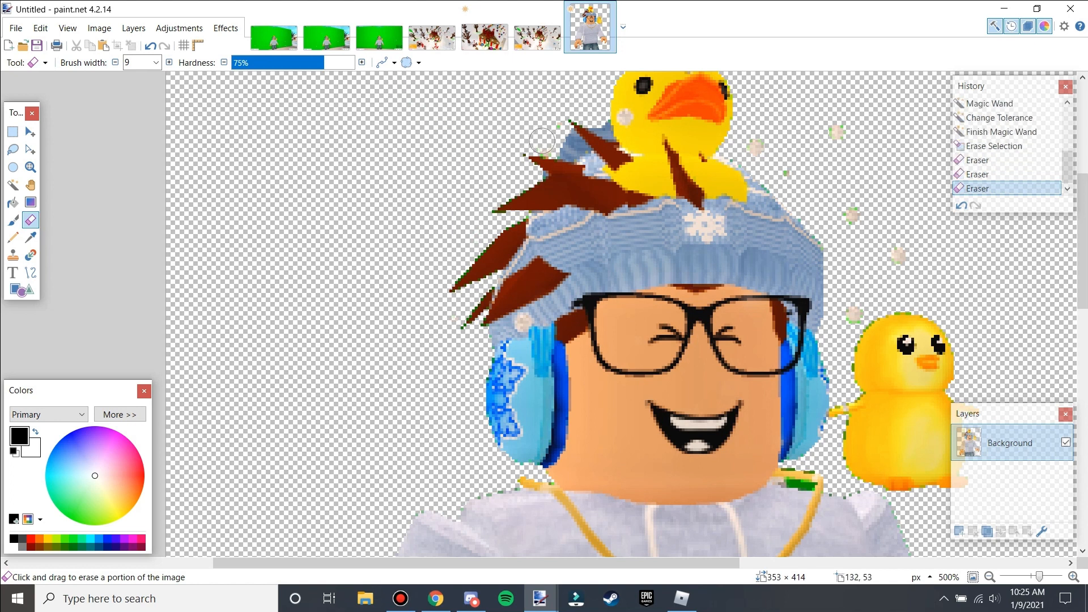
pyautogui.click(548, 123)
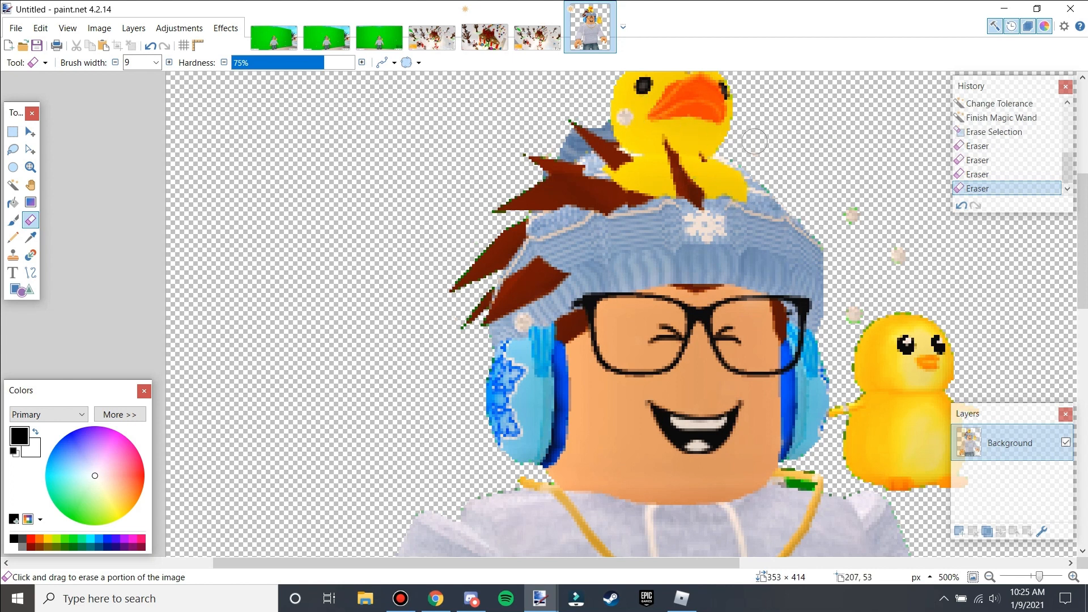
pyautogui.moveTo(875, 229); pyautogui.dragTo(891, 267)
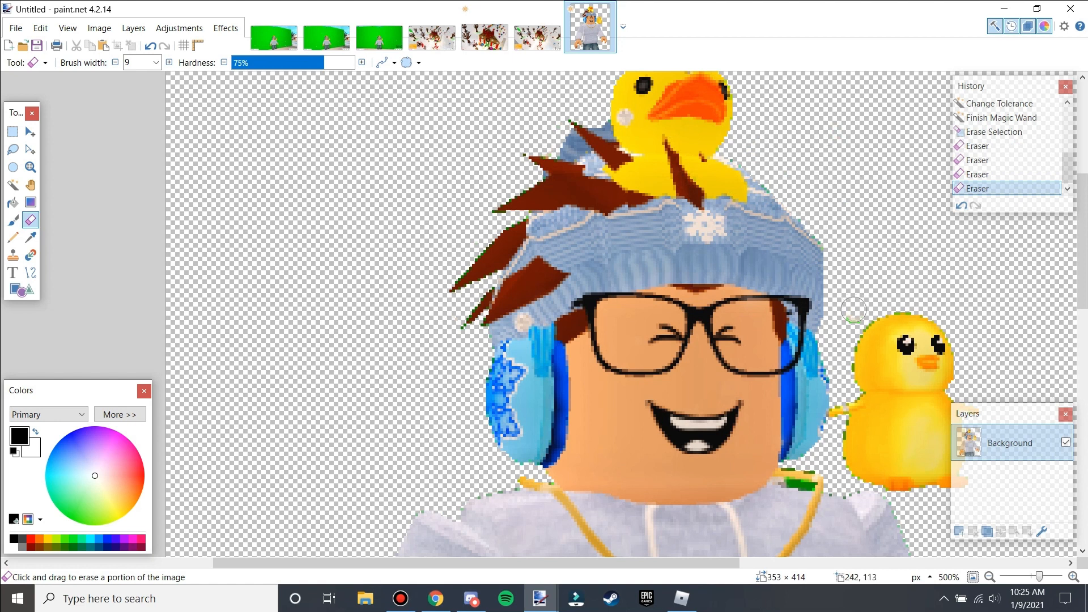
pyautogui.moveTo(848, 317); pyautogui.dragTo(850, 317)
# Delete the green patch beside the necklace at the neck with the Magic Wand.
pyautogui.scroll(-3, 850, 317)
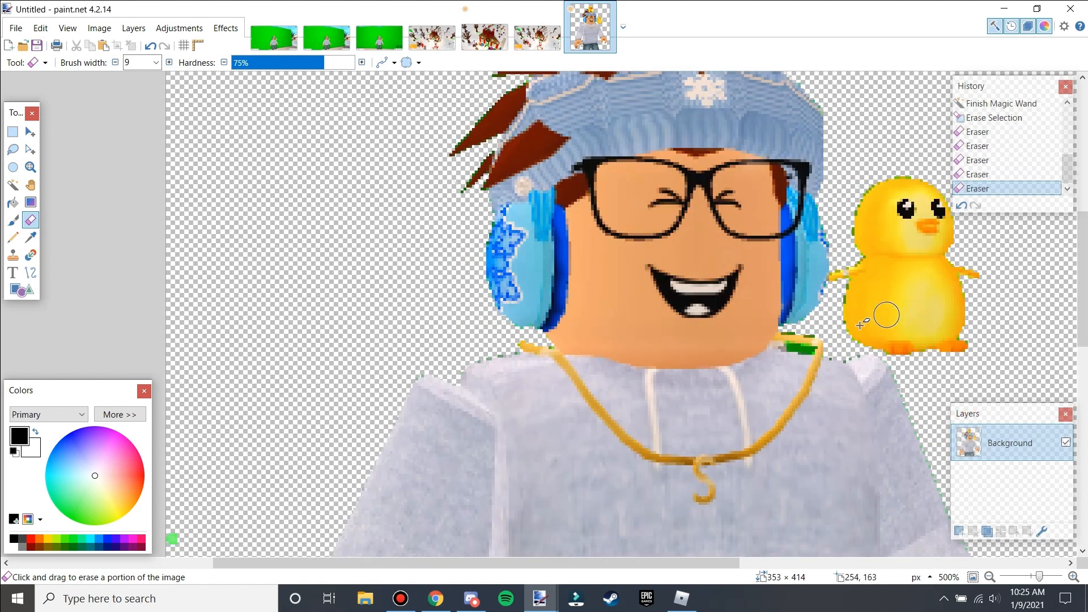
pyautogui.click(12, 185)
pyautogui.scroll(2, 805, 351)
pyautogui.click(801, 348)
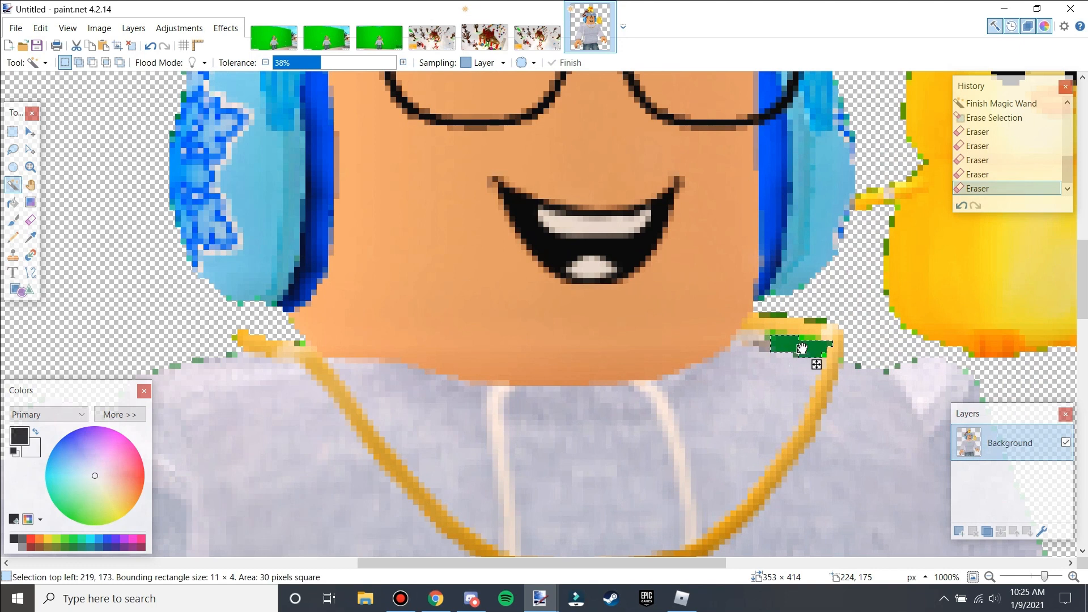
pyautogui.press('Delete')
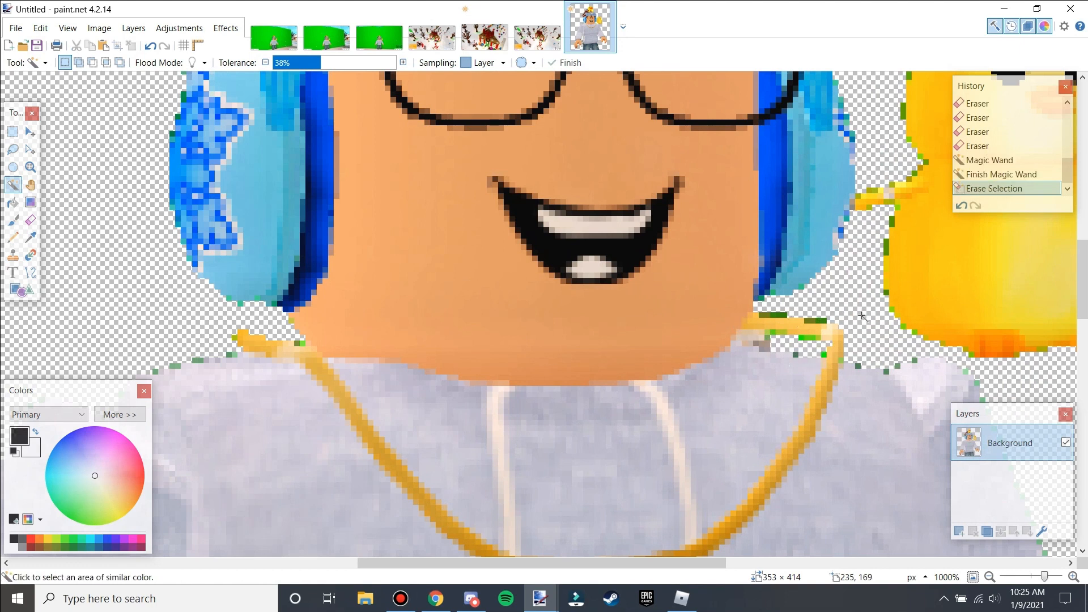
# Erase the remaining stray green specks near the arm and between the legs with the Eraser.
pyautogui.scroll(-10, 745, 372)
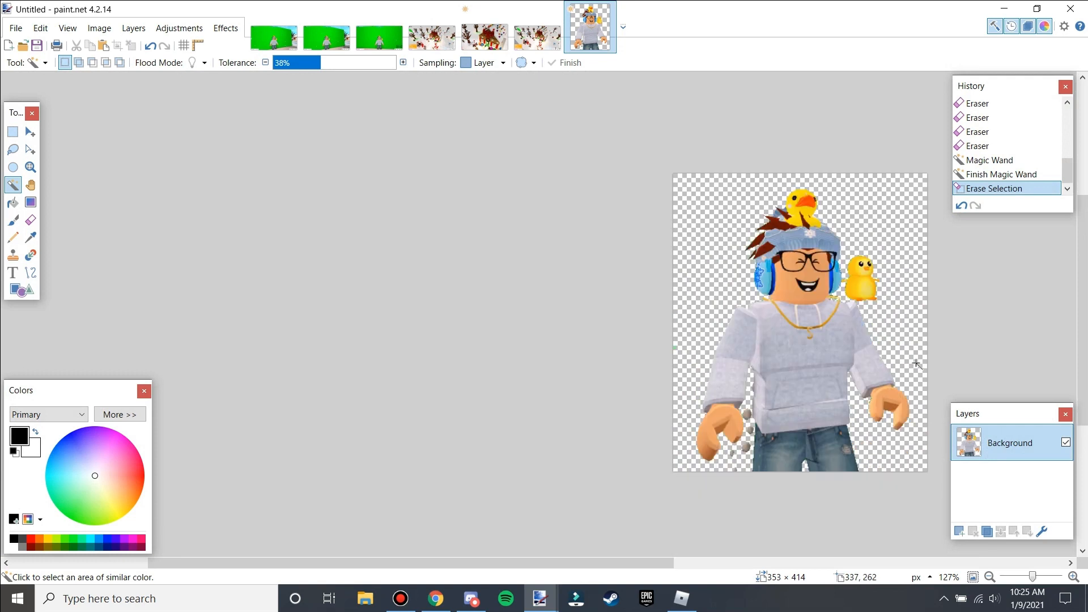
pyautogui.scroll(-5, 941, 367)
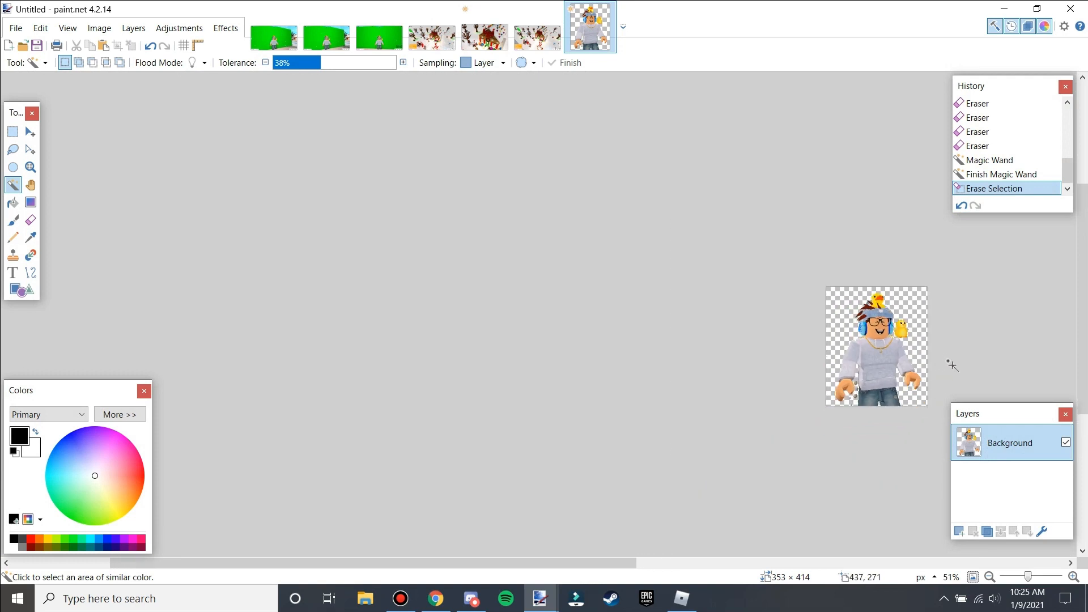
pyautogui.scroll(5, 926, 335)
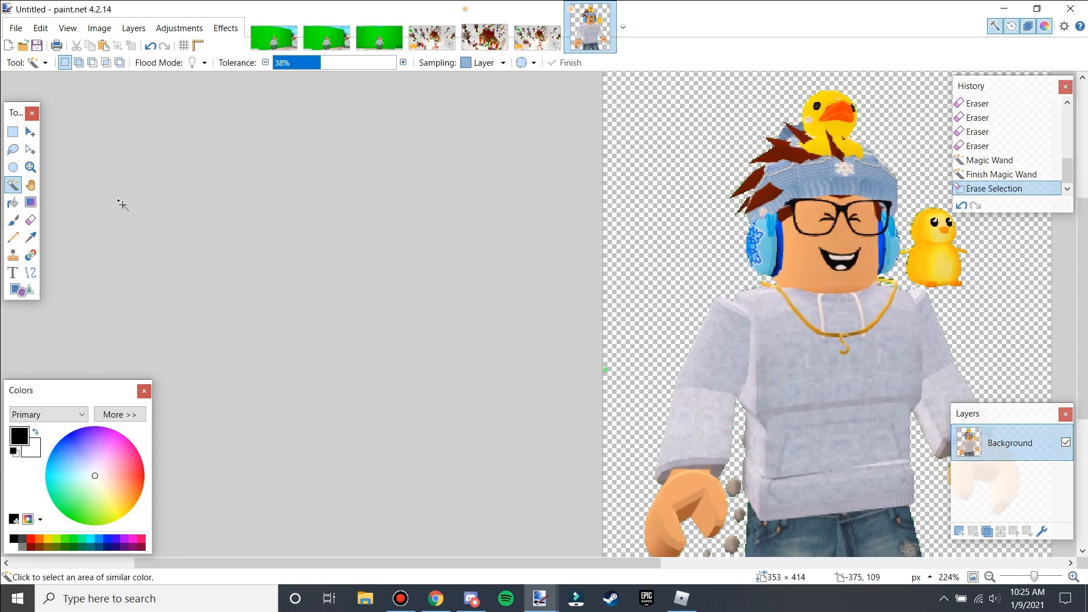
pyautogui.click(31, 220)
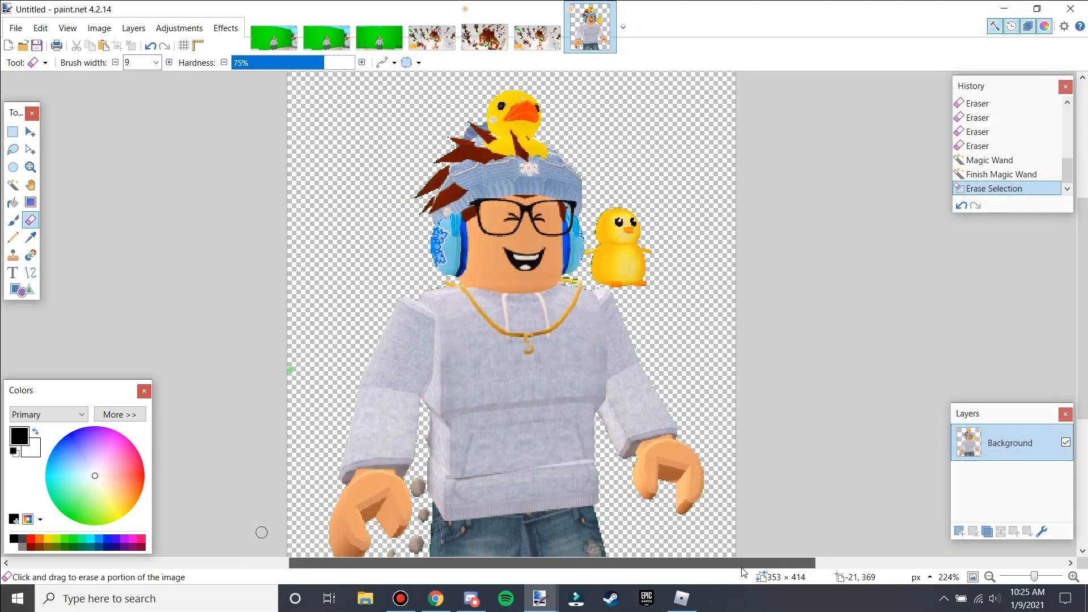
pyautogui.scroll(5, 510, 474)
pyautogui.moveTo(415, 456)
pyautogui.mouseDown()
pyautogui.moveTo(428, 436)
pyautogui.moveTo(400, 423)
pyautogui.moveTo(440, 503)
pyautogui.moveTo(436, 529)
pyautogui.moveTo(430, 519)
pyautogui.moveTo(503, 468)
pyautogui.moveTo(499, 376)
pyautogui.moveTo(492, 430)
pyautogui.moveTo(480, 408)
pyautogui.moveTo(515, 322)
pyautogui.moveTo(518, 292)
pyautogui.moveTo(486, 215)
pyautogui.moveTo(494, 192)
pyautogui.moveTo(510, 221)
pyautogui.mouseUp()
pyautogui.scroll(-4, 510, 221)
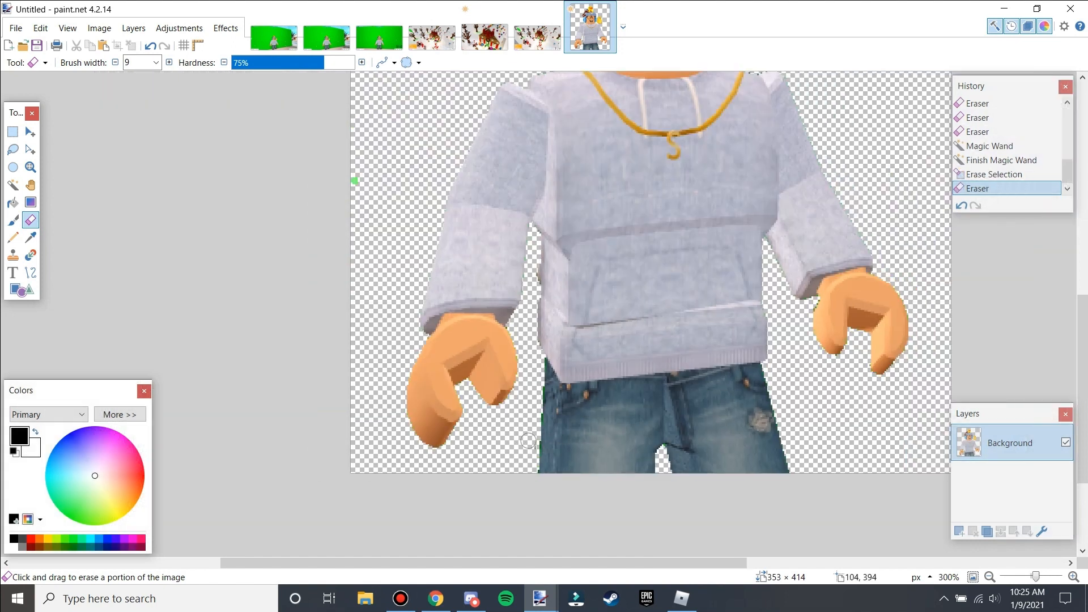
pyautogui.click(529, 448)
pyautogui.scroll(-3, 533, 481)
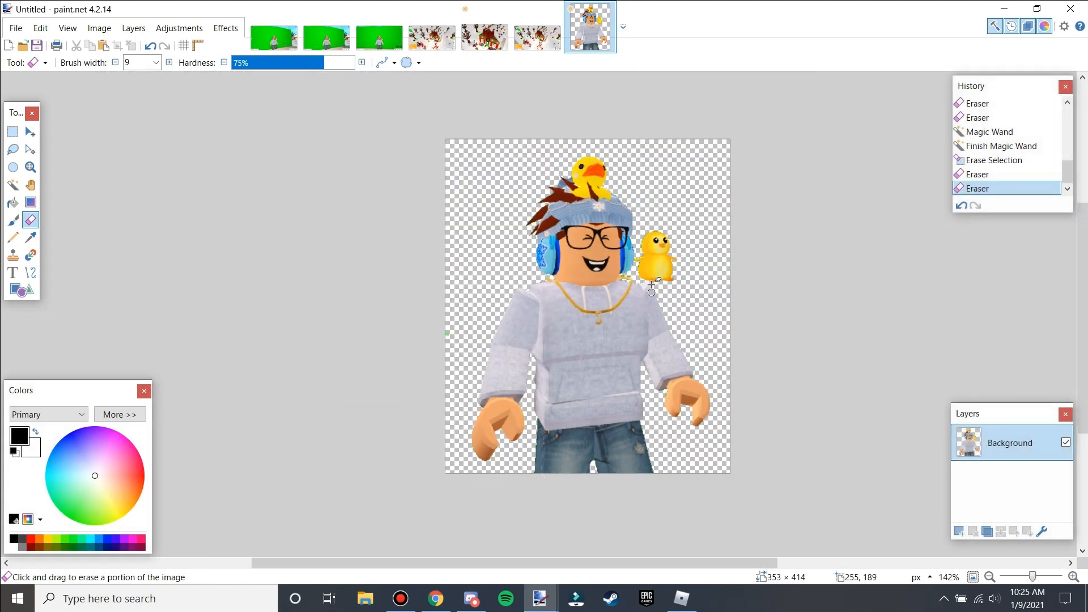
pyautogui.scroll(5, 646, 289)
pyautogui.scroll(-5, 566, 362)
pyautogui.scroll(6, 501, 185)
pyautogui.scroll(-5, 521, 244)
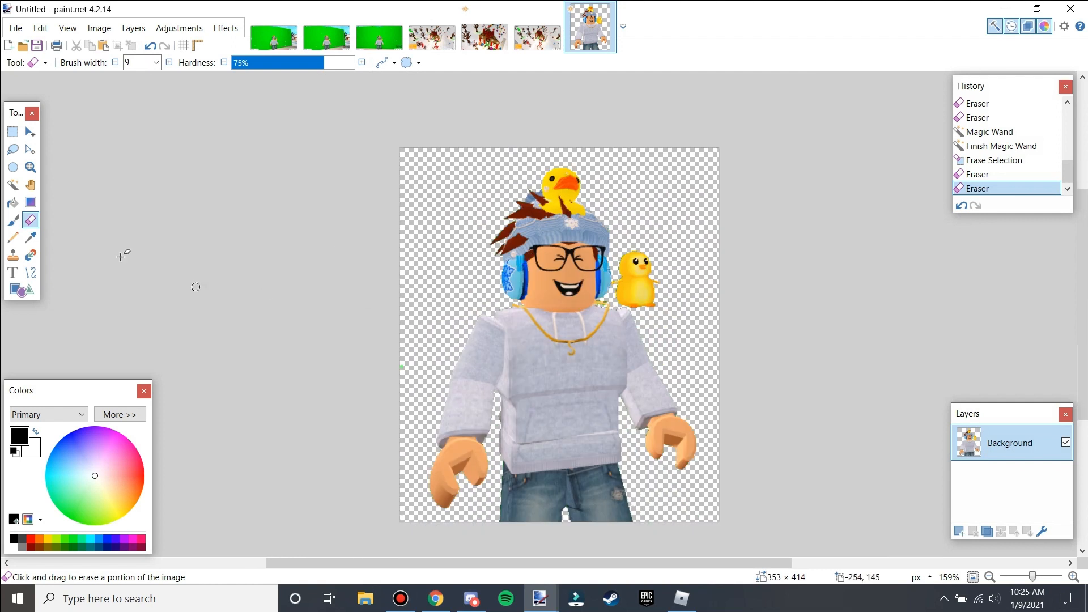
# Select the transparent background around the character with the Magic Wand and set the primary colour to white.
pyautogui.click(12, 184)
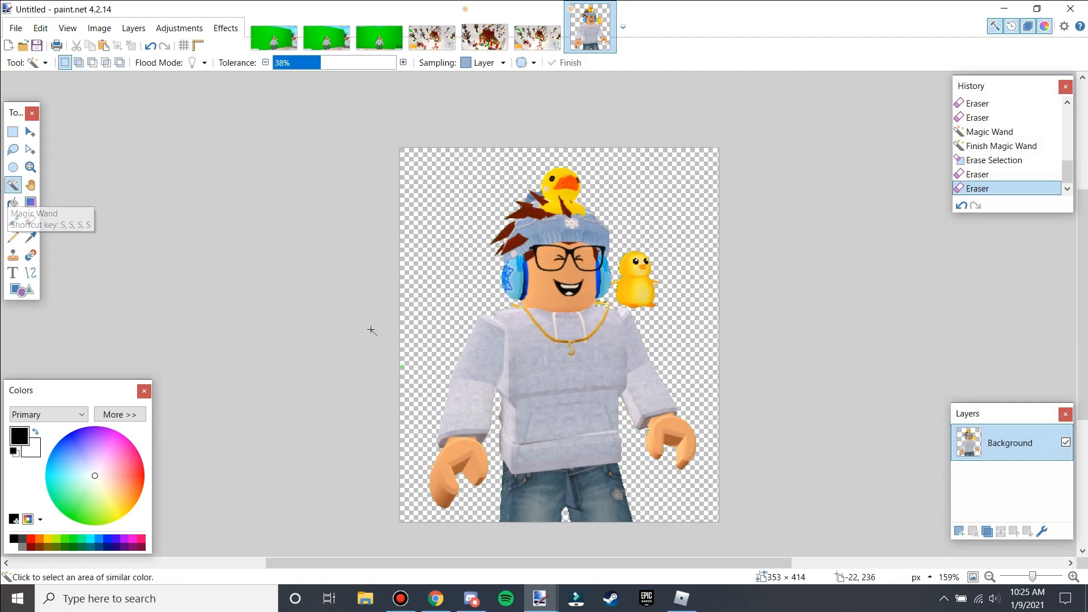
pyautogui.click(463, 274)
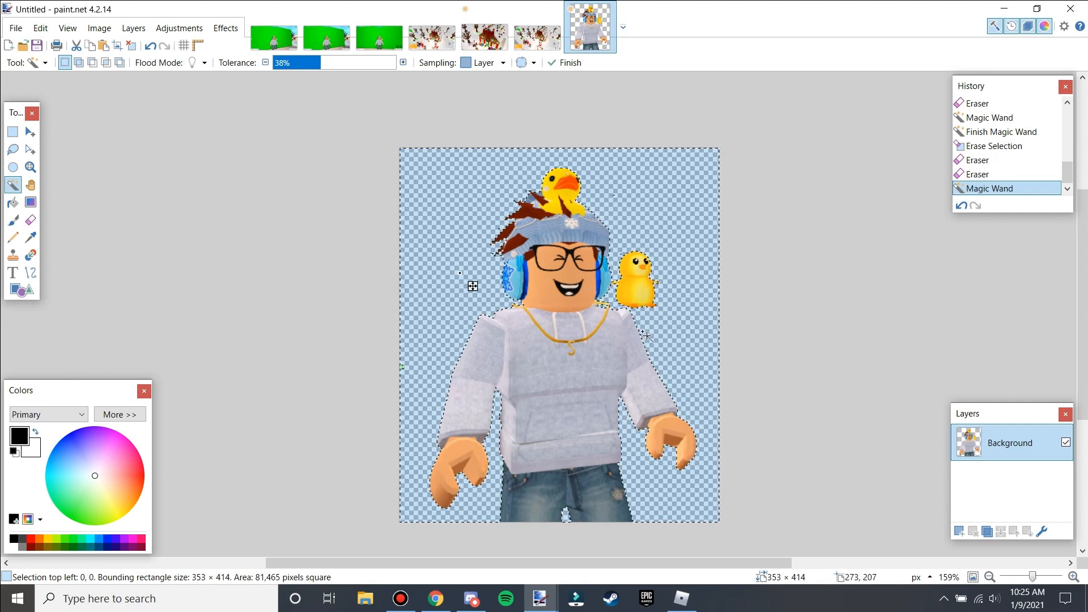
pyautogui.click(452, 208)
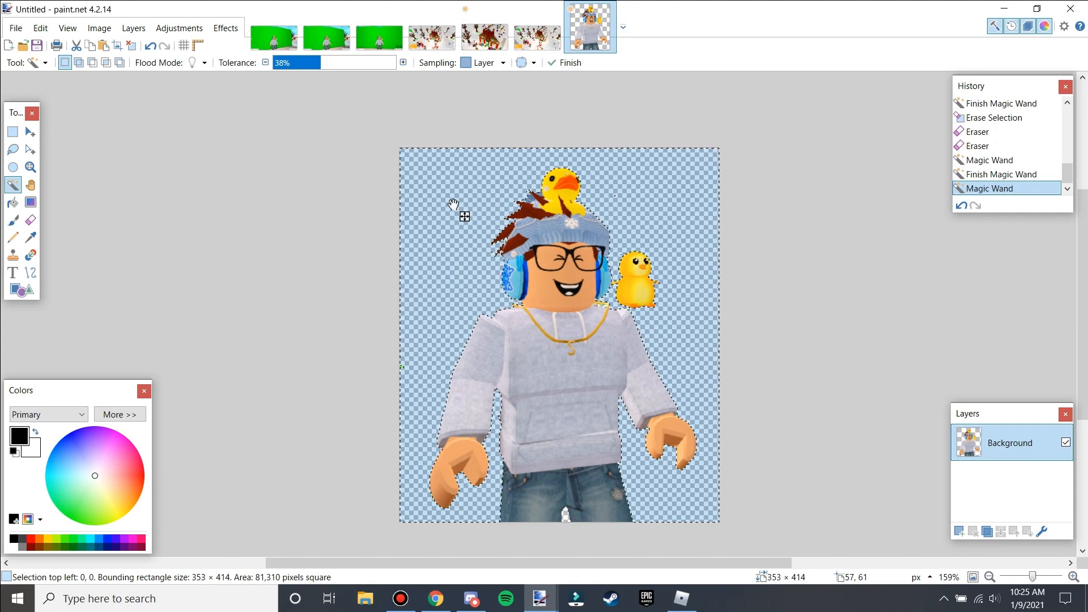
pyautogui.scroll(9, 634, 297)
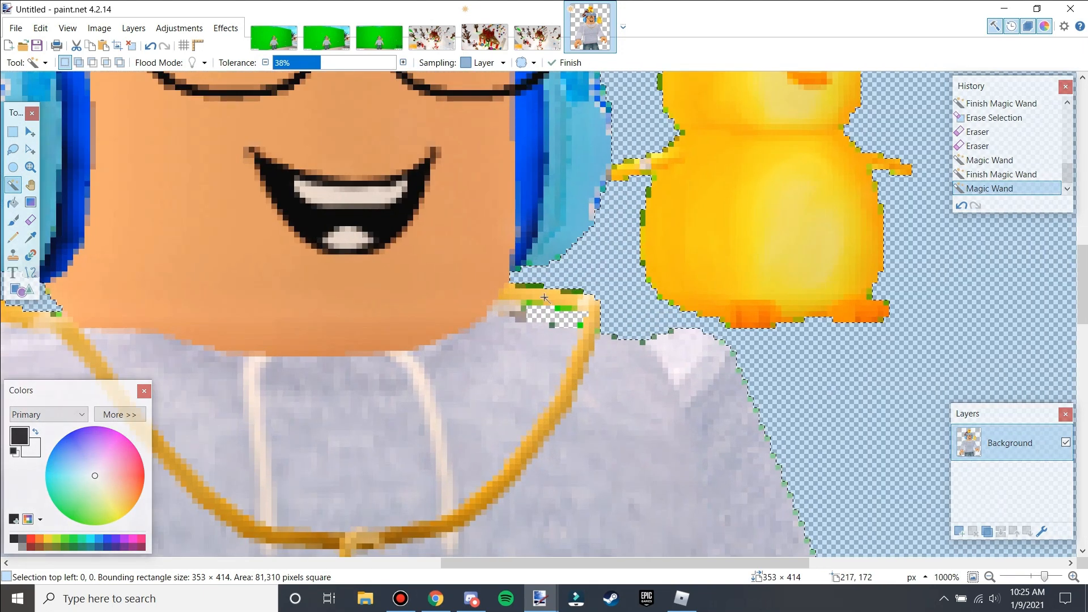
pyautogui.scroll(-9, 589, 345)
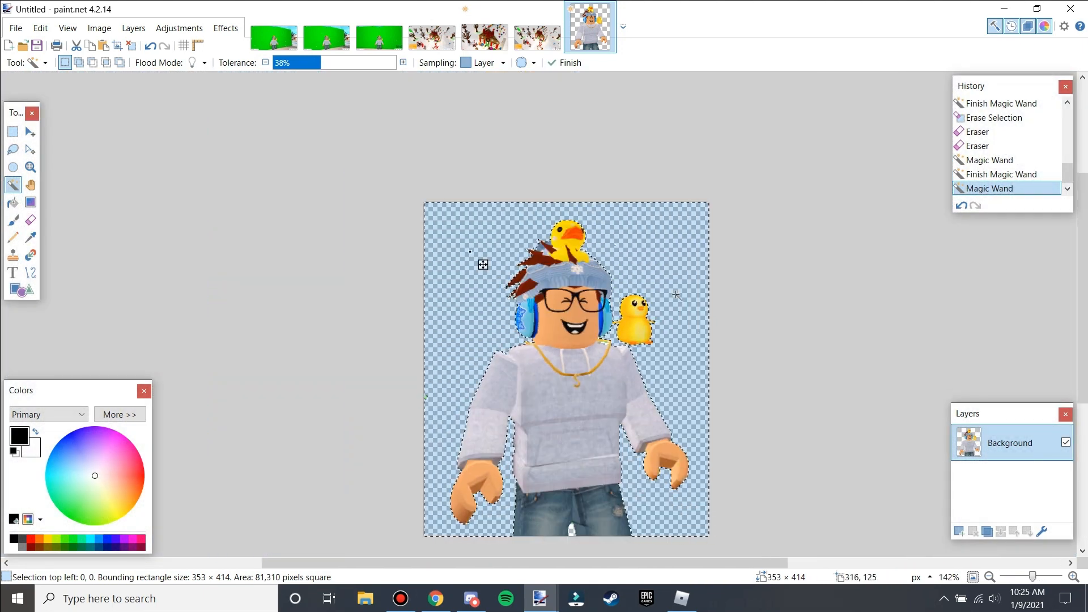
pyautogui.click(674, 273)
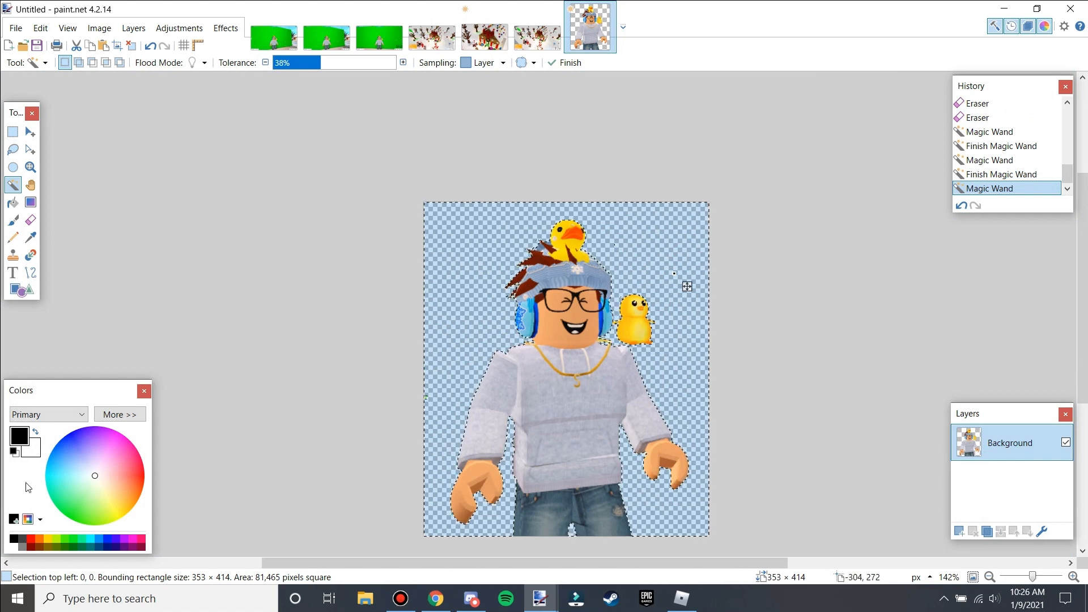
pyautogui.click(10, 547)
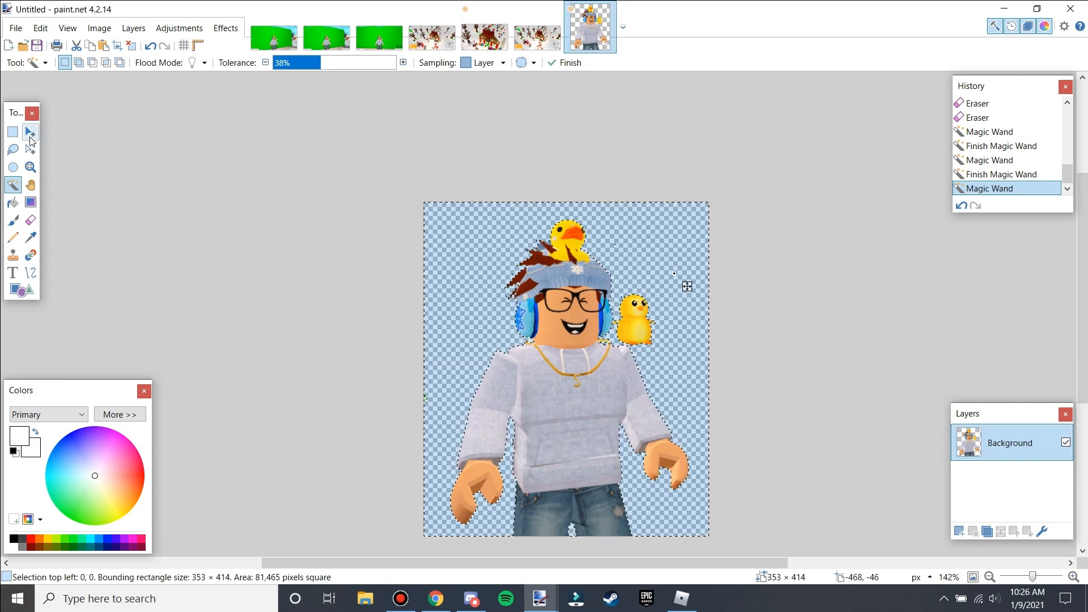
pyautogui.scroll(-1, 594, 330)
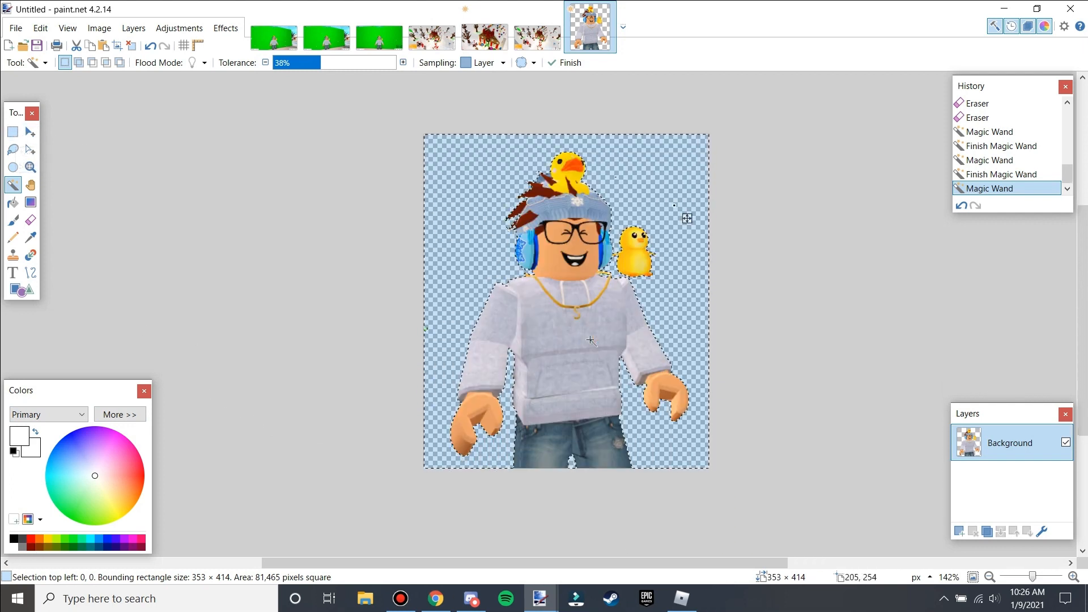
# Select the character's outline, add a new layer and fill the selection on it with white.
pyautogui.click(13, 132)
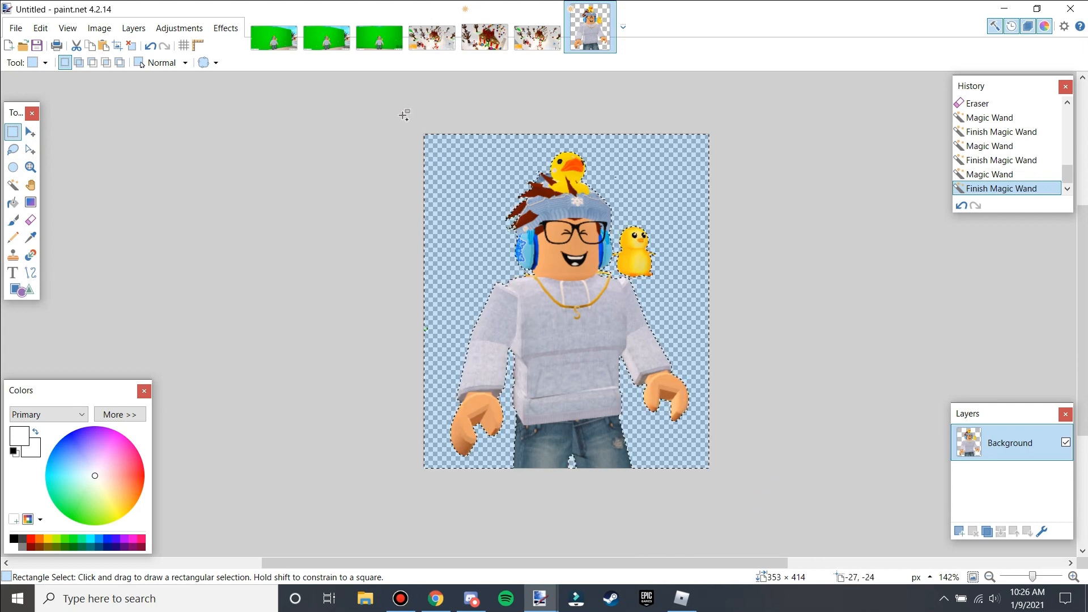
pyautogui.moveTo(388, 99); pyautogui.dragTo(715, 476)
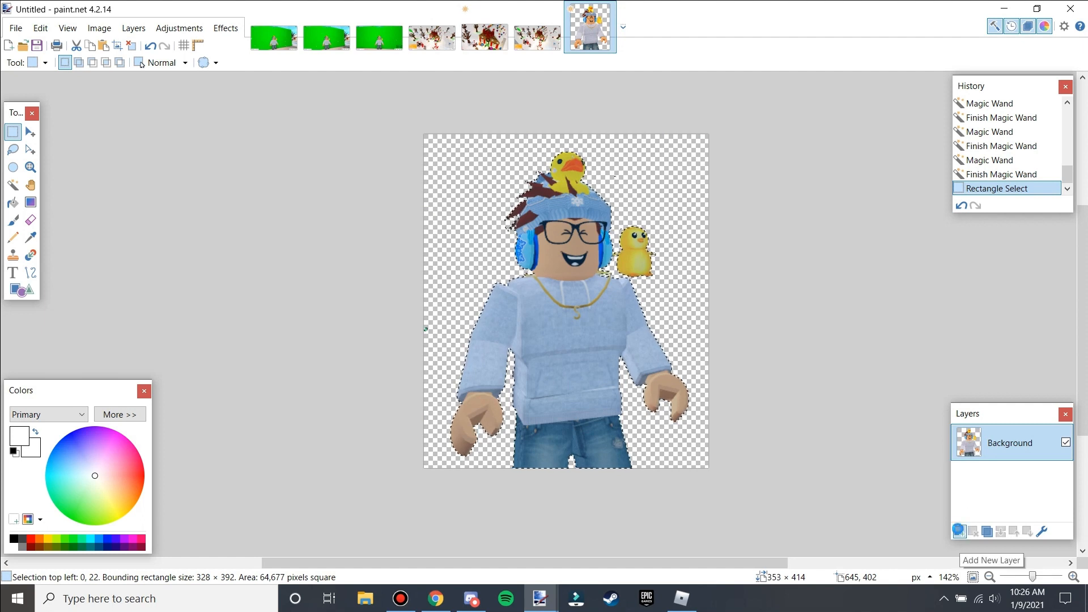
pyautogui.click(958, 531)
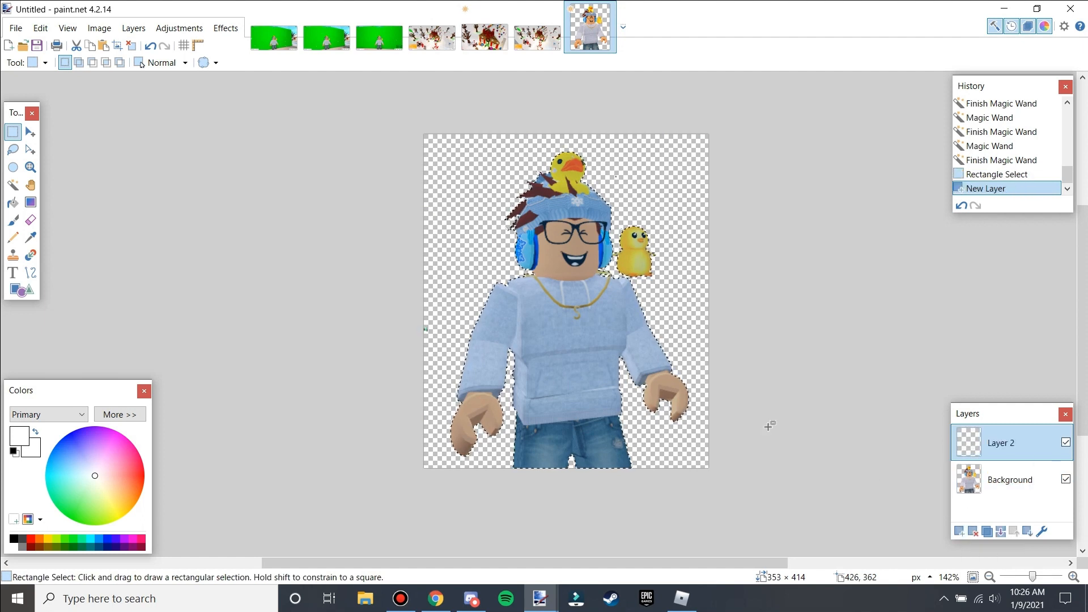
pyautogui.press('BackSpace')
pyautogui.hotkey('ctrl', 'd')
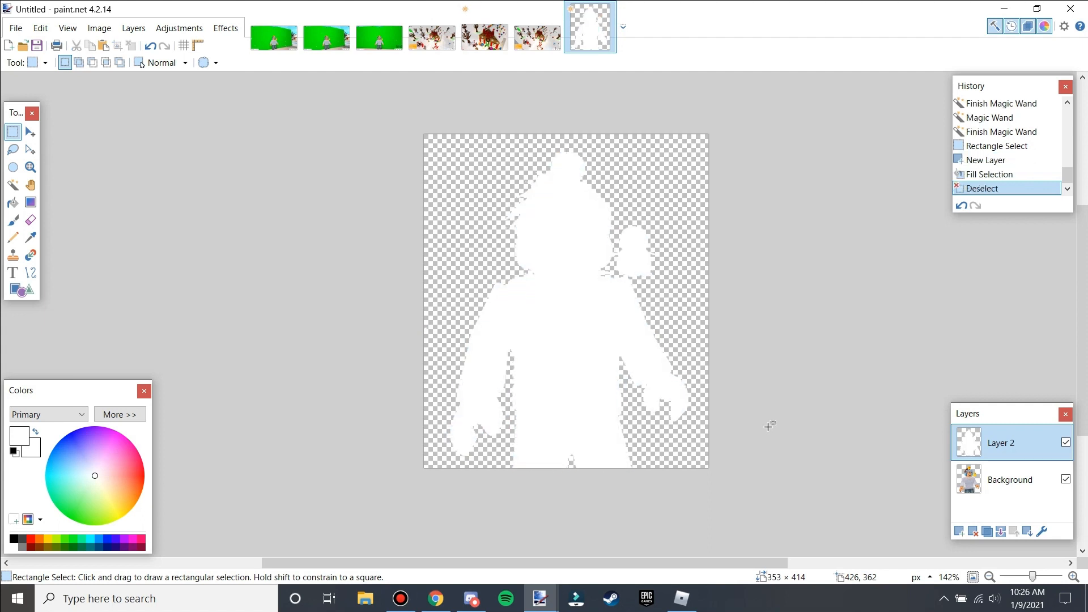
# Apply a Gaussian Blur to the white silhouette layer to soften it into a glow.
pyautogui.click(223, 29)
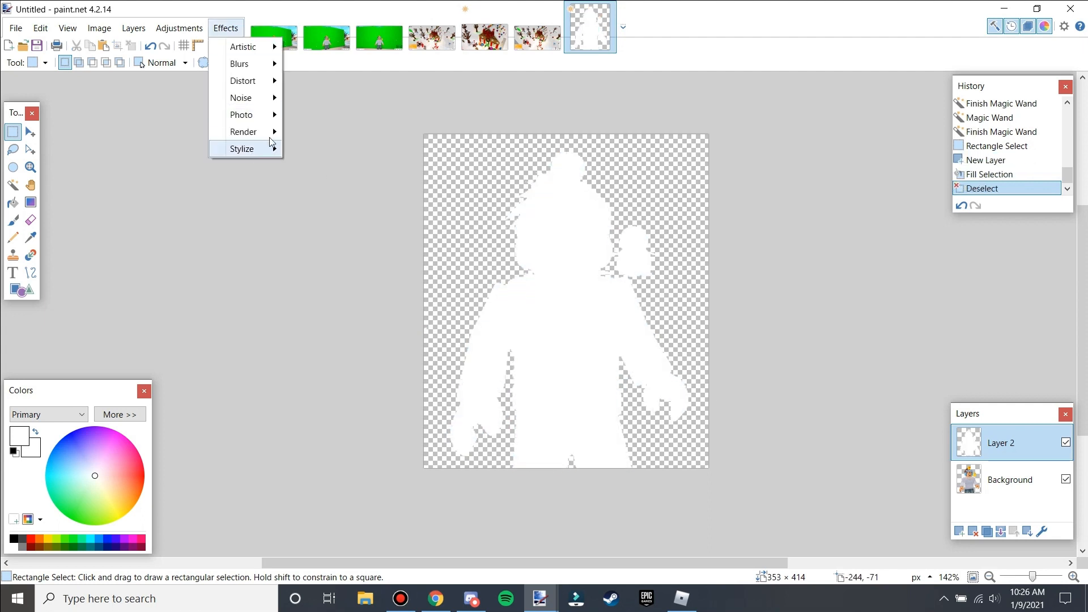
pyautogui.moveTo(251, 72)
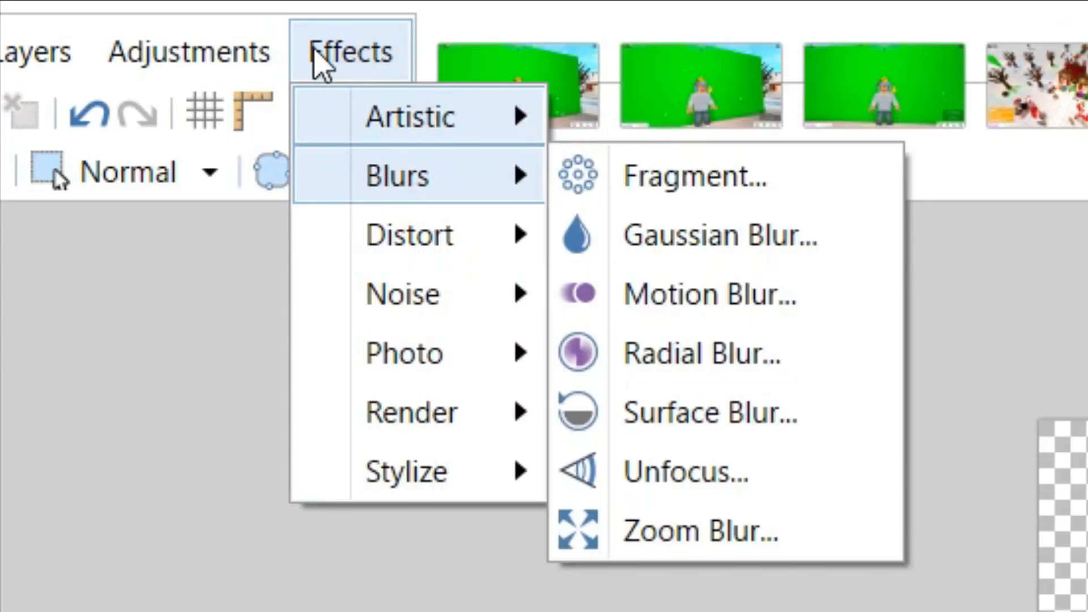
pyautogui.click(319, 58)
pyautogui.click(387, 61)
pyautogui.click(387, 61)
pyautogui.click(384, 64)
pyautogui.moveTo(409, 193)
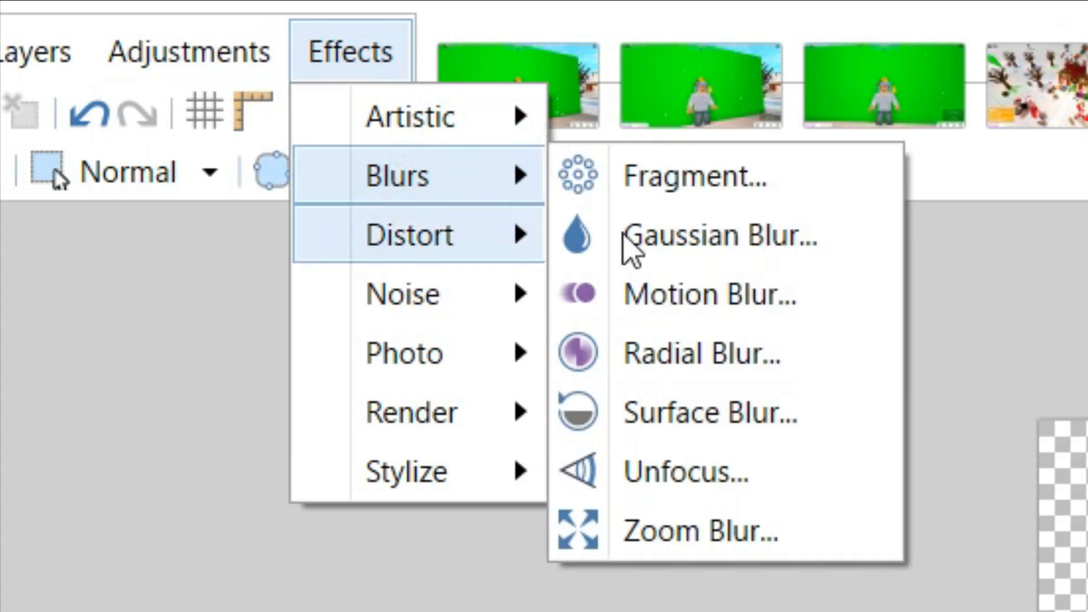
pyautogui.click(675, 252)
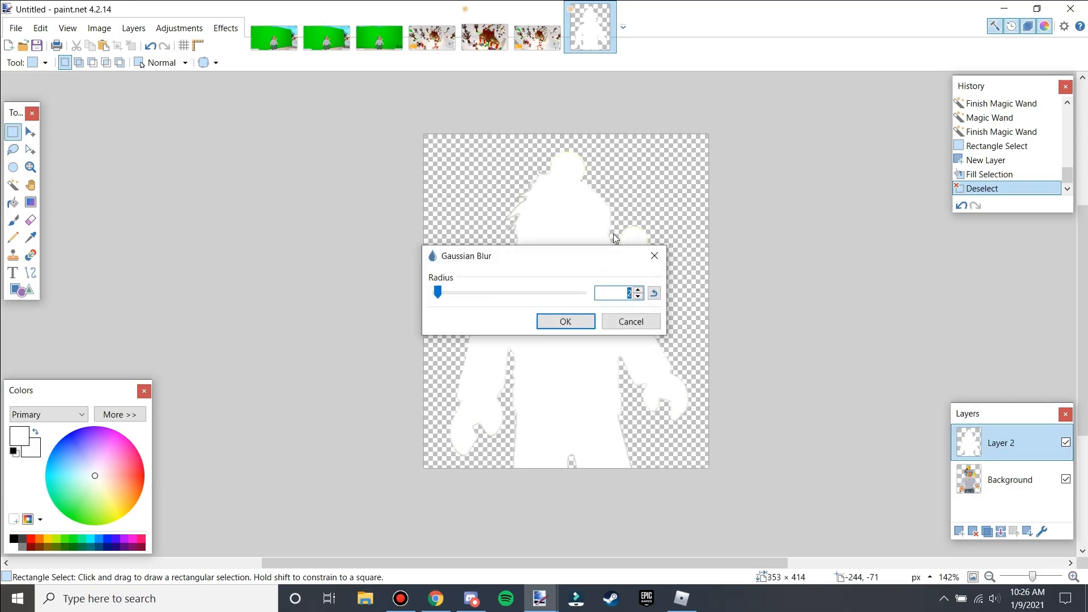
pyautogui.moveTo(562, 253); pyautogui.dragTo(274, 220)
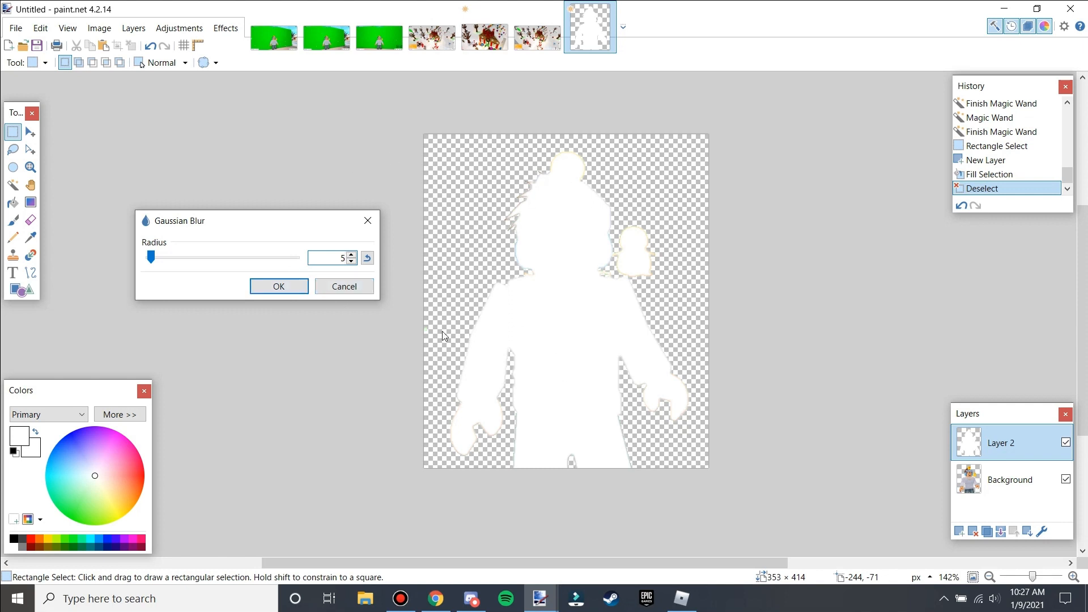
pyautogui.click(279, 287)
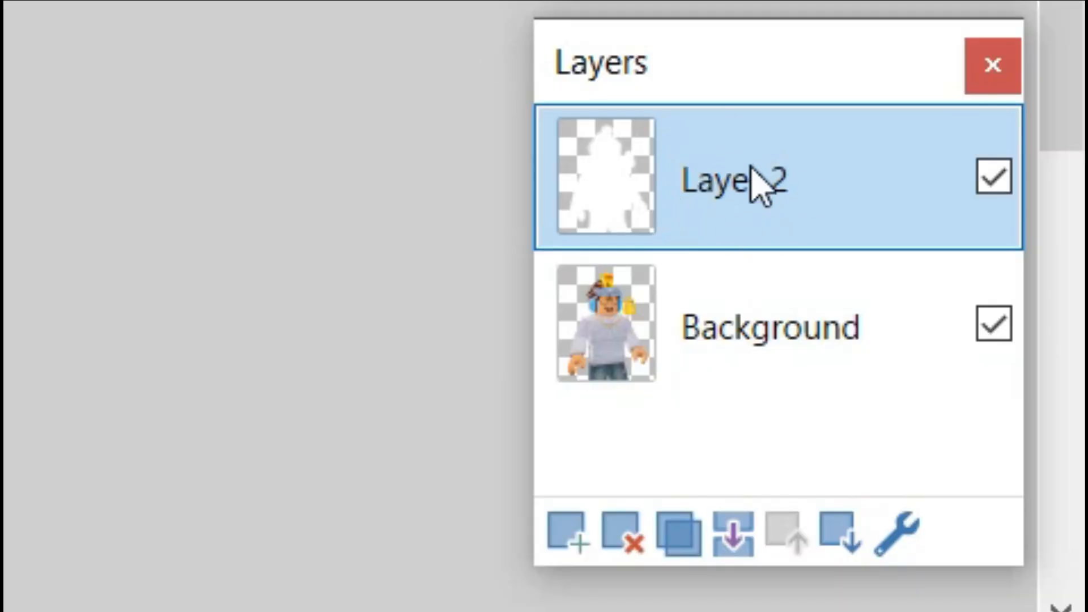
# Move the blurred white layer beneath the character layer and duplicate it several times to strengthen the glow.
pyautogui.moveTo(762, 181); pyautogui.dragTo(735, 226)
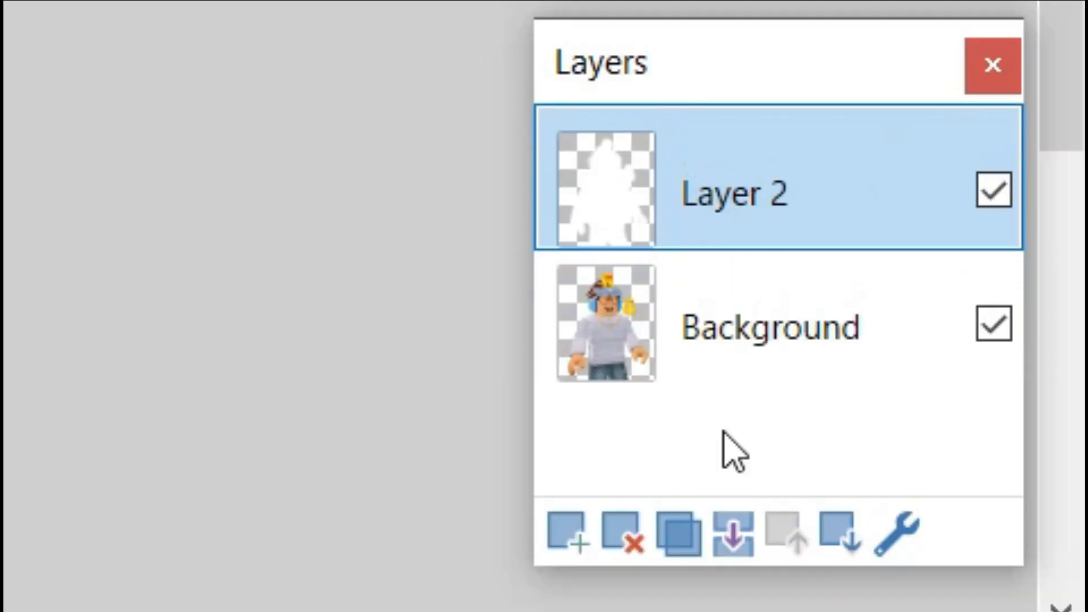
pyautogui.click(839, 541)
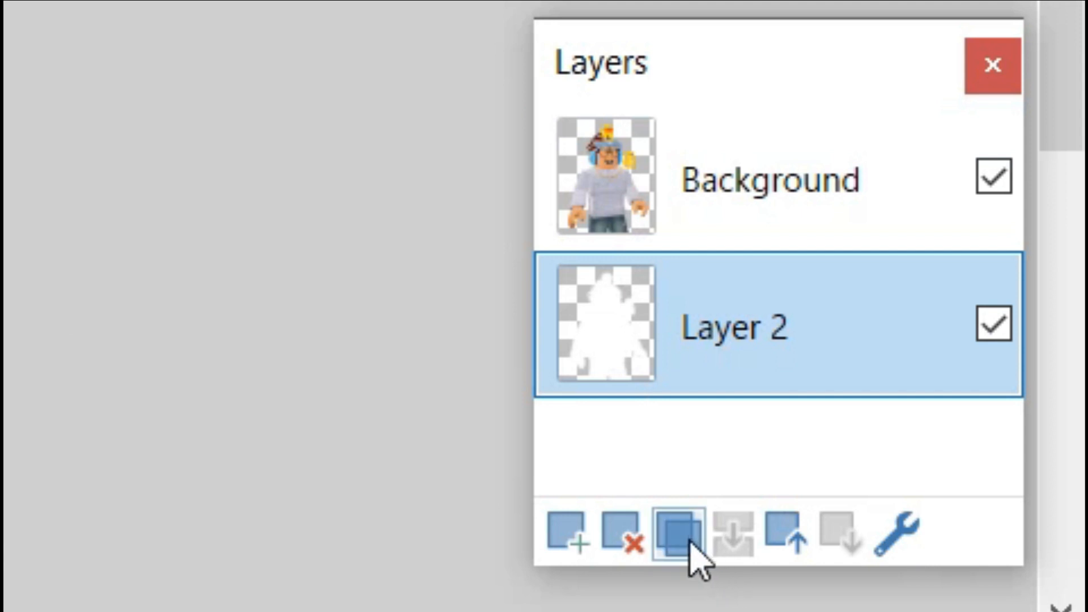
pyautogui.click(680, 538)
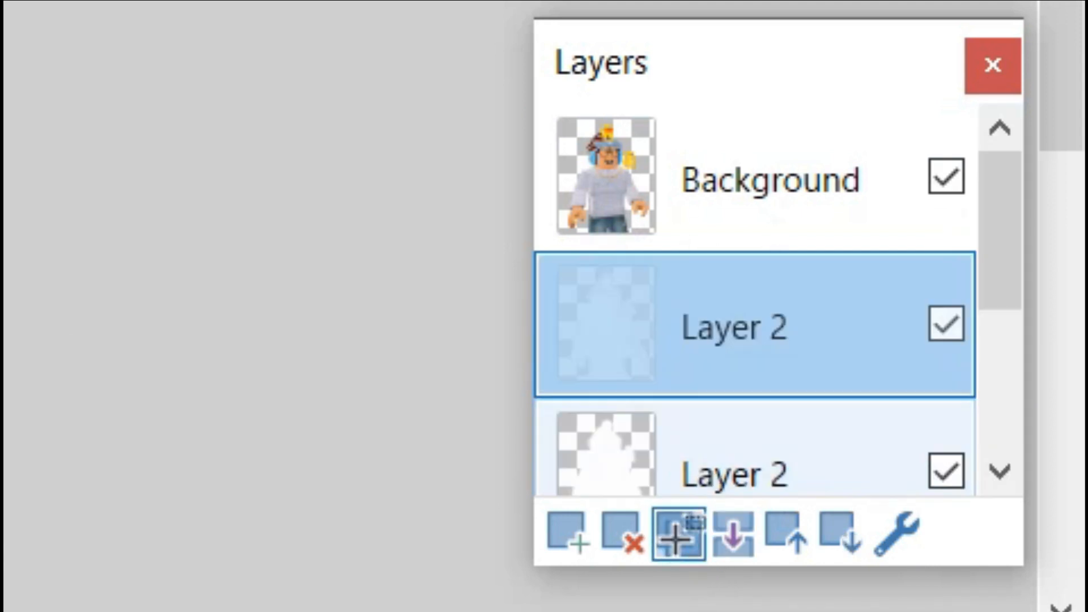
pyautogui.click(677, 535)
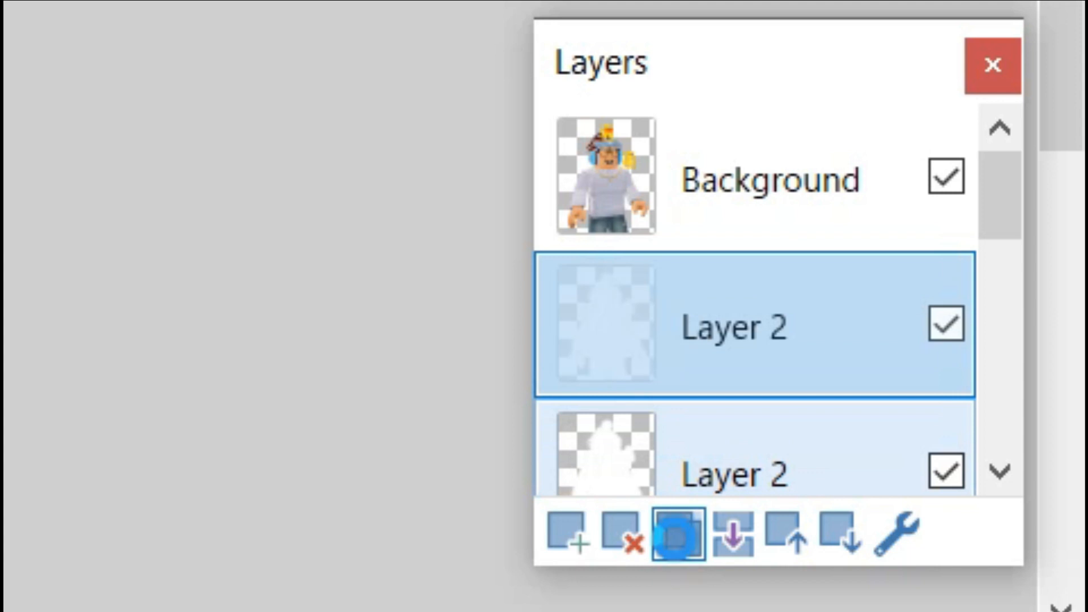
pyautogui.click(677, 536)
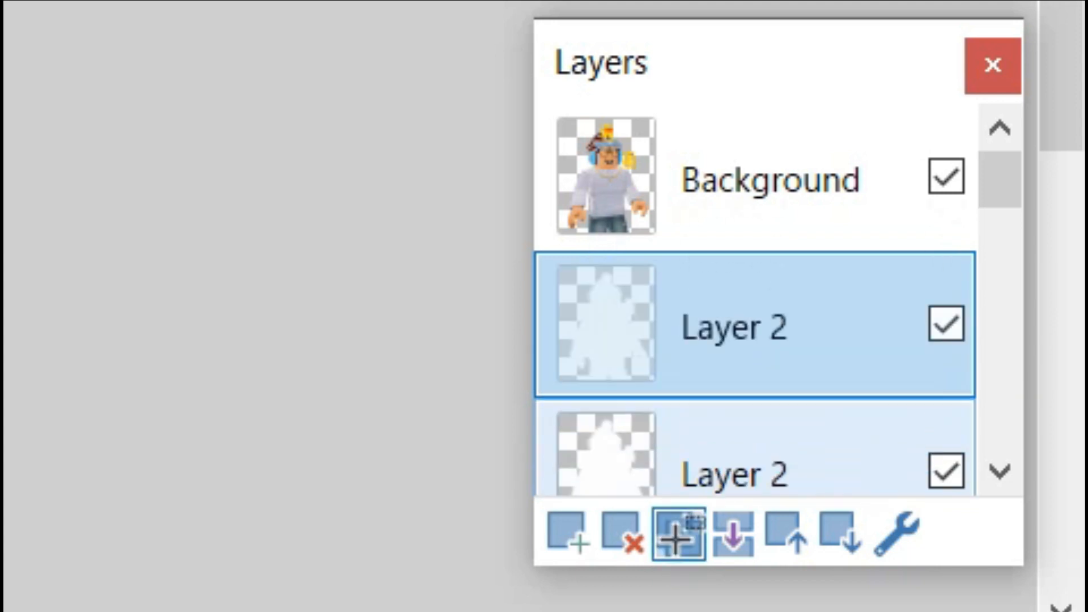
pyautogui.click(676, 539)
pyautogui.click(676, 539)
pyautogui.click(676, 538)
pyautogui.click(676, 539)
pyautogui.click(676, 538)
pyautogui.click(987, 532)
pyautogui.click(987, 531)
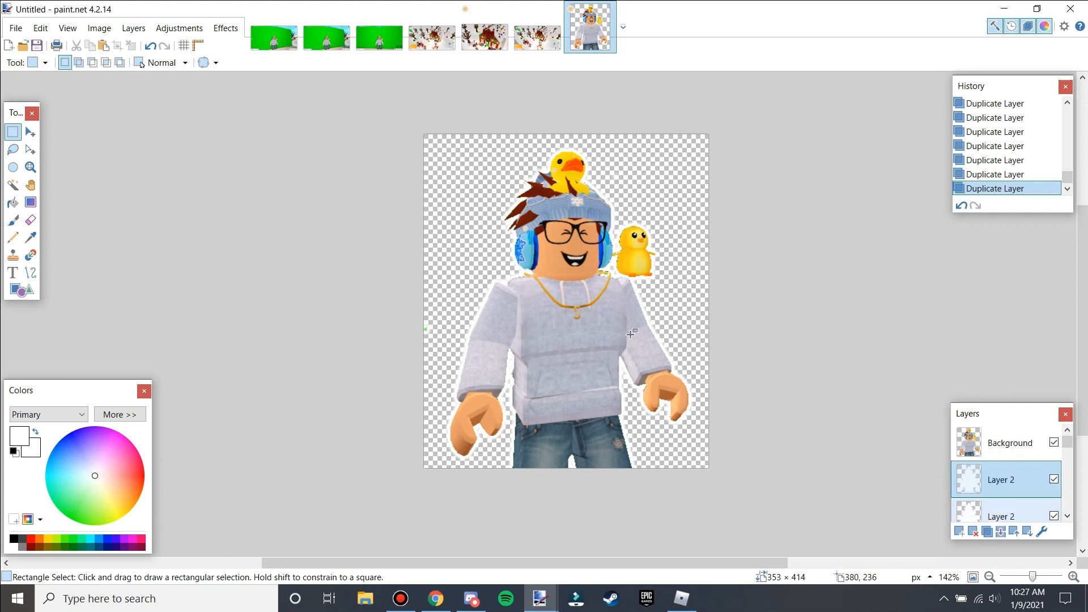
pyautogui.scroll(1, 518, 293)
pyautogui.scroll(1, 772, 404)
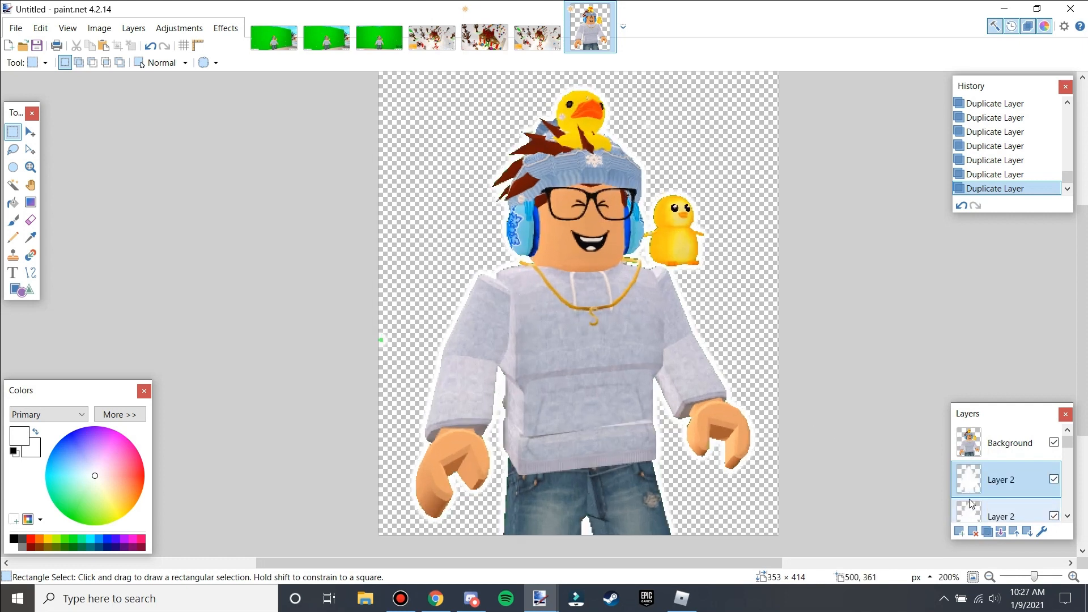
pyautogui.click(992, 535)
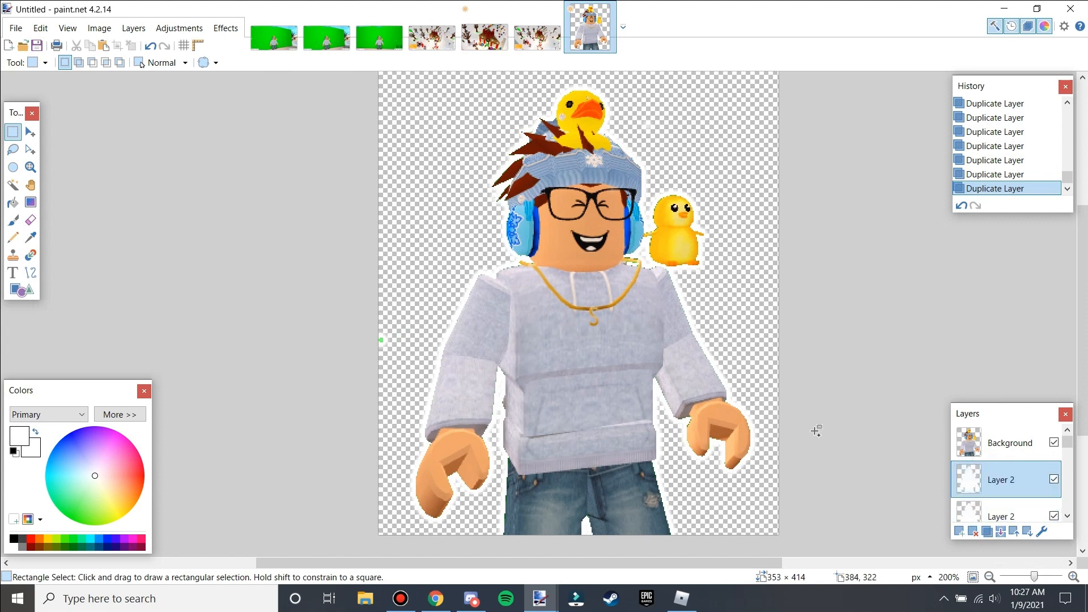
# Flatten the image and save it as the PNG file 'winter character' in the Characters folder.
pyautogui.hotkey('ctrl', 'shift', 'f')
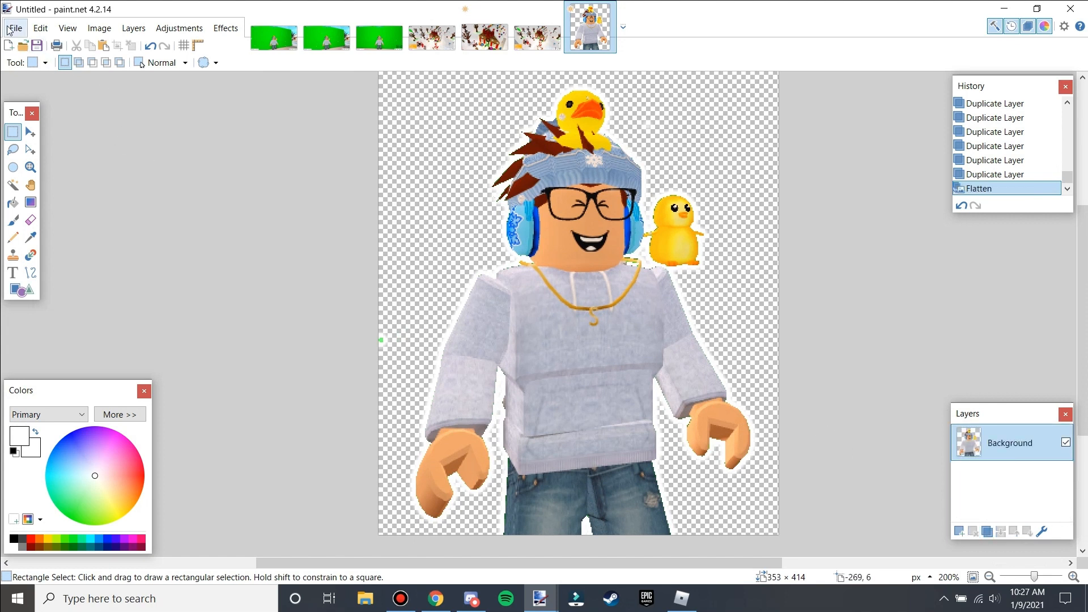
pyautogui.keyDown('ctrl'); pyautogui.scroll(-1, 502, 260); pyautogui.keyUp('ctrl')
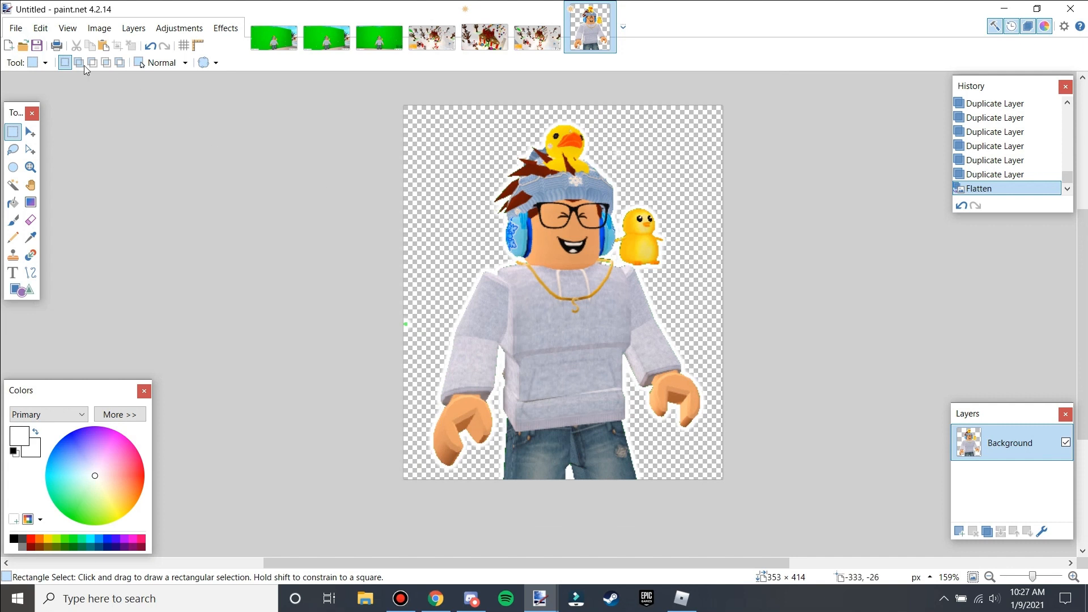
pyautogui.click(15, 28)
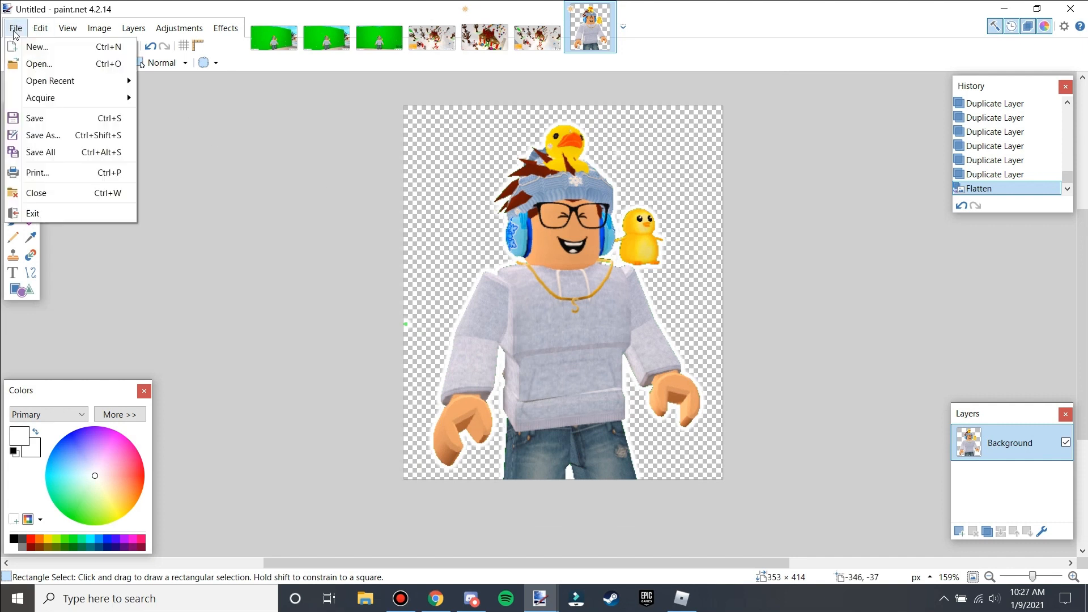
pyautogui.click(74, 139)
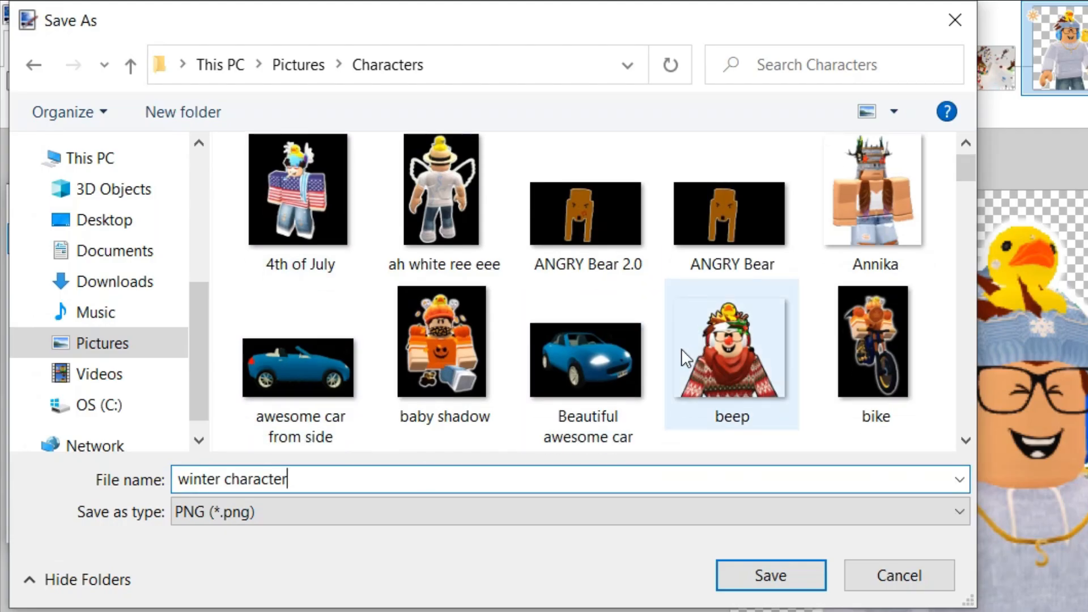
pyautogui.scroll(-5, 685, 357)
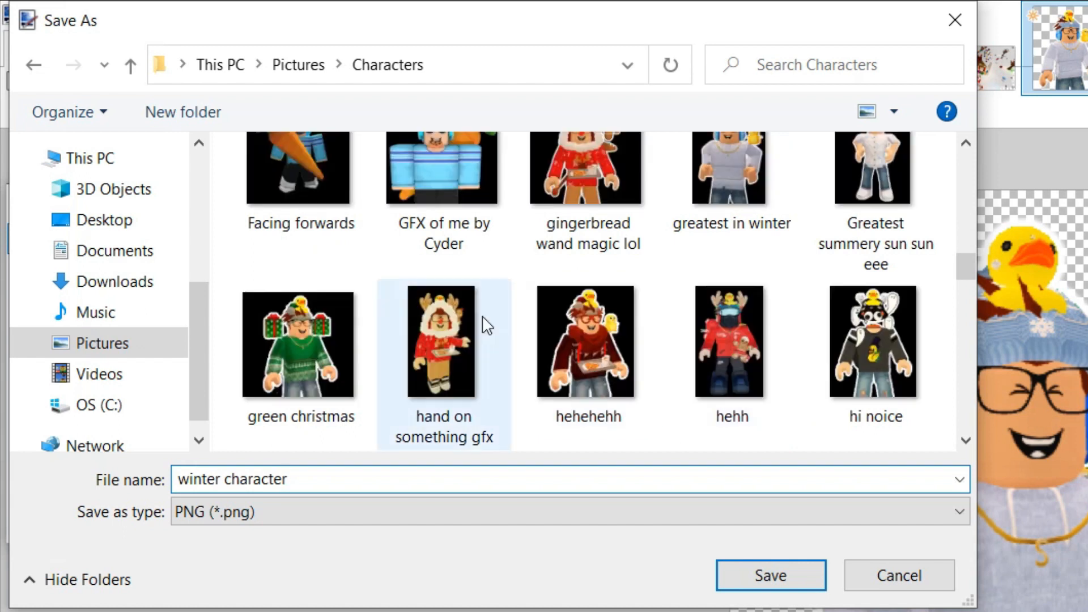
pyautogui.scroll(-8, 651, 347)
pyautogui.scroll(-10, 770, 311)
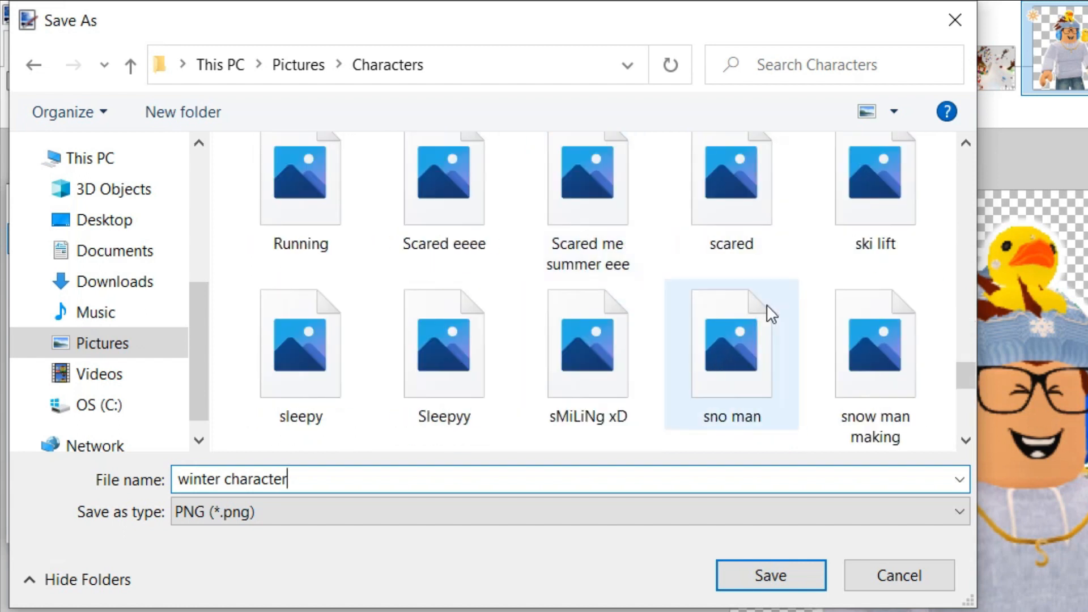
pyautogui.scroll(3, 774, 376)
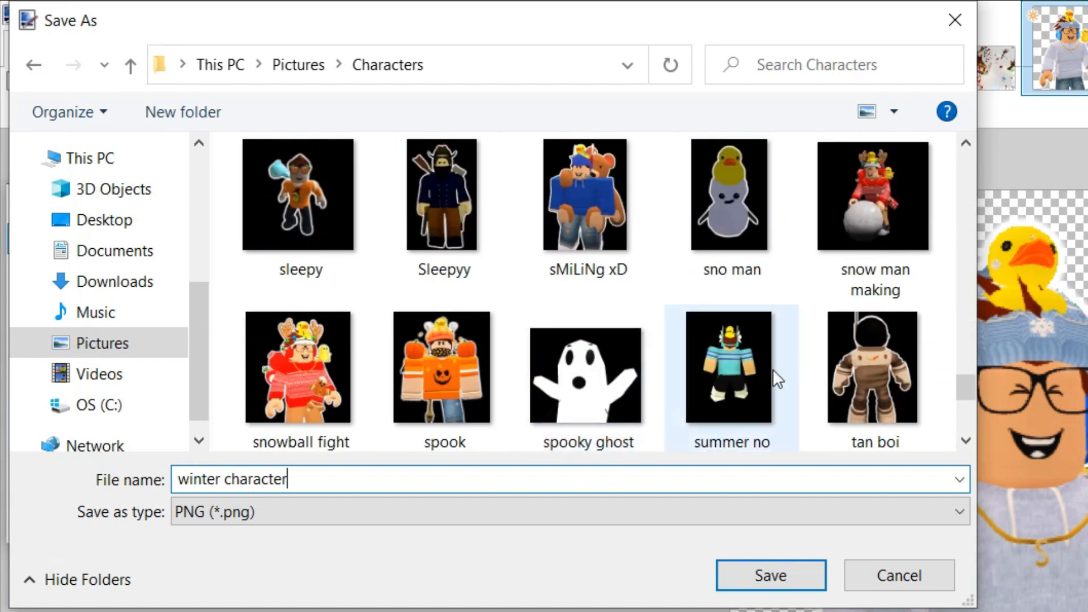
pyautogui.scroll(-3, 720, 371)
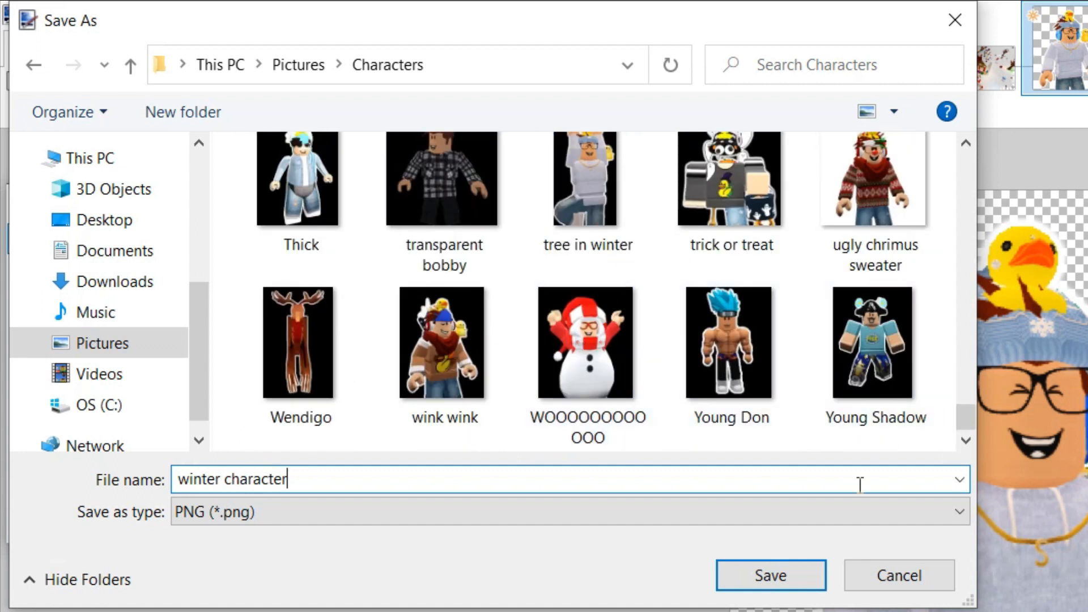
pyautogui.click(780, 584)
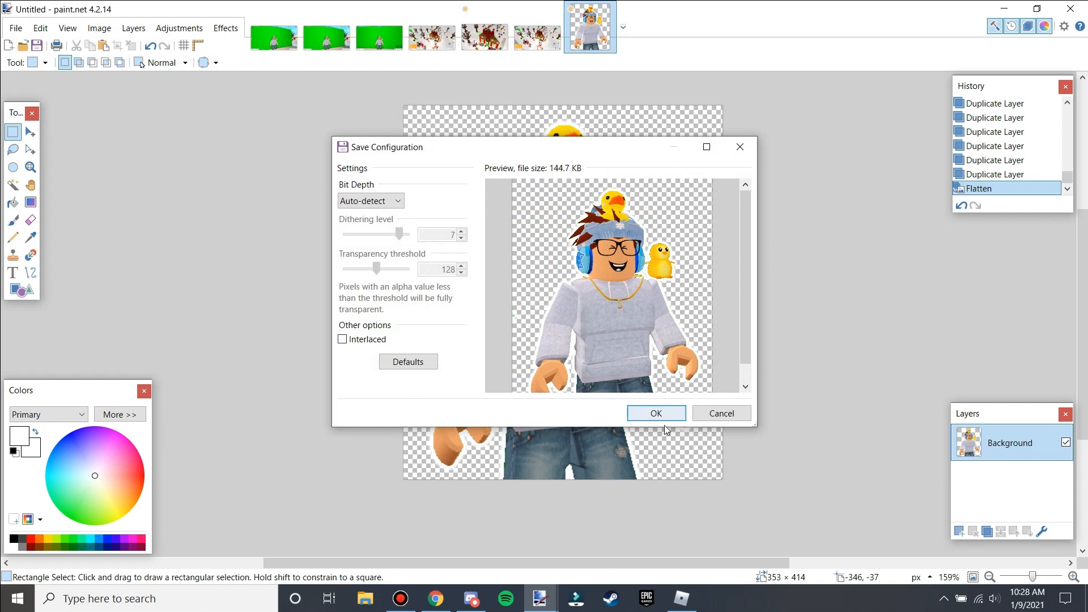
pyautogui.click(656, 413)
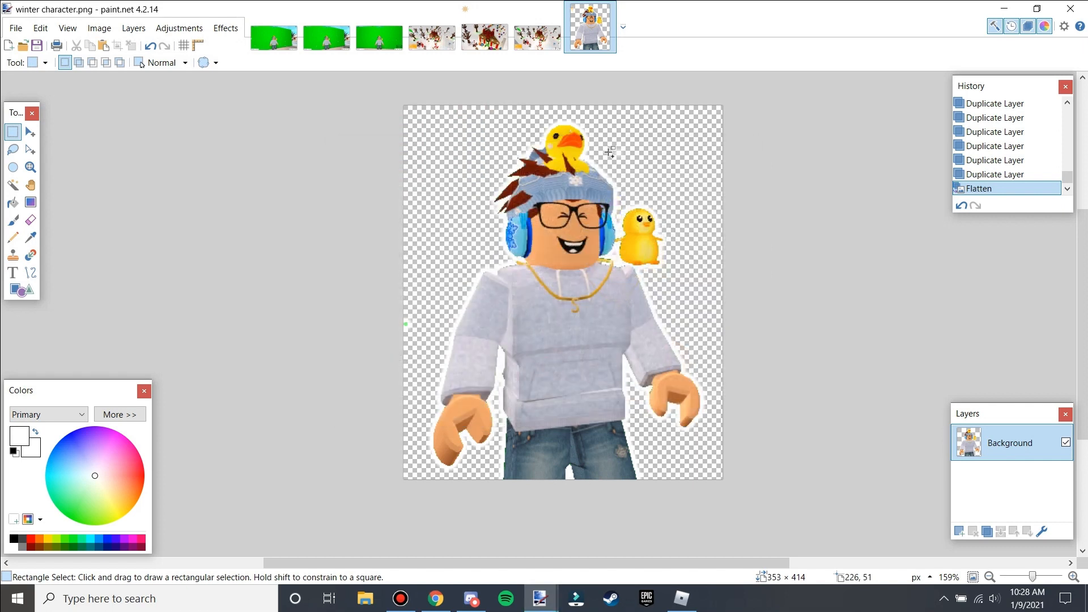
# Switch to the cropped gingerbread house image and add a new layer on it.
pyautogui.click(536, 39)
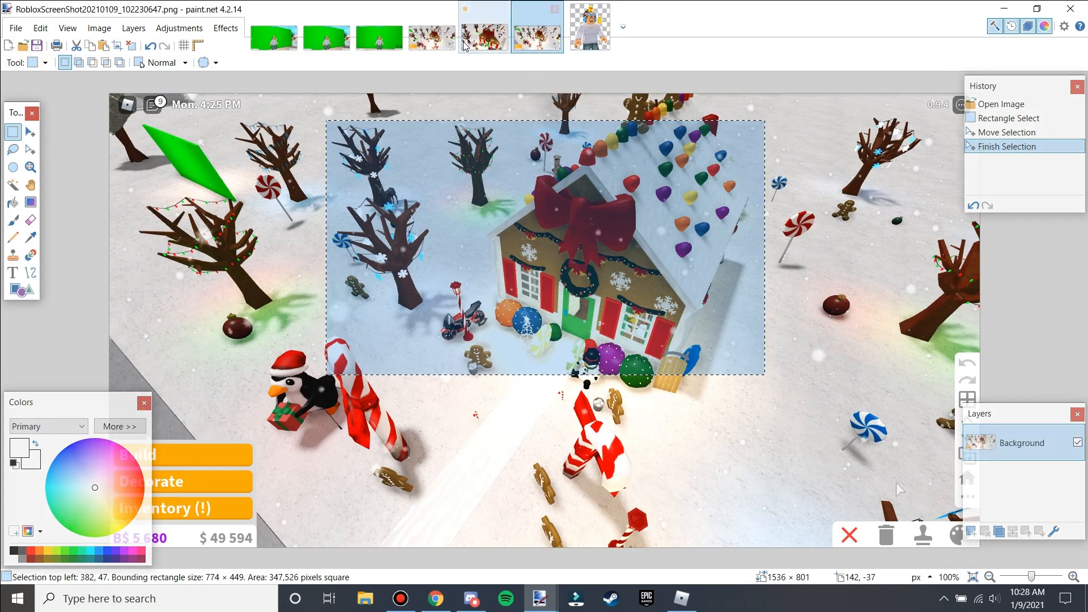
pyautogui.click(483, 45)
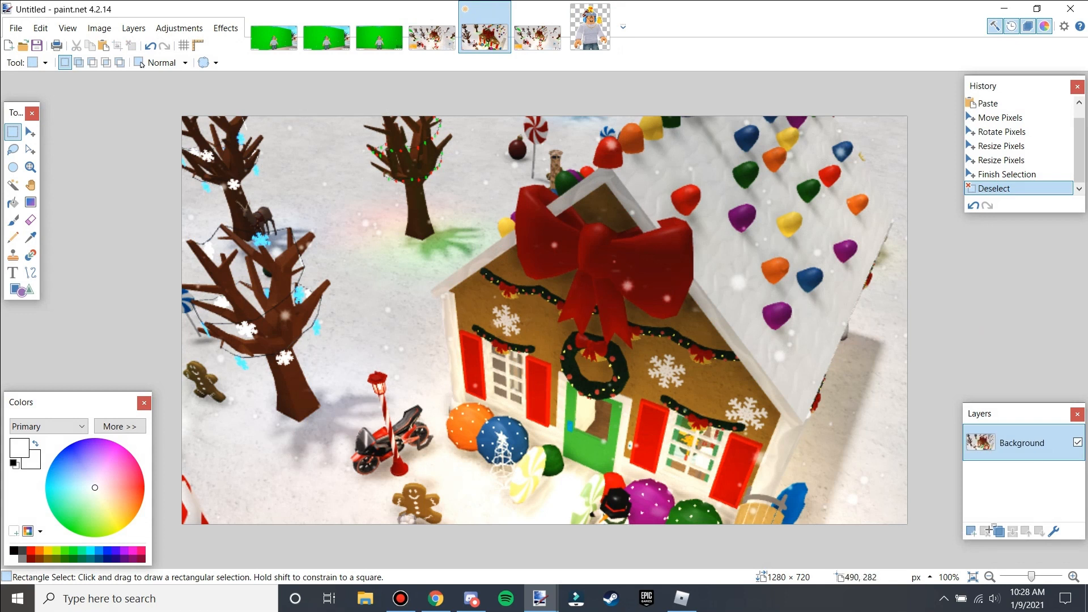
pyautogui.click(971, 532)
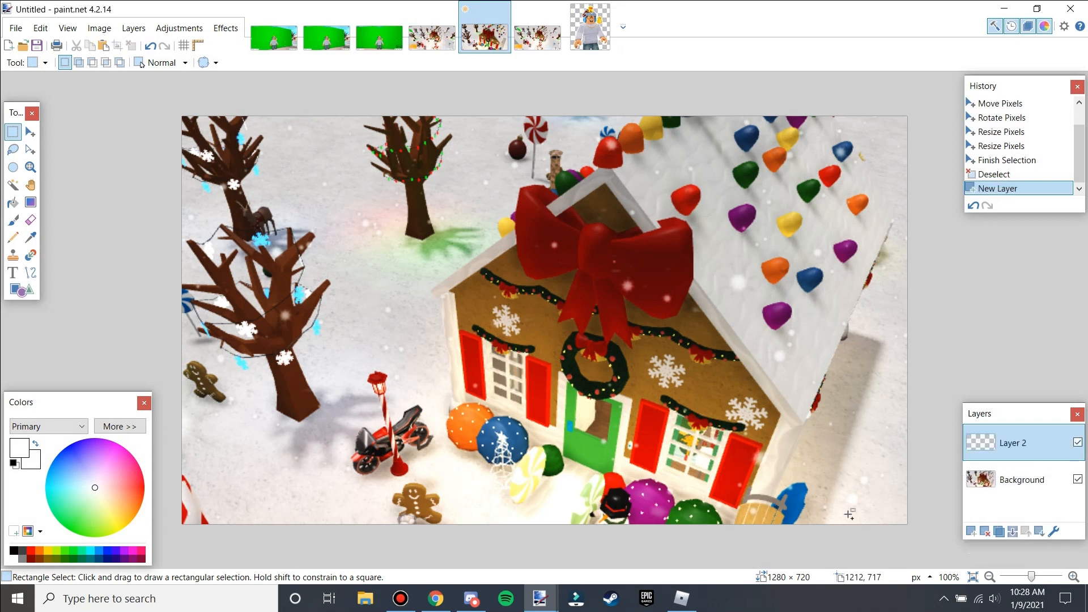
# Paste the outlined character onto the new layer, enlarge it and position it at the left side, then deselect.
pyautogui.hotkey('ctrl', 'v')
pyautogui.moveTo(383, 351); pyautogui.dragTo(539, 611)
pyautogui.moveTo(530, 442); pyautogui.dragTo(472, 401)
pyautogui.moveTo(544, 77); pyautogui.dragTo(518, 96)
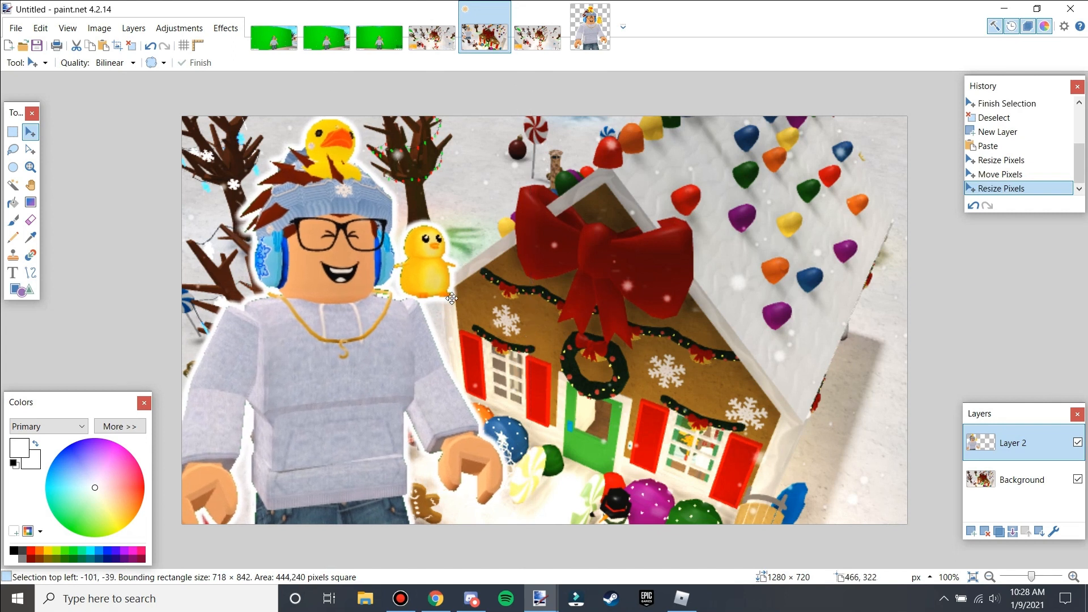
pyautogui.moveTo(452, 293)
pyautogui.mouseDown()
pyautogui.moveTo(444, 284)
pyautogui.moveTo(451, 293)
pyautogui.mouseUp()
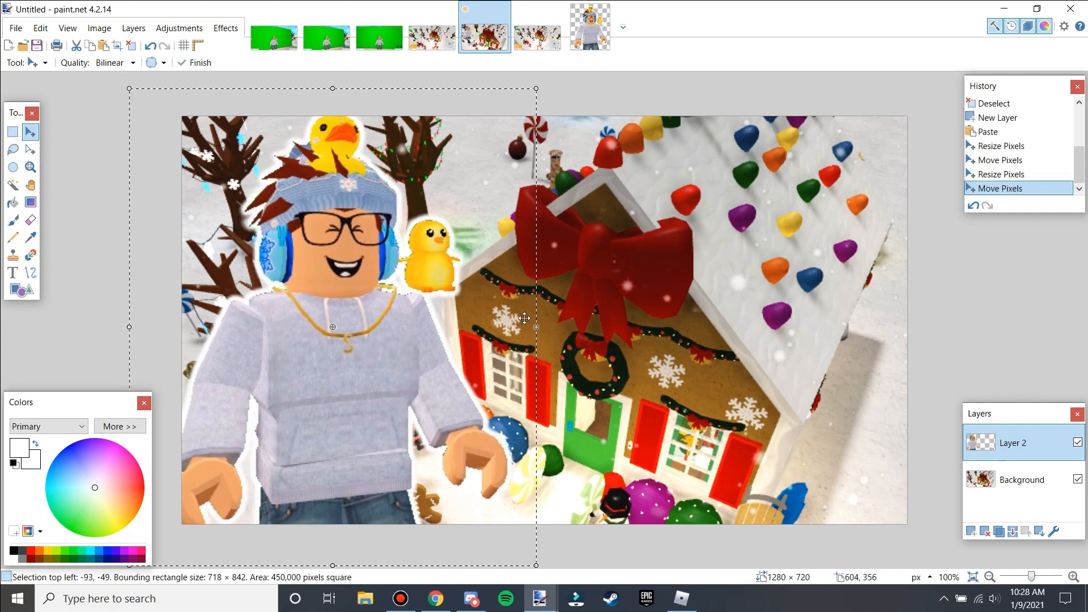
pyautogui.hotkey('ctrl', 'd')
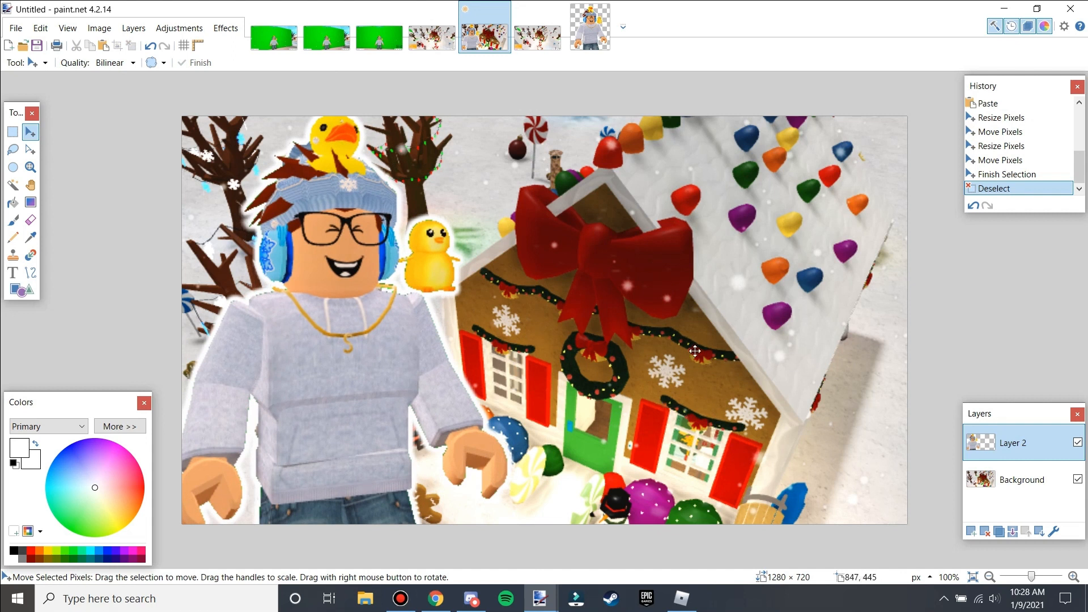
# Add a new layer and set up the Text tool with the Bahnschrift font at size 84, bold.
pyautogui.click(971, 532)
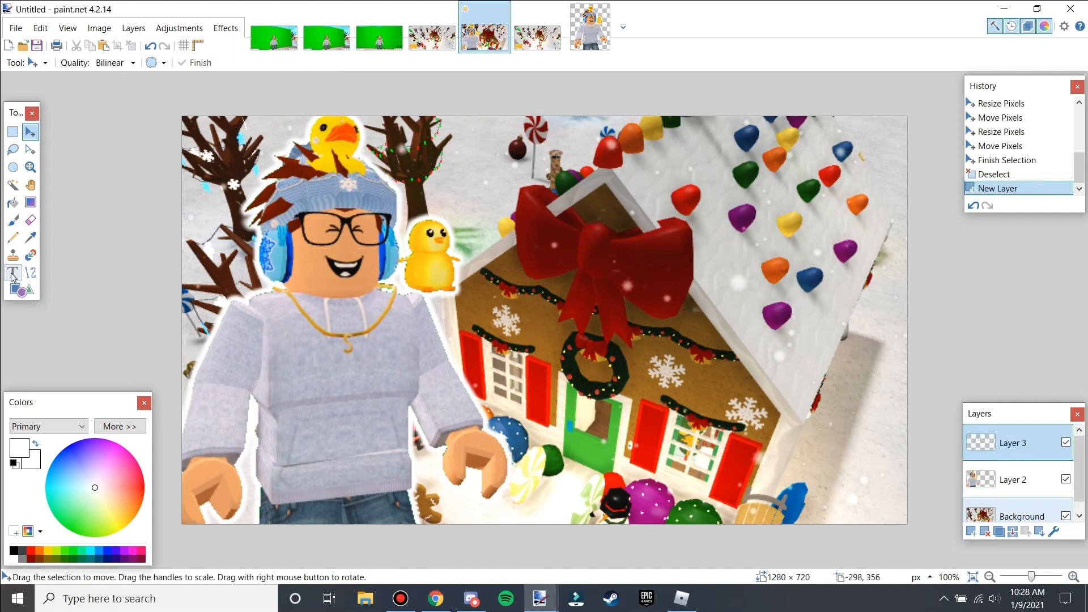
pyautogui.click(12, 273)
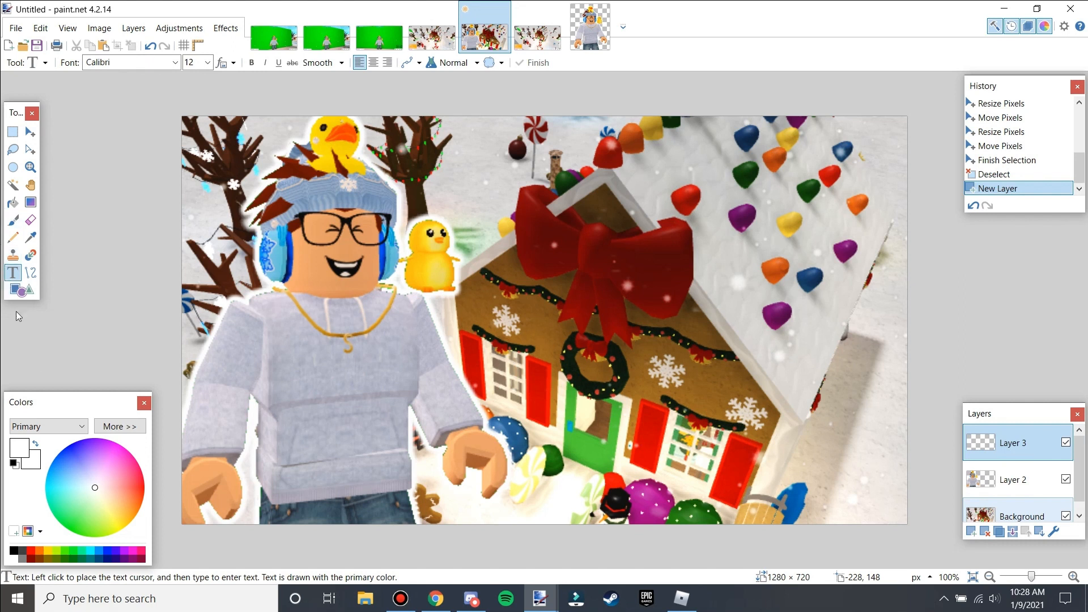
pyautogui.click(175, 63)
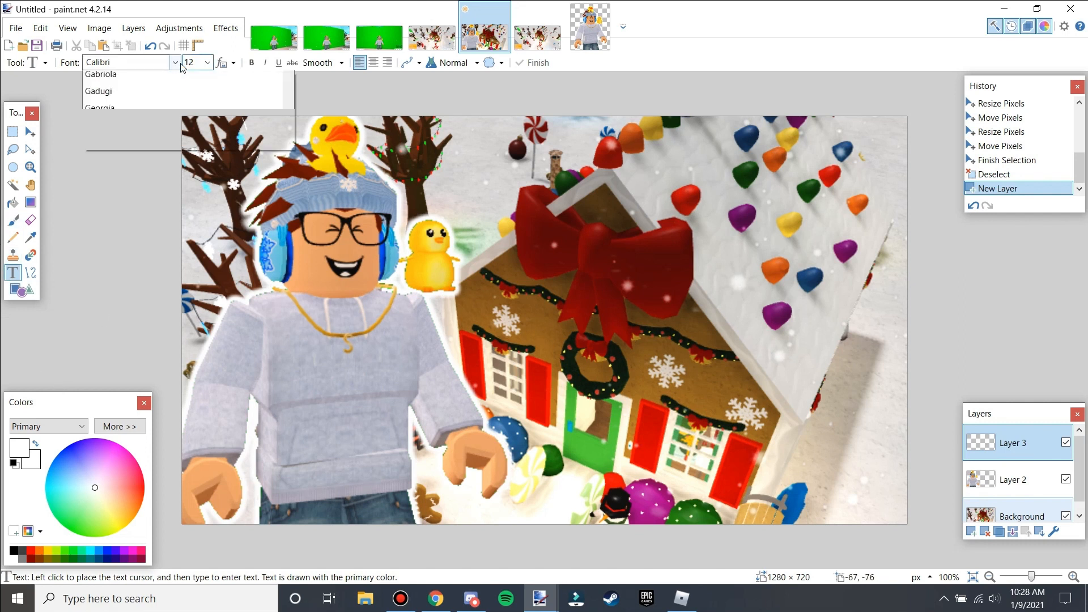
pyautogui.scroll(-6, 314, 251)
pyautogui.moveTo(291, 244); pyautogui.dragTo(288, 92)
pyautogui.scroll(-5, 162, 270)
pyautogui.scroll(8, 227, 215)
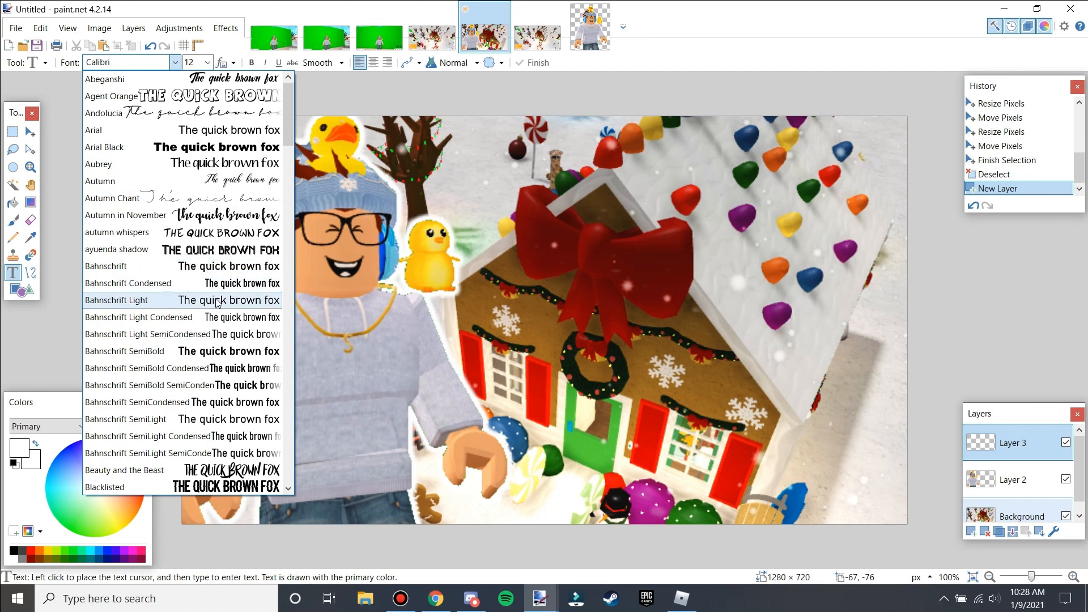
pyautogui.click(211, 266)
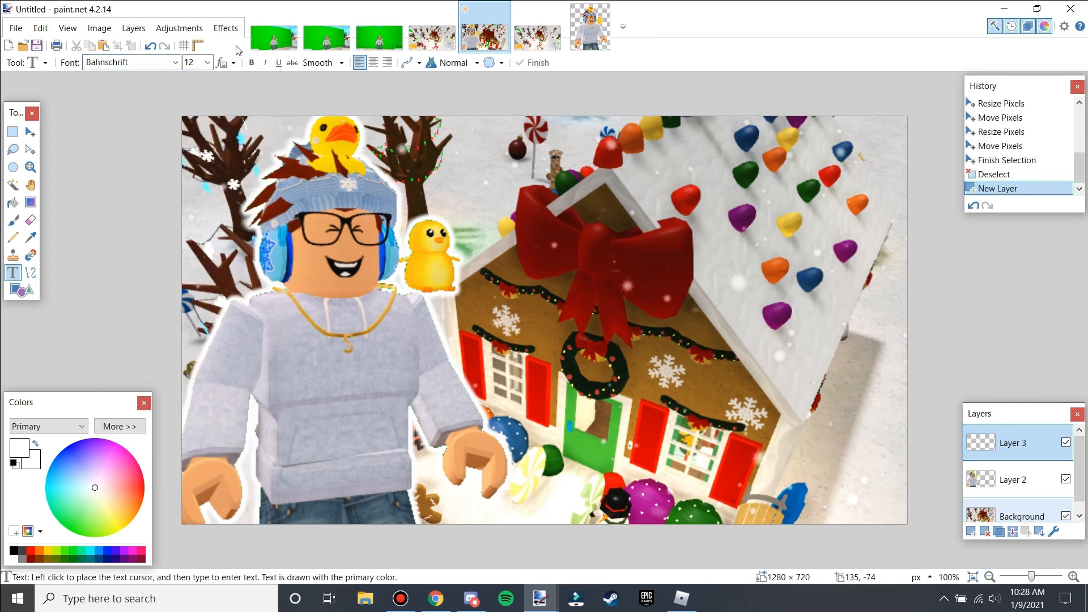
pyautogui.click(208, 62)
pyautogui.click(199, 259)
pyautogui.click(251, 63)
# Type the word HOUSE in red near the bottom centre of the image.
pyautogui.click(553, 453)
pyautogui.click(31, 551)
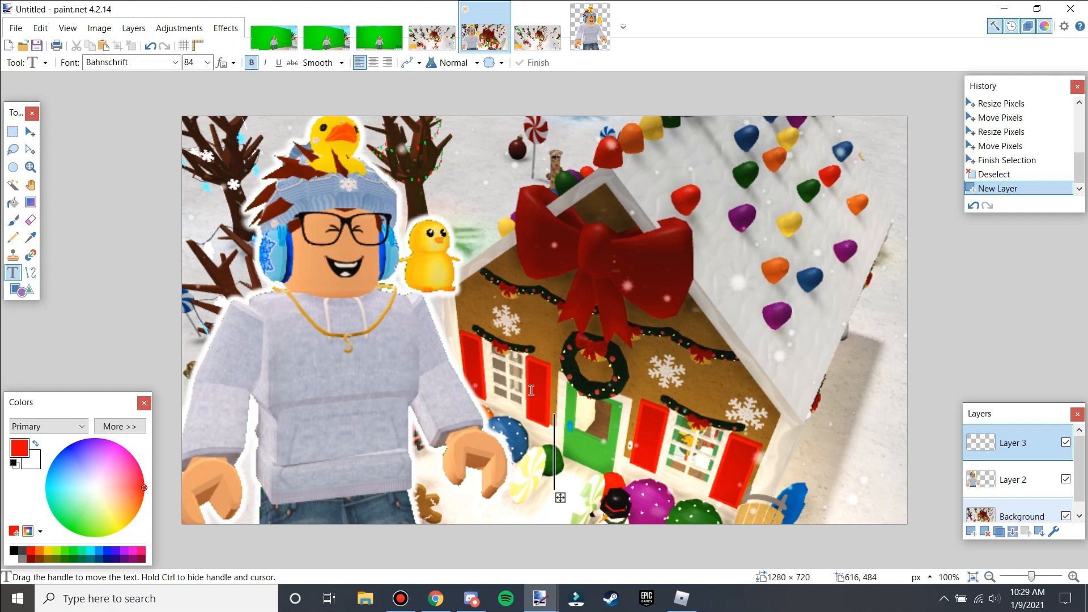
pyautogui.write('G')
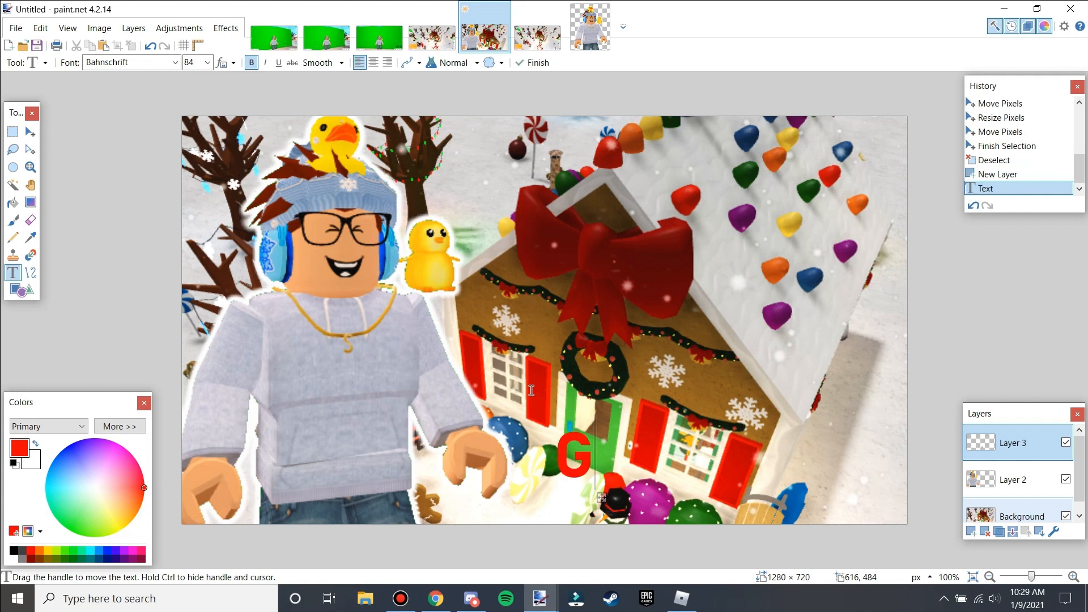
pyautogui.press('BackSpace')
pyautogui.write('HOUSE')
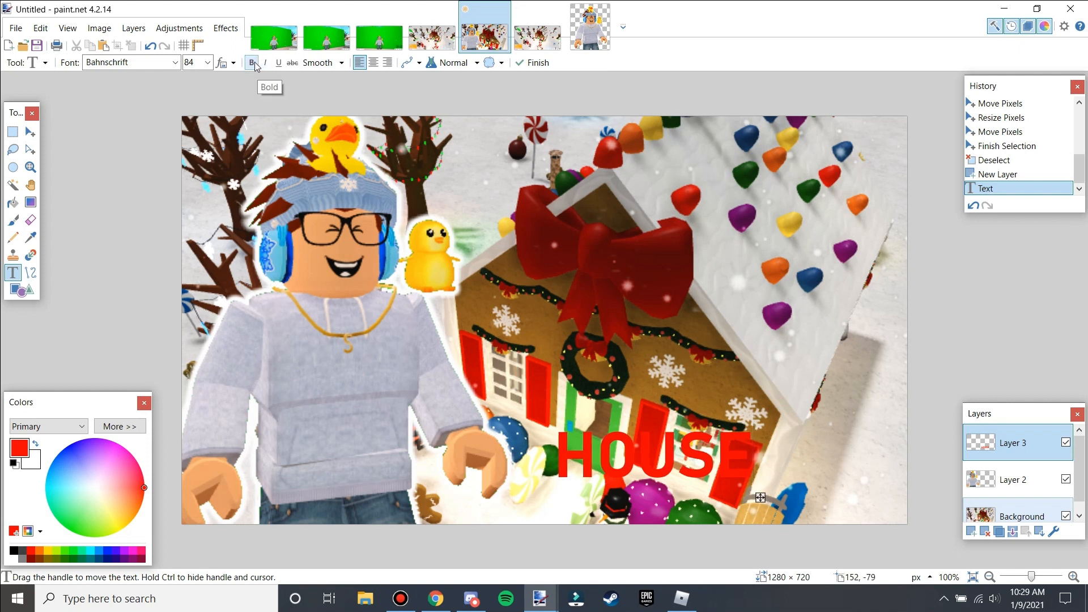
# Rotate the HOUSE text slightly, enlarge it and move it into the bottom-right corner, then deselect.
pyautogui.click(31, 132)
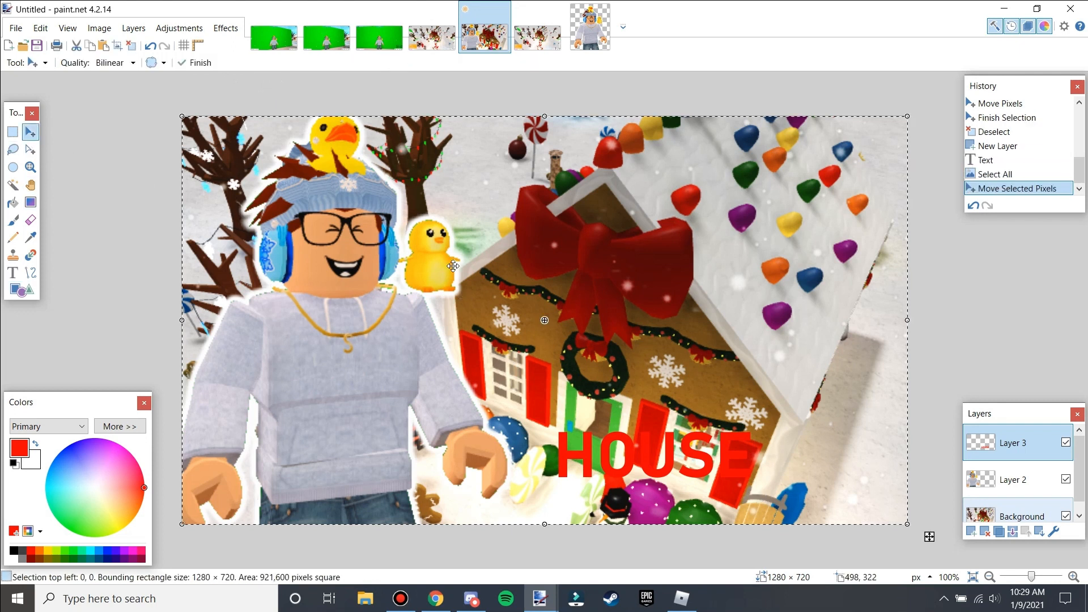
pyautogui.moveTo(553, 109); pyautogui.dragTo(536, 194)
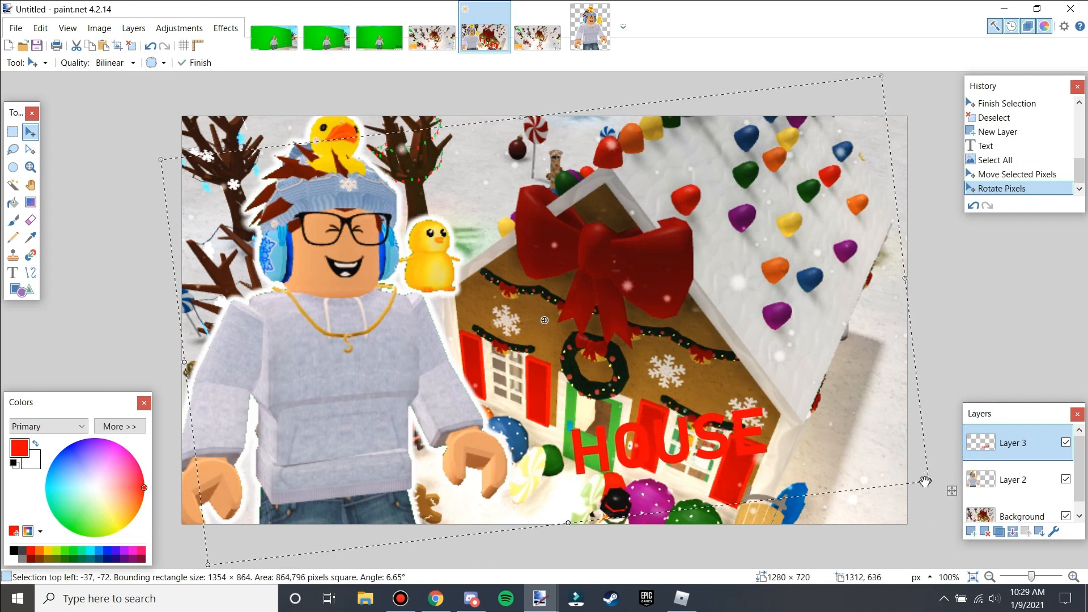
pyautogui.moveTo(987, 499); pyautogui.dragTo(1070, 518)
pyautogui.moveTo(851, 465); pyautogui.dragTo(882, 452)
pyautogui.moveTo(808, 552); pyautogui.dragTo(803, 556)
pyautogui.moveTo(786, 481); pyautogui.dragTo(787, 480)
pyautogui.hotkey('ctrl', 'd')
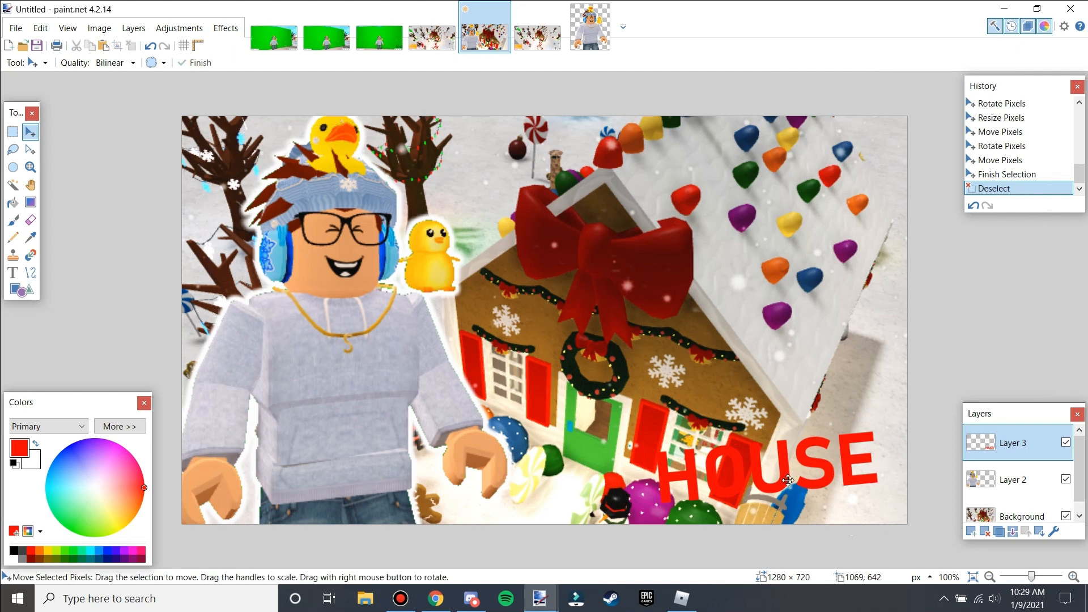
# Select the shape of the text and fill it with white on a new layer, then deselect.
pyautogui.click(11, 189)
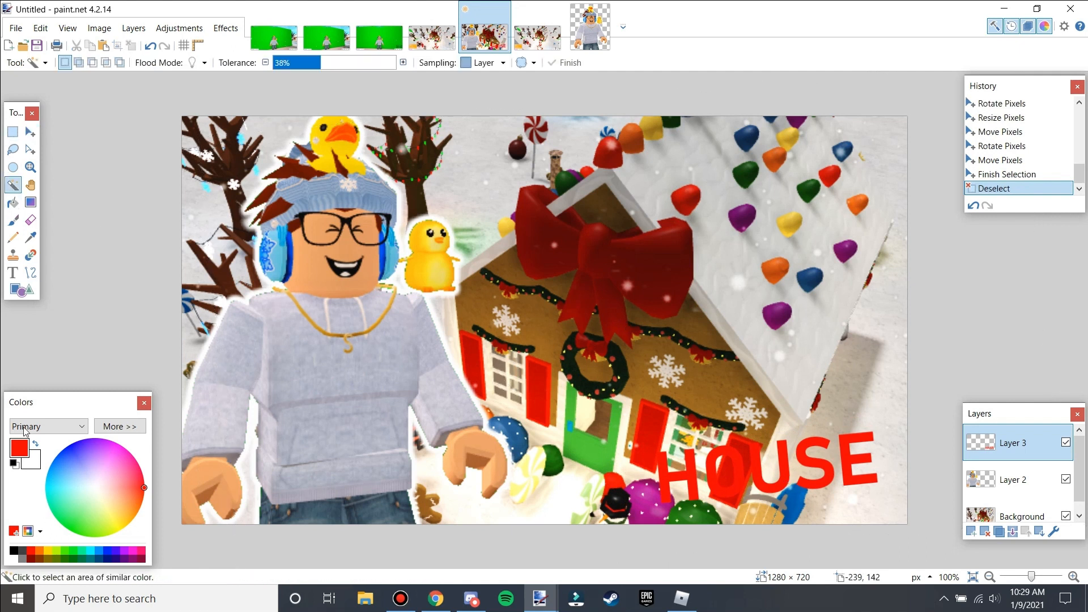
pyautogui.click(16, 559)
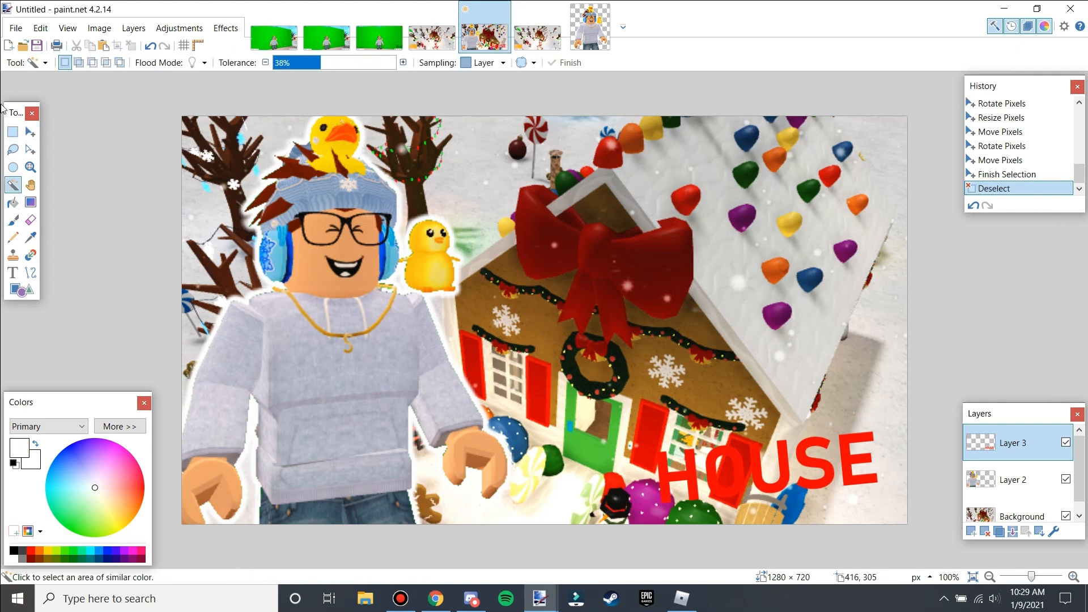
pyautogui.click(451, 273)
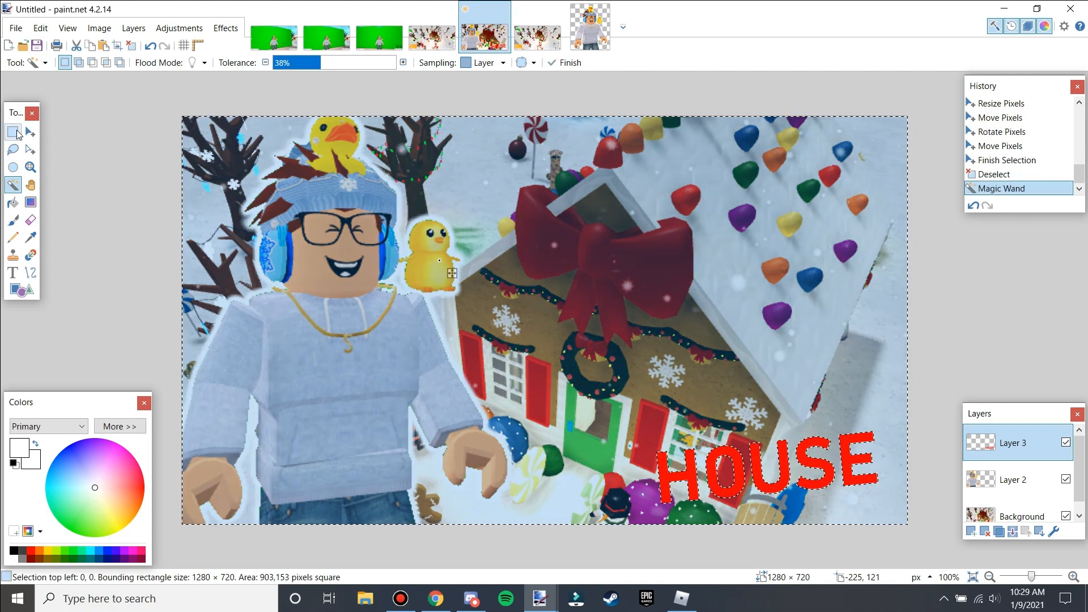
pyautogui.click(16, 136)
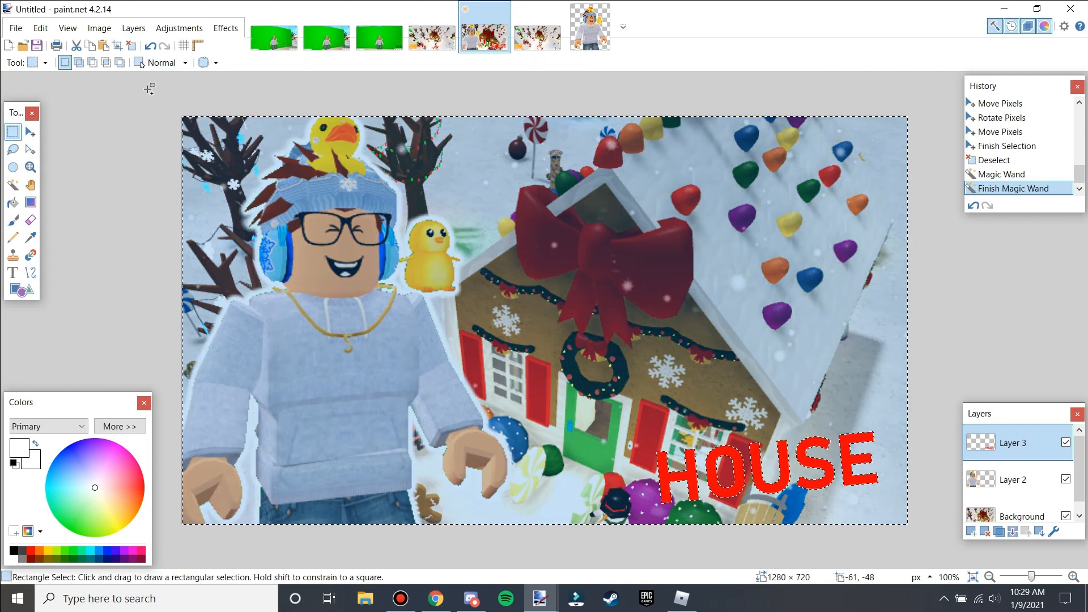
pyautogui.moveTo(148, 89); pyautogui.dragTo(921, 535)
pyautogui.click(970, 532)
pyautogui.press('BackSpace')
pyautogui.hotkey('ctrl', 'd')
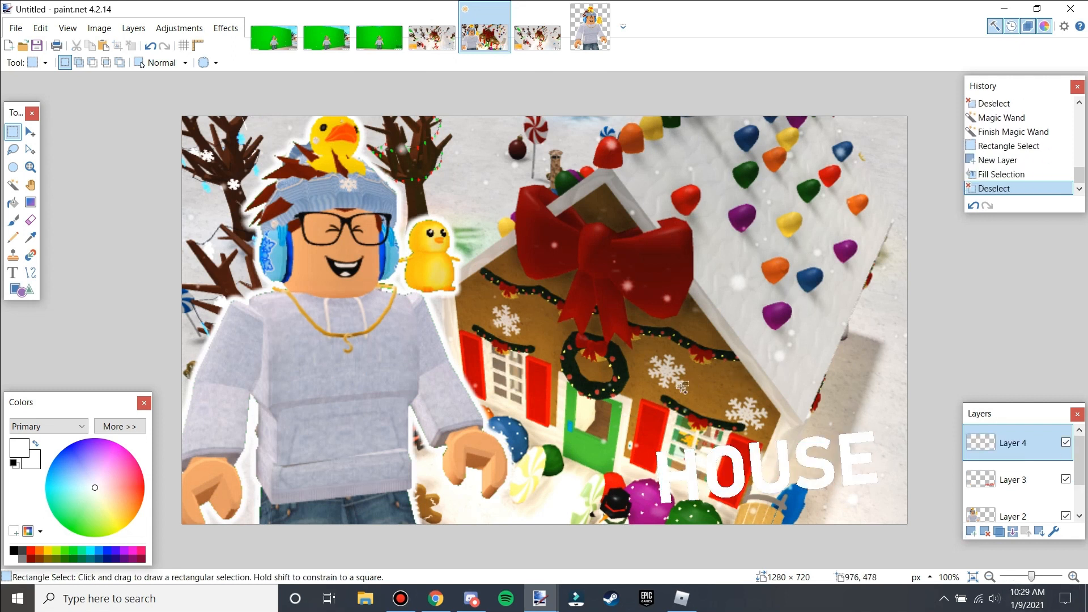
# Apply Gaussian Blur to the white text layer and move it beneath the red text layer.
pyautogui.click(226, 28)
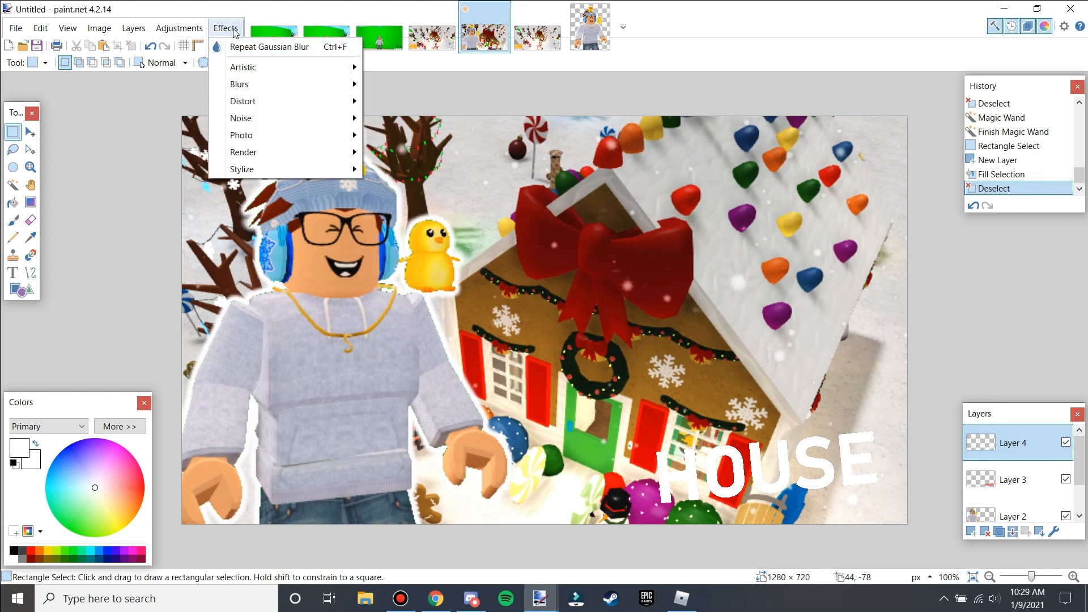
pyautogui.click(266, 46)
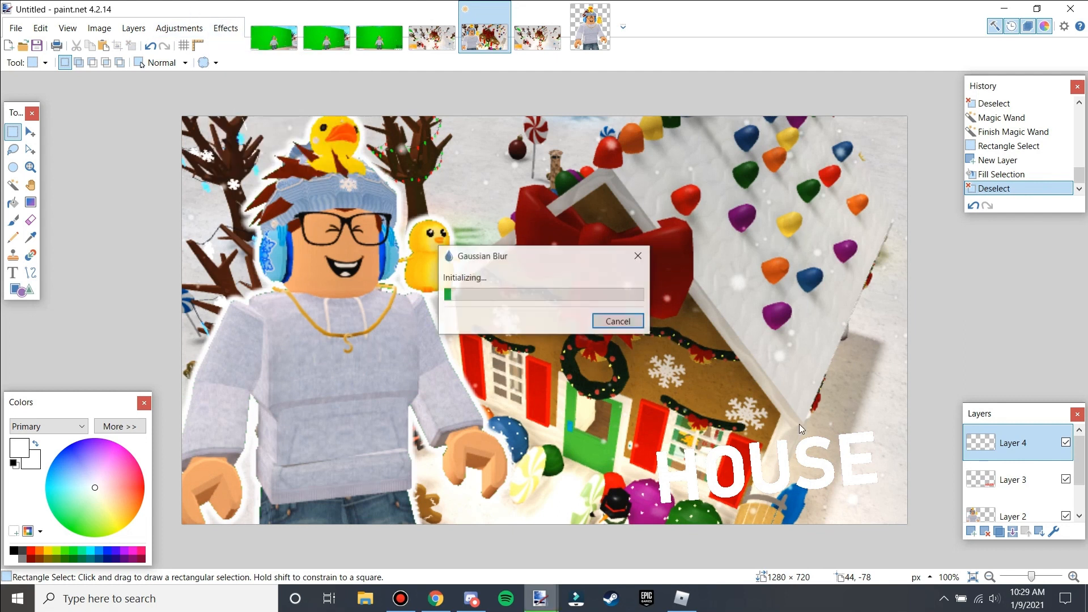
pyautogui.click(1040, 534)
# Duplicate the blurred white layer several times and merge the copies and text down into one layer.
pyautogui.click(999, 531)
pyautogui.click(999, 531)
pyautogui.click(999, 532)
pyautogui.click(998, 532)
pyautogui.click(999, 531)
pyautogui.click(999, 531)
pyautogui.click(999, 532)
pyautogui.click(1013, 532)
pyautogui.click(1013, 532)
pyautogui.click(1013, 531)
pyautogui.click(1012, 531)
pyautogui.click(1012, 532)
pyautogui.click(1012, 531)
pyautogui.click(1012, 531)
pyautogui.click(1013, 532)
pyautogui.click(1012, 532)
pyautogui.click(1013, 531)
pyautogui.click(1012, 532)
pyautogui.click(1012, 531)
pyautogui.click(1013, 531)
pyautogui.click(1011, 432)
pyautogui.click(1013, 532)
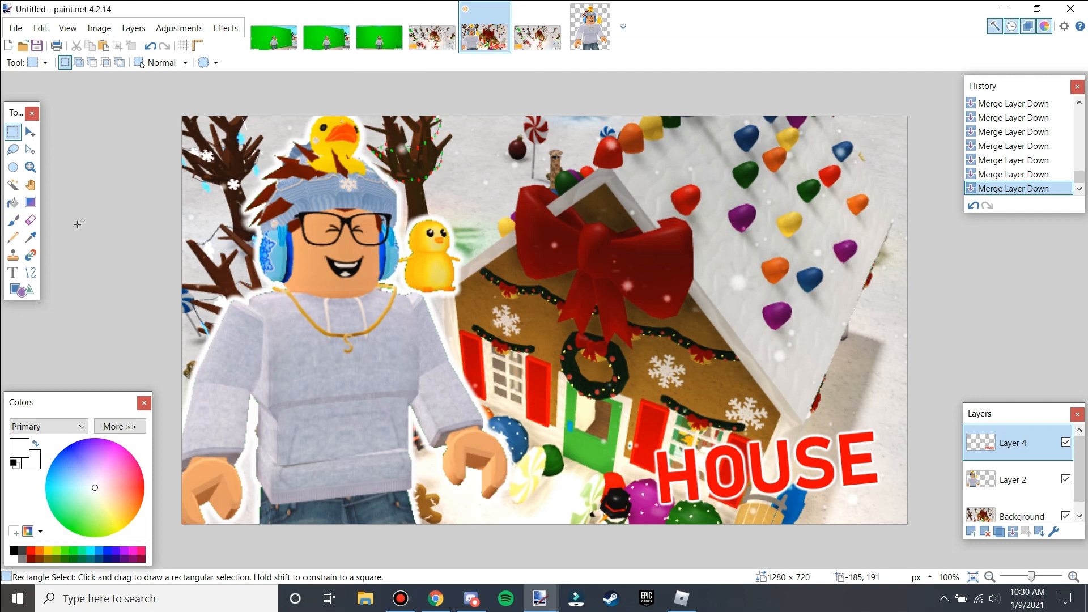
# Select the text shape again and fill it with black on a new layer, then deselect.
pyautogui.click(13, 185)
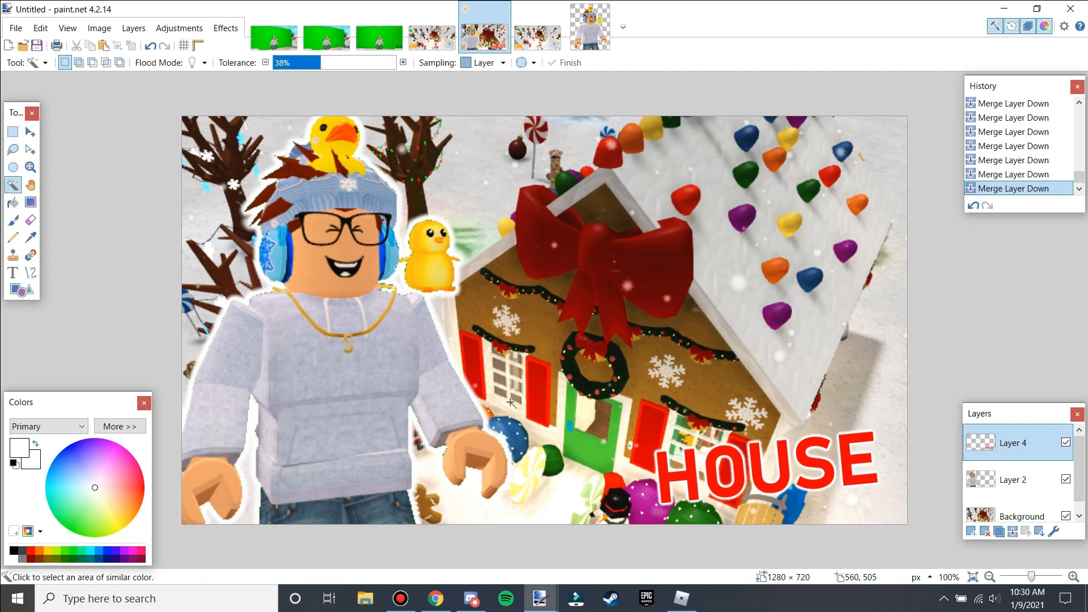
pyautogui.click(551, 407)
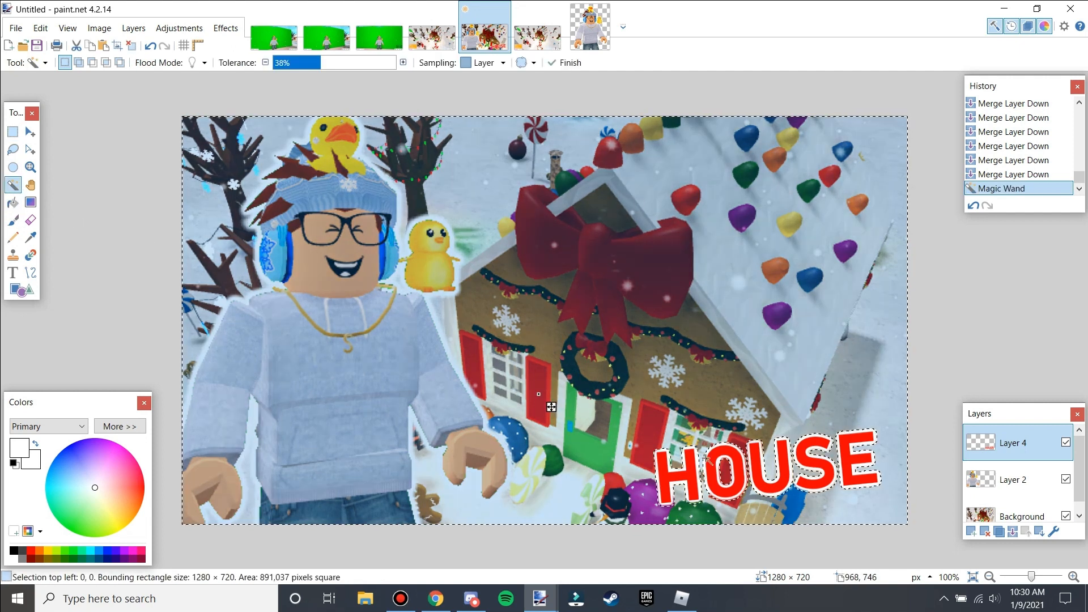
pyautogui.click(15, 551)
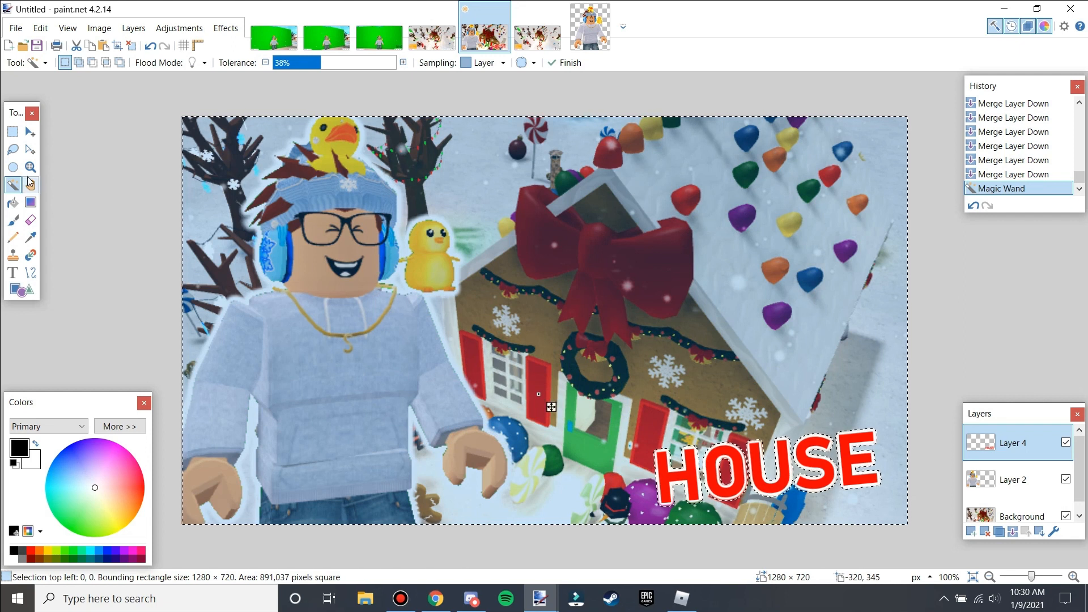
pyautogui.click(12, 131)
pyautogui.moveTo(653, 428); pyautogui.dragTo(881, 506)
pyautogui.click(996, 538)
pyautogui.press('BackSpace')
pyautogui.hotkey('ctrl', 'd')
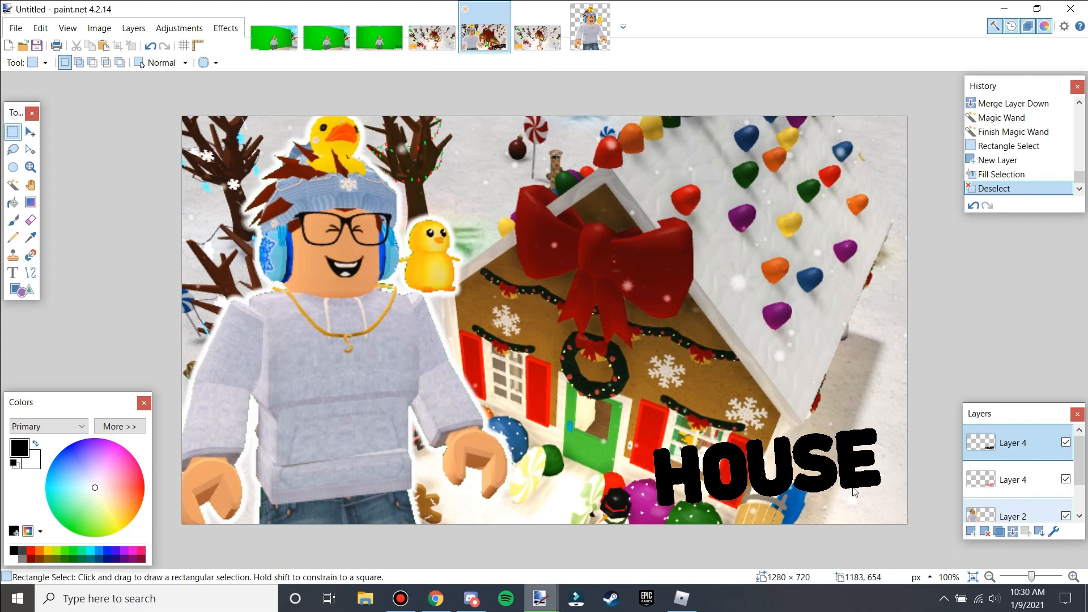
# Blur the black layer, move it beneath the text, and offset it one pixel down and right as a shadow.
pyautogui.hotkey('ctrl', 'f')
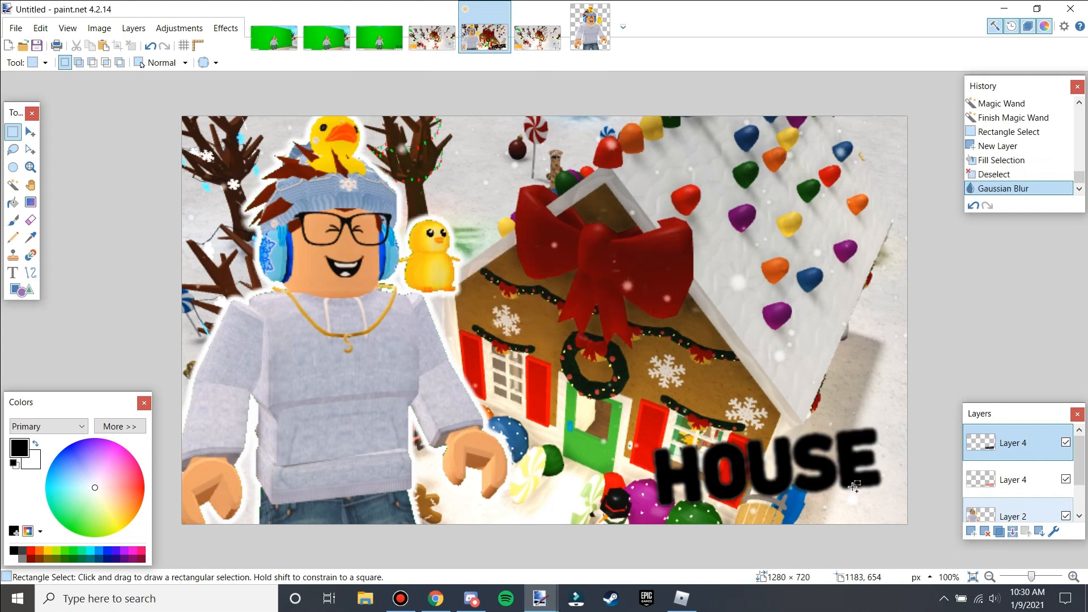
pyautogui.click(1039, 534)
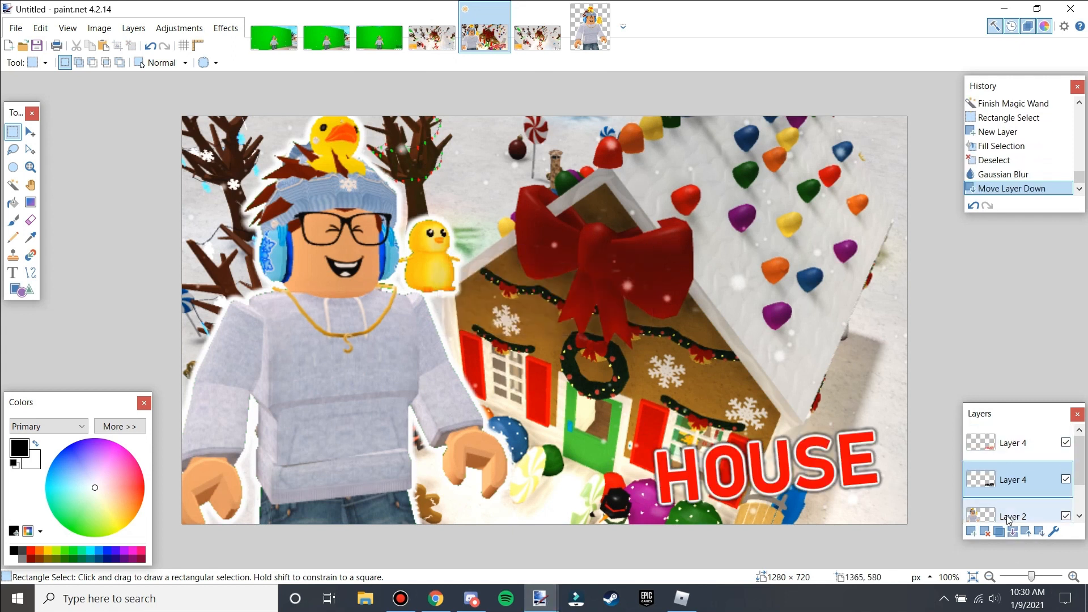
pyautogui.click(30, 131)
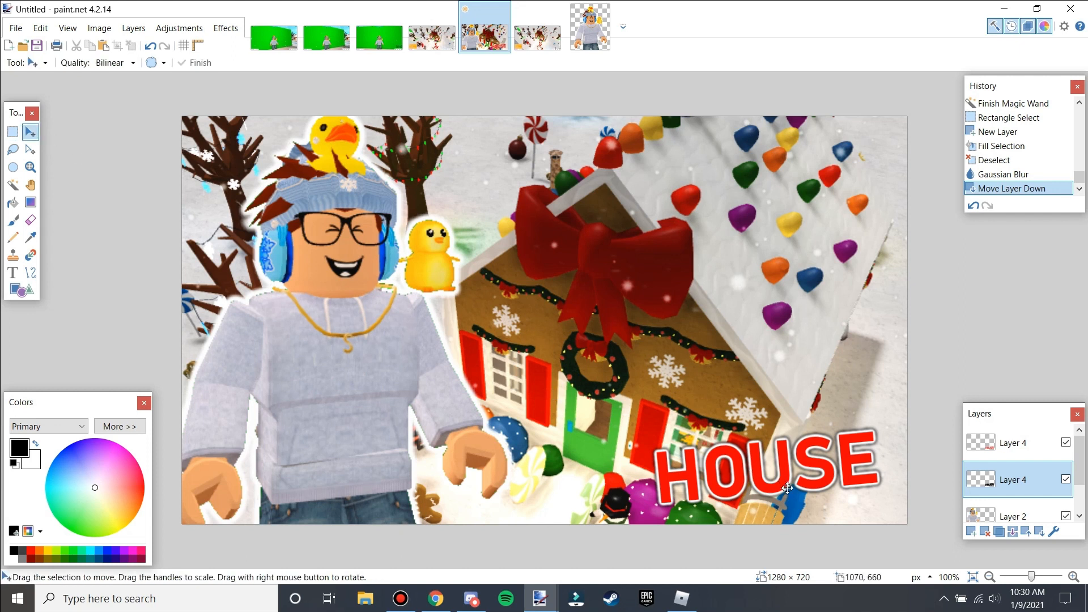
pyautogui.hotkey('ctrl', 'a')
pyautogui.moveTo(791, 453); pyautogui.dragTo(794, 448)
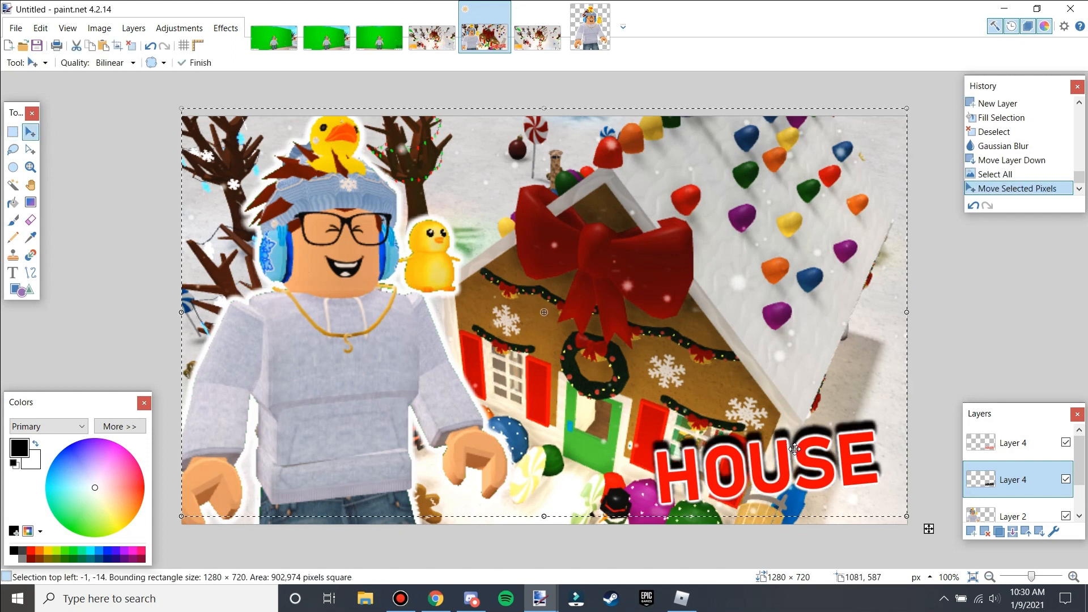
pyautogui.hotkey('ctrl', 'z')
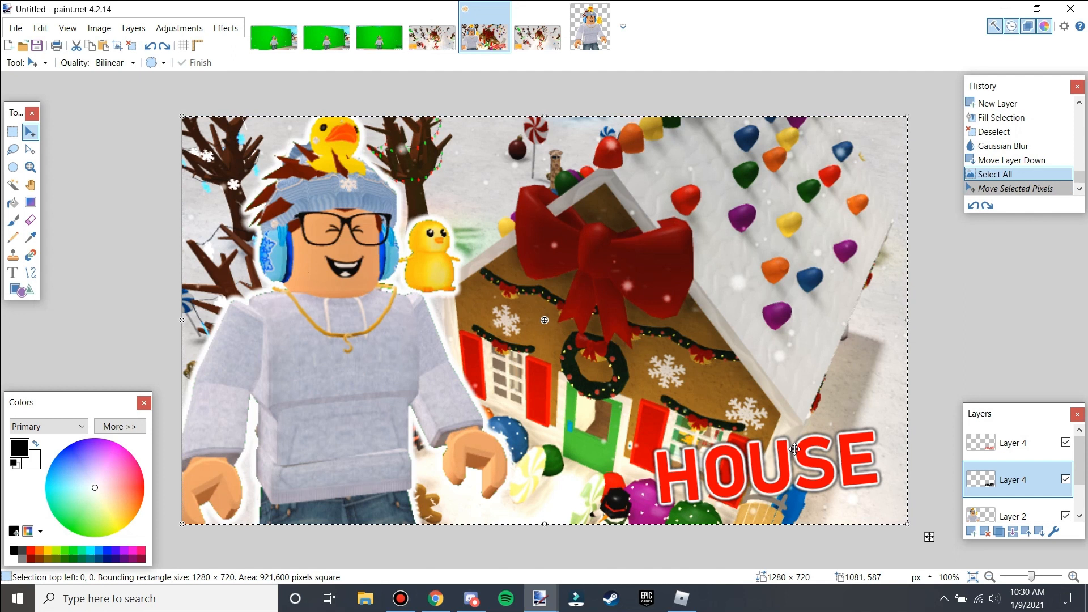
pyautogui.press('Down')
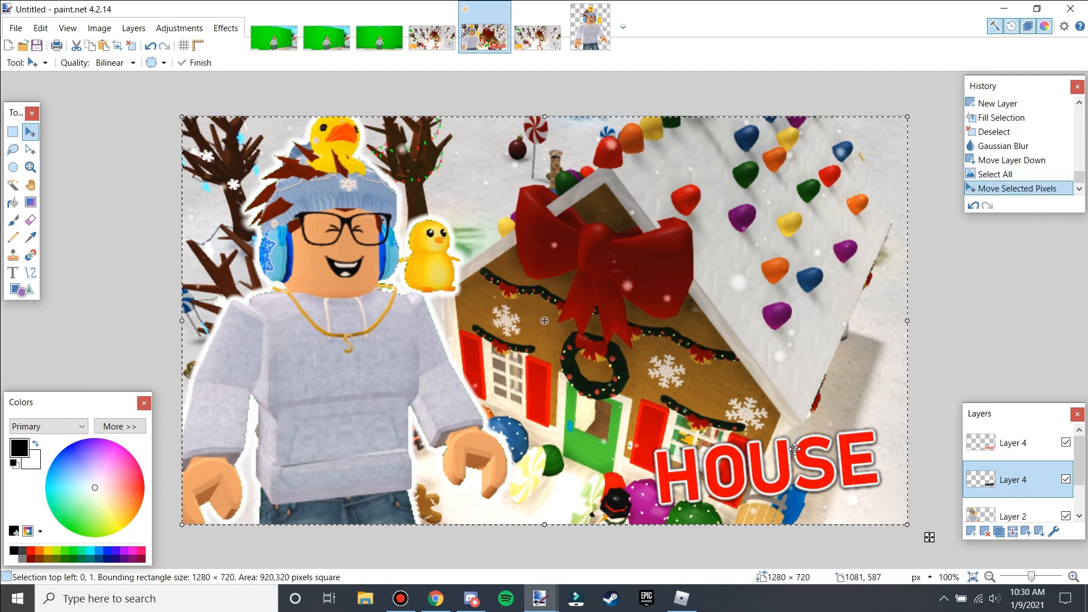
pyautogui.press('Right')
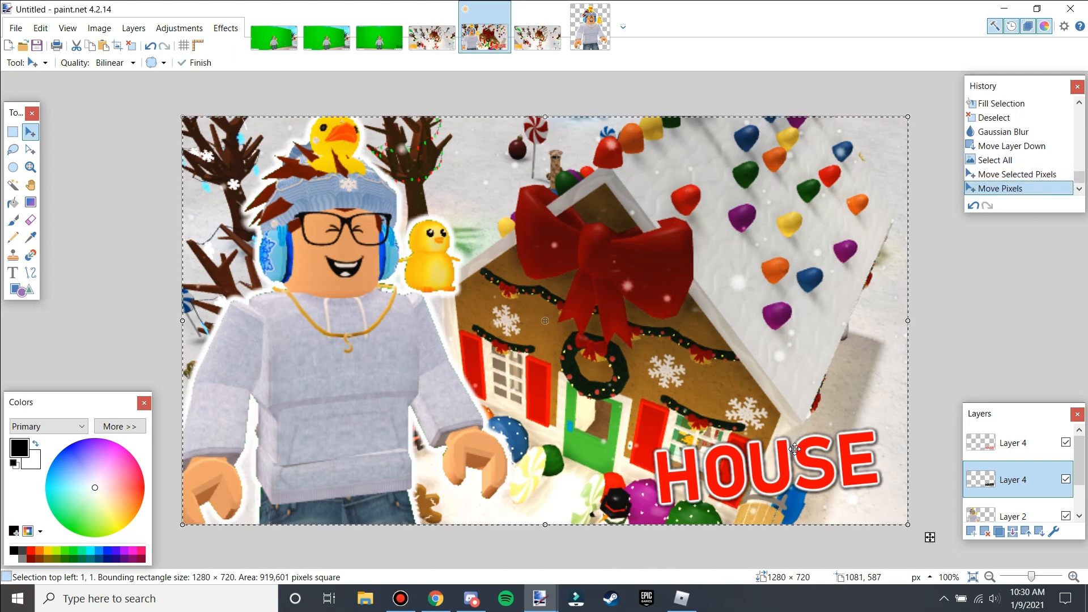
pyautogui.hotkey('ctrl', 'd')
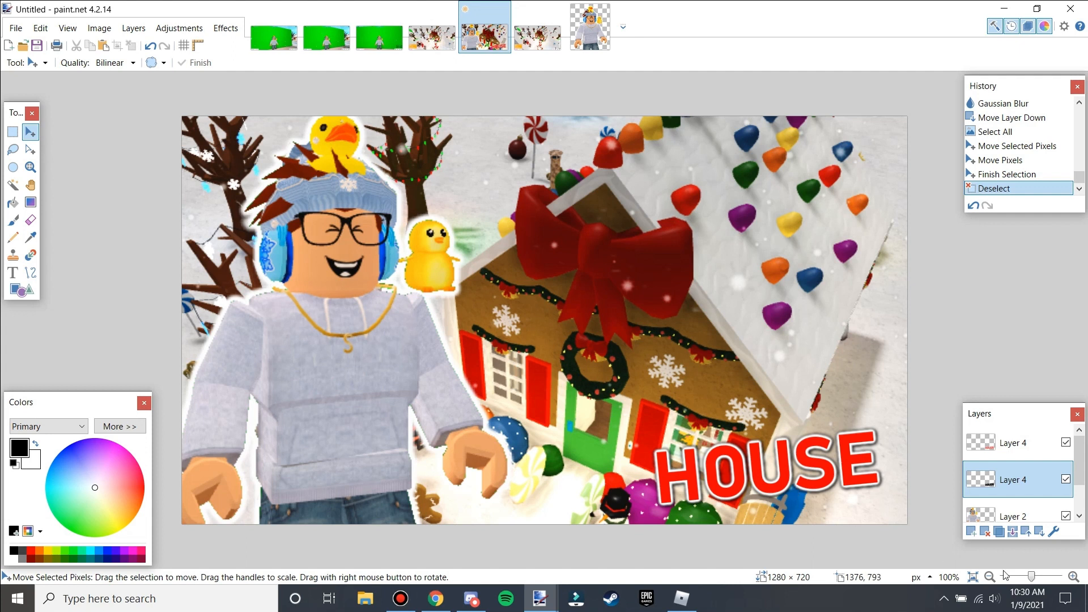
# Duplicate the shadow layer twice and merge one copy down to strengthen the shadow.
pyautogui.click(997, 533)
pyautogui.click(998, 532)
pyautogui.click(1013, 532)
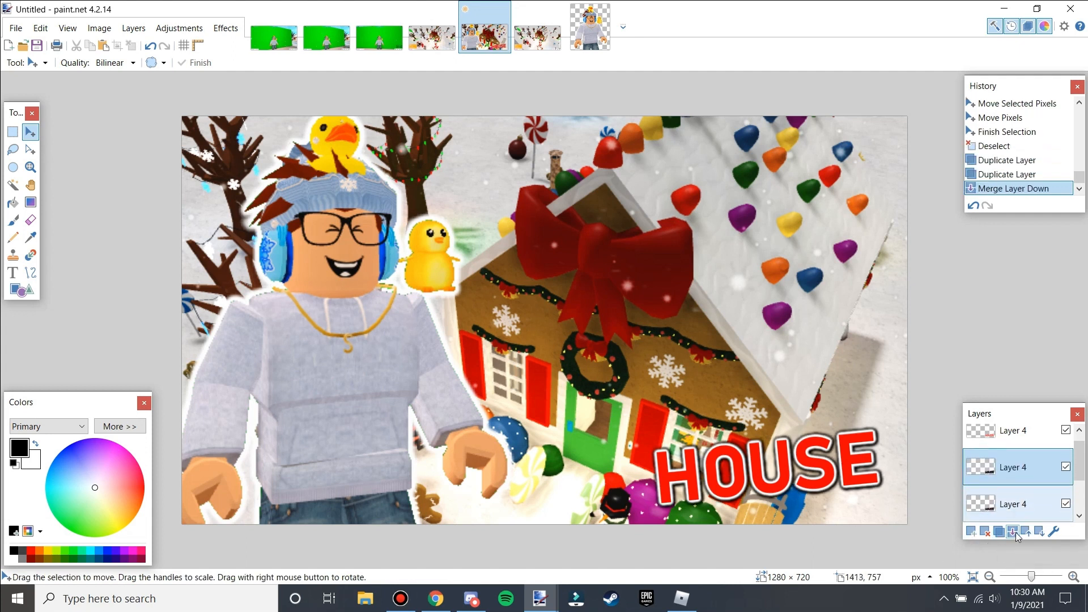
# Lower the shadow layer's opacity to about 147 in its layer properties.
pyautogui.click(1014, 532)
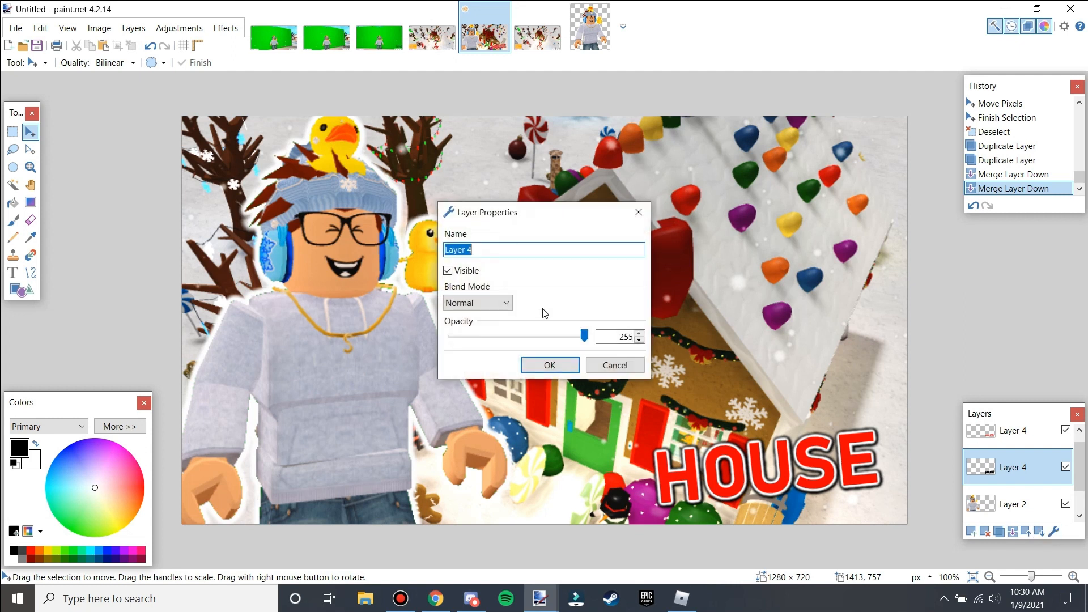
pyautogui.moveTo(587, 338)
pyautogui.mouseDown()
pyautogui.moveTo(561, 337)
pyautogui.moveTo(572, 337)
pyautogui.mouseUp()
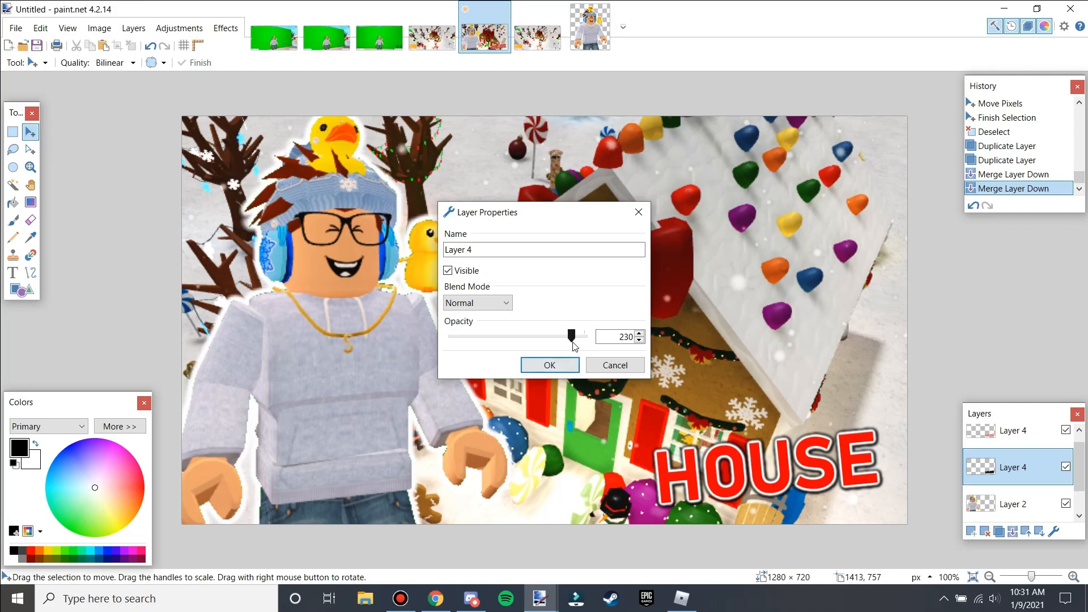
pyautogui.moveTo(563, 338); pyautogui.dragTo(524, 326)
pyautogui.click(473, 303)
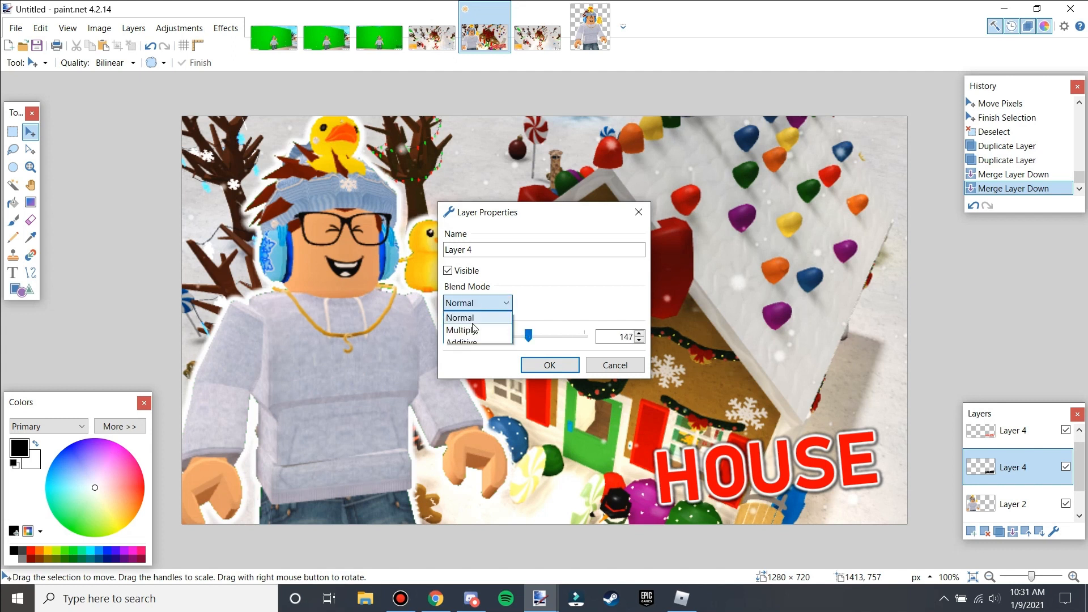
pyautogui.click(476, 304)
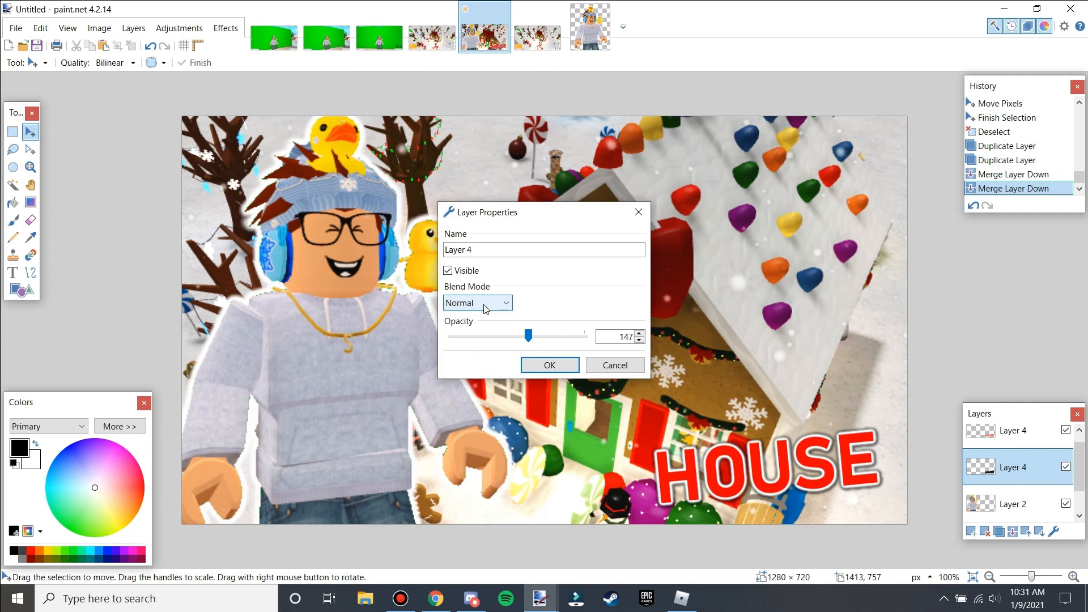
pyautogui.moveTo(522, 334); pyautogui.dragTo(519, 338)
pyautogui.click(549, 365)
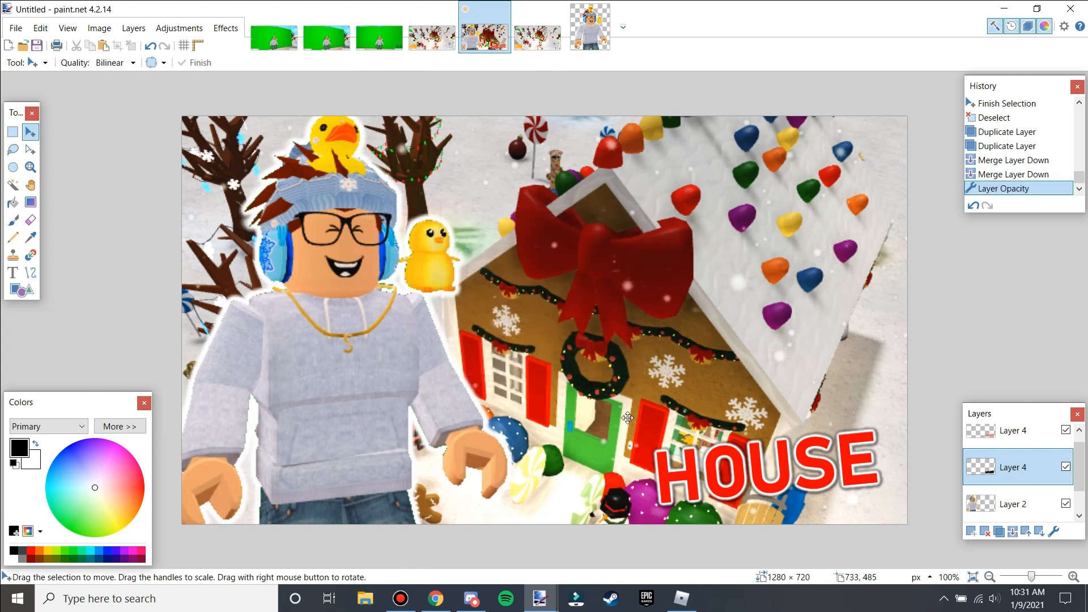
# Add a new layer directly above the Background layer.
pyautogui.scroll(-2, 865, 496)
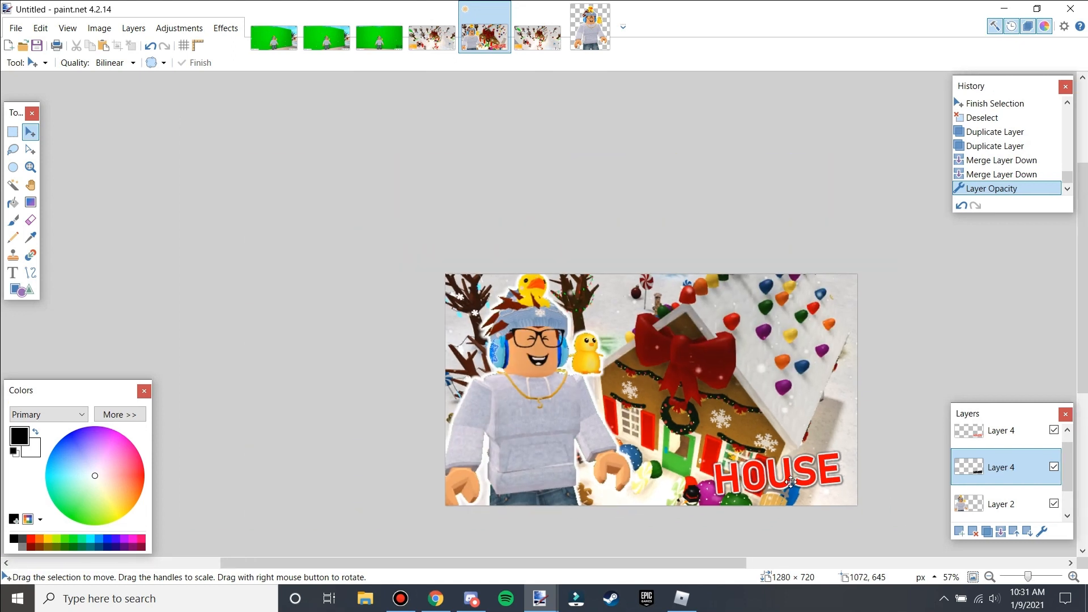
pyautogui.scroll(1, 789, 486)
pyautogui.scroll(-1, 1067, 486)
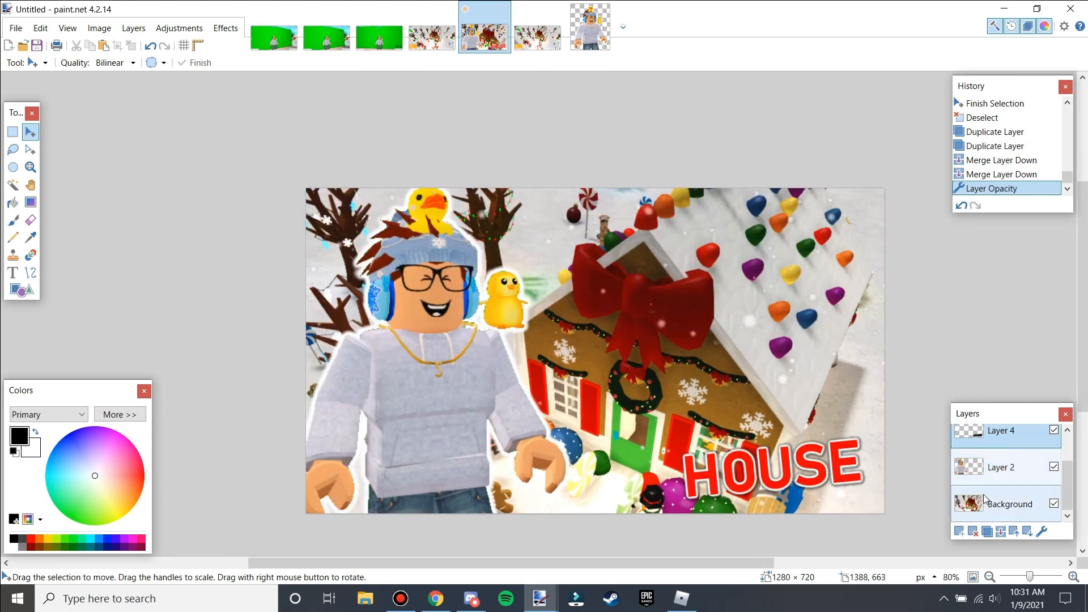
pyautogui.click(966, 506)
pyautogui.click(959, 531)
# Draw a white rectangle outline with brush width 25 around the whole canvas edge and finish it.
pyautogui.click(18, 291)
pyautogui.click(14, 548)
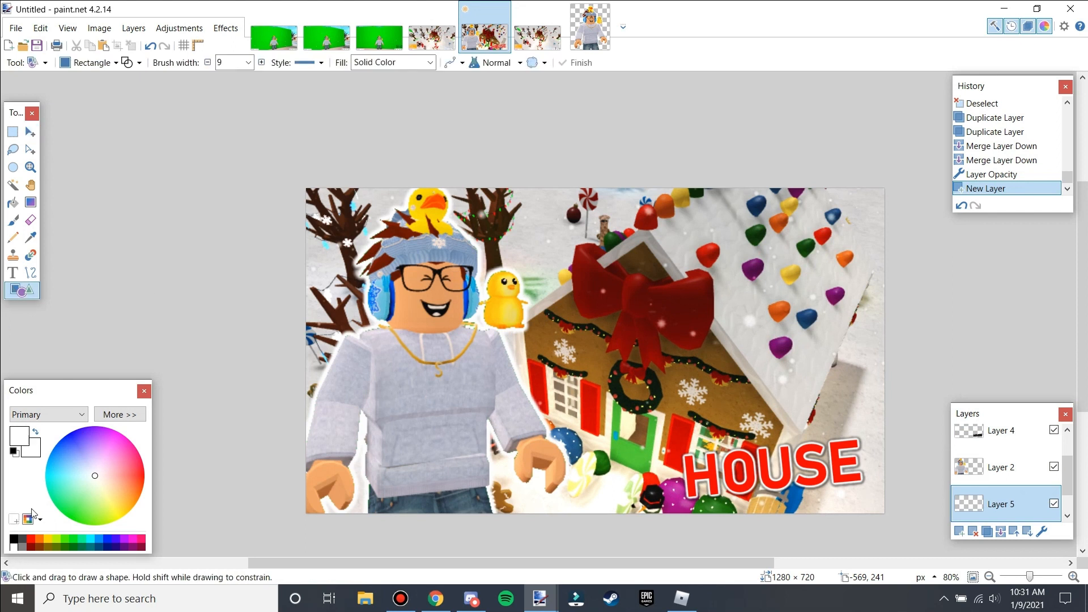
pyautogui.click(261, 62)
pyautogui.click(261, 62)
pyautogui.click(262, 62)
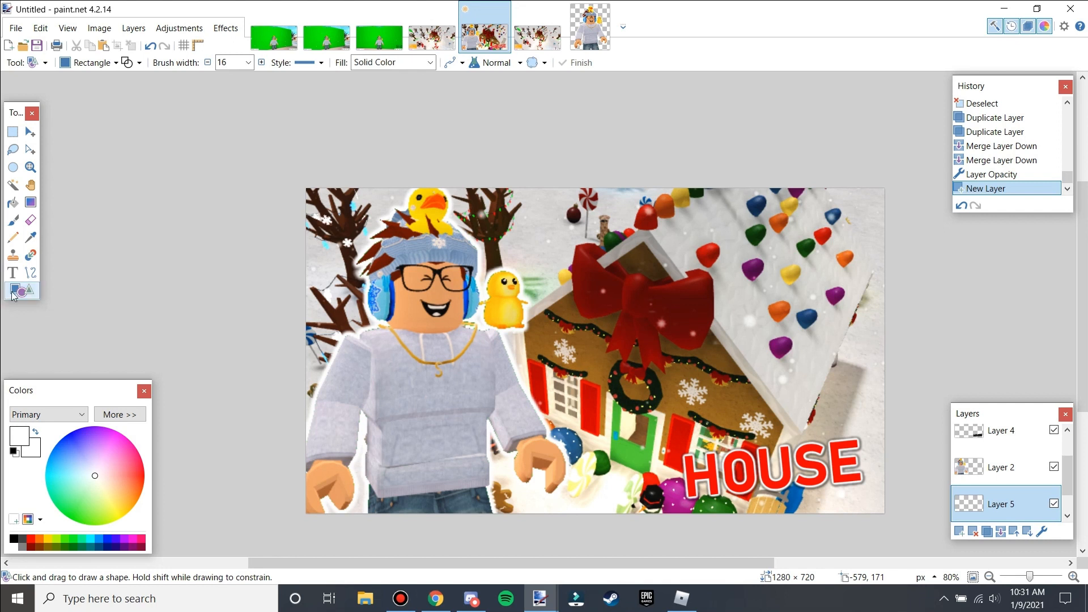
pyautogui.click(90, 62)
pyautogui.click(89, 62)
pyautogui.click(88, 63)
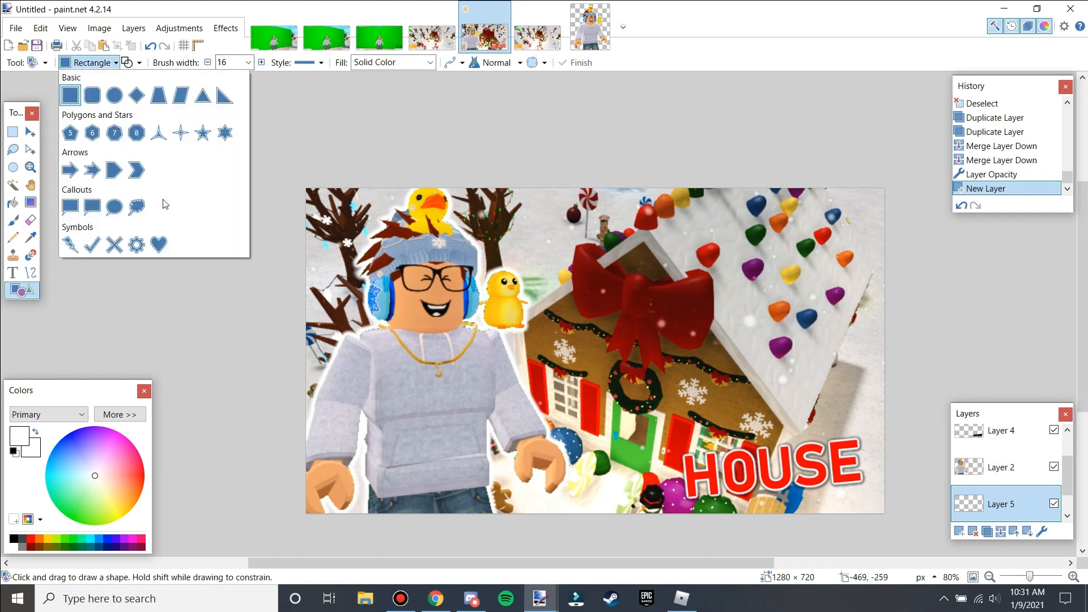
pyautogui.click(113, 65)
pyautogui.tripleClick(261, 62)
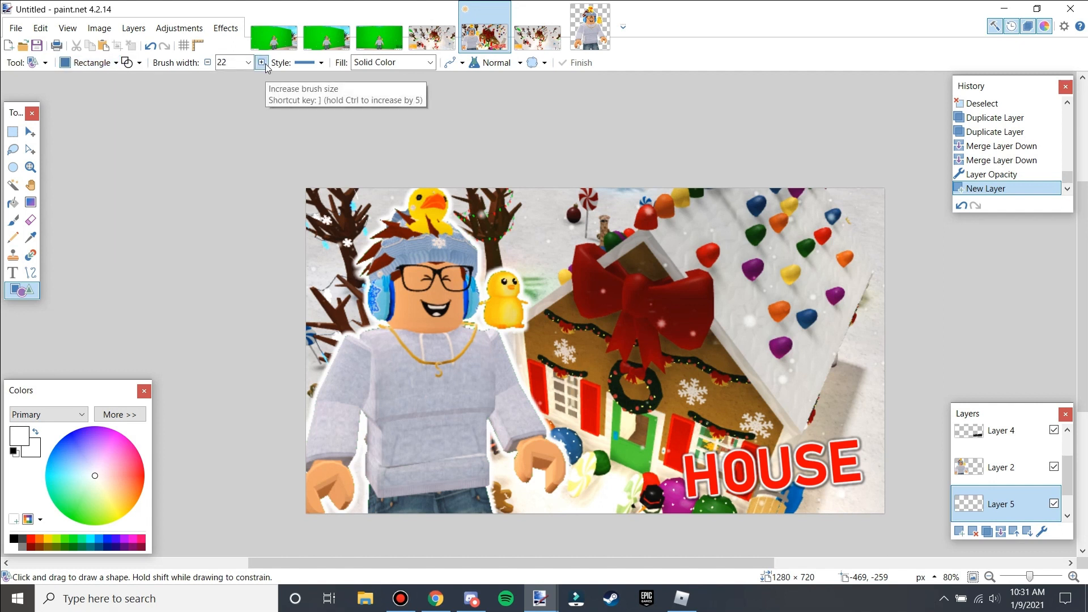
pyautogui.click(261, 64)
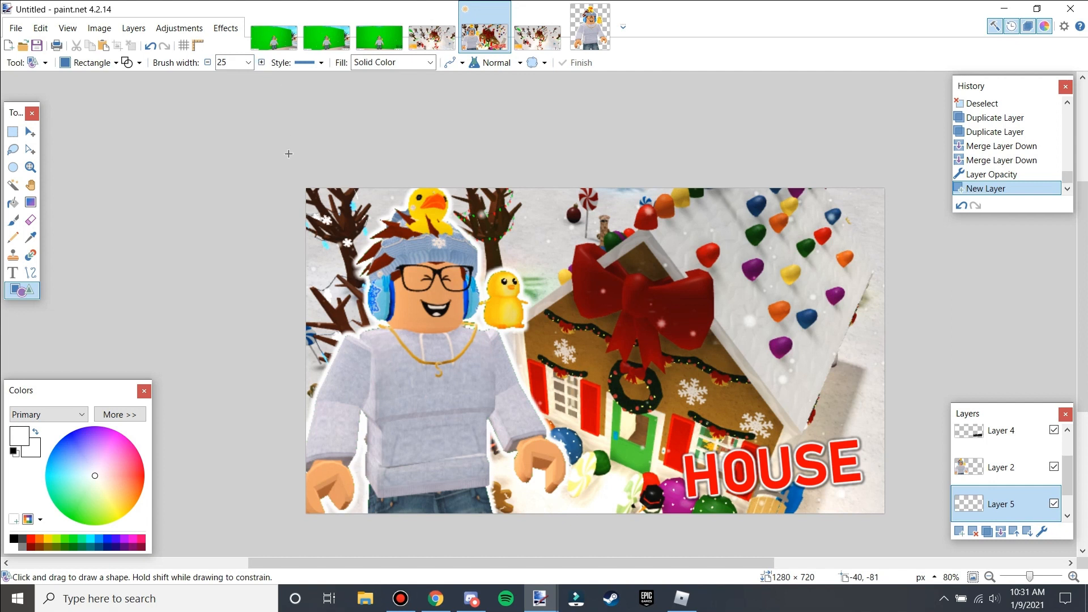
pyautogui.moveTo(305, 187)
pyautogui.mouseDown()
pyautogui.moveTo(509, 349)
pyautogui.moveTo(850, 485)
pyautogui.moveTo(884, 514)
pyautogui.mouseUp()
pyautogui.scroll(3, 893, 340)
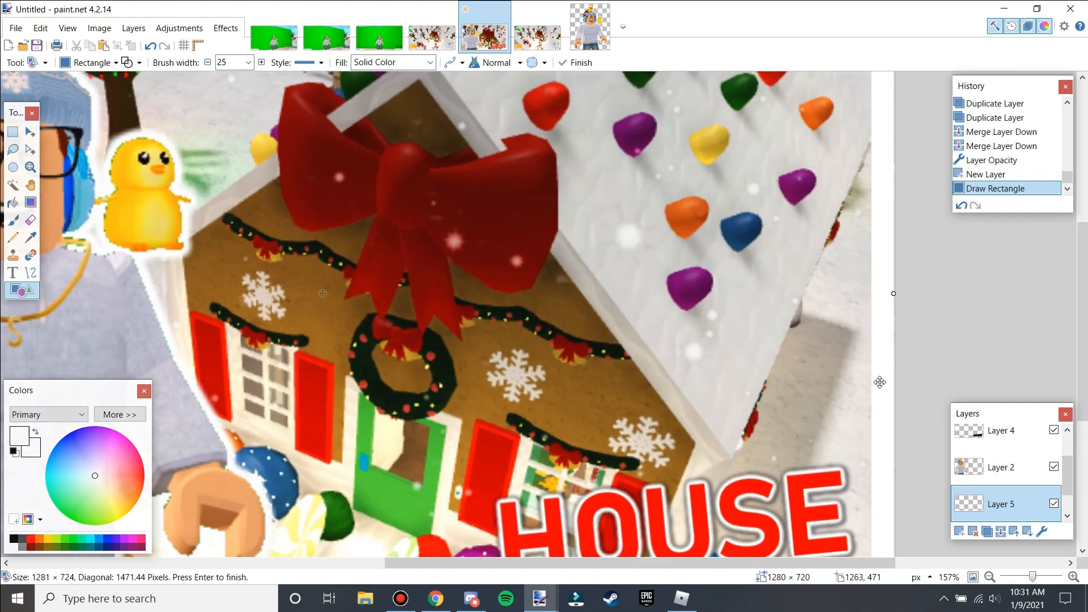
pyautogui.moveTo(895, 295); pyautogui.dragTo(894, 291)
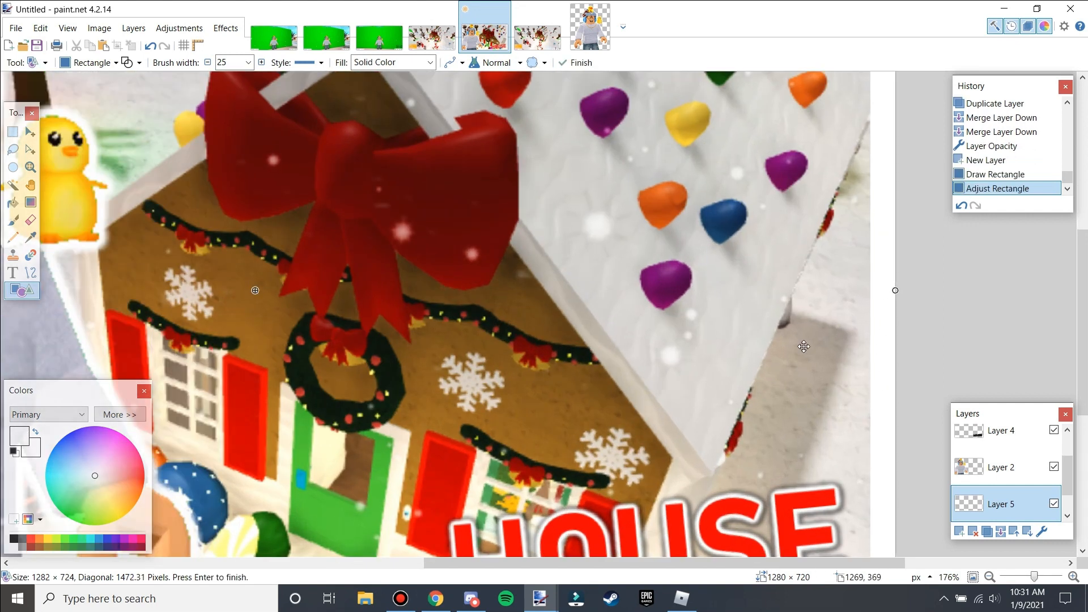
pyautogui.scroll(-5, 893, 291)
pyautogui.scroll(10, 453, 387)
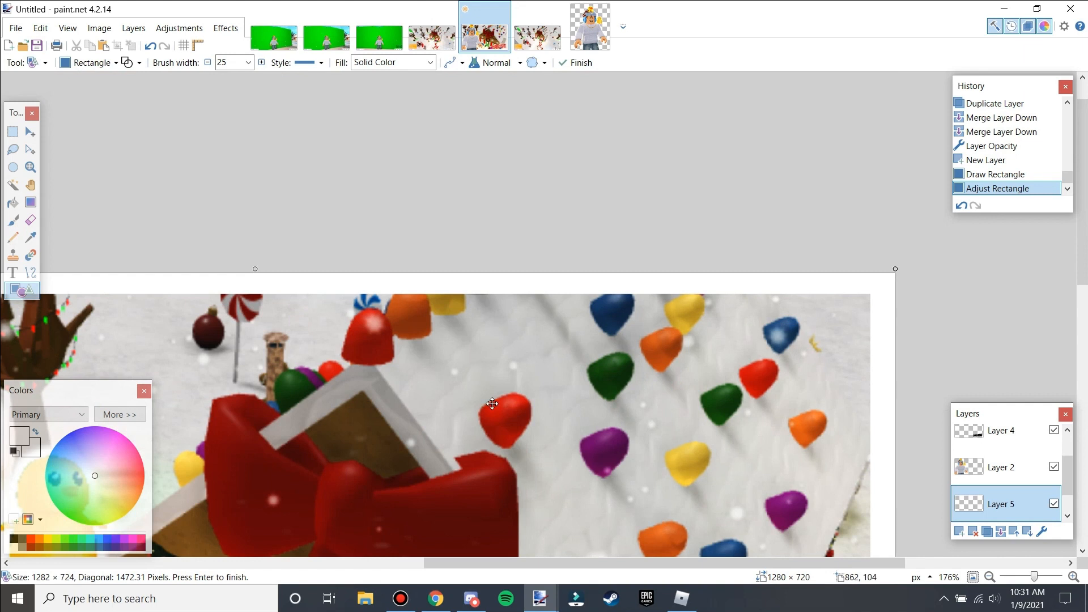
pyautogui.scroll(-5, 492, 403)
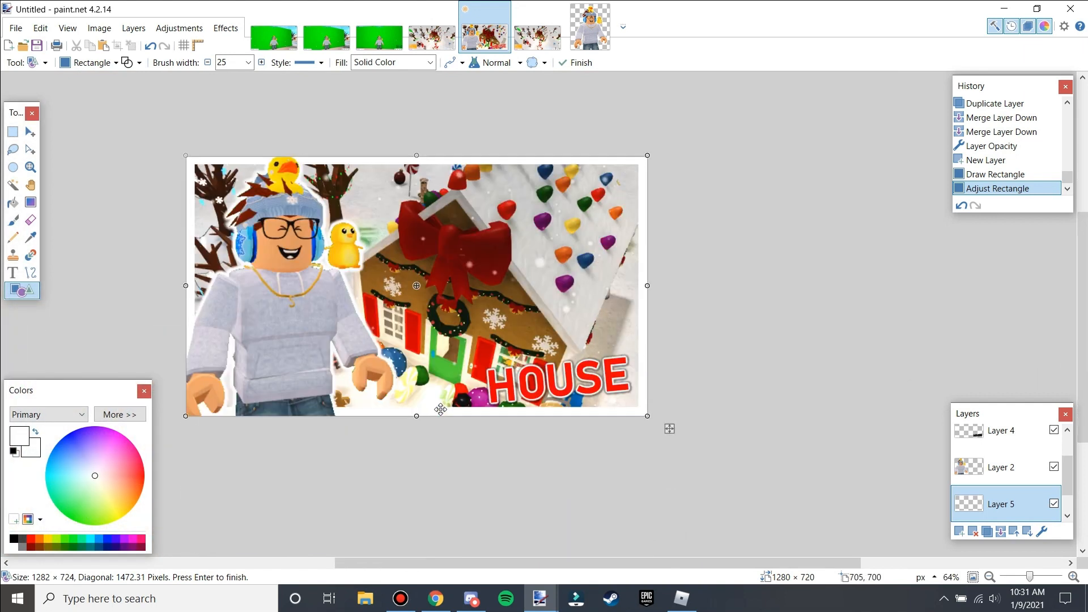
pyautogui.press('Return')
# Set the white rectangle layer's blend mode to Overlay and its opacity to 68.
pyautogui.click(1041, 532)
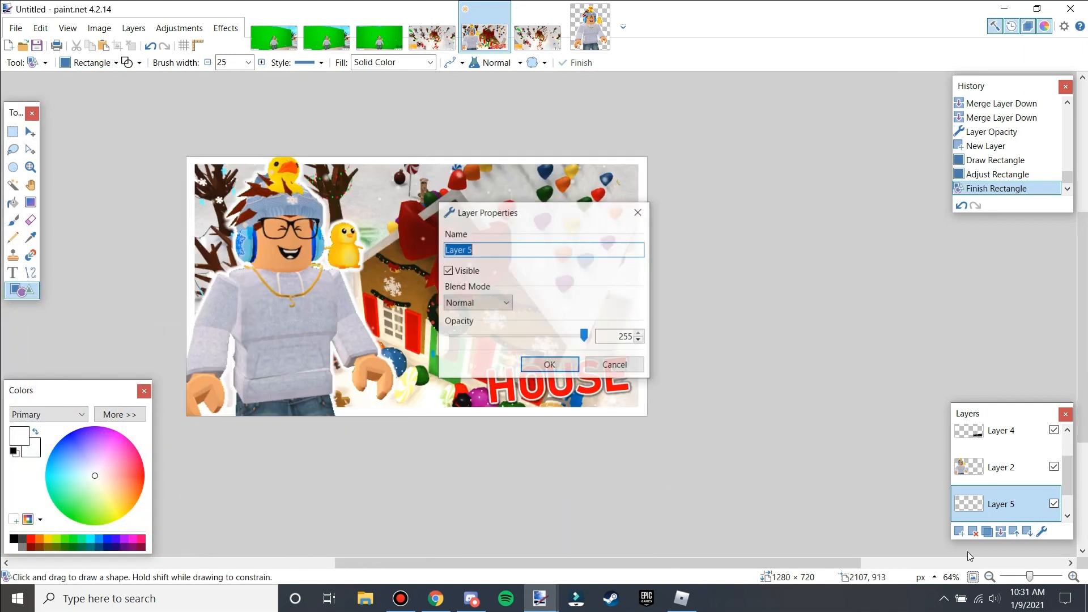
pyautogui.click(500, 304)
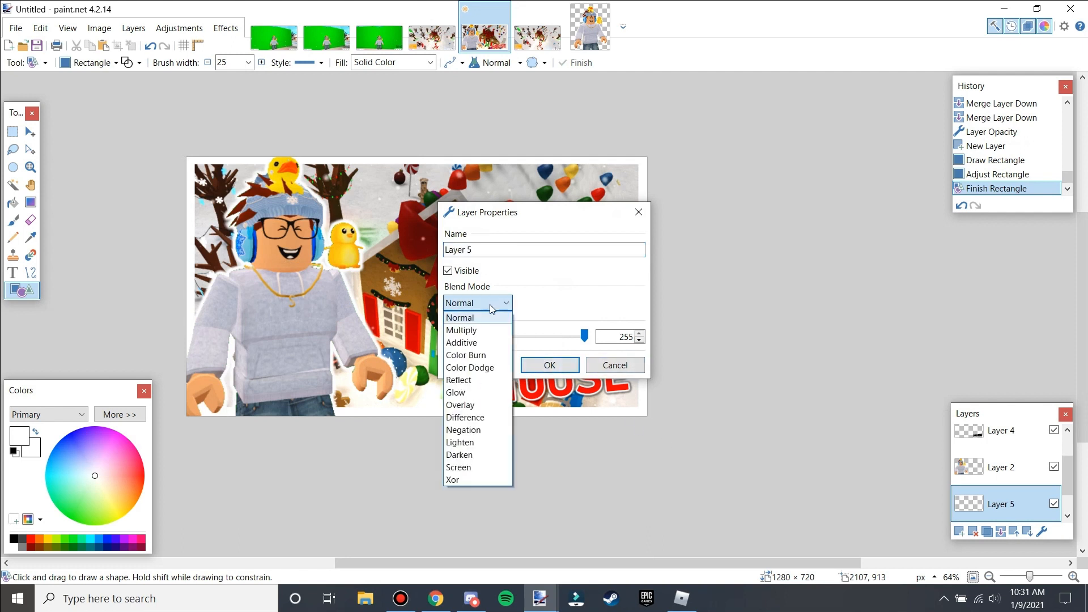
pyautogui.click(464, 406)
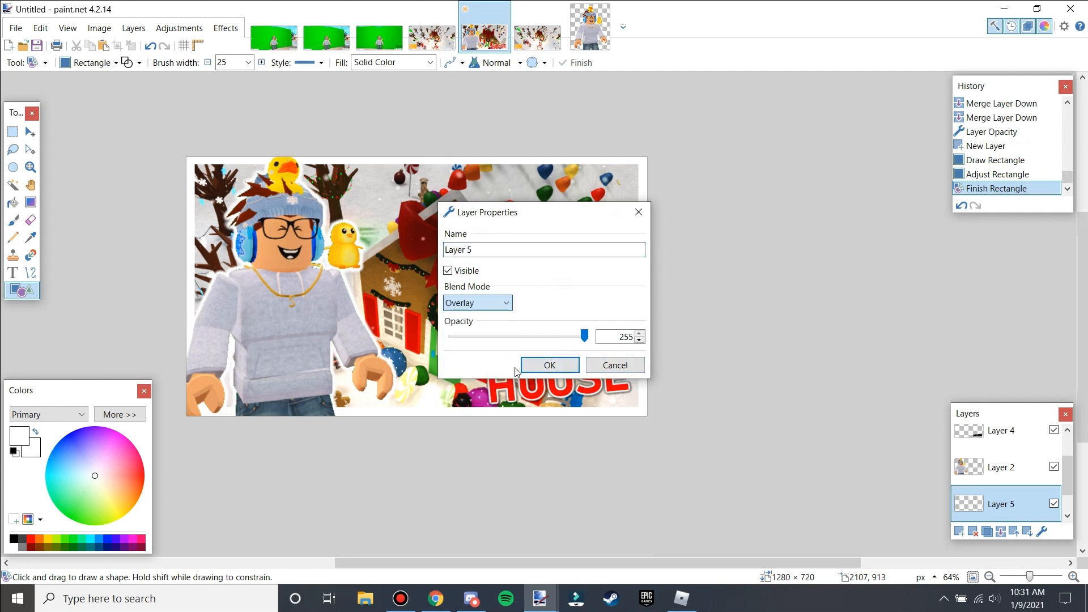
pyautogui.moveTo(587, 339); pyautogui.dragTo(552, 340)
pyautogui.moveTo(533, 342); pyautogui.dragTo(504, 343)
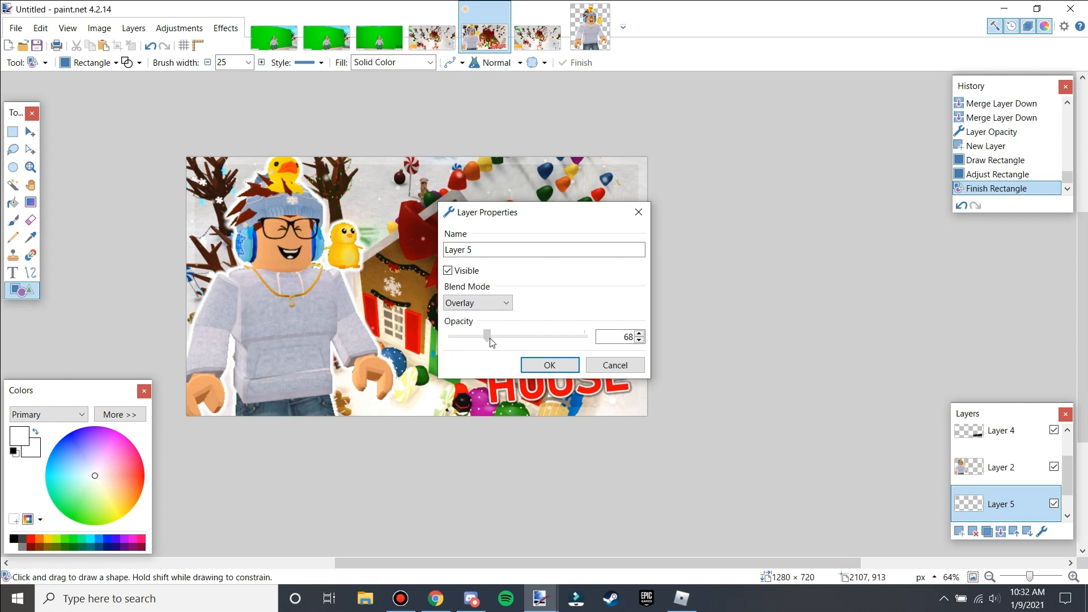
pyautogui.click(549, 364)
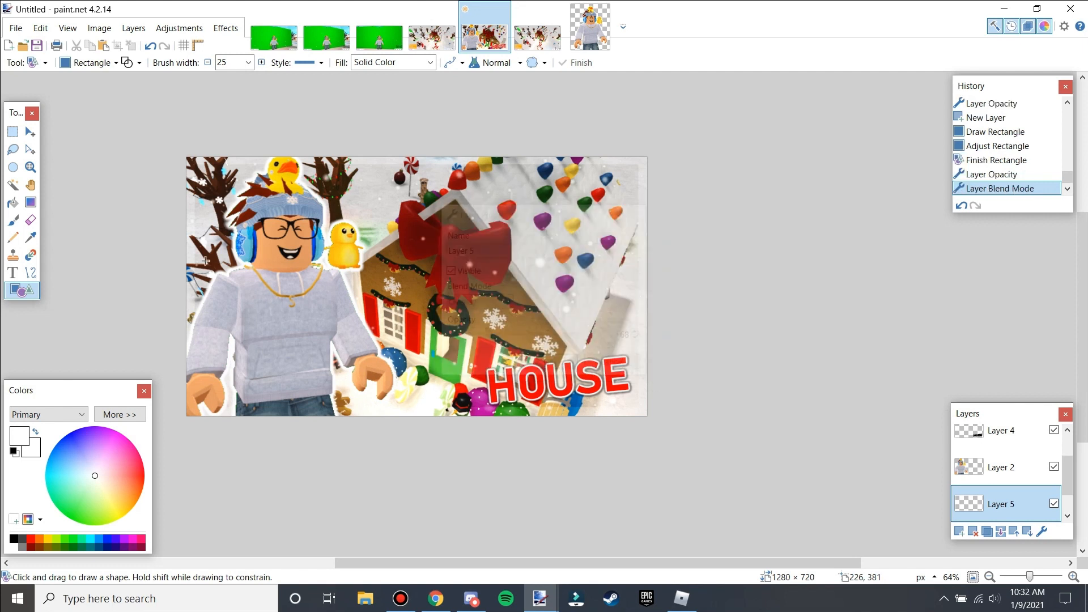
# Select everything outside the frame's inner area and fill it with black on a new layer, then deselect.
pyautogui.click(12, 186)
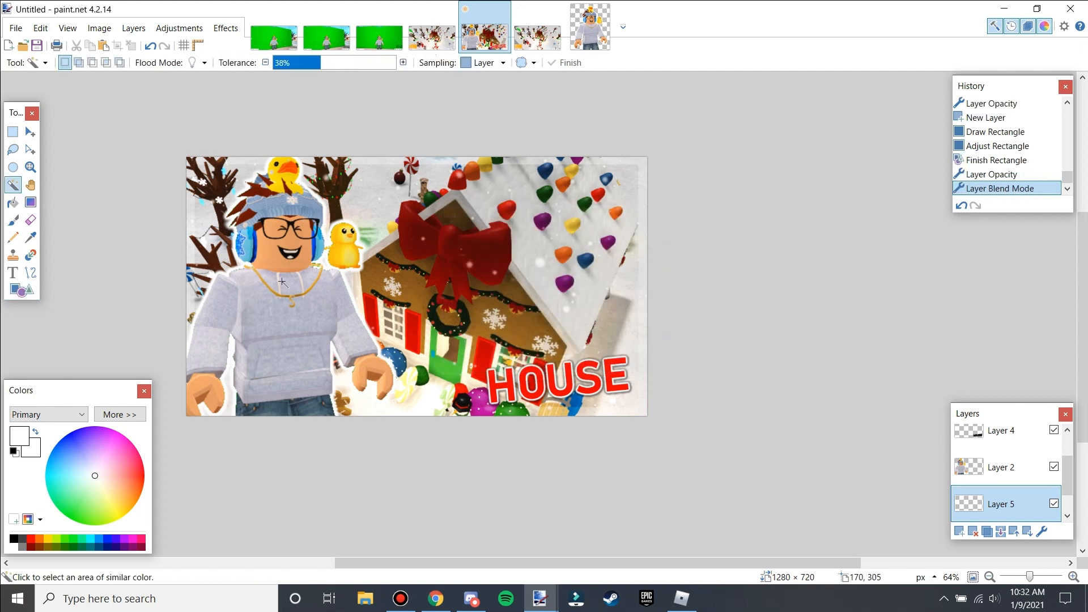
pyautogui.click(389, 232)
pyautogui.click(14, 538)
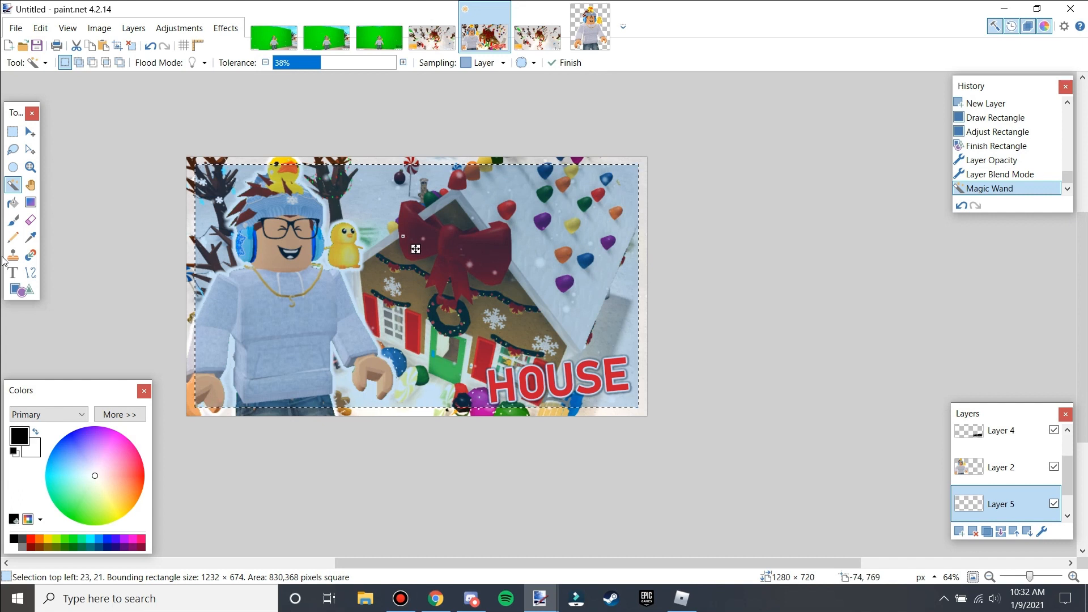
pyautogui.click(13, 131)
pyautogui.hotkey('ctrl', 'i')
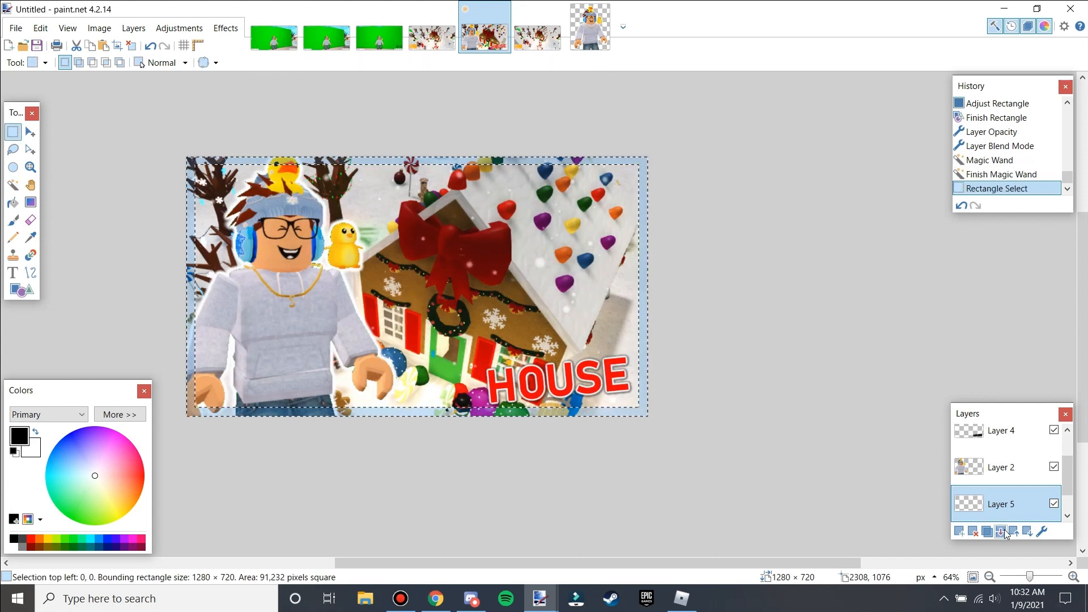
pyautogui.hotkey('ctrl', 'shift', 'n')
pyautogui.press('BackSpace')
pyautogui.hotkey('ctrl', 'd')
# Re-apply Gaussian Blur to the black border and move its layer down one position.
pyautogui.hotkey('ctrl', 'f')
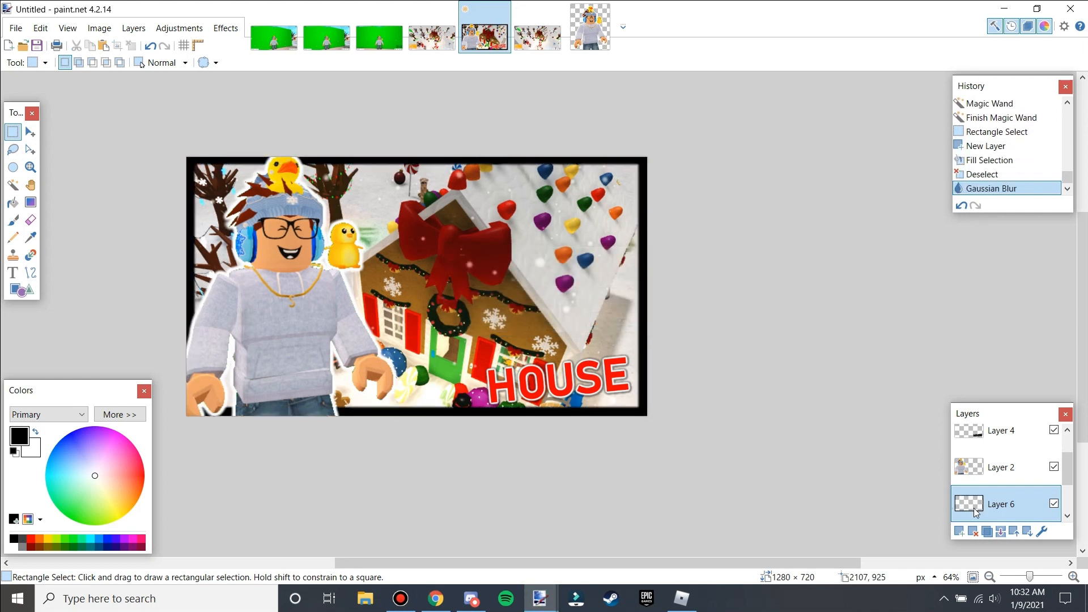
pyautogui.click(1027, 532)
# Duplicate the black border layer several times and merge all the copies down into one layer.
pyautogui.click(986, 532)
pyautogui.click(986, 531)
pyautogui.click(986, 532)
pyautogui.click(987, 532)
pyautogui.click(987, 532)
pyautogui.click(986, 531)
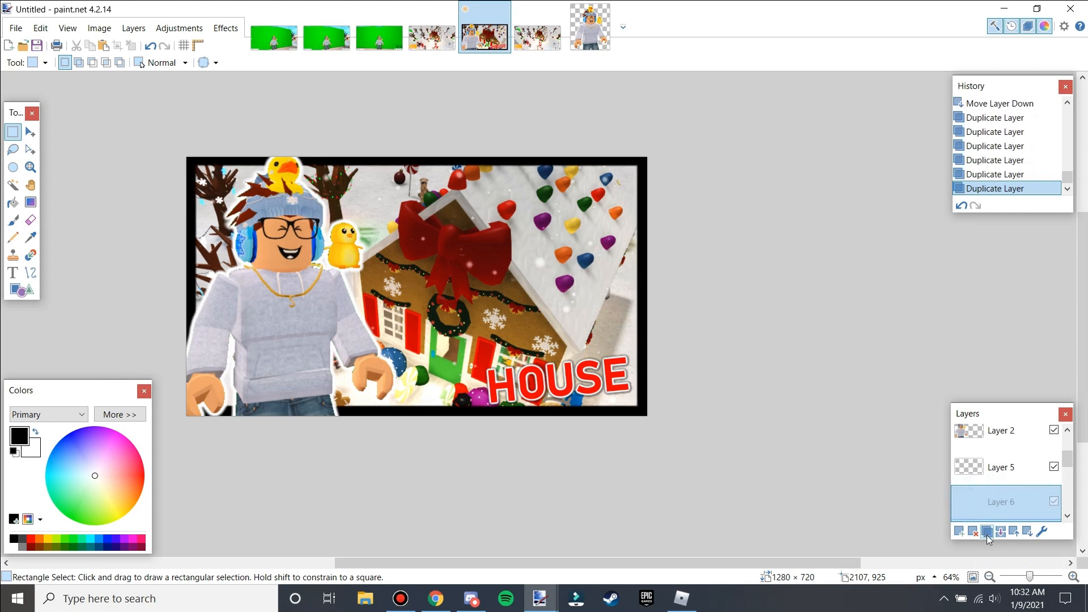
pyautogui.hotkey('ctrl', 'z')
pyautogui.hotkey('ctrl', 'z')
pyautogui.hotkey('ctrl', 'z')
pyautogui.hotkey('ctrl', 'z')
pyautogui.hotkey('ctrl', 'z')
pyautogui.hotkey('ctrl', 'z')
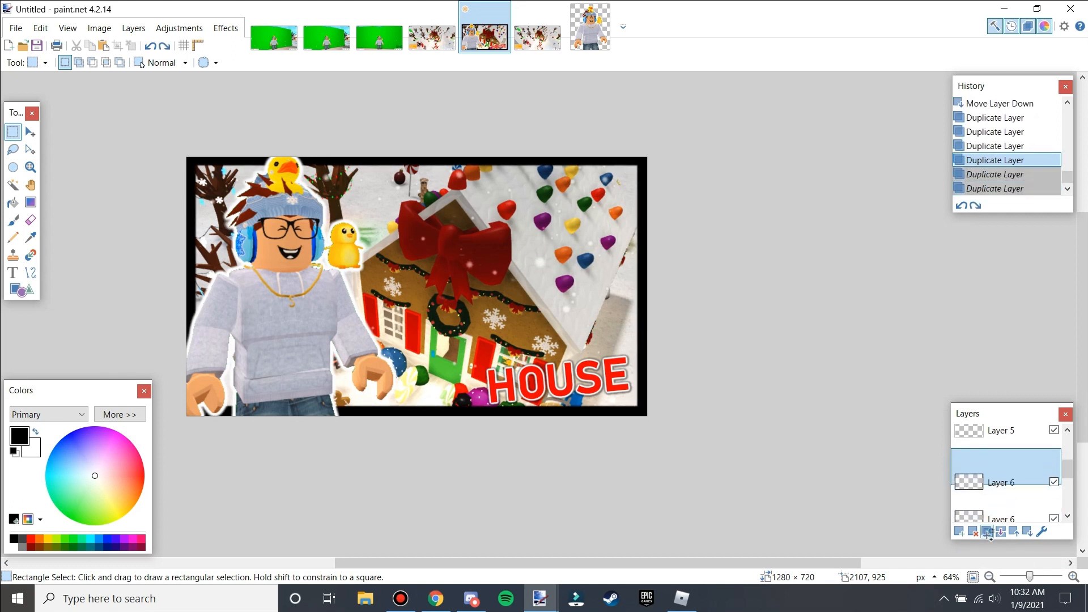
pyautogui.click(987, 532)
pyautogui.click(987, 532)
pyautogui.click(987, 531)
pyautogui.click(986, 532)
pyautogui.click(987, 532)
pyautogui.click(986, 531)
pyautogui.click(987, 531)
pyautogui.click(986, 531)
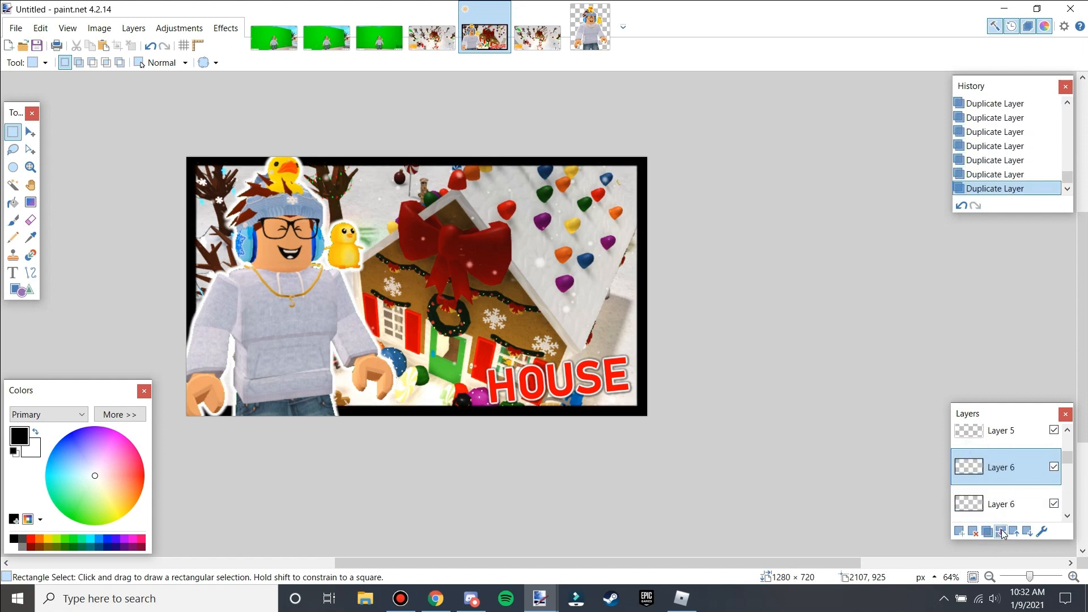
pyautogui.click(1001, 532)
pyautogui.click(1001, 531)
pyautogui.click(1000, 532)
pyautogui.click(1000, 531)
pyautogui.click(1000, 532)
pyautogui.click(1001, 531)
pyautogui.click(1001, 532)
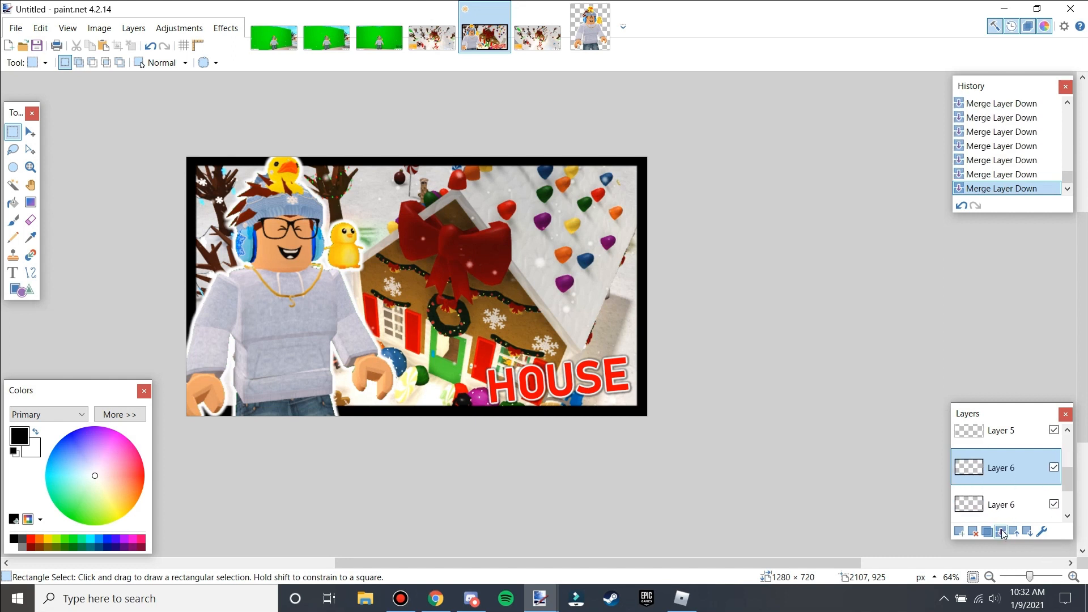
pyautogui.click(1001, 532)
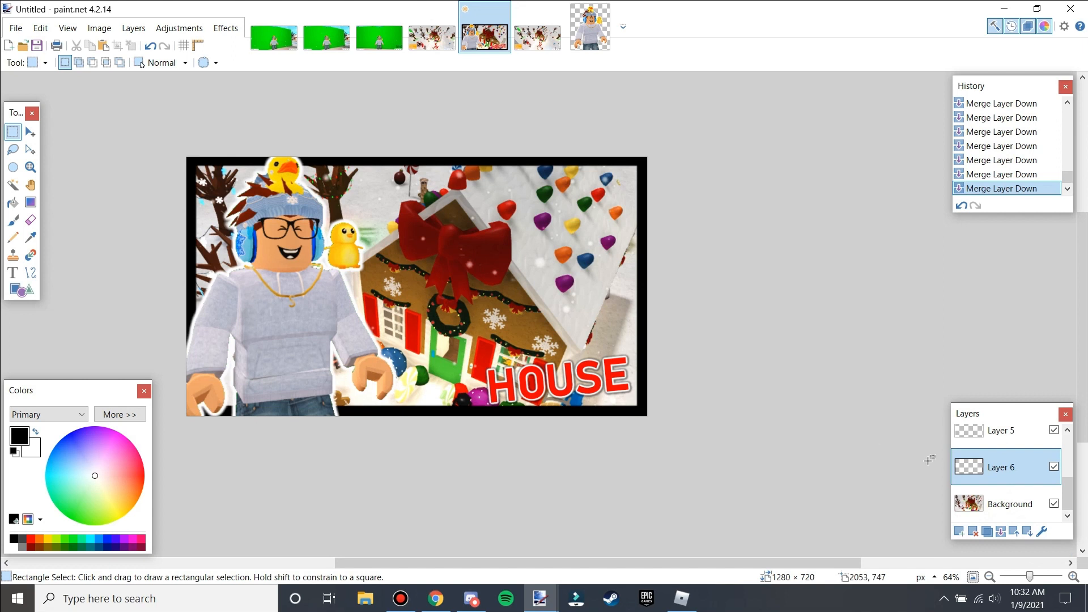
# Set the merged black border layer to Overlay blend mode at 68 opacity.
pyautogui.click(1044, 531)
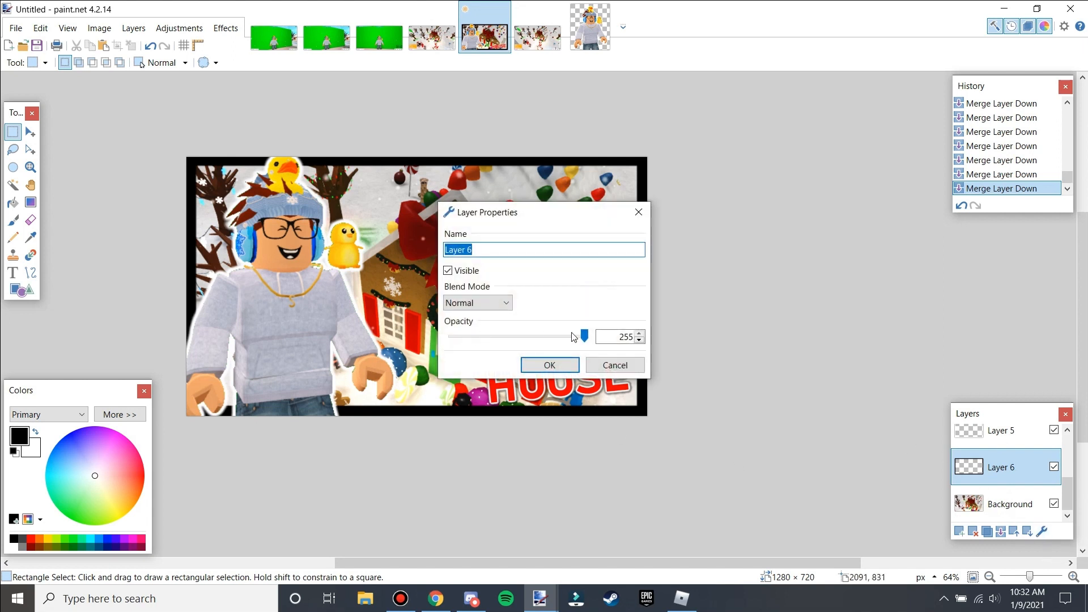
pyautogui.moveTo(588, 335); pyautogui.dragTo(487, 336)
pyautogui.click(639, 339)
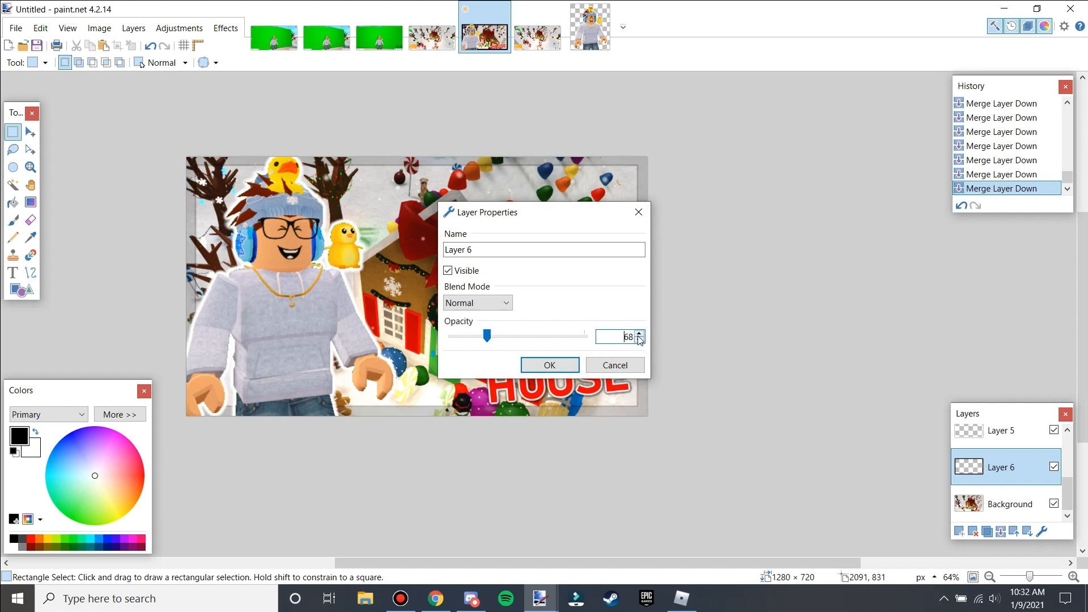
pyautogui.click(467, 303)
pyautogui.click(469, 404)
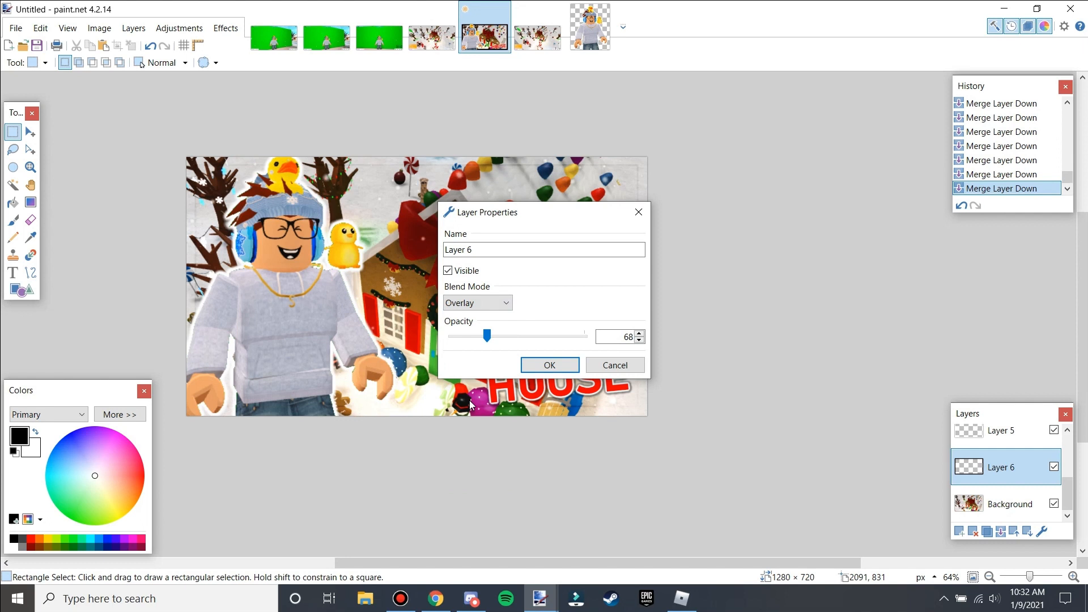
pyautogui.moveTo(571, 218); pyautogui.dragTo(862, 286)
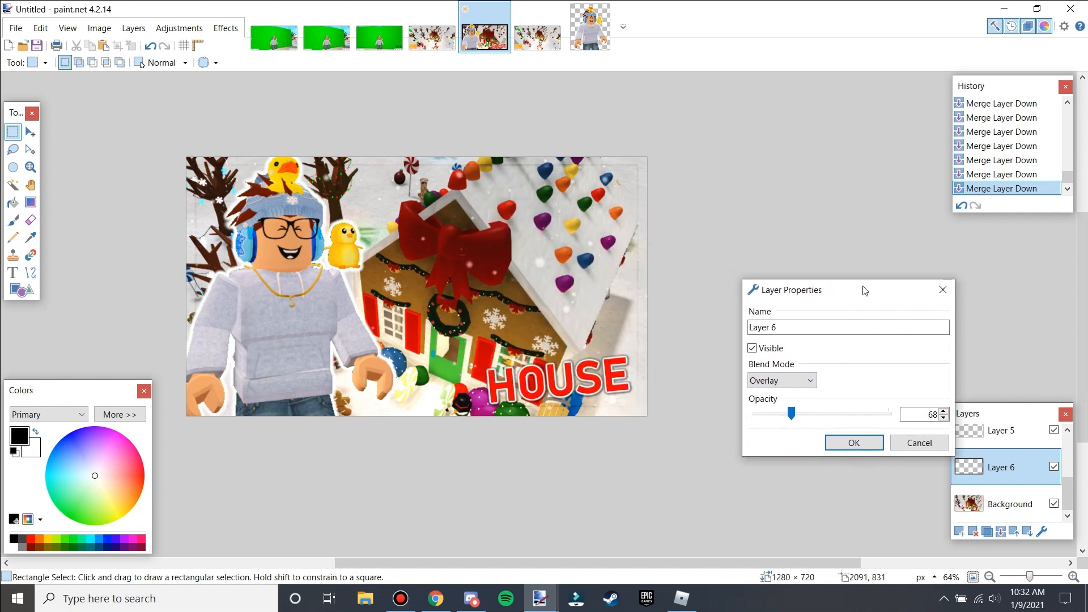
pyautogui.click(850, 445)
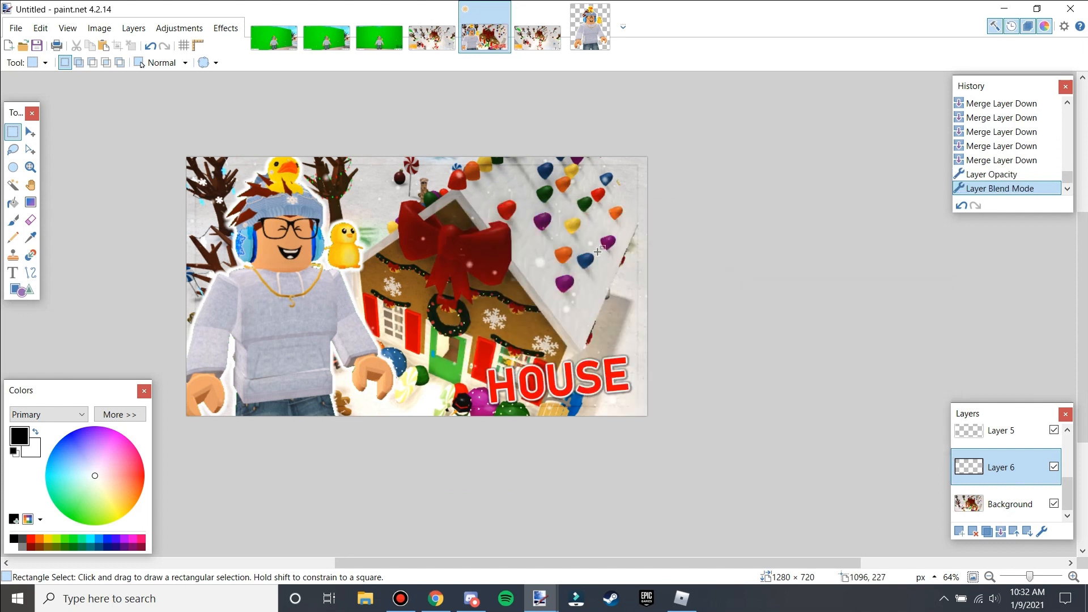
# Flatten the thumbnail image into a single layer.
pyautogui.moveTo(727, 563); pyautogui.dragTo(647, 553)
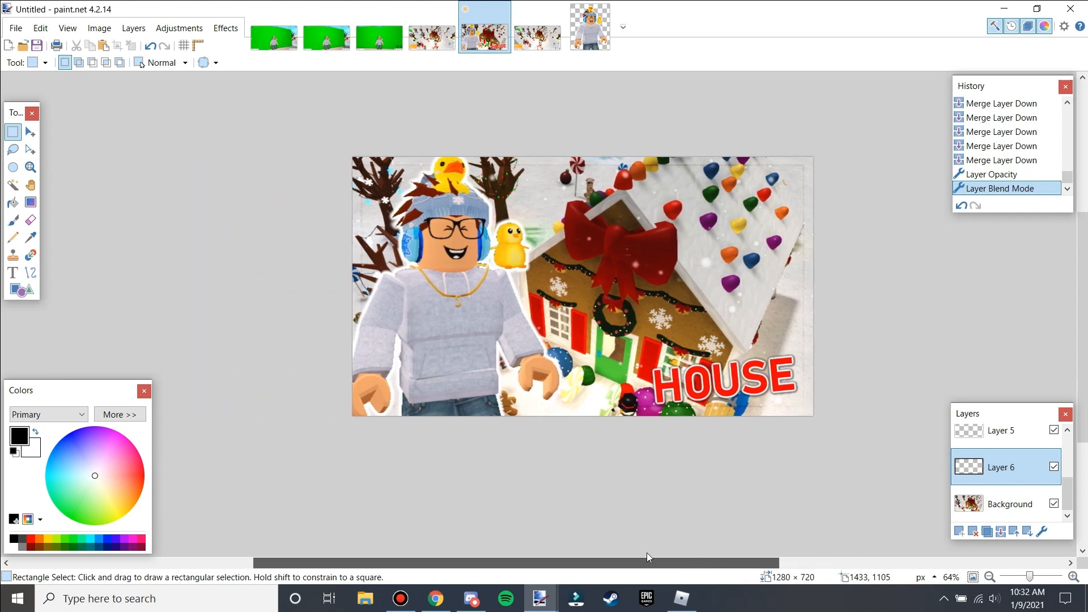
pyautogui.scroll(2, 713, 333)
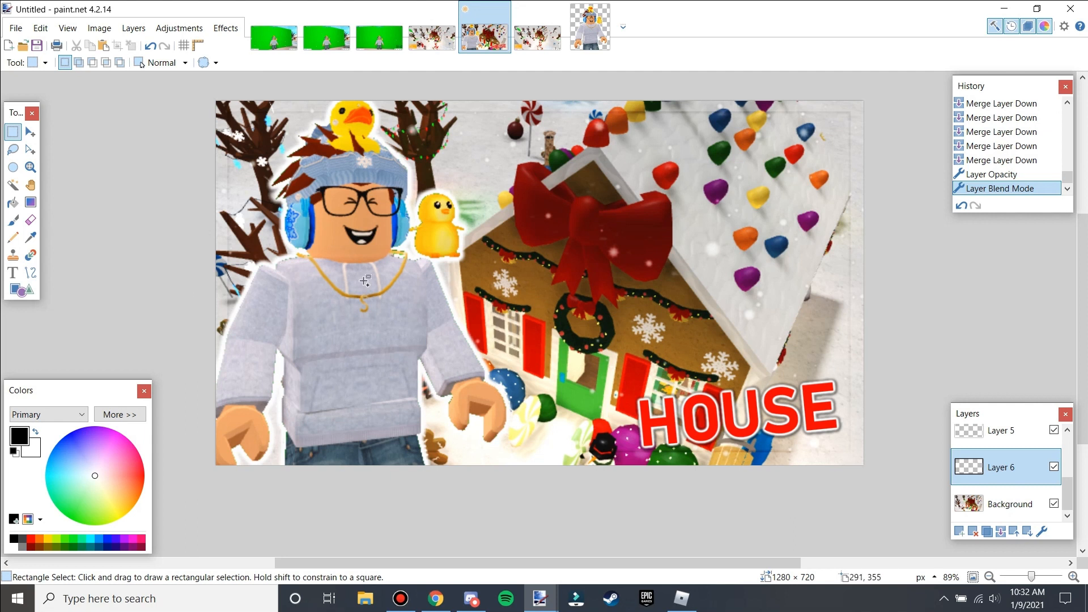
pyautogui.hotkey('ctrl', 'shift', 'f')
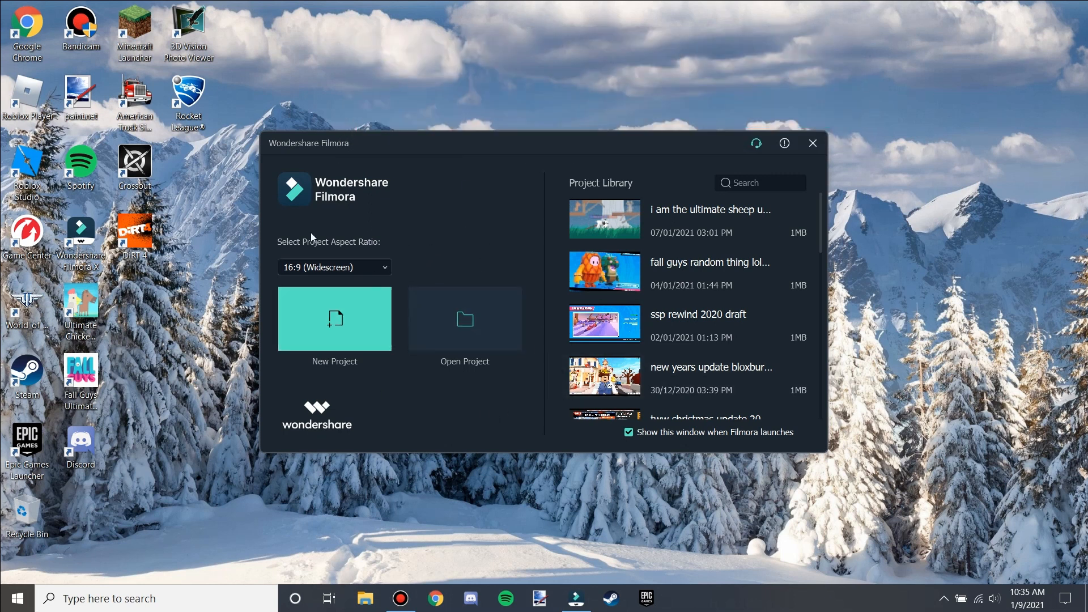
pyautogui.scroll(-8, 646, 275)
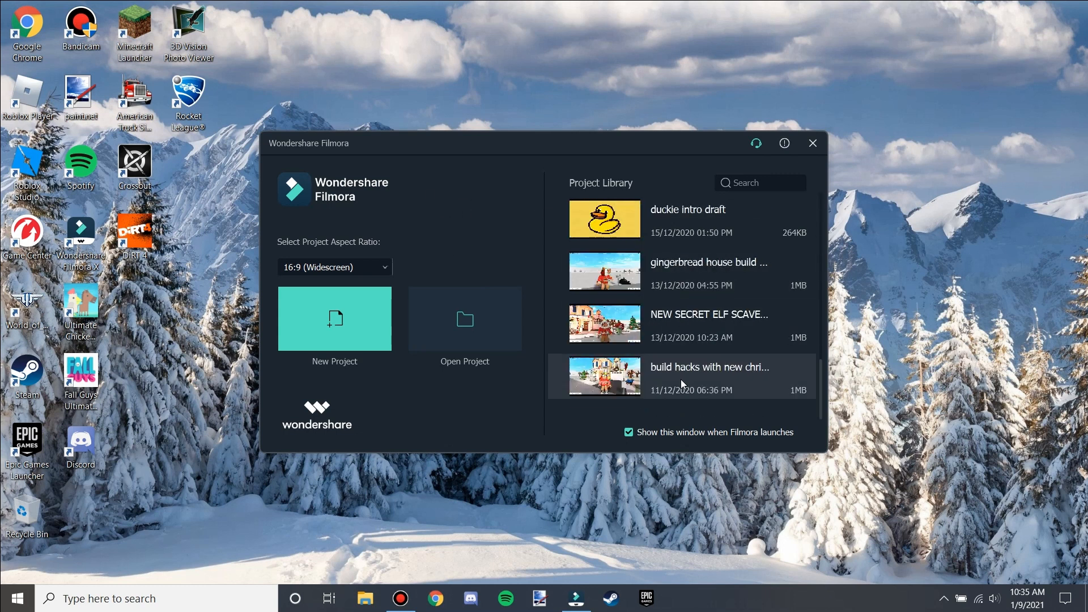
pyautogui.scroll(3, 681, 379)
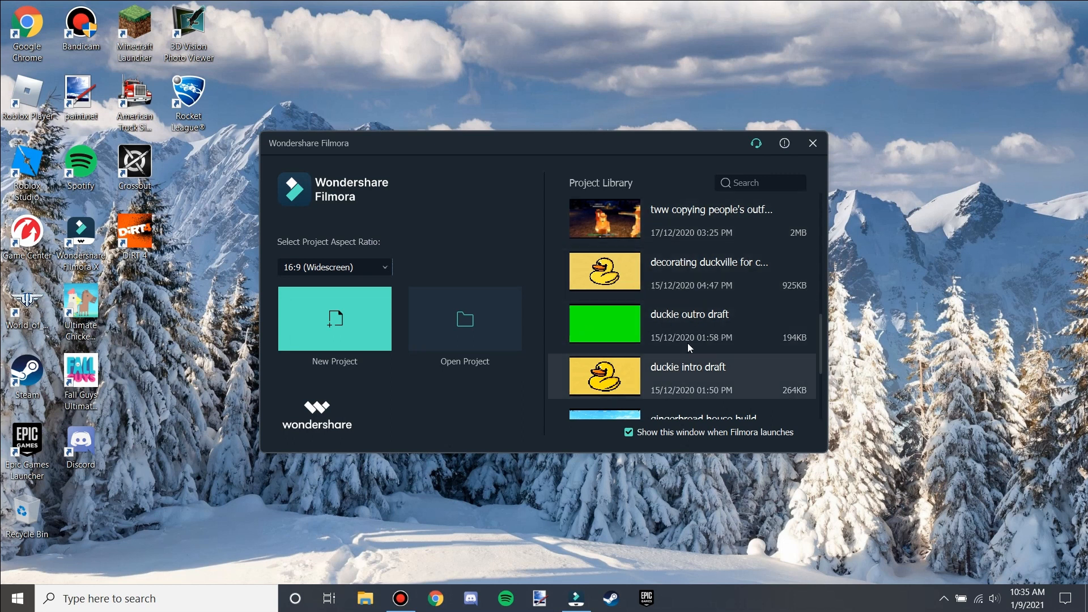
pyautogui.scroll(-3, 679, 335)
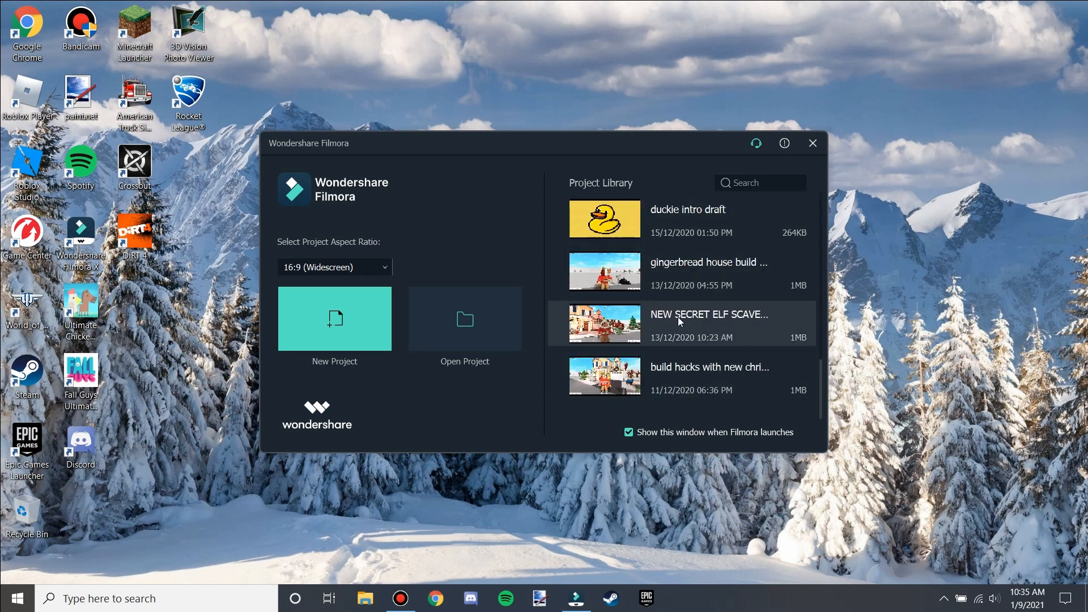
pyautogui.scroll(10, 681, 312)
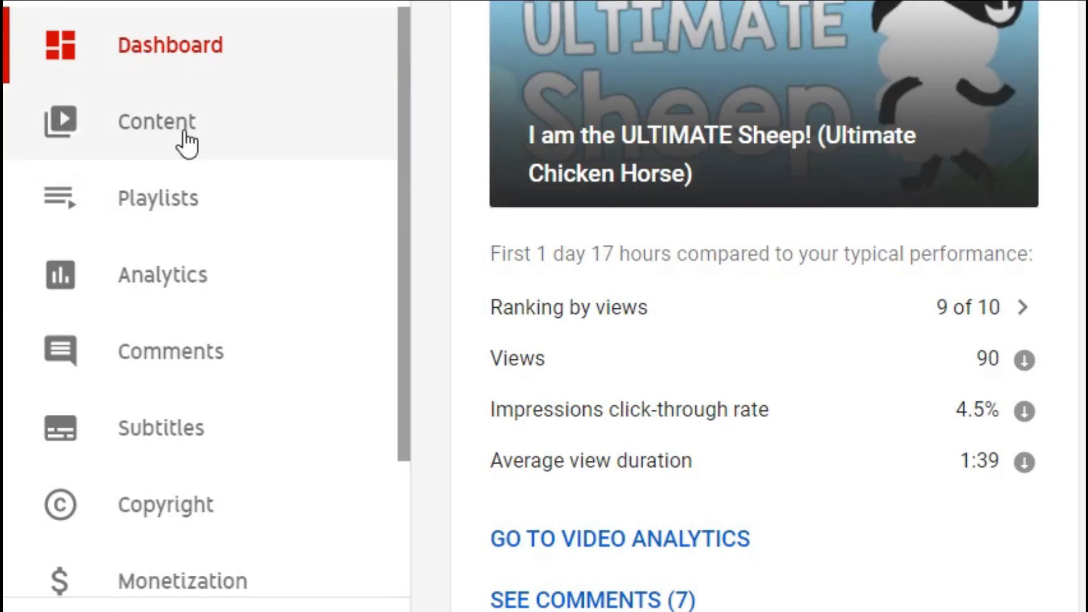
# Switch to YouTube Studio, open the Audio library, and filter free music by Attribution not required.
pyautogui.scroll(-3, 151, 202)
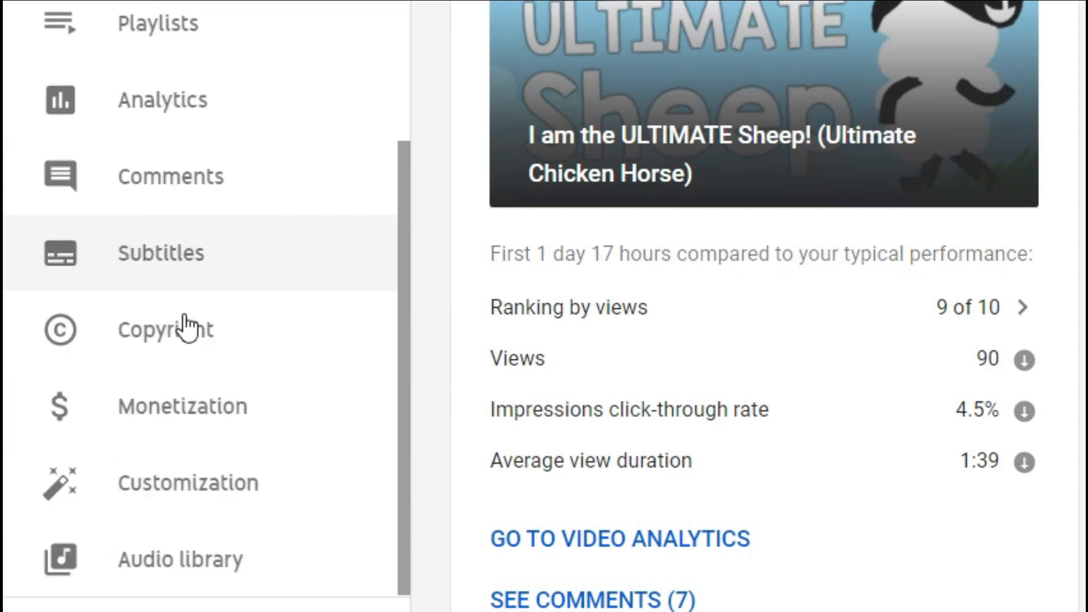
pyautogui.click(186, 538)
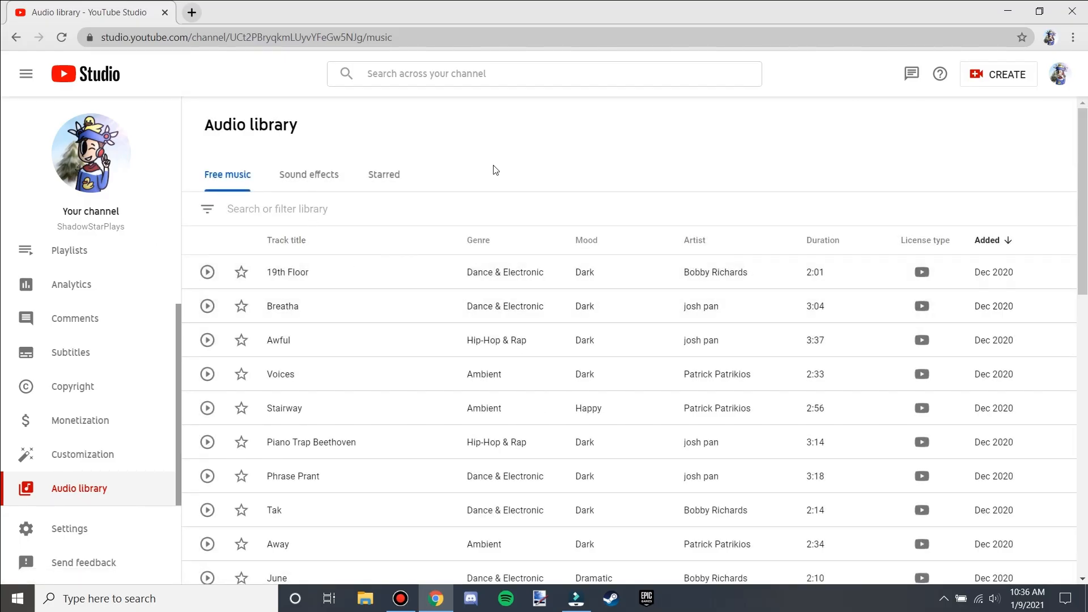
pyautogui.click(319, 208)
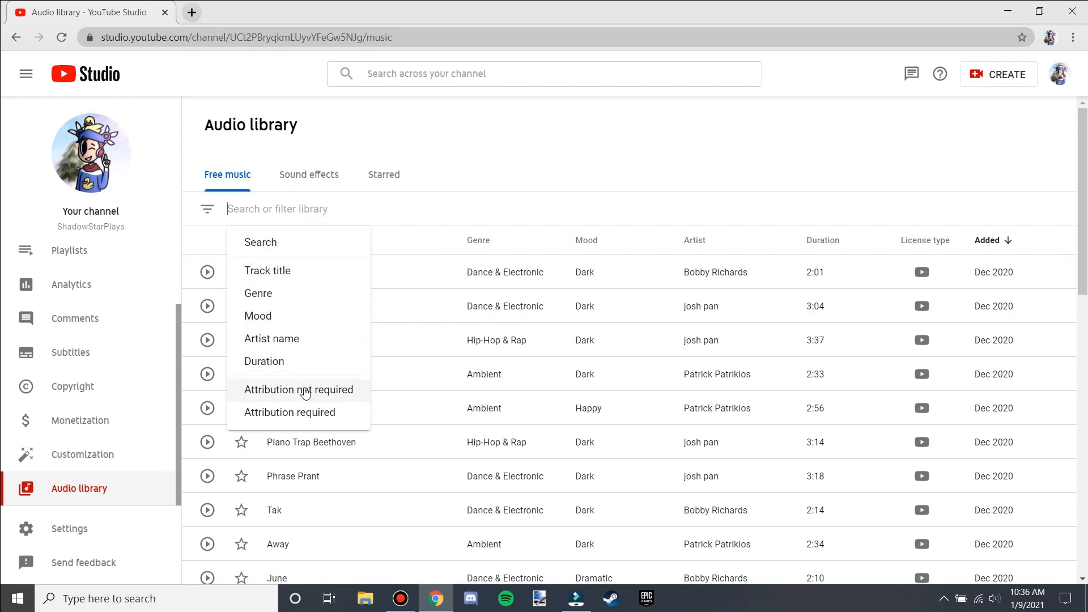
pyautogui.click(306, 391)
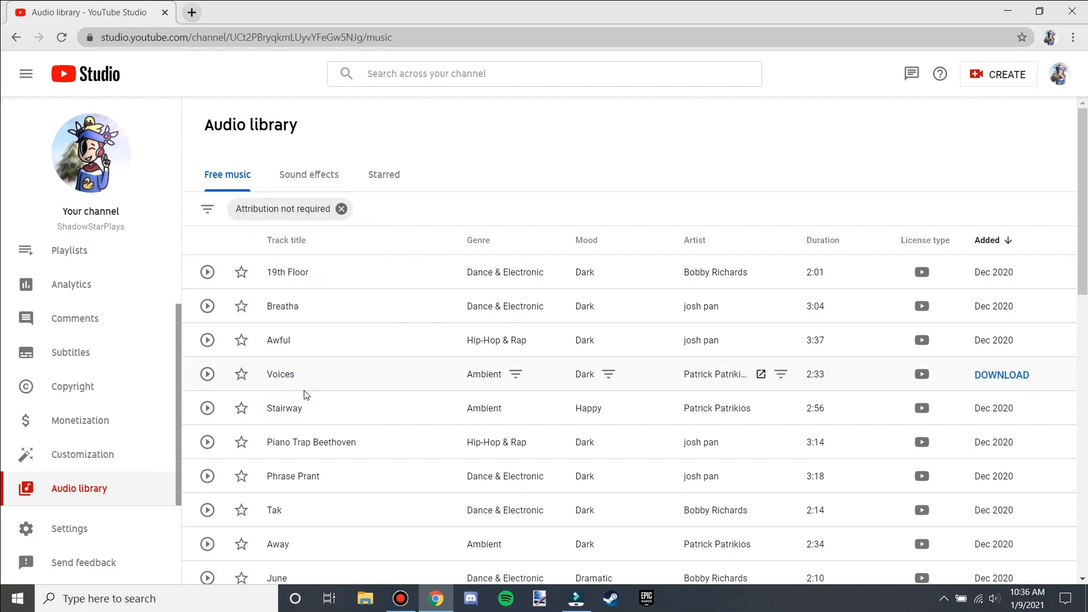
# Open the Mood and Genre filter lists to examine their options, closing each without applying.
pyautogui.click(372, 209)
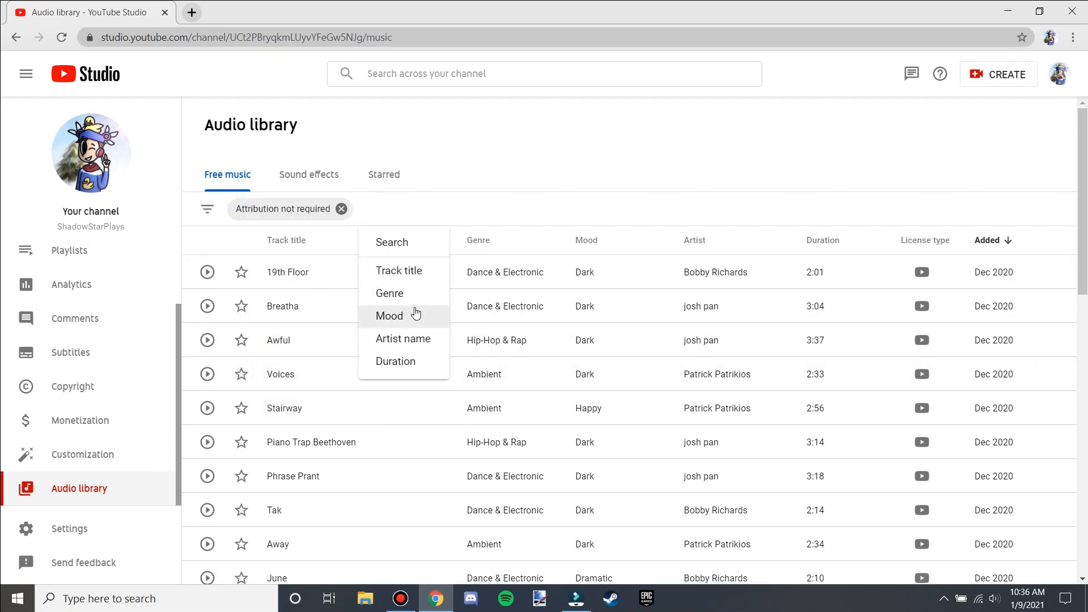
pyautogui.click(416, 313)
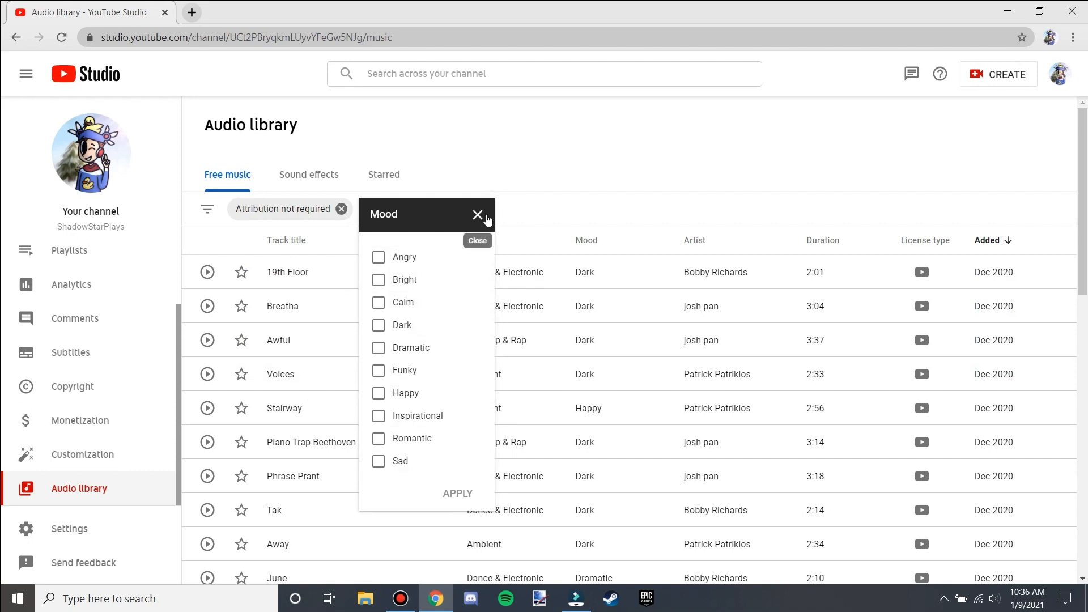
pyautogui.click(486, 216)
pyautogui.click(426, 214)
pyautogui.click(405, 292)
pyautogui.scroll(-1, 447, 302)
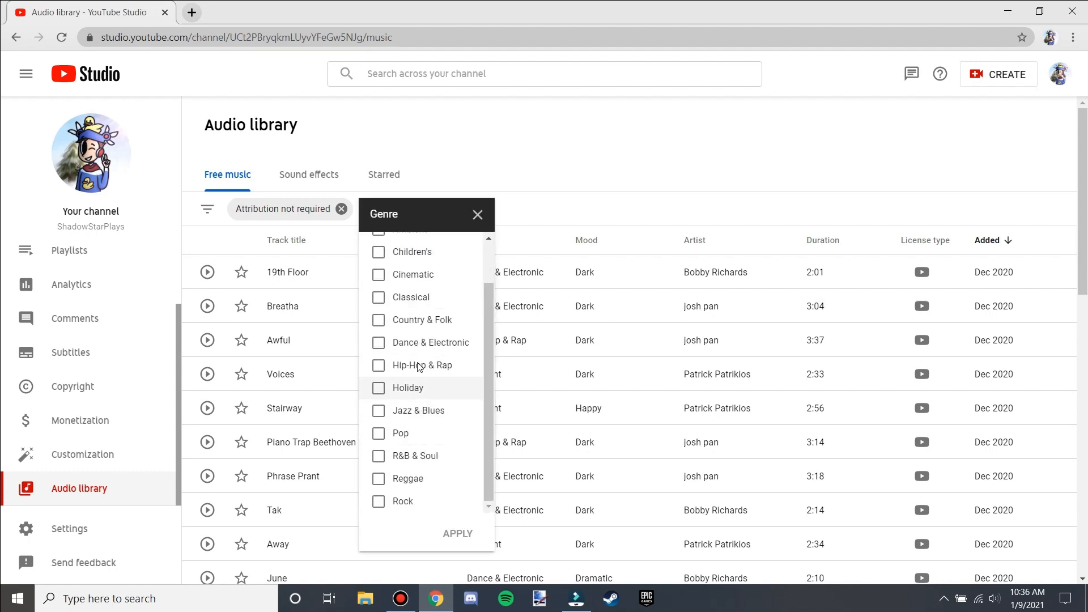
pyautogui.click(478, 214)
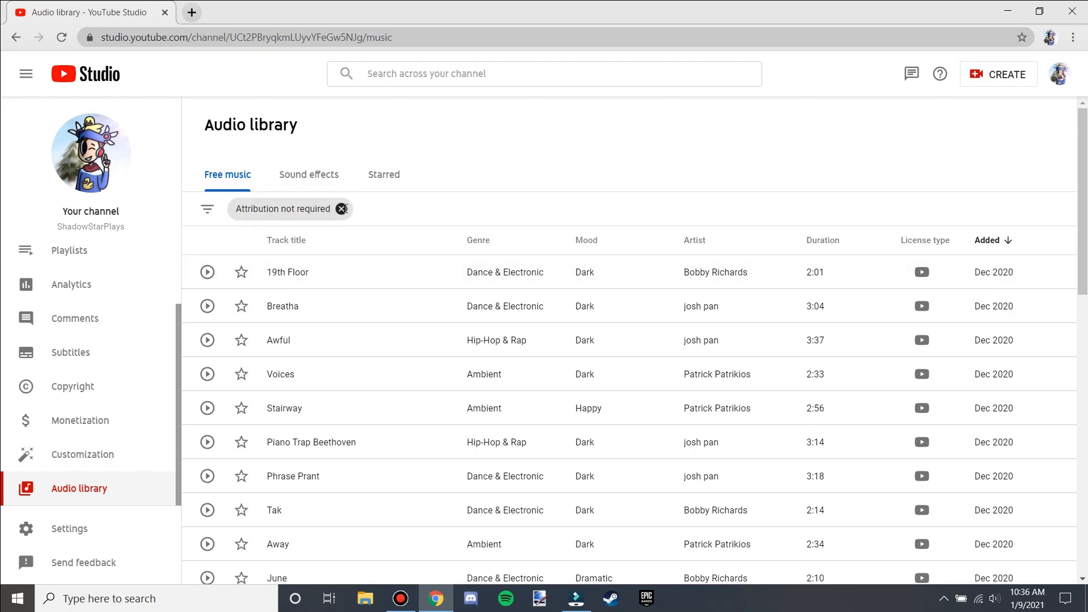
# Replace the filter with Attribution required, check a track's license details, then remove the filter.
pyautogui.click(341, 208)
pyautogui.click(344, 218)
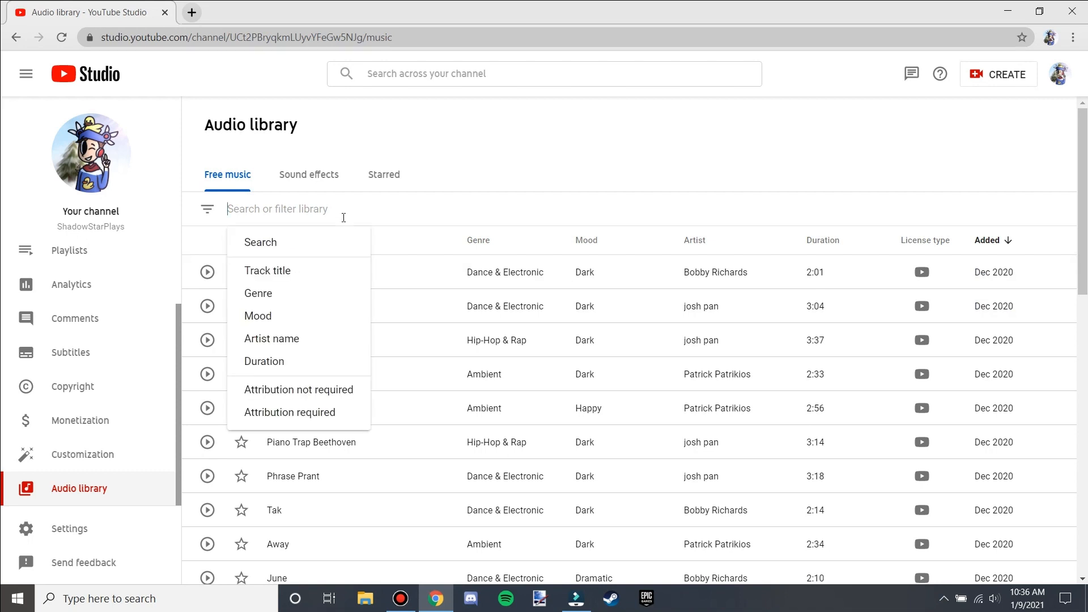
pyautogui.click(314, 412)
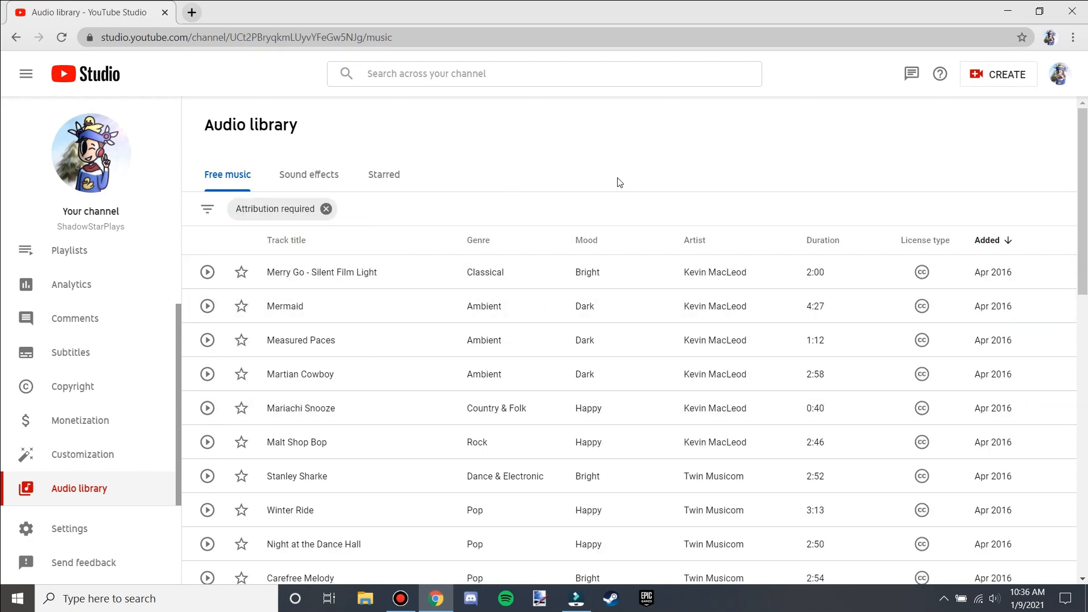
pyautogui.moveTo(930, 274)
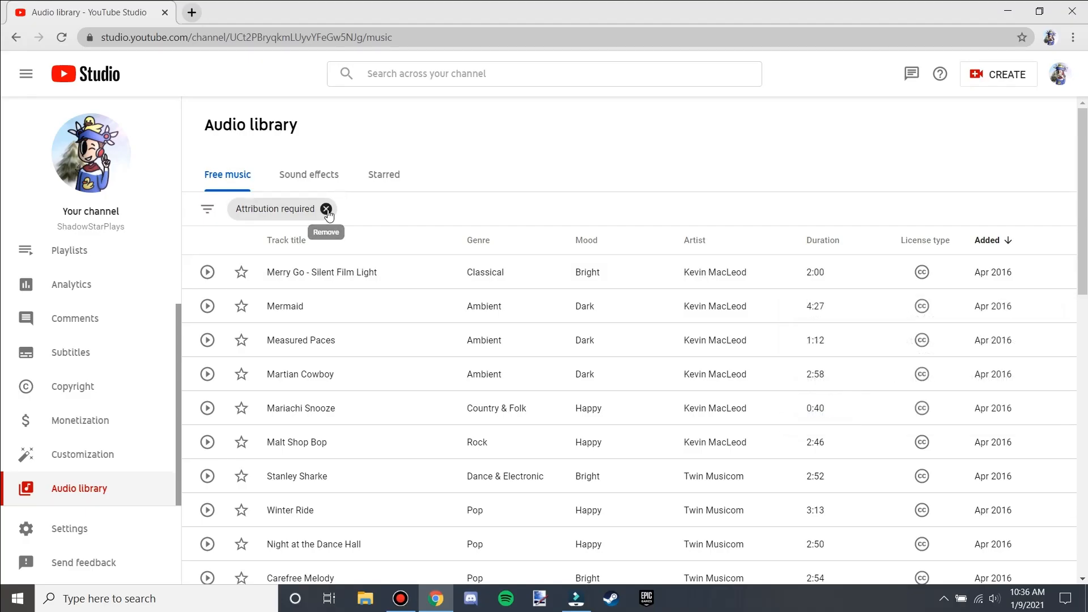
pyautogui.click(327, 209)
# Open the Sound effects tab and filter it to durations shorter than 0:10.
pyautogui.click(310, 176)
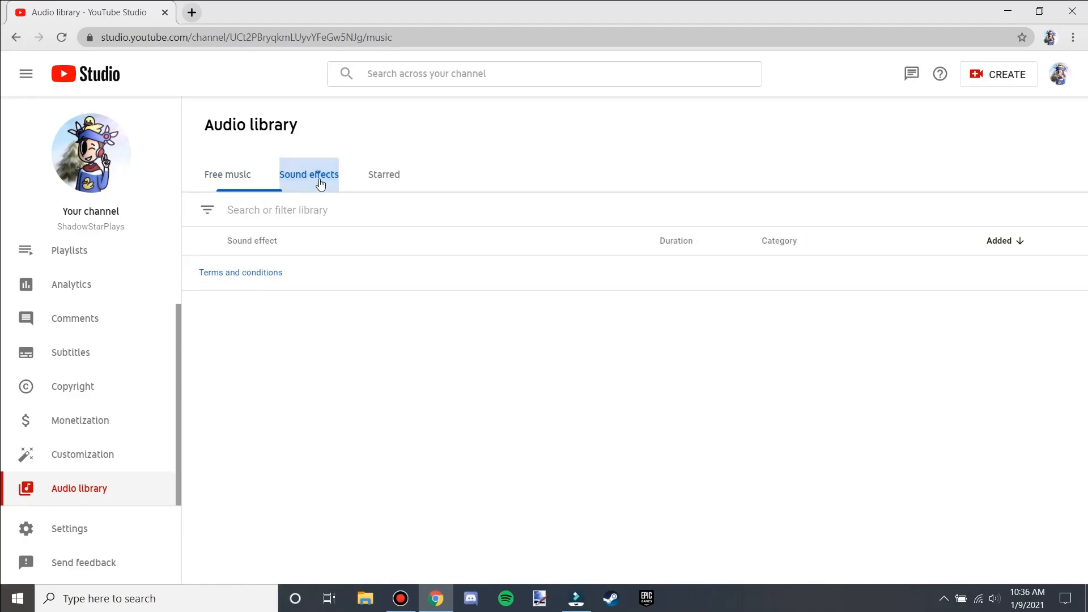
pyautogui.click(282, 213)
pyautogui.click(277, 315)
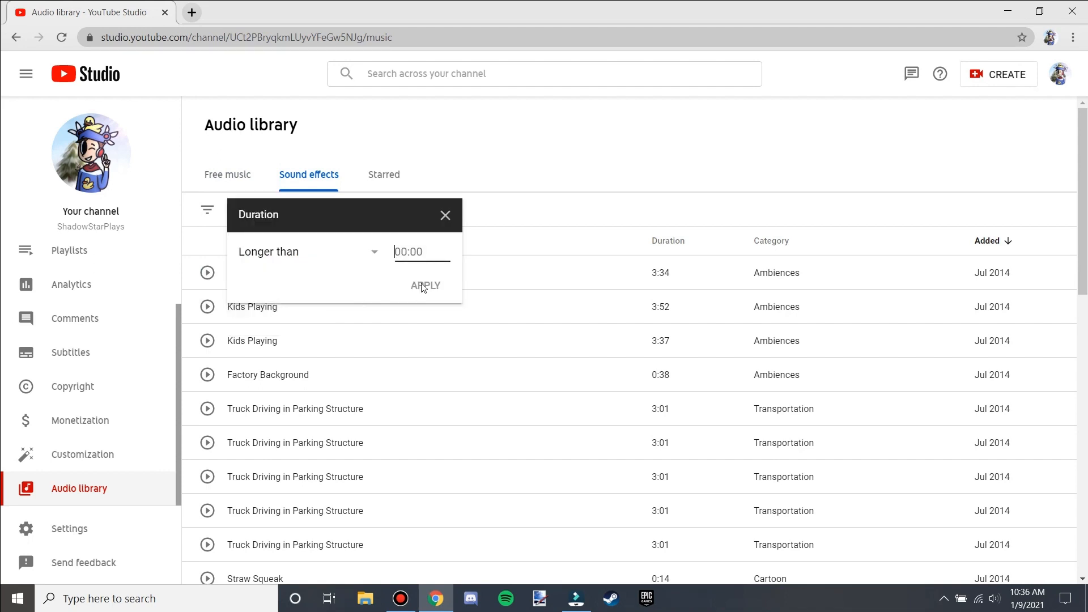
pyautogui.write('10')
pyautogui.click(275, 266)
pyautogui.click(274, 289)
pyautogui.click(440, 289)
pyautogui.scroll(-10, 255, 369)
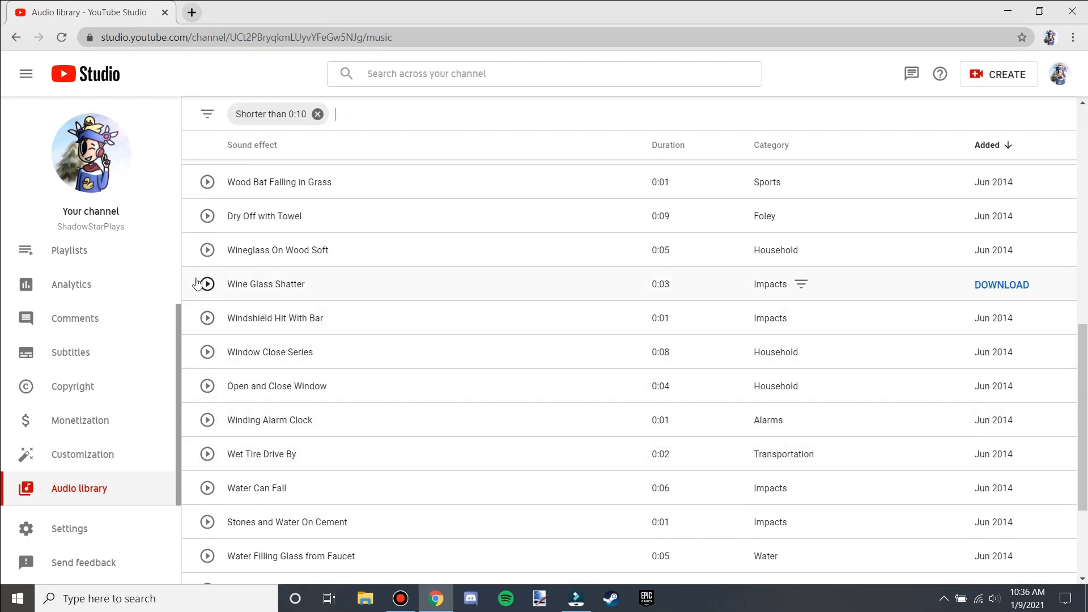
# Play and pause a preview of the Window Close Series sound effect.
pyautogui.click(208, 322)
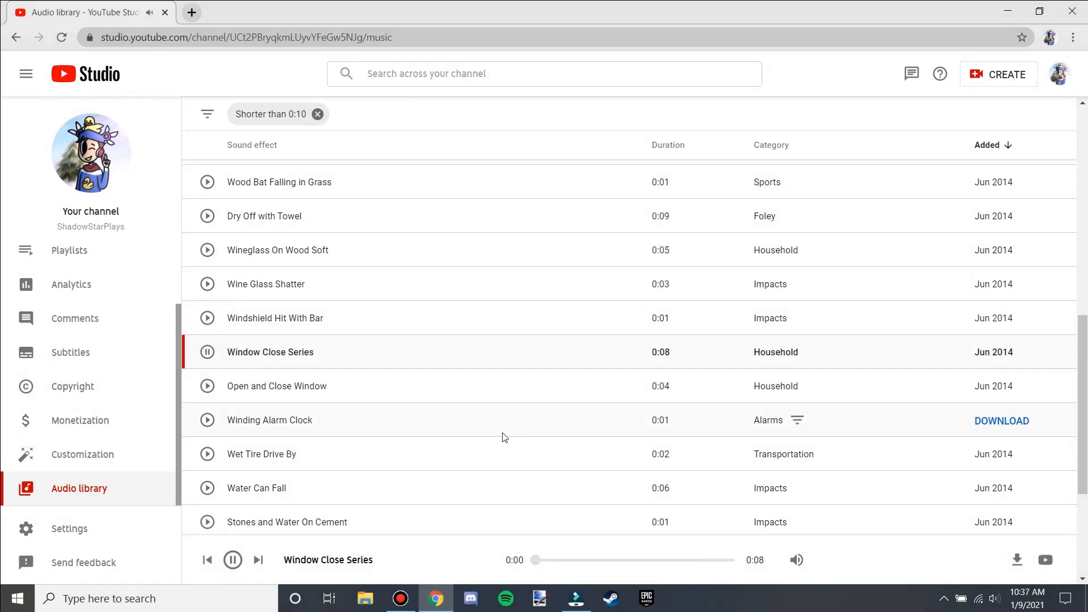
pyautogui.scroll(6, 499, 435)
pyautogui.scroll(-4, 448, 425)
pyautogui.scroll(-1, 436, 422)
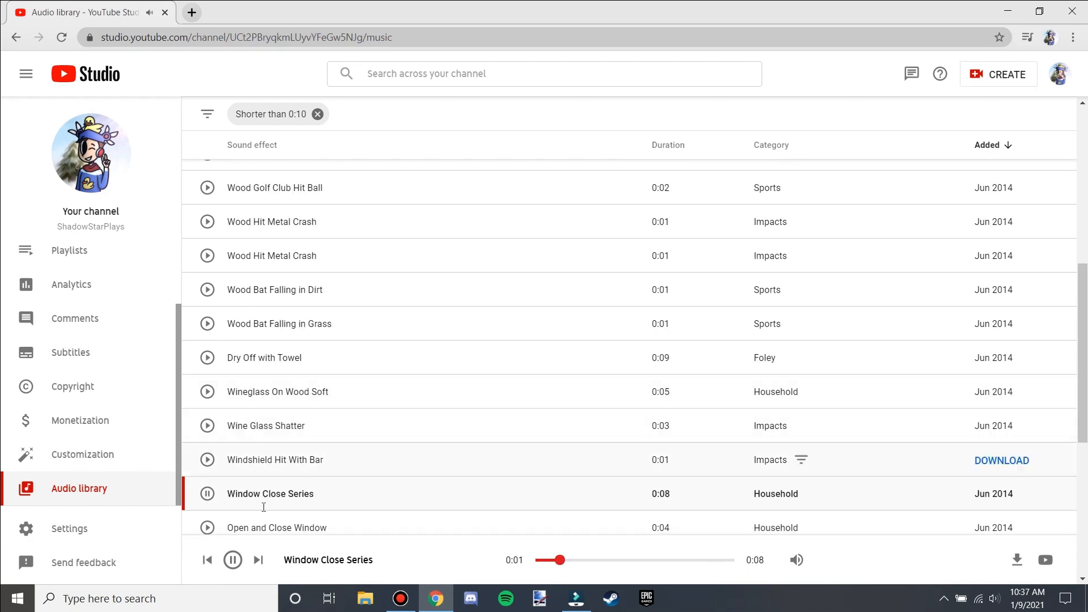
pyautogui.click(207, 493)
pyautogui.scroll(8, 539, 444)
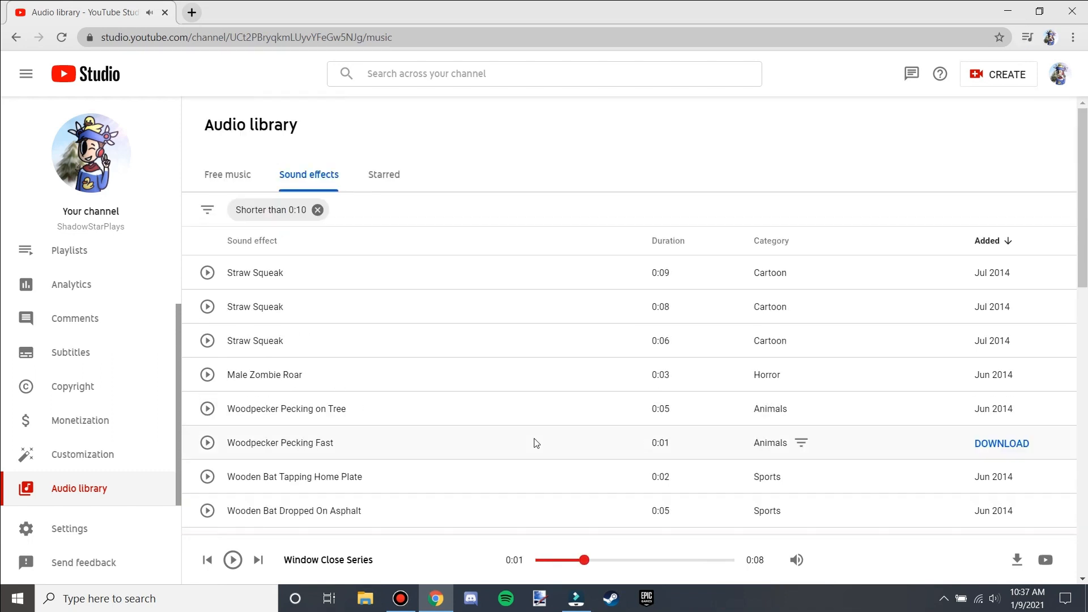
# Open the Starred tab and scroll through the starred music tracks.
pyautogui.click(383, 175)
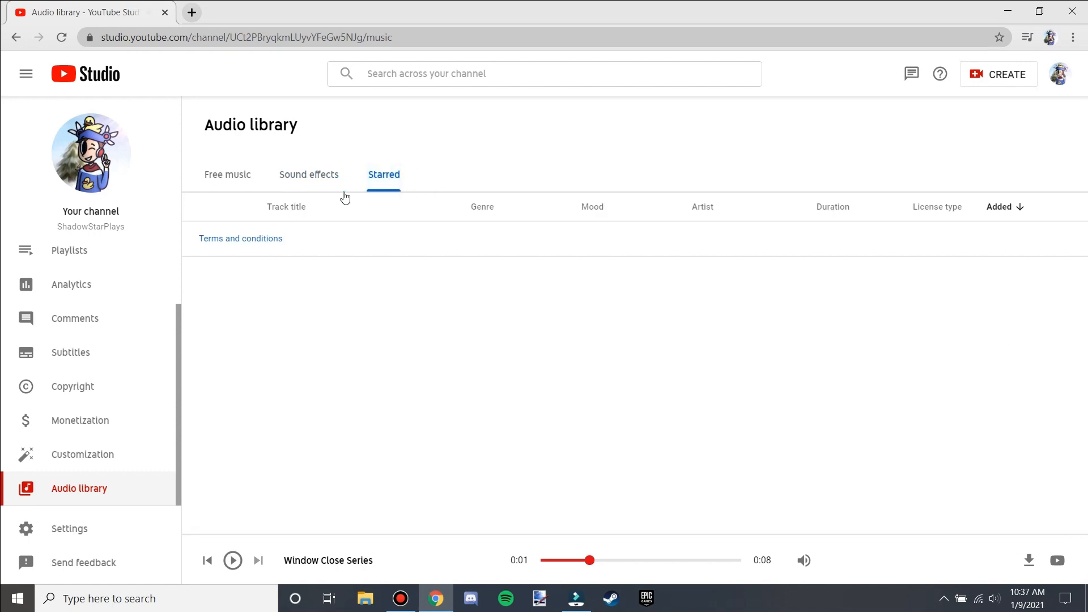
pyautogui.scroll(-8, 401, 294)
pyautogui.scroll(5, 376, 287)
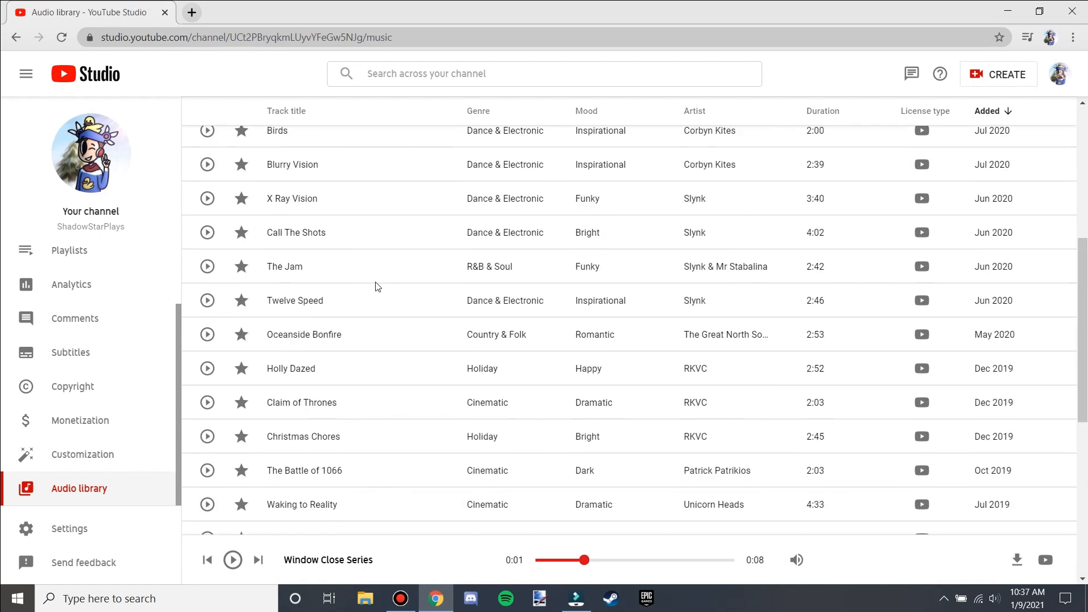
pyautogui.scroll(3, 332, 222)
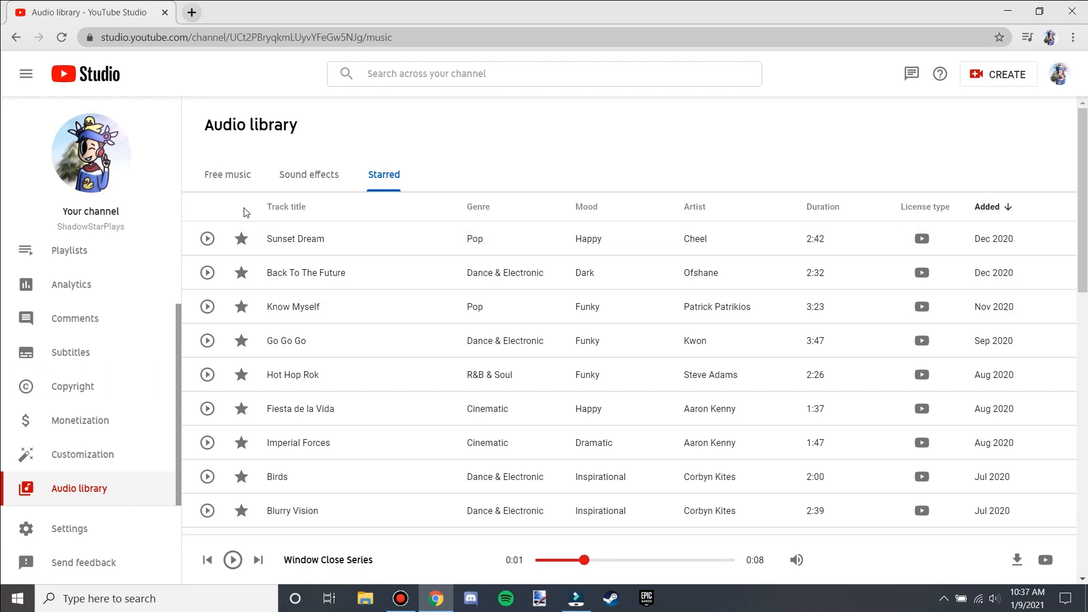
pyautogui.scroll(-10, 520, 366)
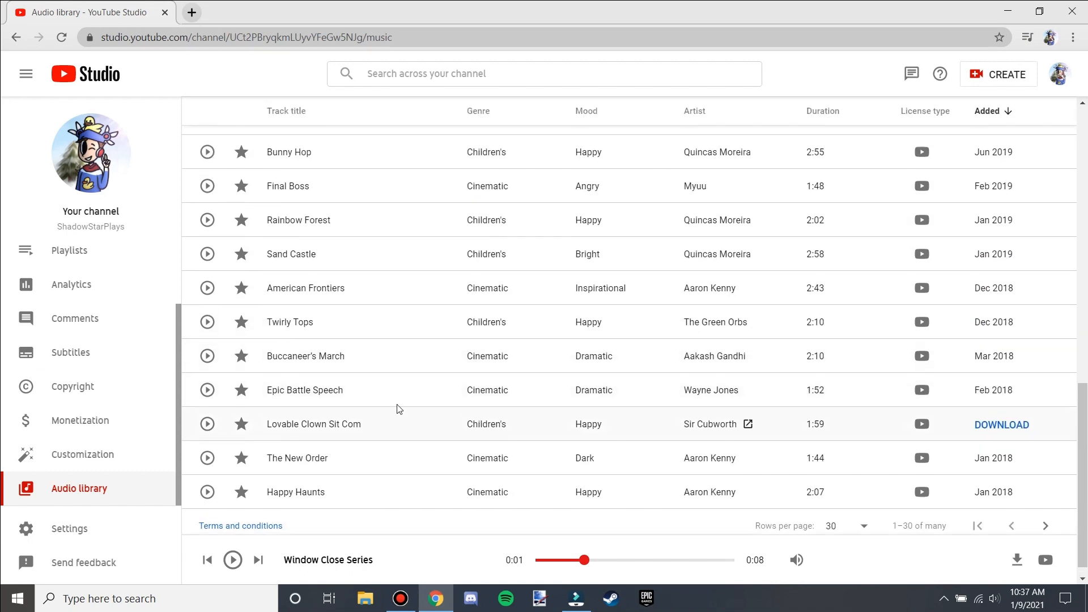
pyautogui.scroll(10, 398, 407)
# Return to Free music and preview the 19th Floor track.
pyautogui.click(229, 177)
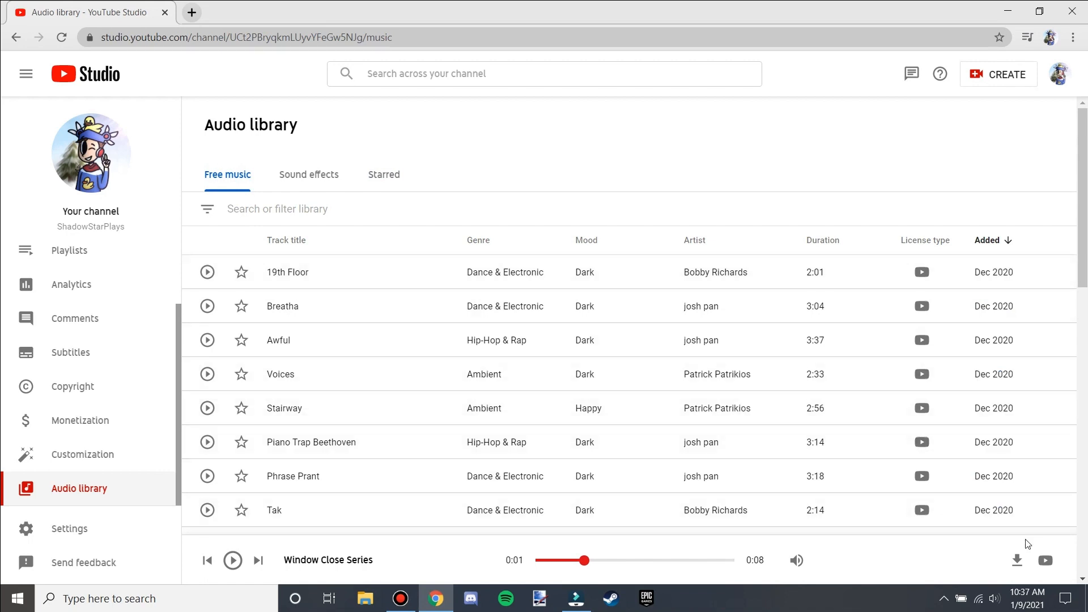
pyautogui.click(212, 276)
pyautogui.click(213, 276)
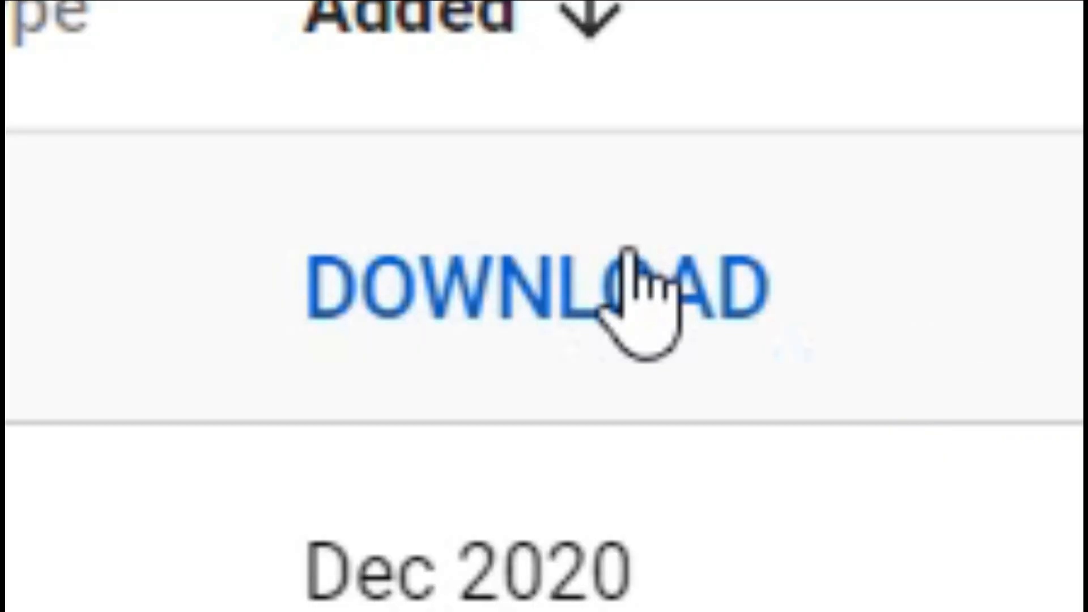
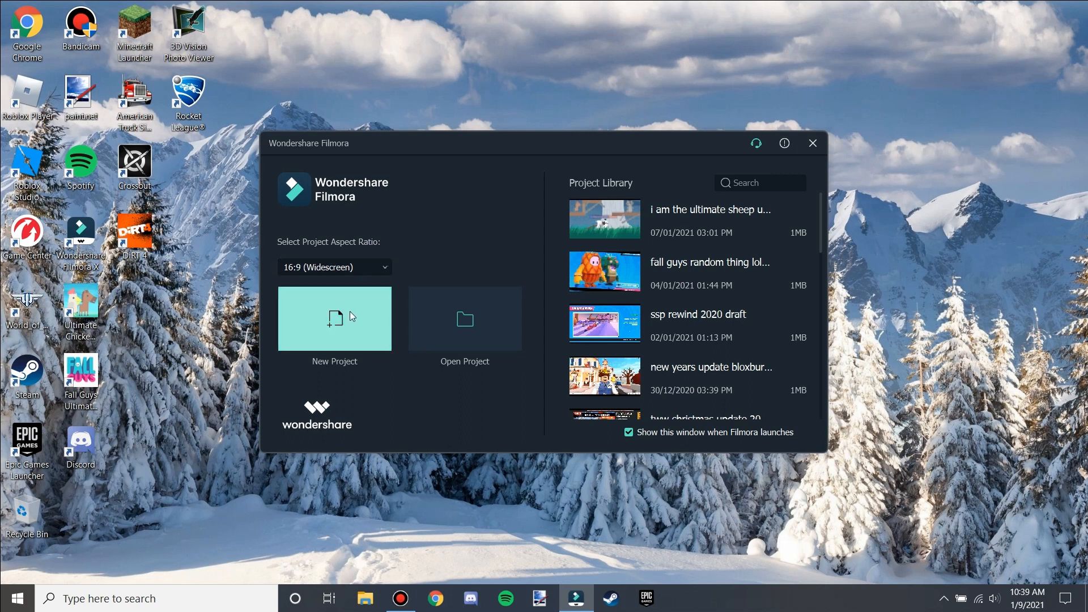
# Open the "i am the ultimate sheep u..." project from the Project Library and zoom into the timeline.
pyautogui.click(617, 224)
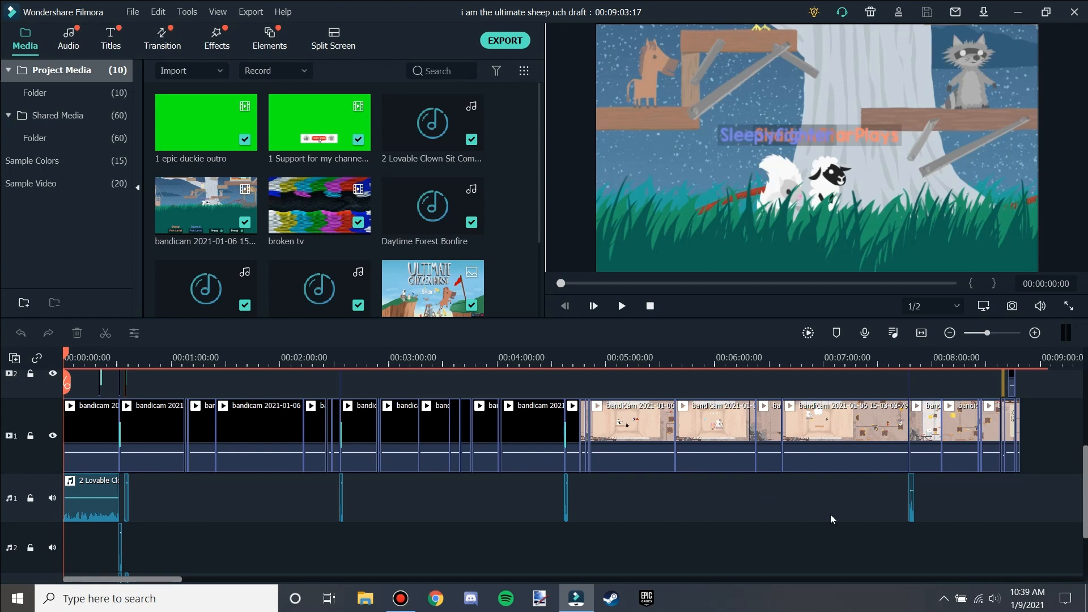
pyautogui.moveTo(136, 579); pyautogui.dragTo(114, 574)
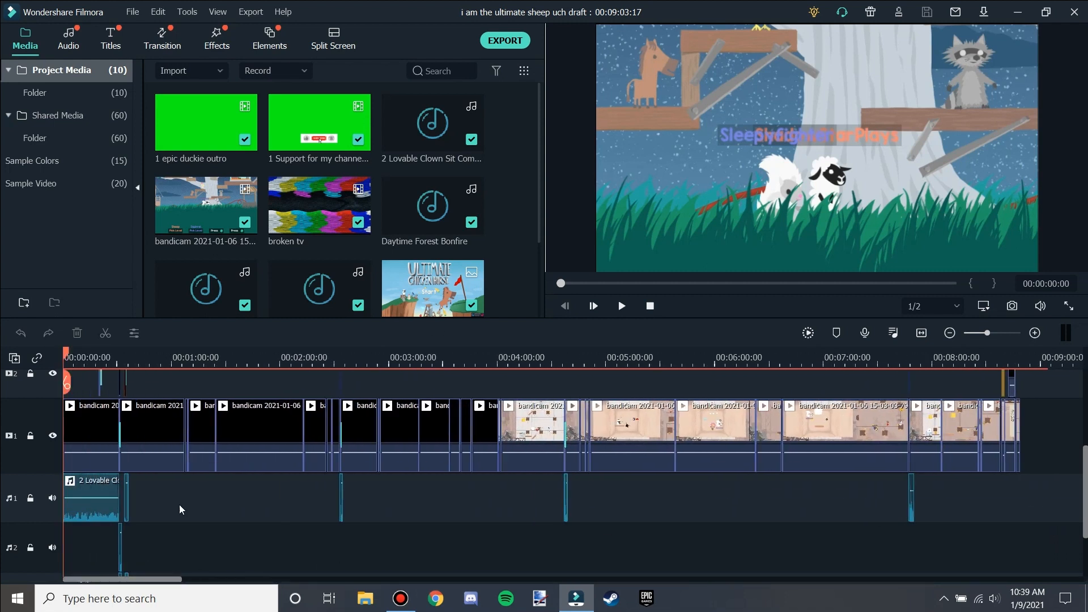
pyautogui.scroll(3, 302, 369)
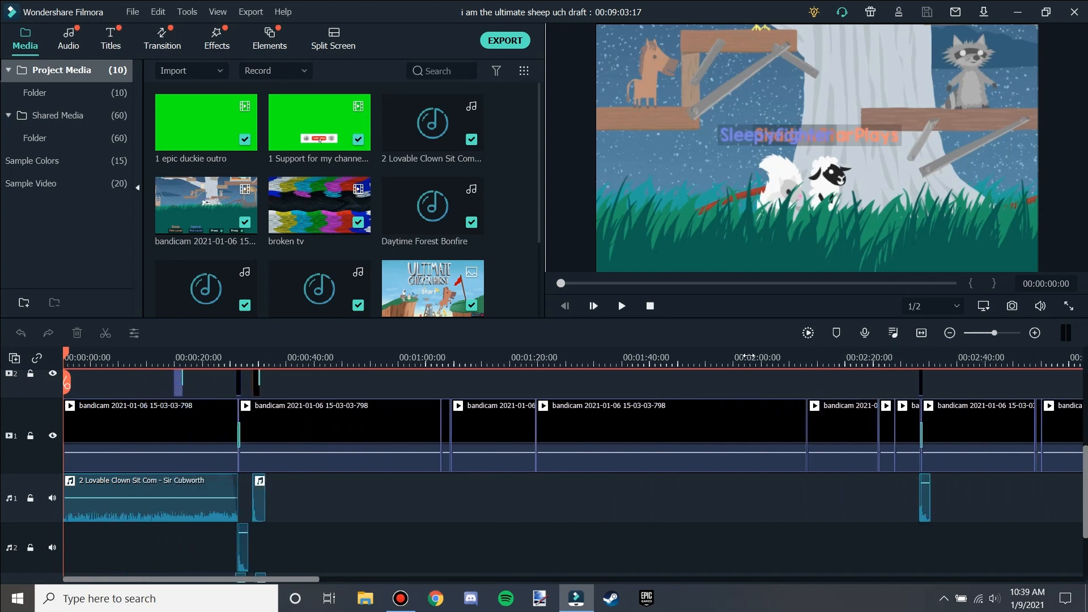
pyautogui.scroll(2, 409, 358)
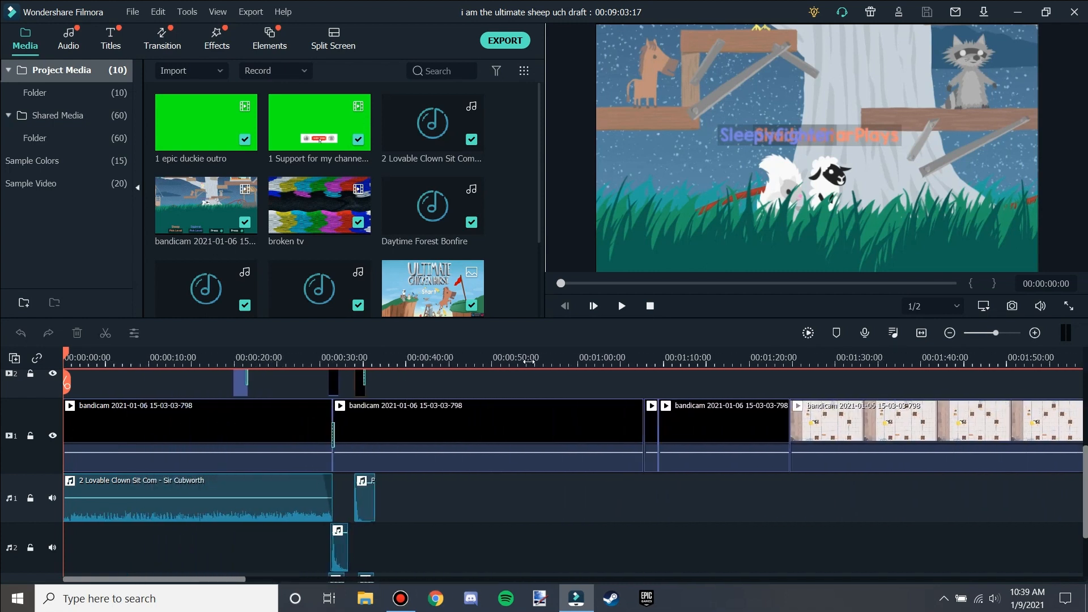
pyautogui.scroll(1, 467, 362)
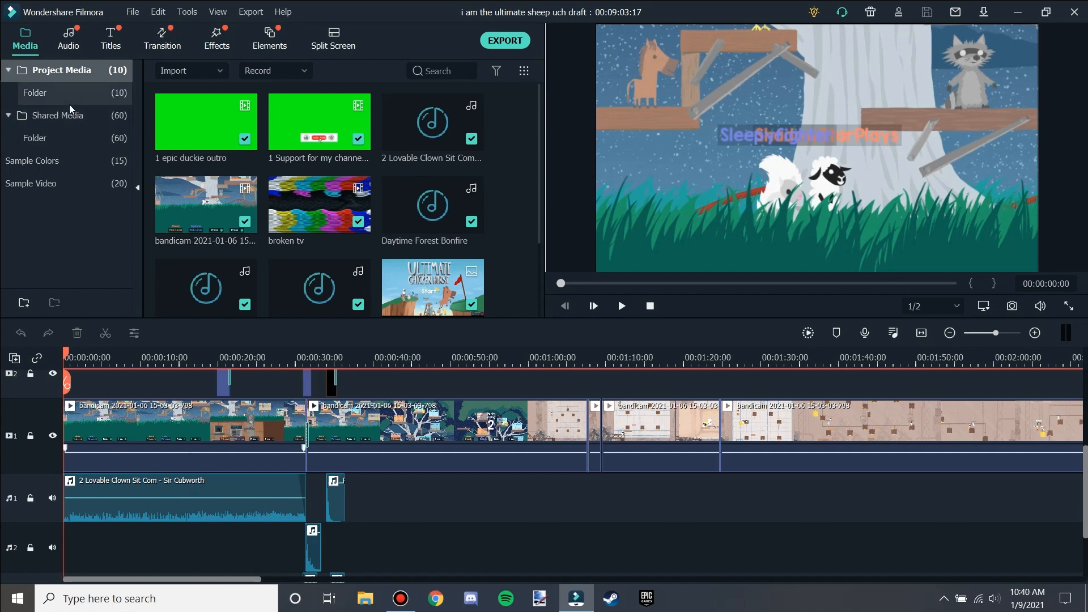
# Browse the Shared Media and Project Media folders to review the available clips and music.
pyautogui.click(110, 117)
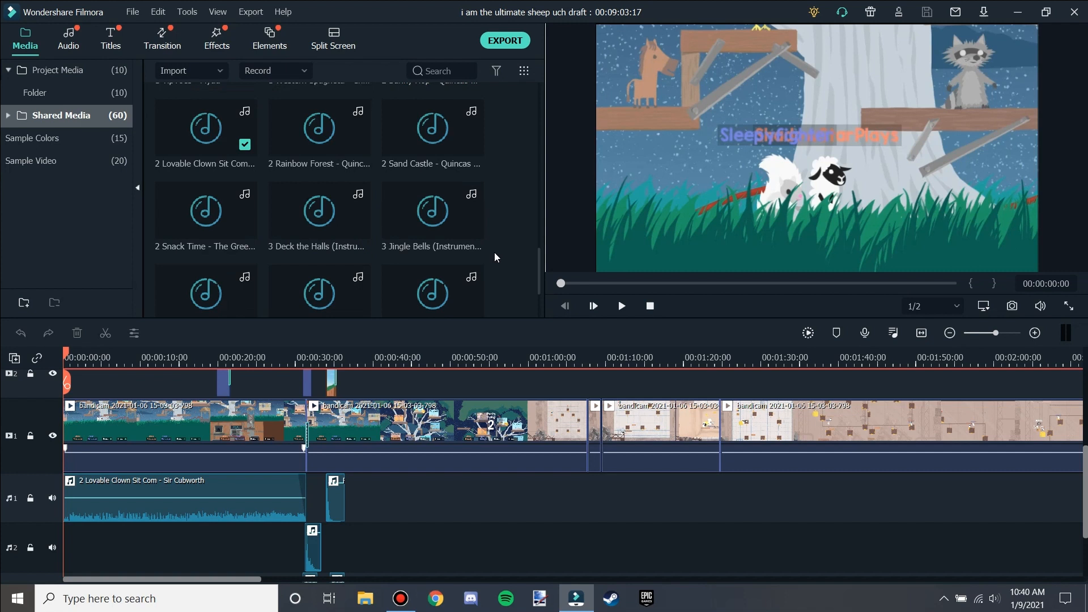
pyautogui.scroll(-10, 498, 263)
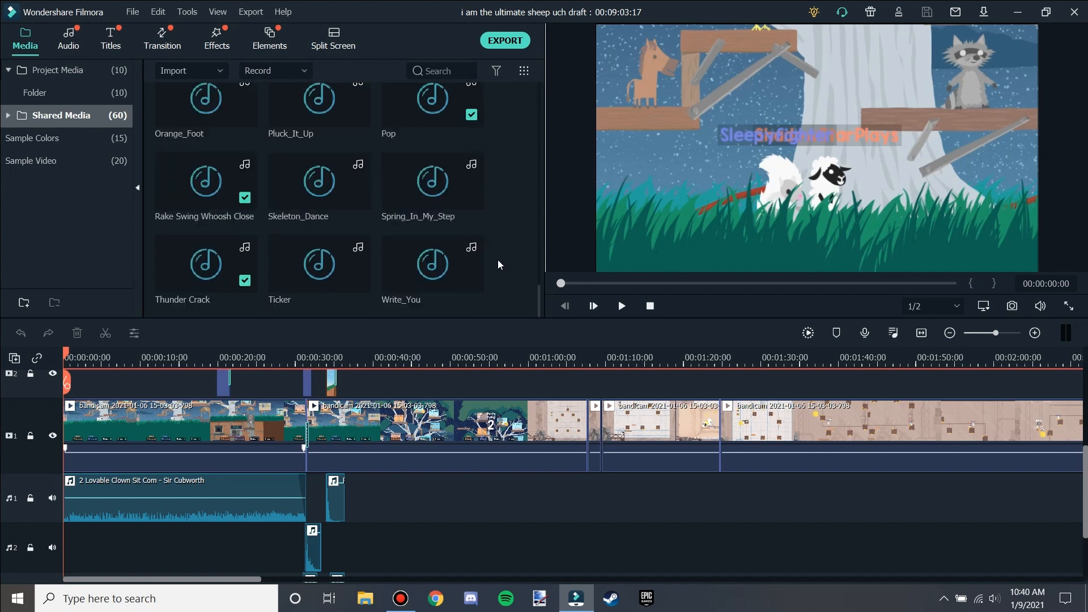
pyautogui.click(106, 71)
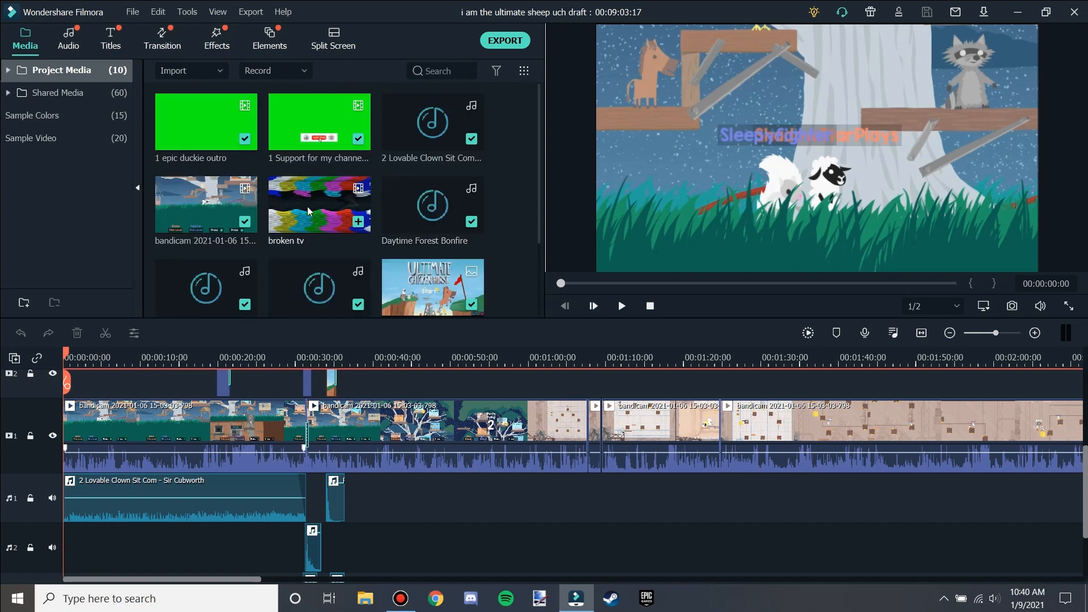
pyautogui.click(60, 93)
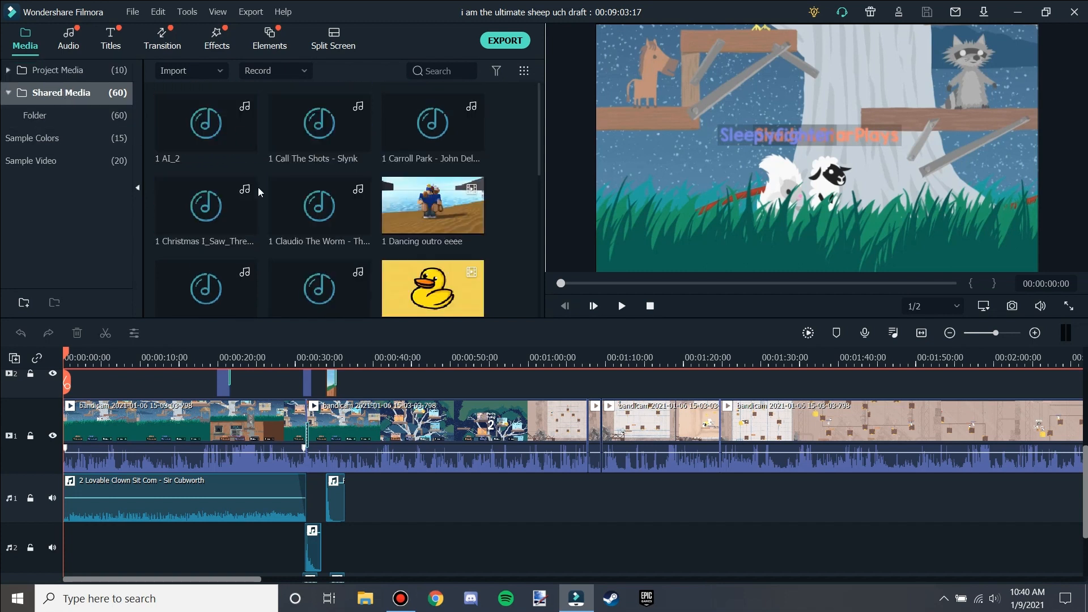
pyautogui.click(94, 73)
pyautogui.scroll(-3, 436, 238)
pyautogui.scroll(3, 386, 231)
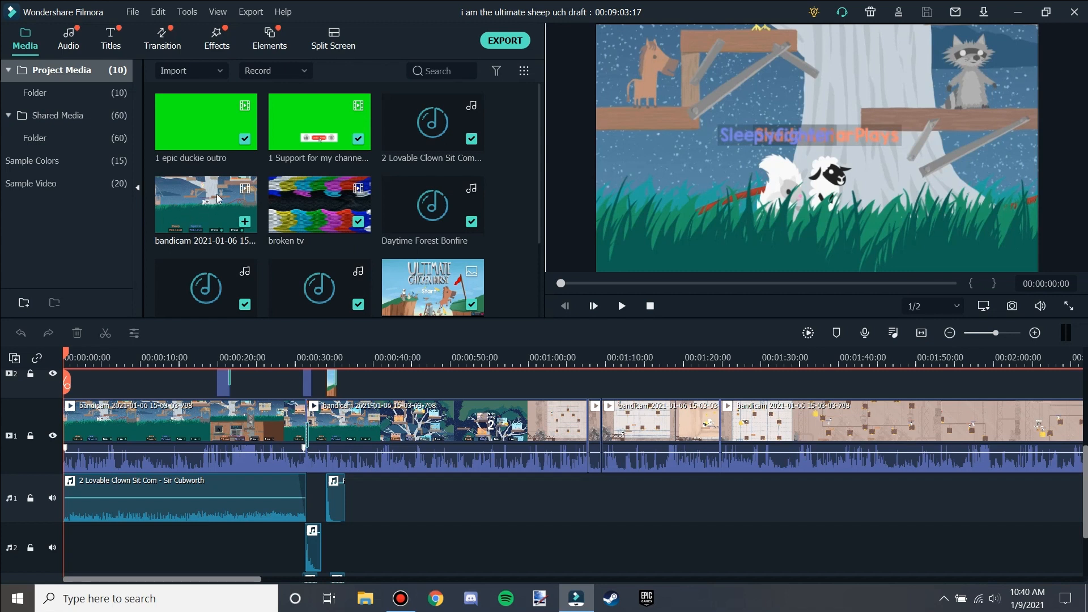
pyautogui.click(47, 117)
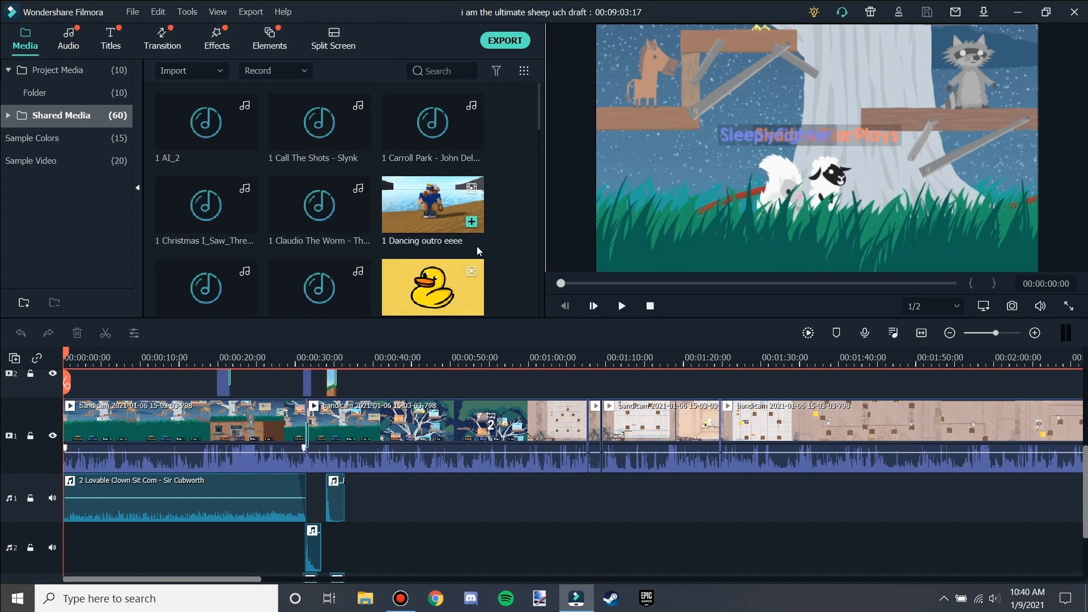
pyautogui.scroll(-10, 306, 221)
pyautogui.scroll(10, 264, 237)
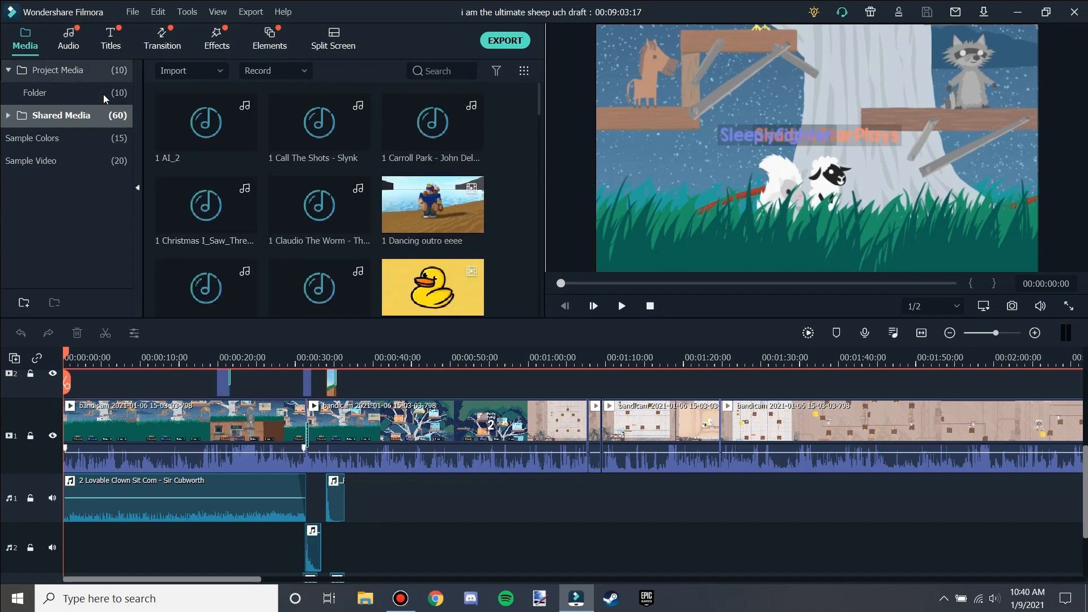
pyautogui.scroll(-5, 440, 234)
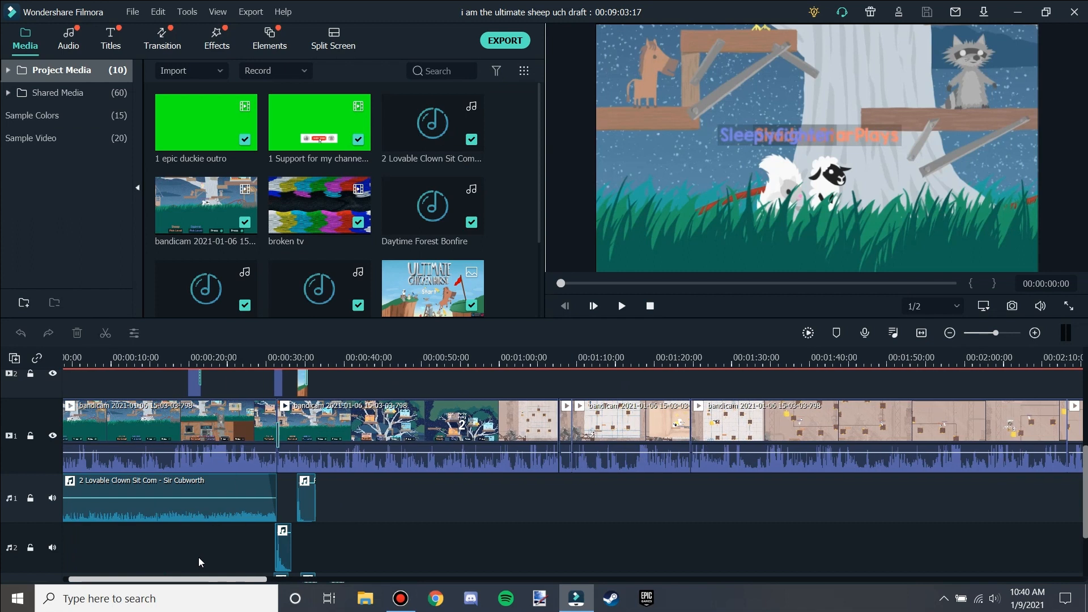
pyautogui.moveTo(198, 558); pyautogui.dragTo(146, 560)
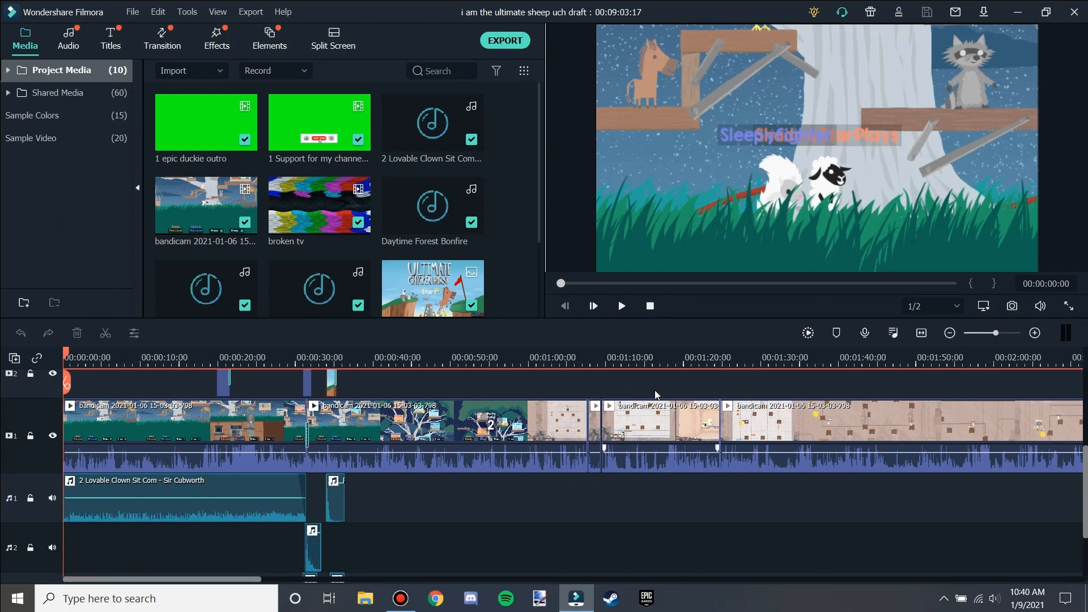
# Open the Audio library and scroll through the included music tracks.
pyautogui.moveTo(553, 449)
pyautogui.click(71, 45)
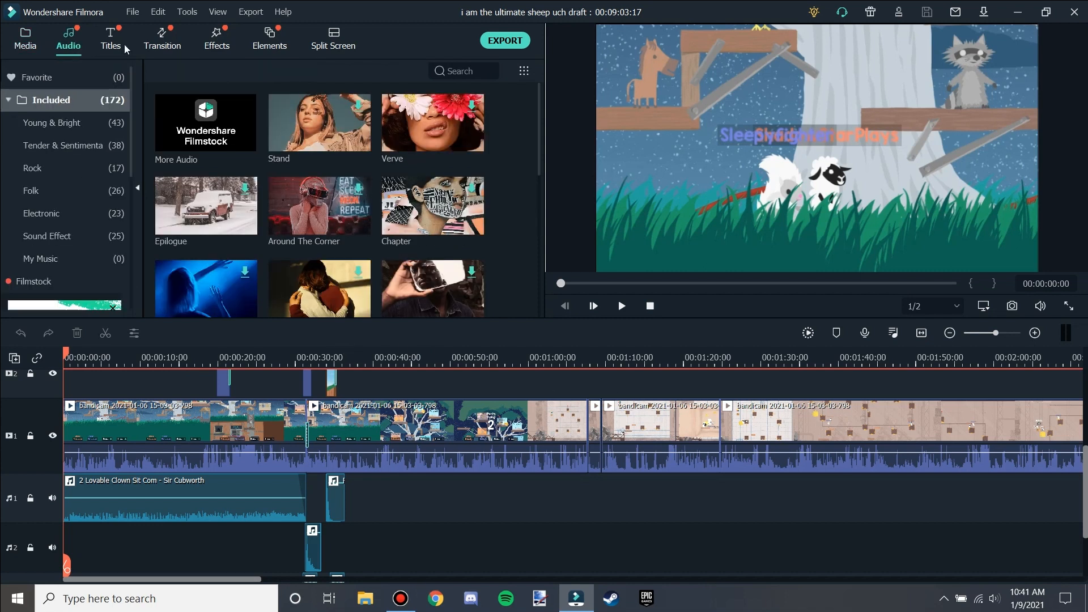
pyautogui.scroll(-5, 501, 297)
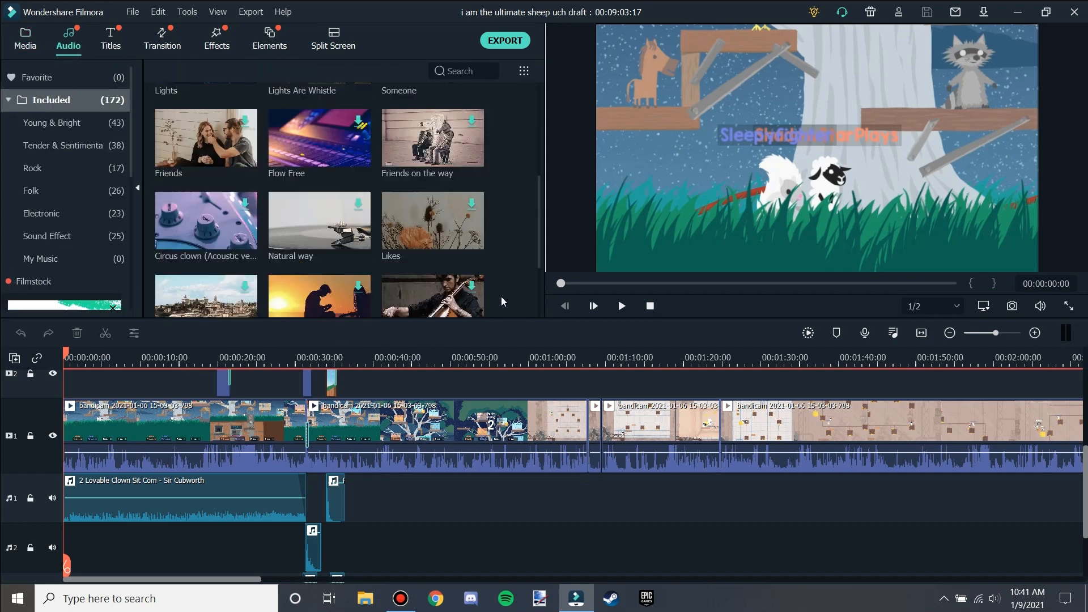
pyautogui.scroll(5, 471, 283)
pyautogui.scroll(-2, 499, 305)
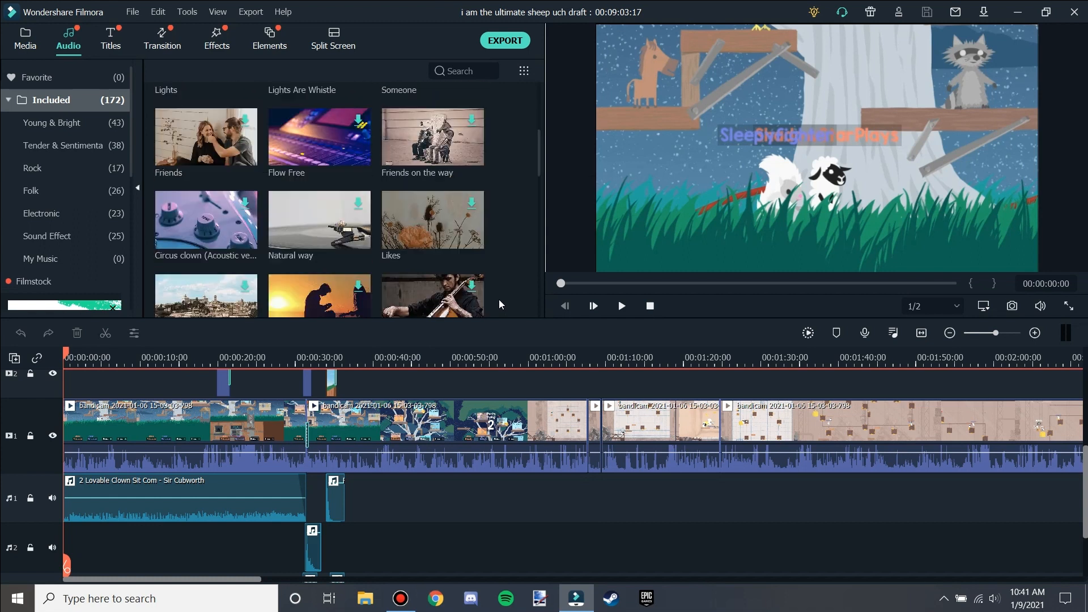
pyautogui.scroll(3, 500, 304)
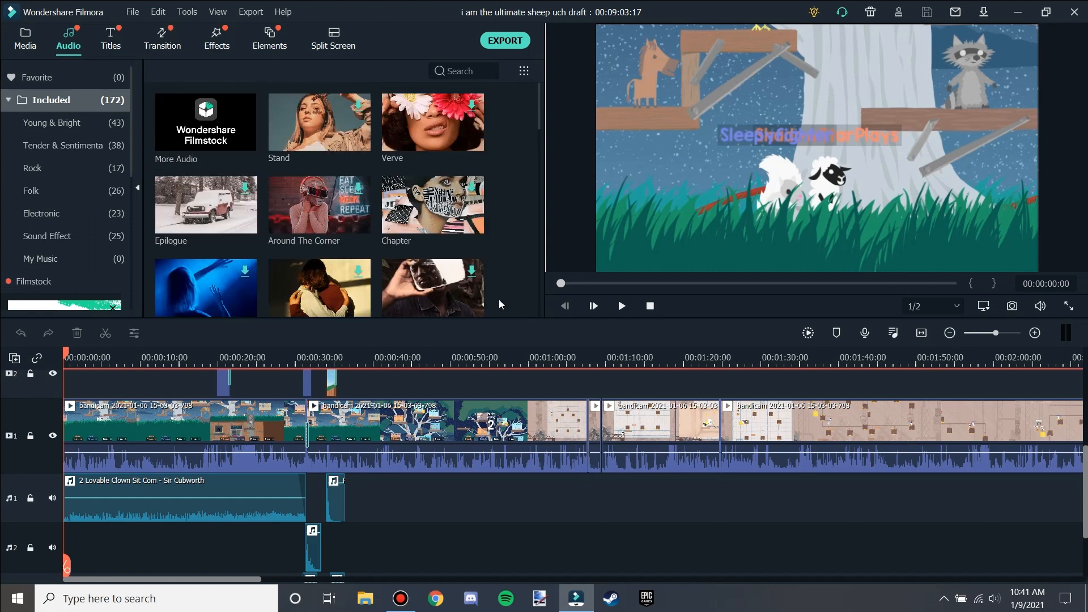
pyautogui.scroll(-8, 499, 304)
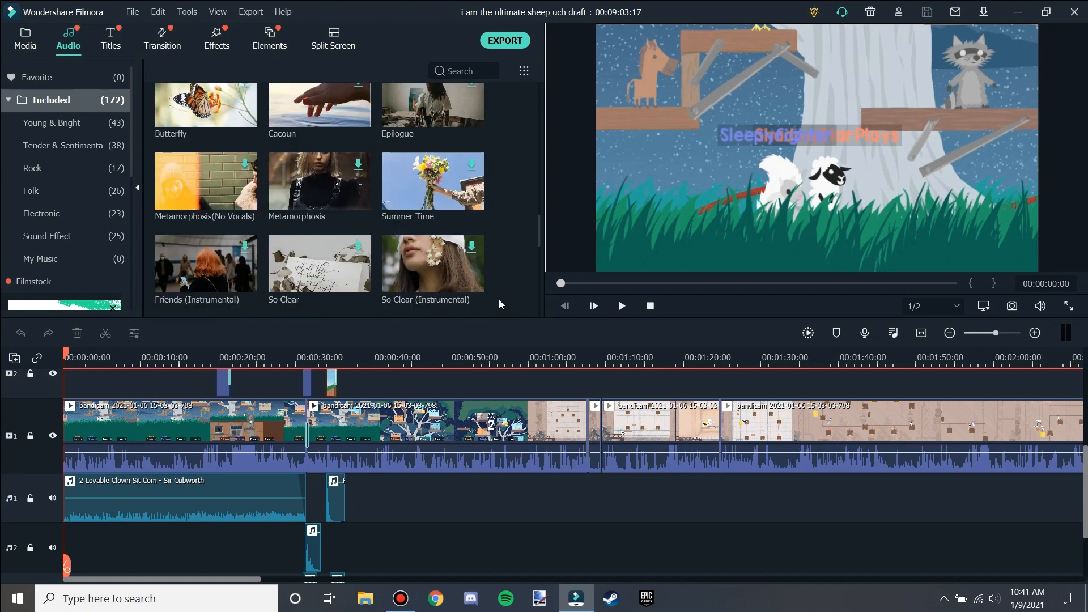
pyautogui.scroll(-6, 498, 300)
pyautogui.scroll(-10, 522, 281)
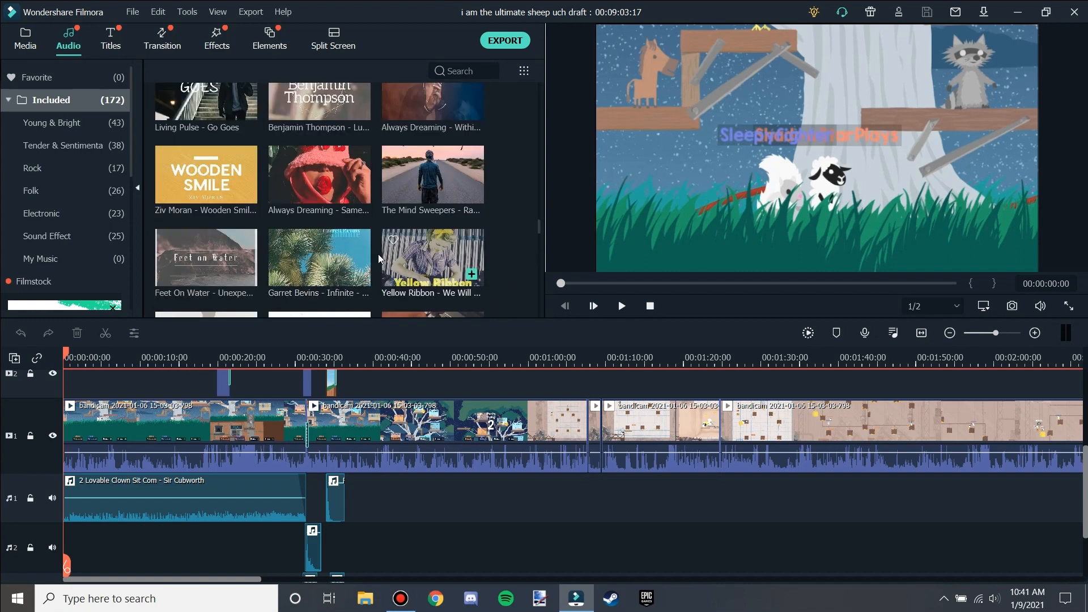
pyautogui.scroll(-10, 512, 261)
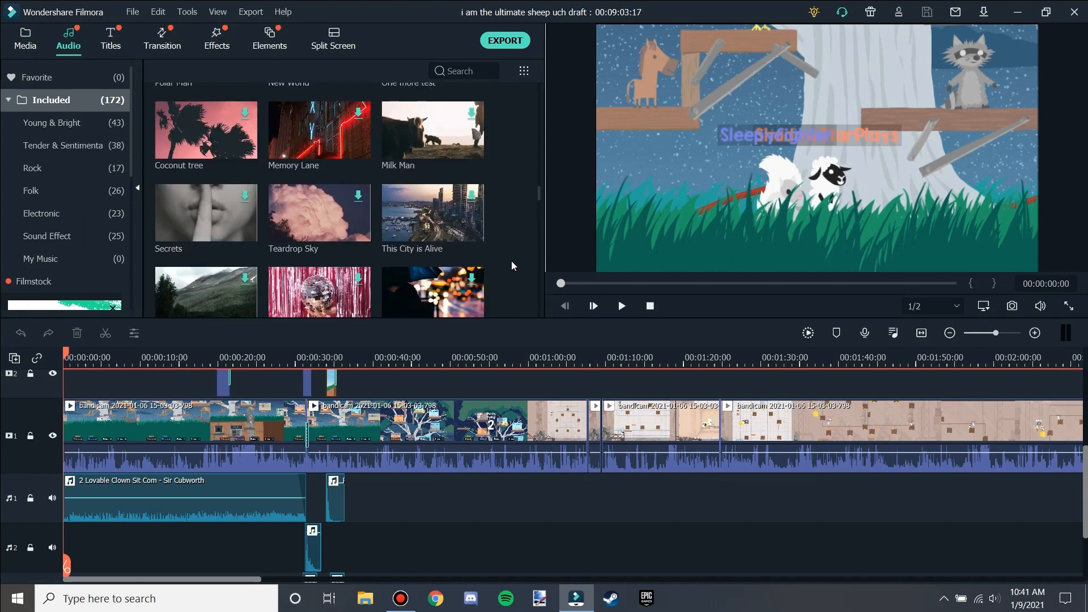
pyautogui.scroll(-5, 511, 264)
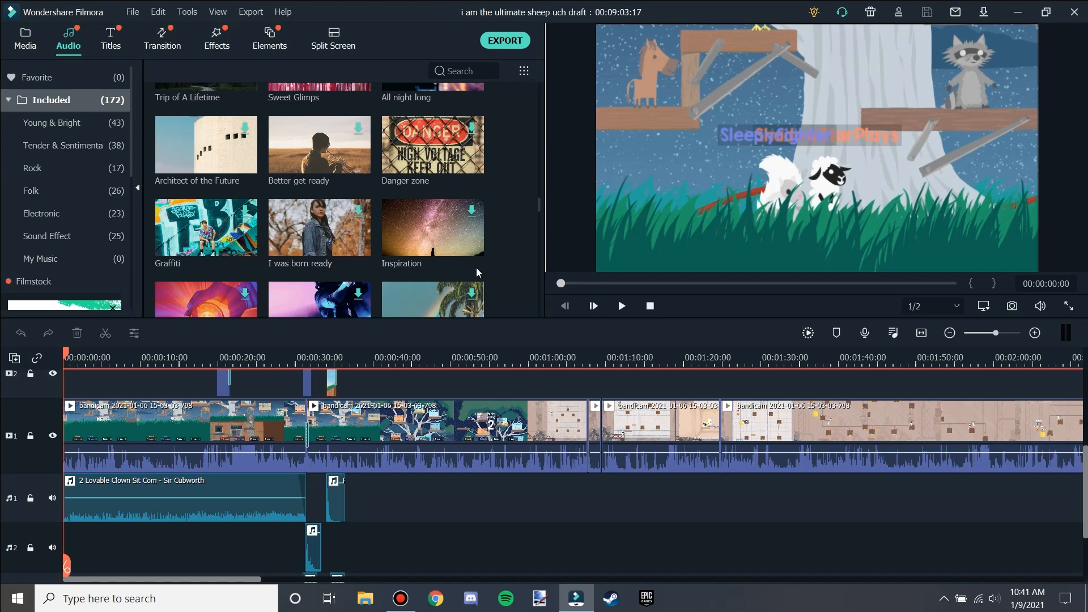
pyautogui.scroll(20, 494, 284)
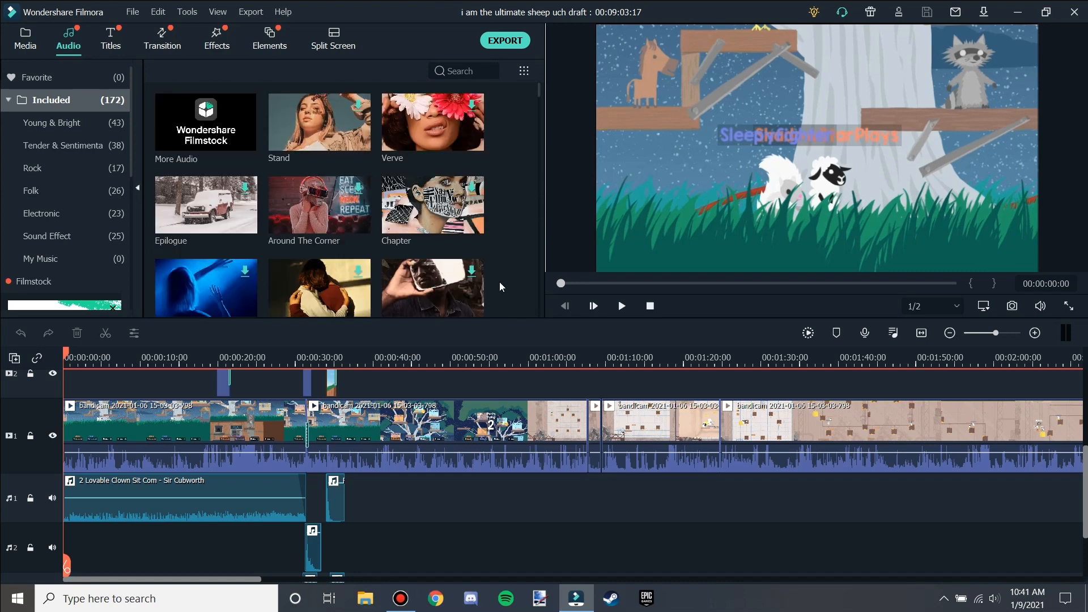
# Browse the Titles library and then the Transition library templates.
pyautogui.click(115, 45)
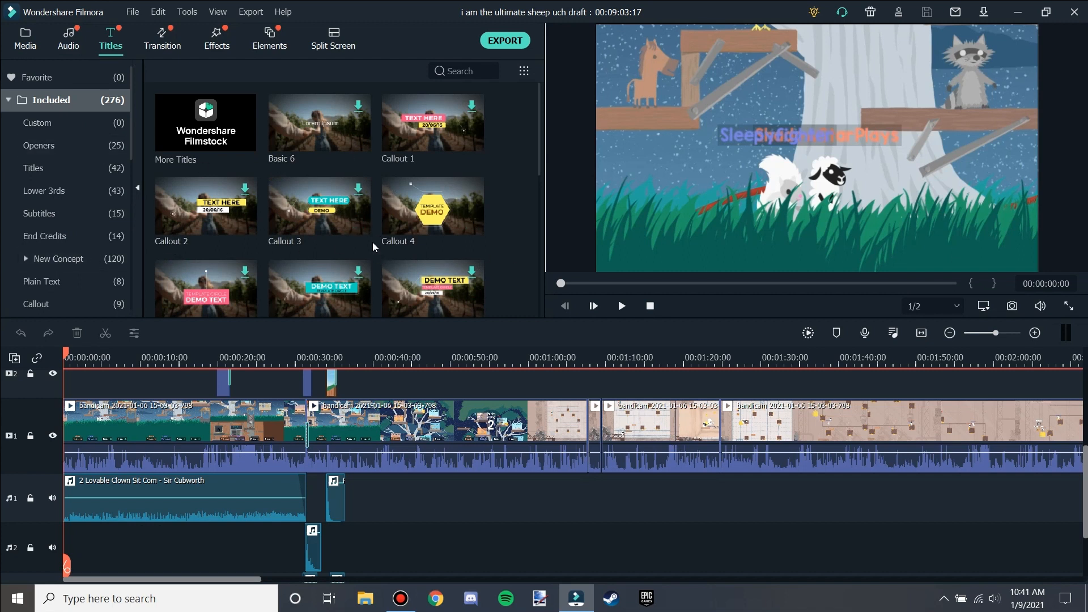
pyautogui.scroll(-10, 502, 196)
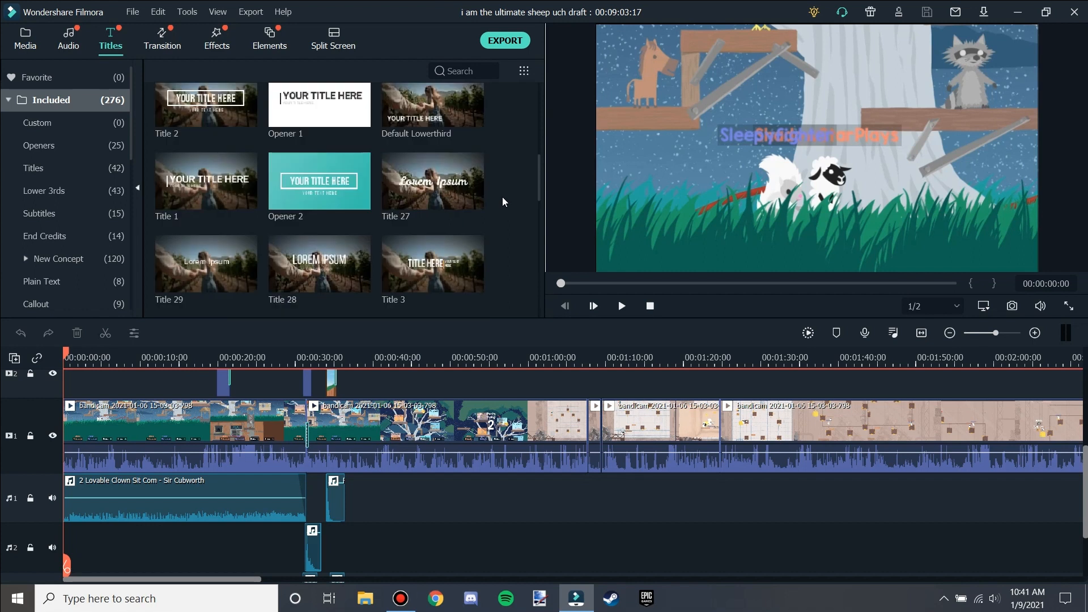
pyautogui.scroll(10, 502, 196)
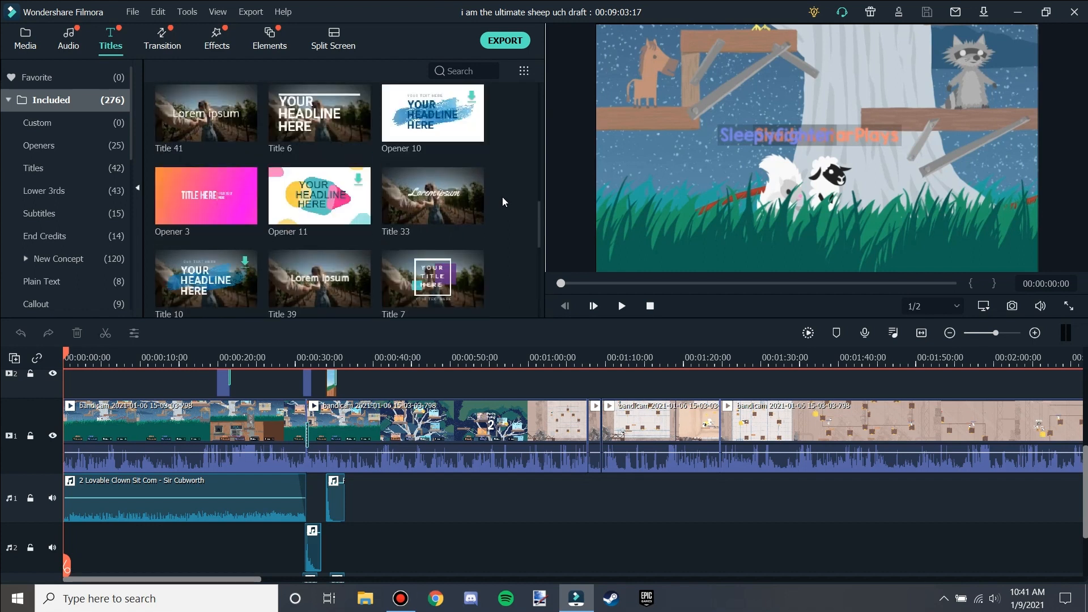
pyautogui.click(162, 40)
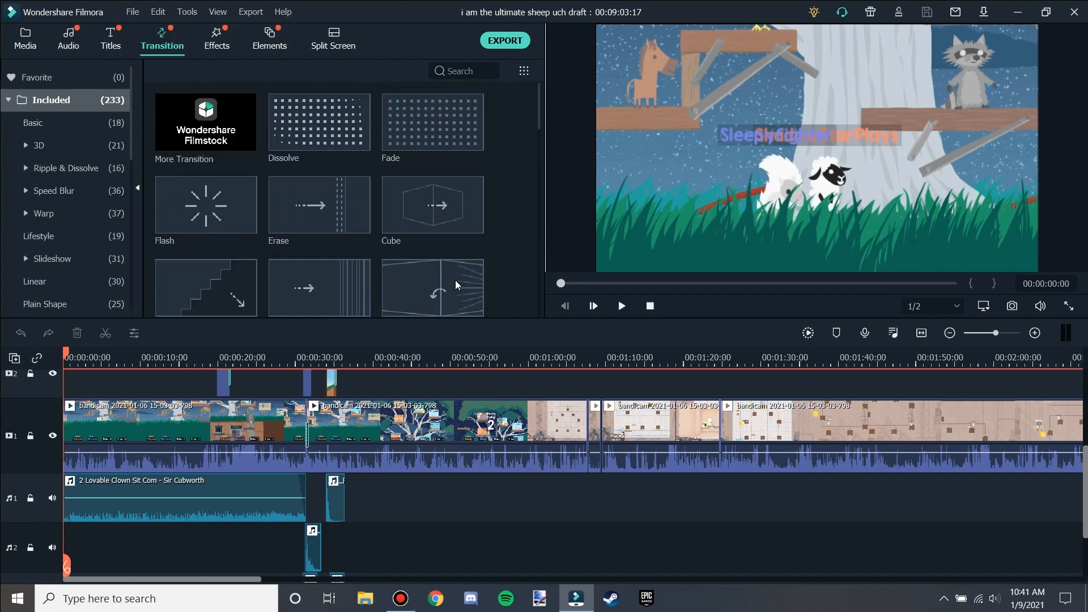
pyautogui.scroll(-15, 436, 284)
pyautogui.scroll(15, 419, 287)
pyautogui.scroll(-10, 352, 234)
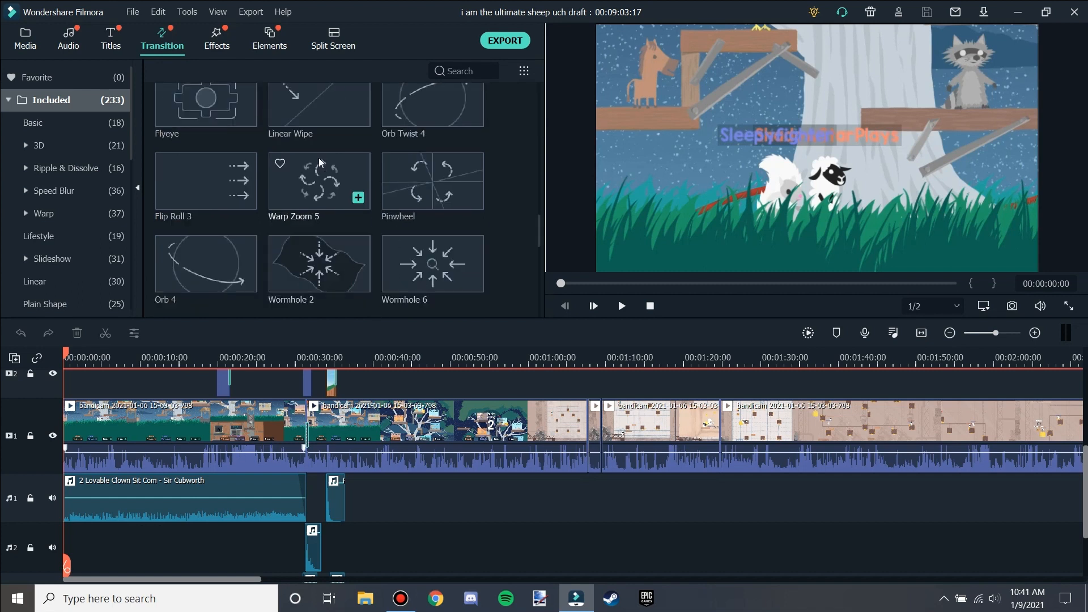
pyautogui.scroll(10, 322, 120)
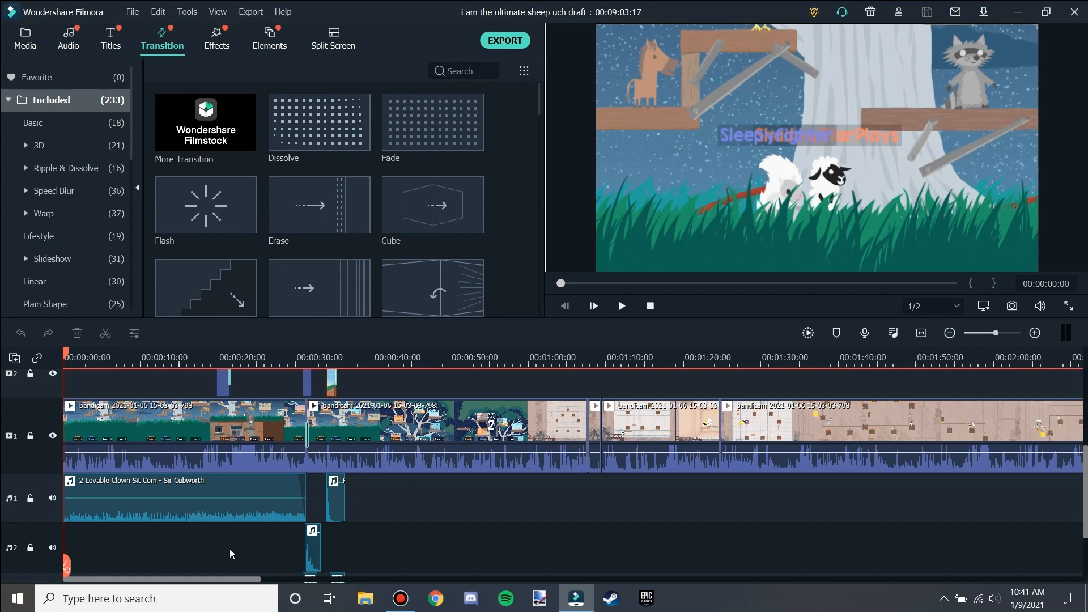
# Add a Dissolve transition between the clips at about 1:05 on the video track.
pyautogui.moveTo(230, 579); pyautogui.dragTo(256, 581)
pyautogui.moveTo(329, 124); pyautogui.dragTo(440, 448)
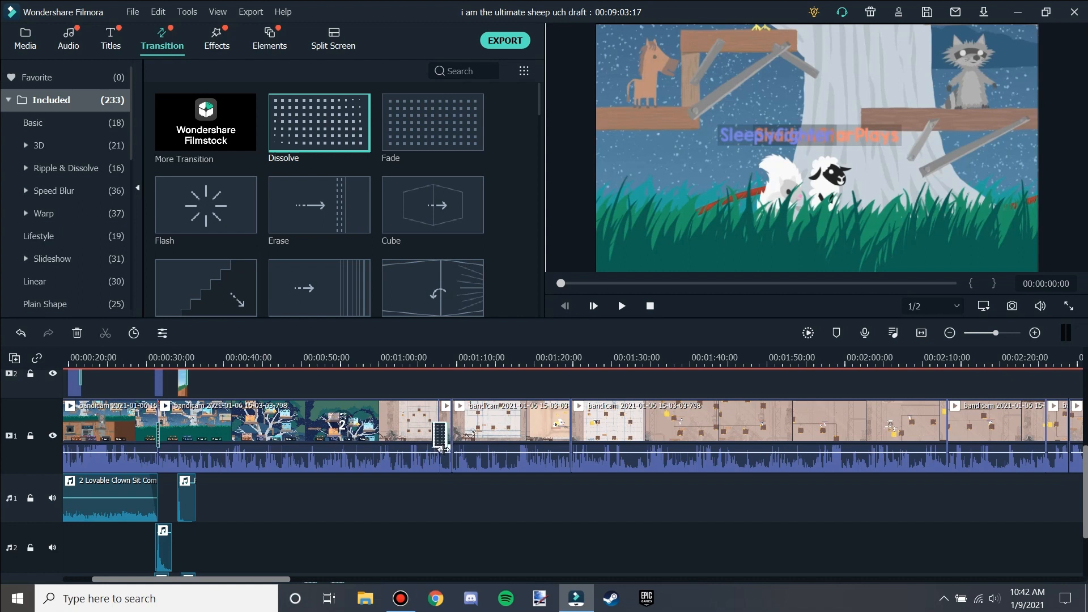
pyautogui.click(429, 357)
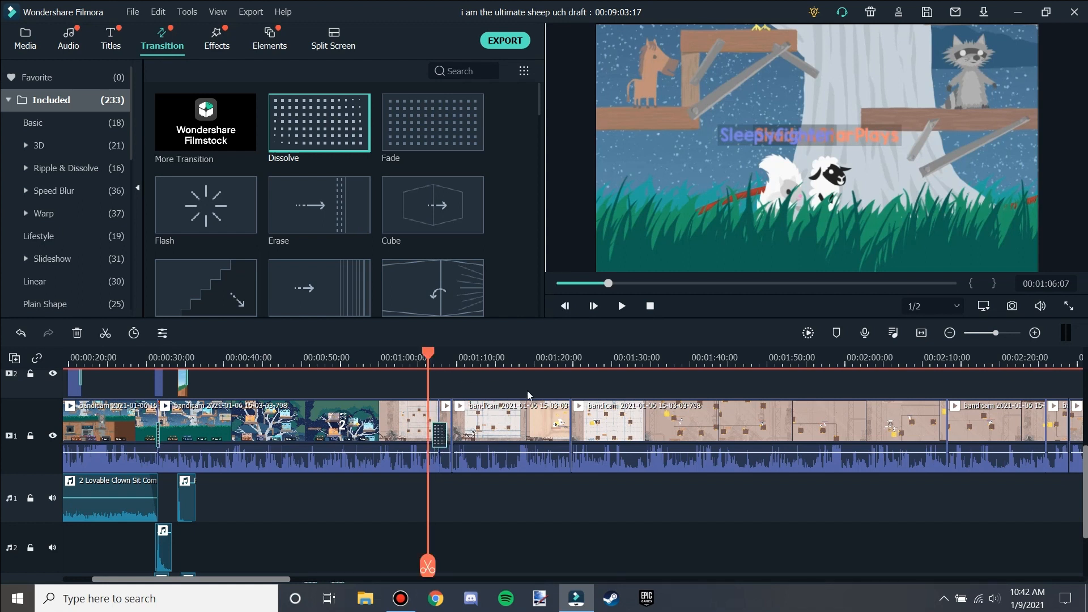
# Play back the timeline around the new transition and pause it.
pyautogui.press('space')
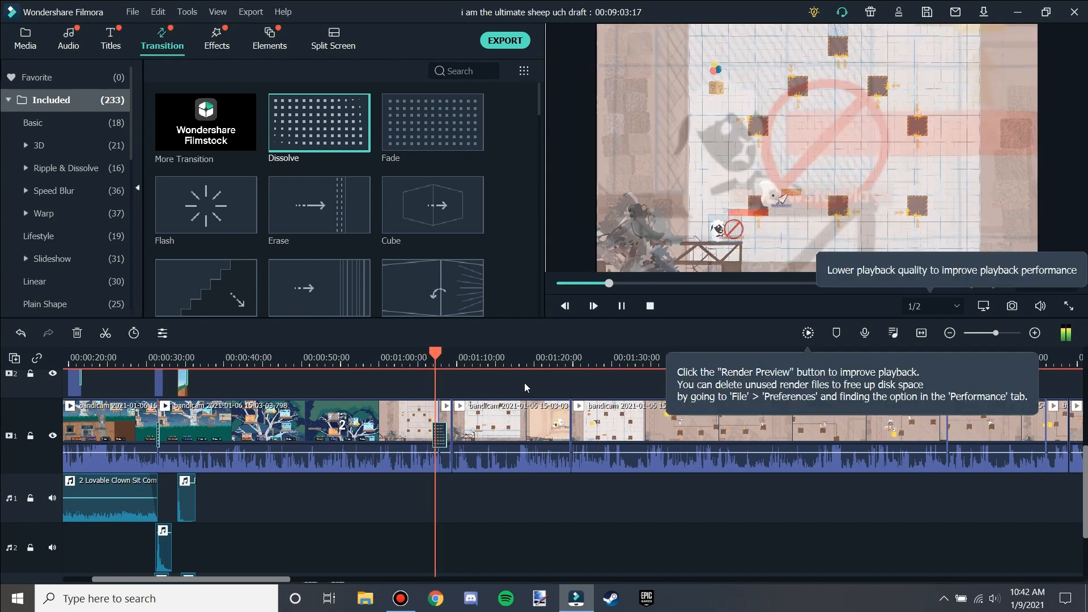
pyautogui.click(421, 357)
pyautogui.press('space')
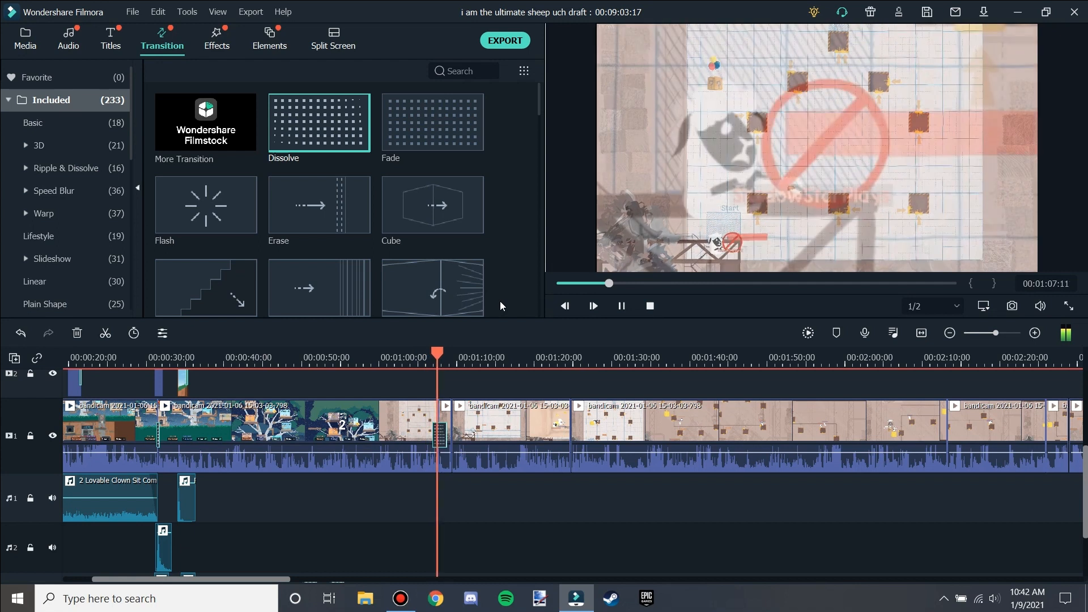
pyautogui.press('space')
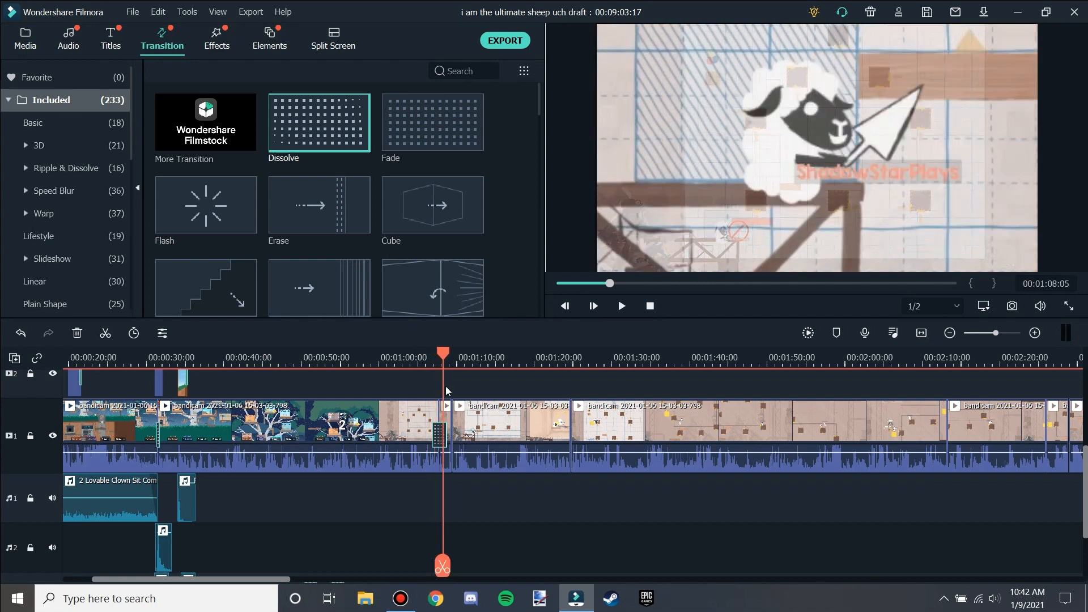
# Undo the last two edits.
pyautogui.hotkey('ctrl', 'z')
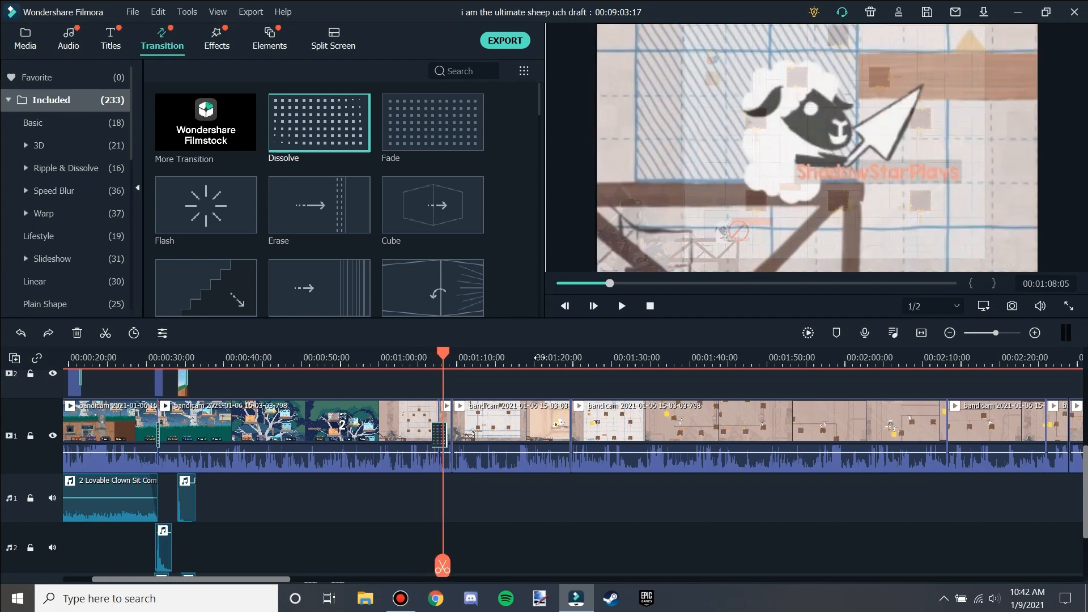
pyautogui.hotkey('ctrl', 'z')
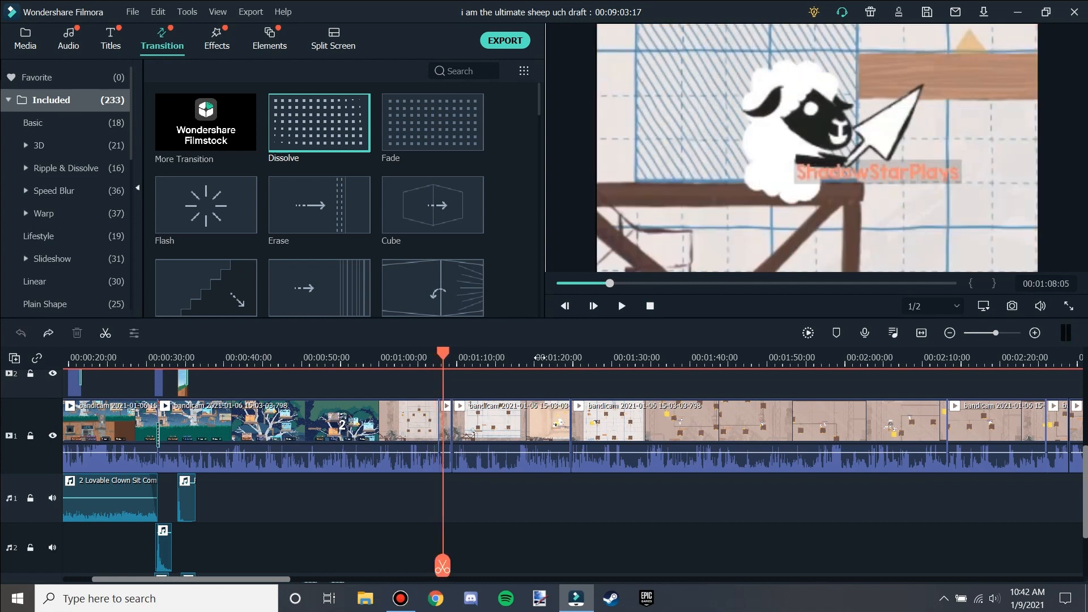
# Browse the Effects library filters and then the Elements library templates.
pyautogui.click(508, 221)
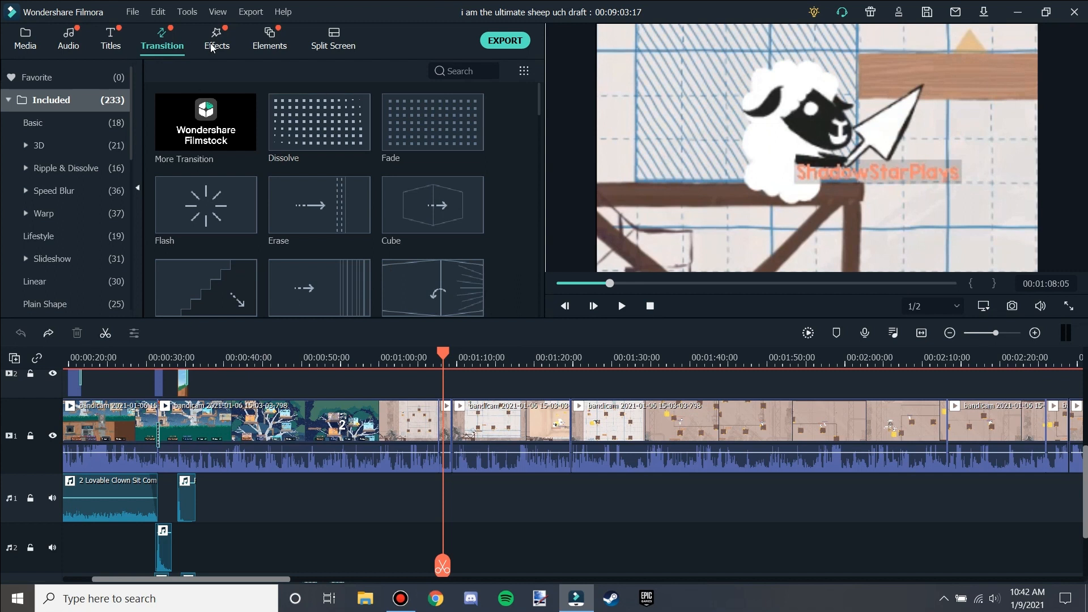
pyautogui.click(211, 47)
pyautogui.scroll(-3, 287, 173)
pyautogui.scroll(10, 488, 278)
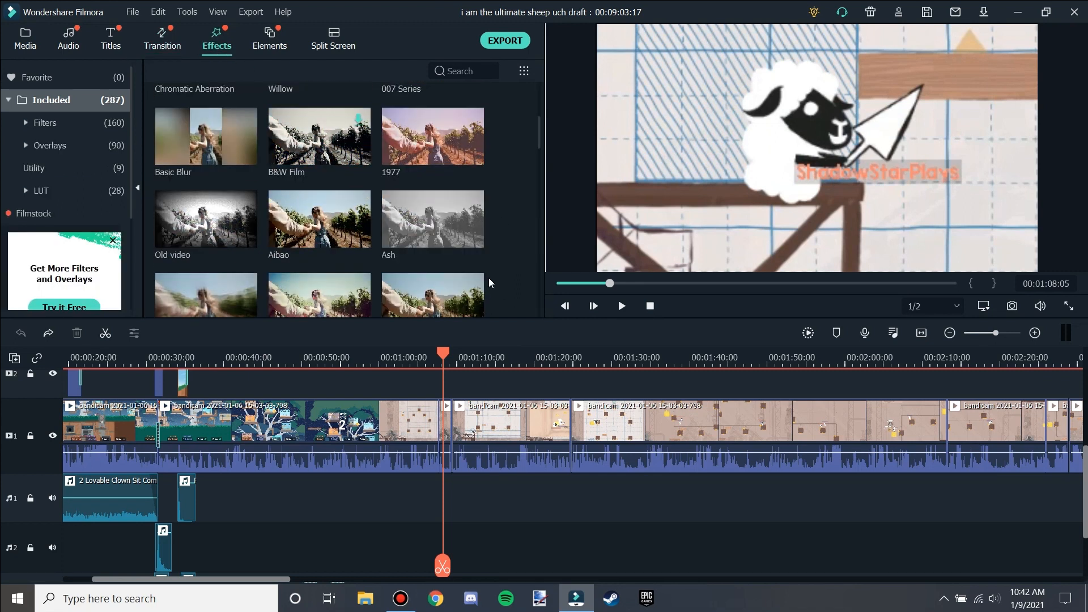
pyautogui.scroll(6, 363, 182)
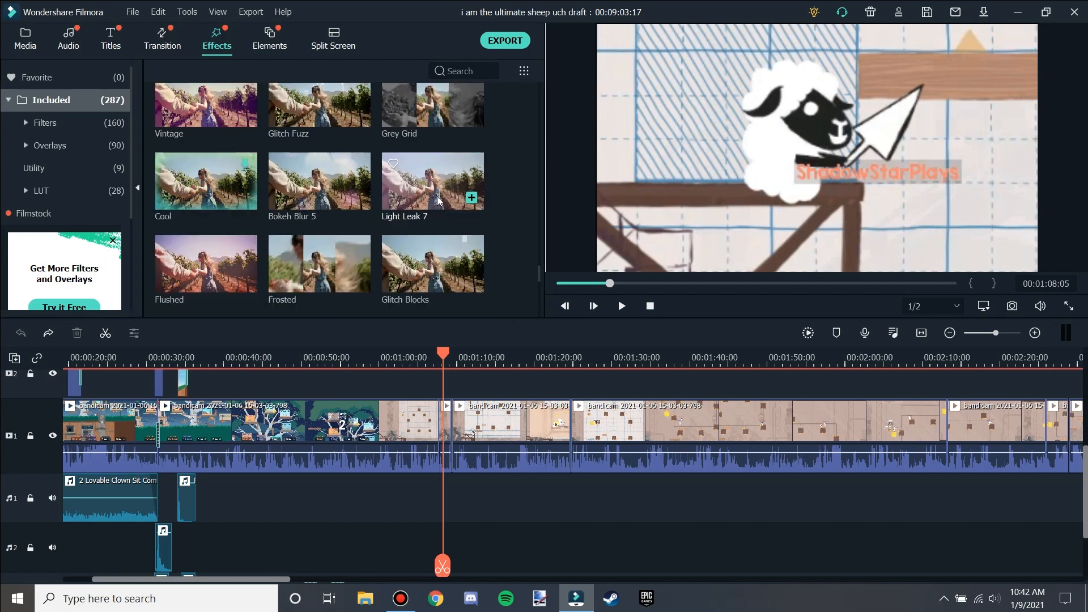
pyautogui.click(269, 41)
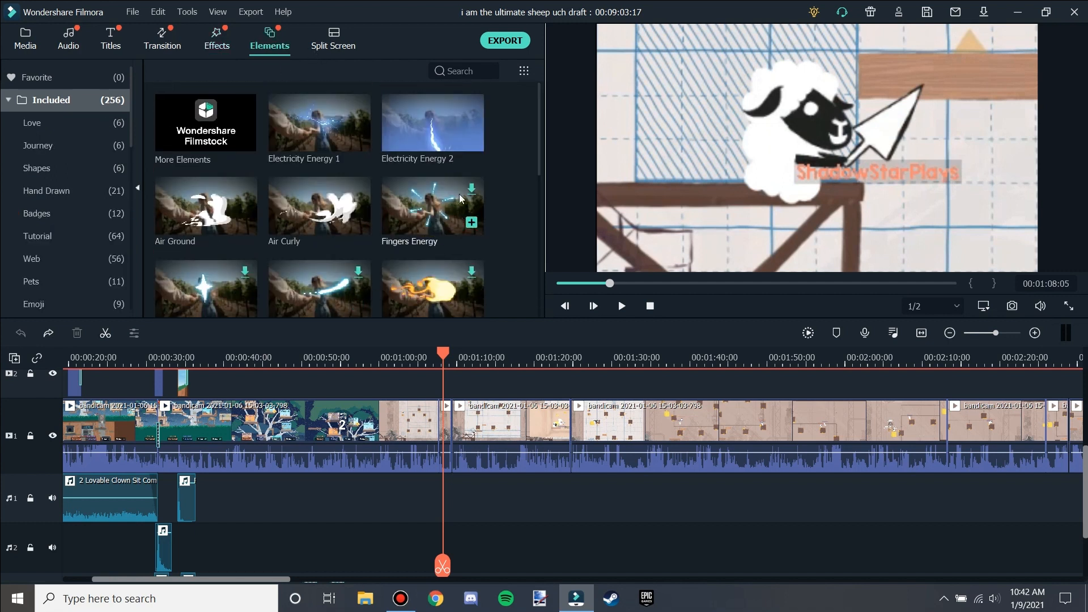
pyautogui.moveTo(443, 191)
pyautogui.moveTo(435, 140)
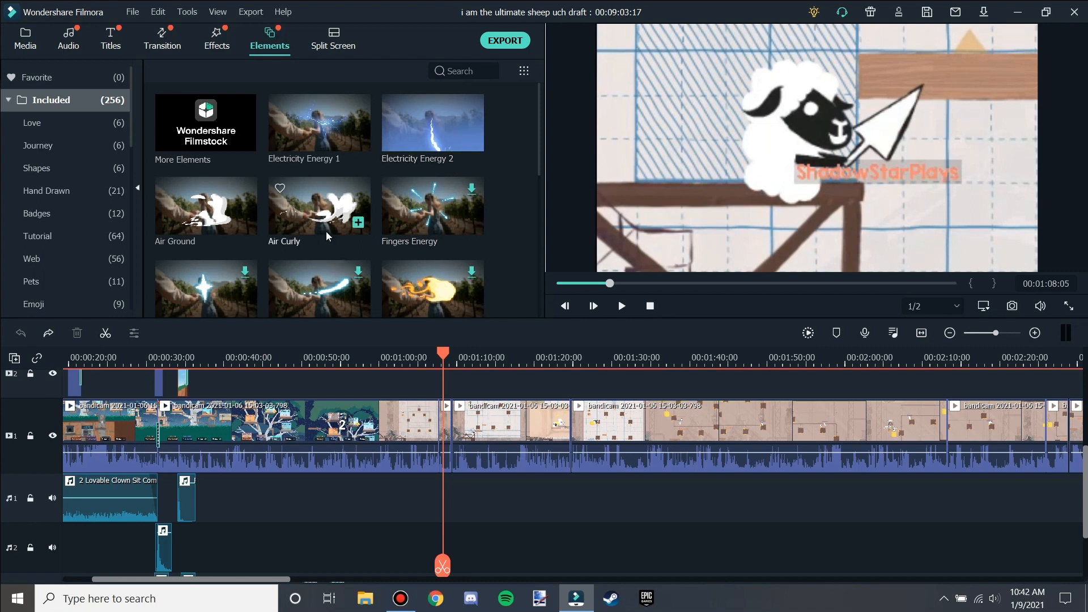
pyautogui.scroll(-3, 327, 238)
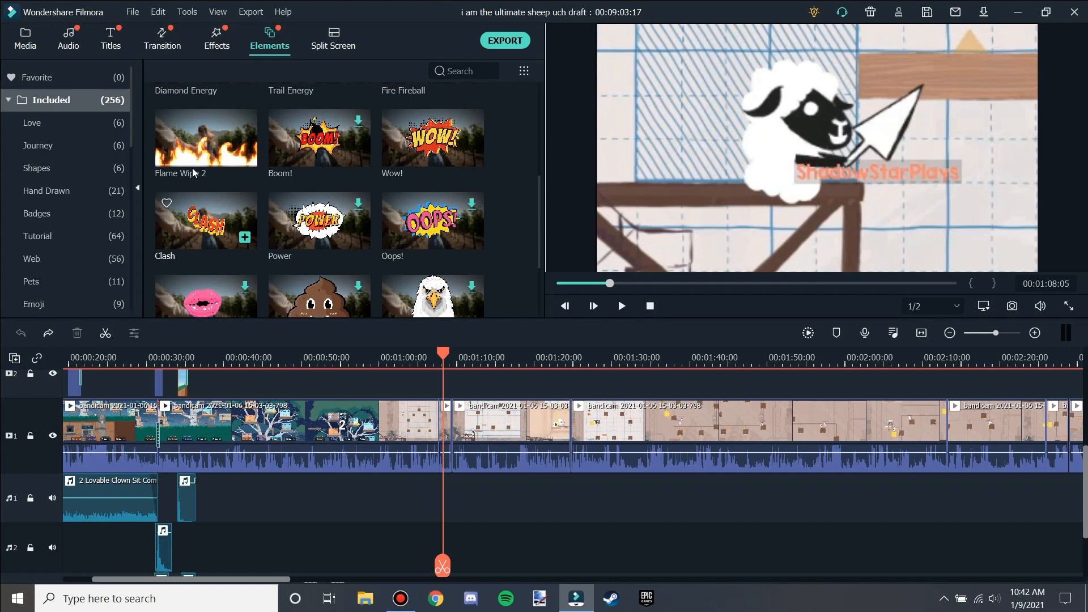
# Play back the timeline from about 0:29 and pause it.
pyautogui.moveTo(202, 580); pyautogui.dragTo(154, 586)
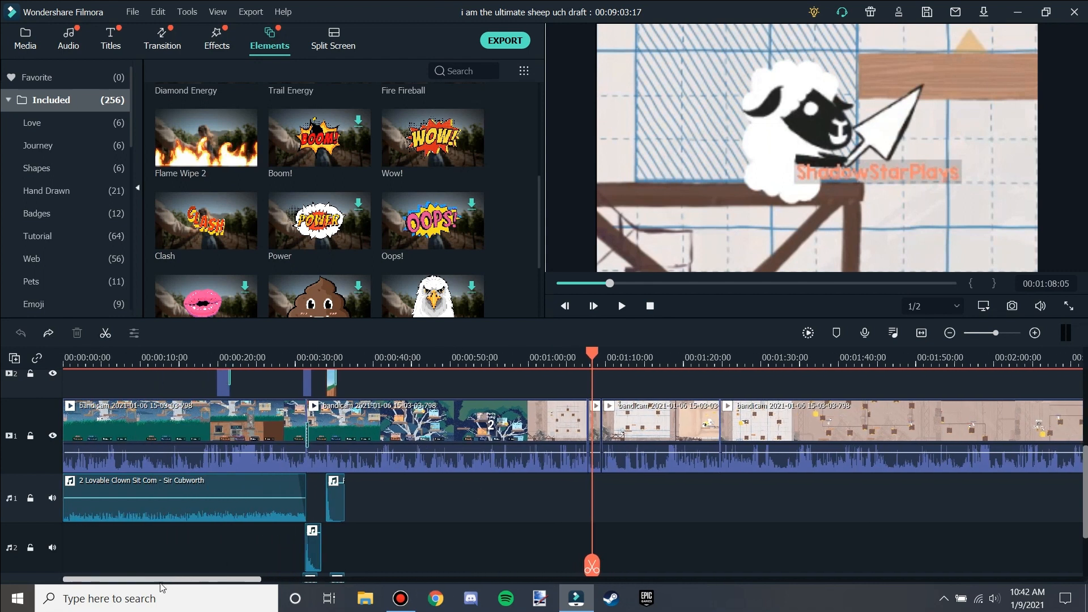
pyautogui.click(295, 350)
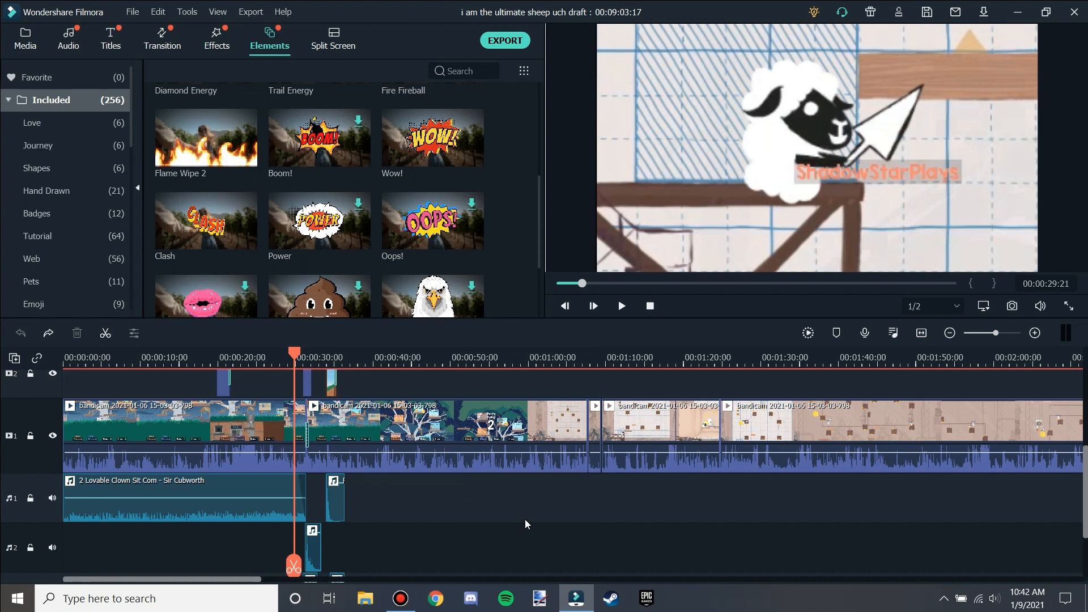
pyautogui.press('space')
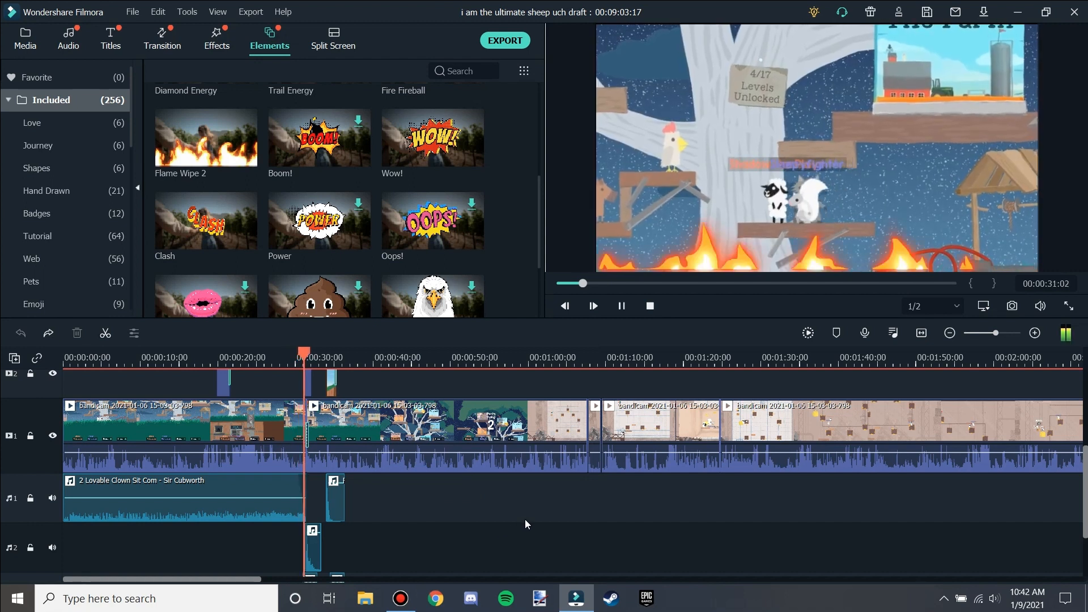
pyautogui.press('space')
# Scroll through the timeline's video and audio tracks to examine the clips layered around 0:30 and toward the end.
pyautogui.scroll(-3, 355, 487)
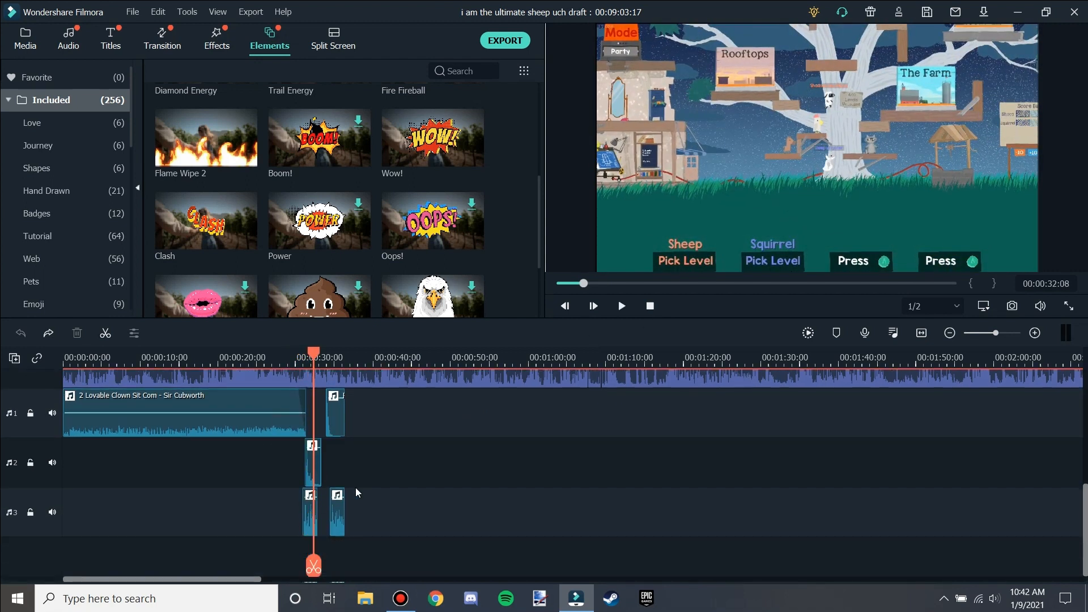
pyautogui.scroll(3, 339, 513)
pyautogui.scroll(-3, 269, 416)
pyautogui.scroll(3, 319, 358)
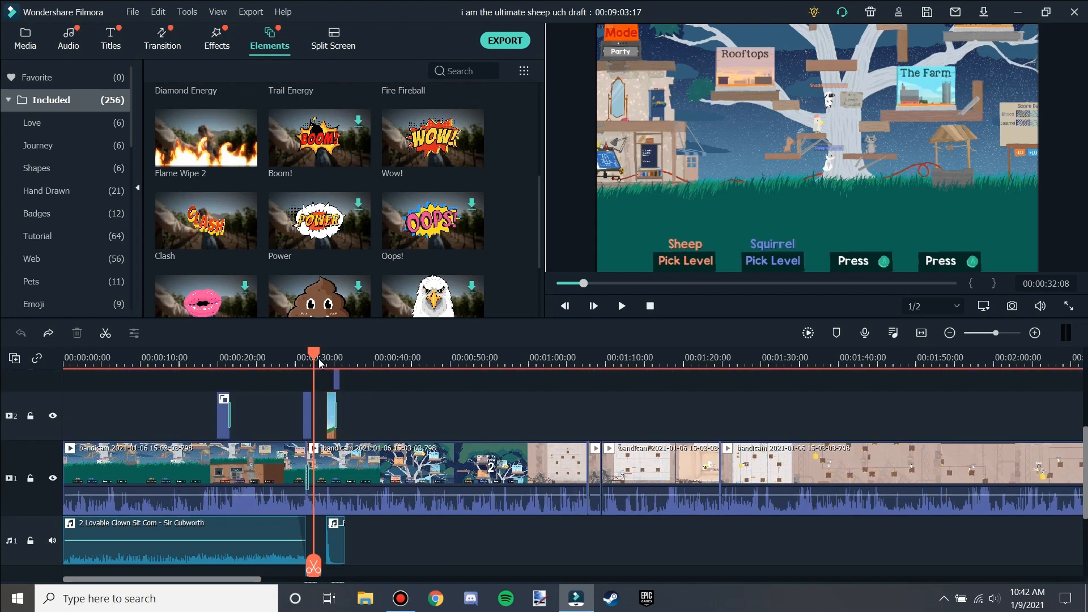
pyautogui.moveTo(315, 356); pyautogui.dragTo(292, 345)
pyautogui.scroll(-3, 314, 410)
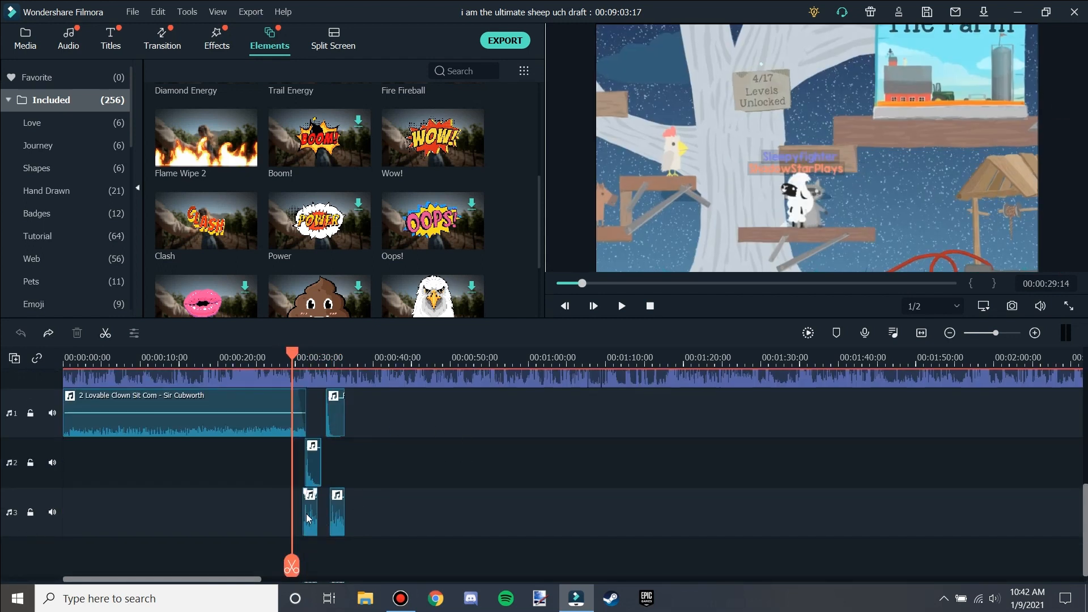
pyautogui.scroll(3, 442, 503)
pyautogui.scroll(-1, 401, 502)
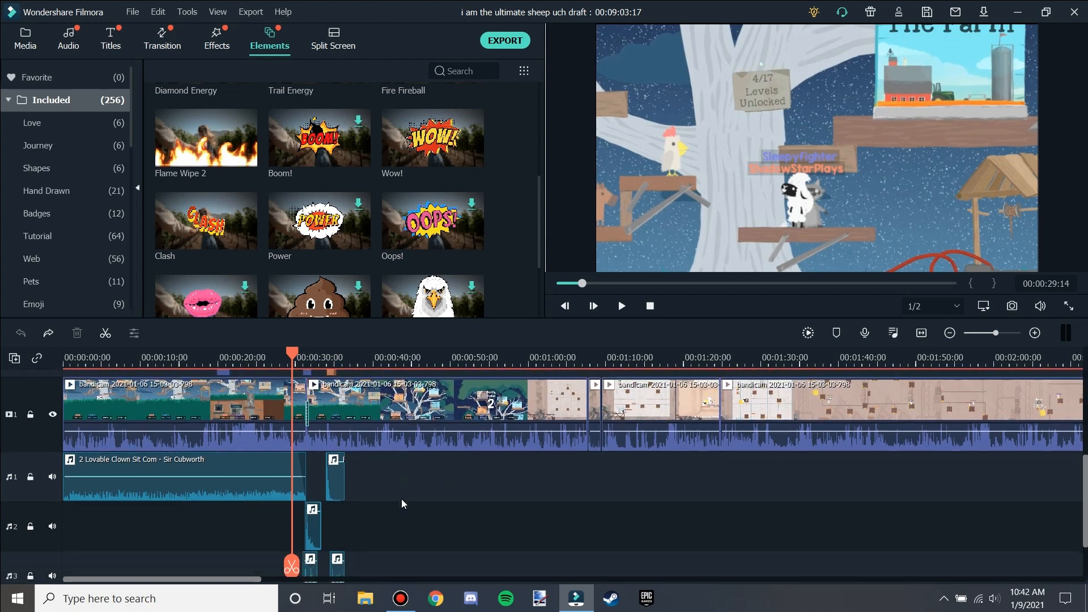
pyautogui.scroll(1, 128, 401)
pyautogui.scroll(3, 128, 401)
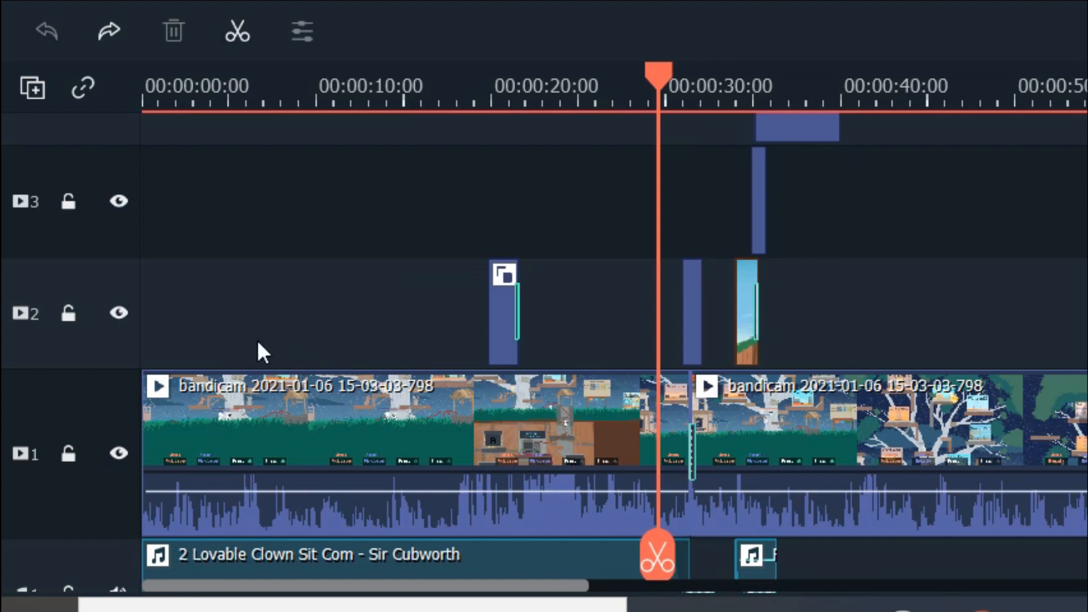
pyautogui.scroll(7, 309, 211)
pyautogui.scroll(-10, 71, 151)
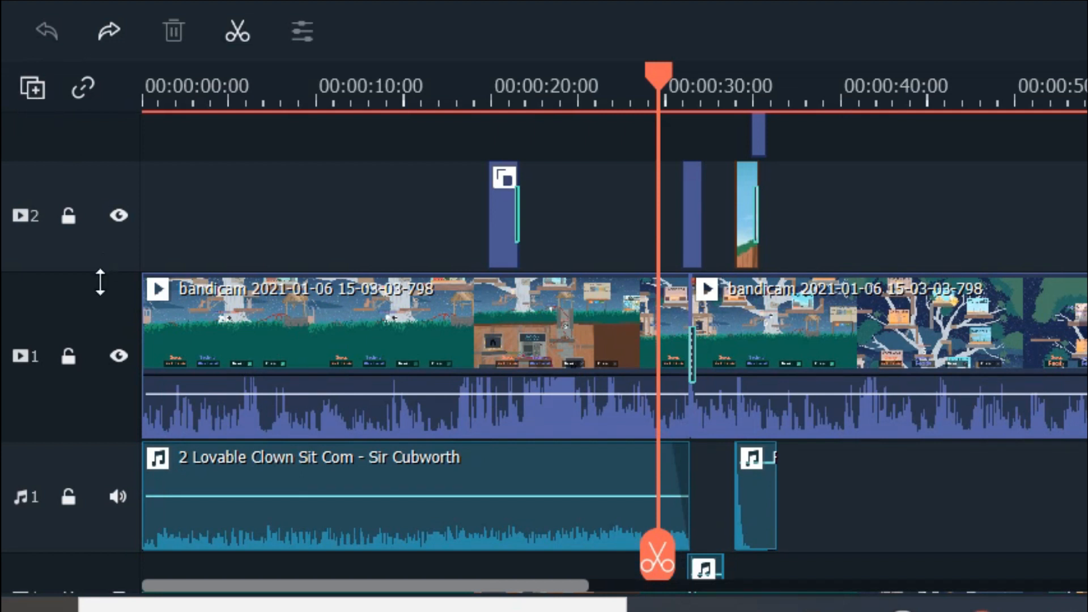
pyautogui.scroll(1, 321, 213)
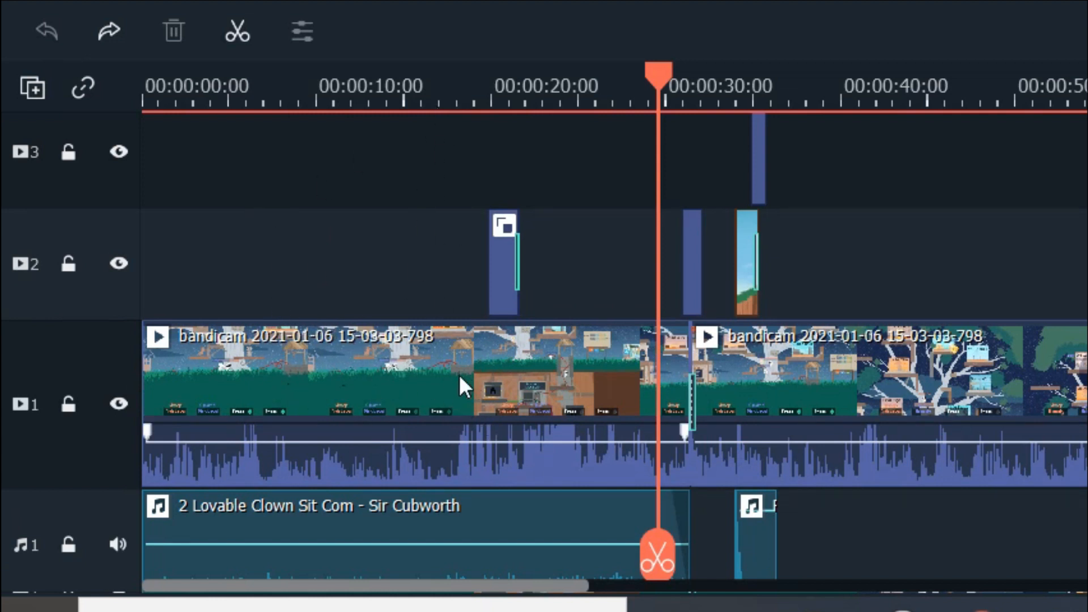
pyautogui.scroll(-2, 487, 383)
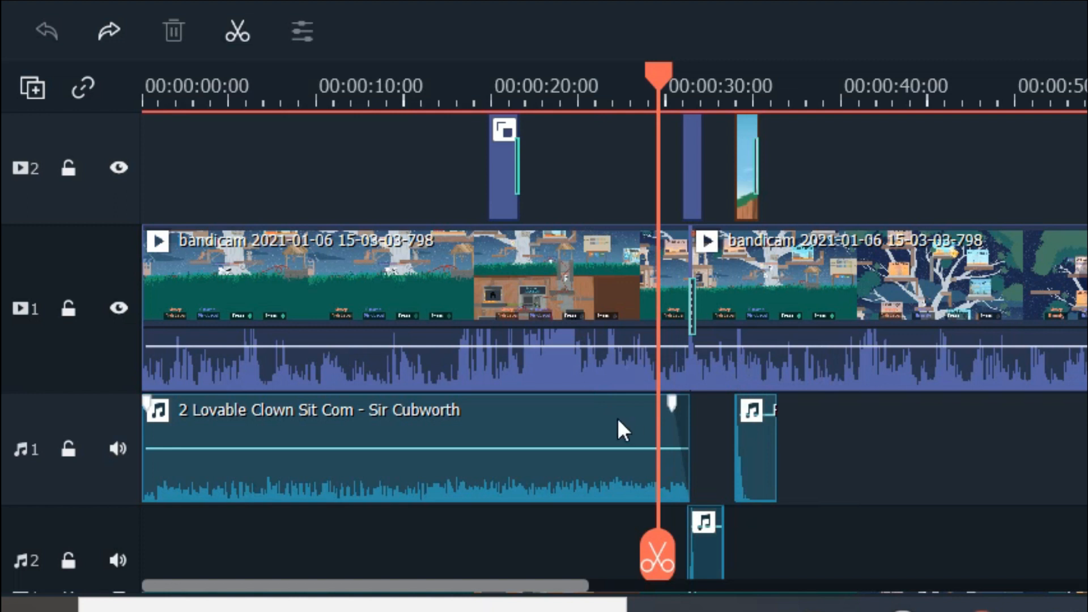
pyautogui.scroll(-1, 617, 417)
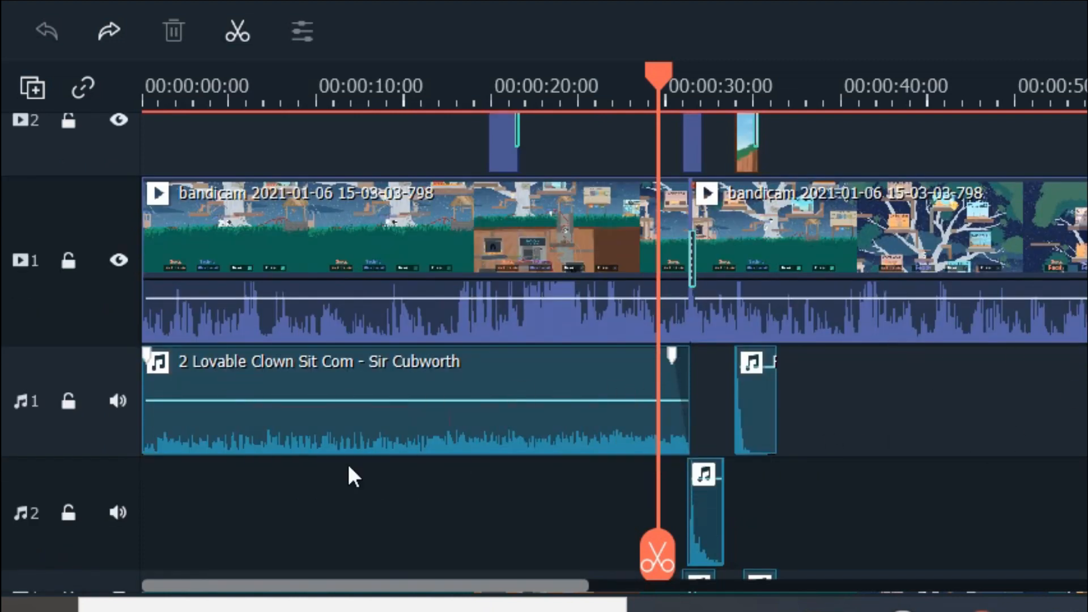
pyautogui.scroll(-4, 363, 439)
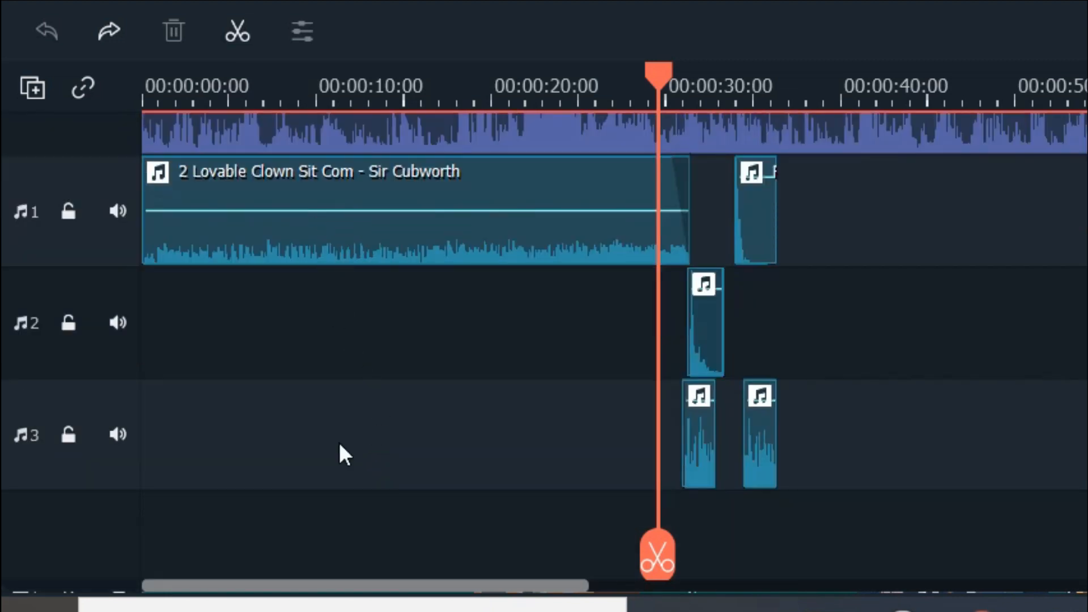
pyautogui.scroll(5, 733, 427)
pyautogui.moveTo(382, 587); pyautogui.dragTo(439, 575)
pyautogui.scroll(-4, 683, 422)
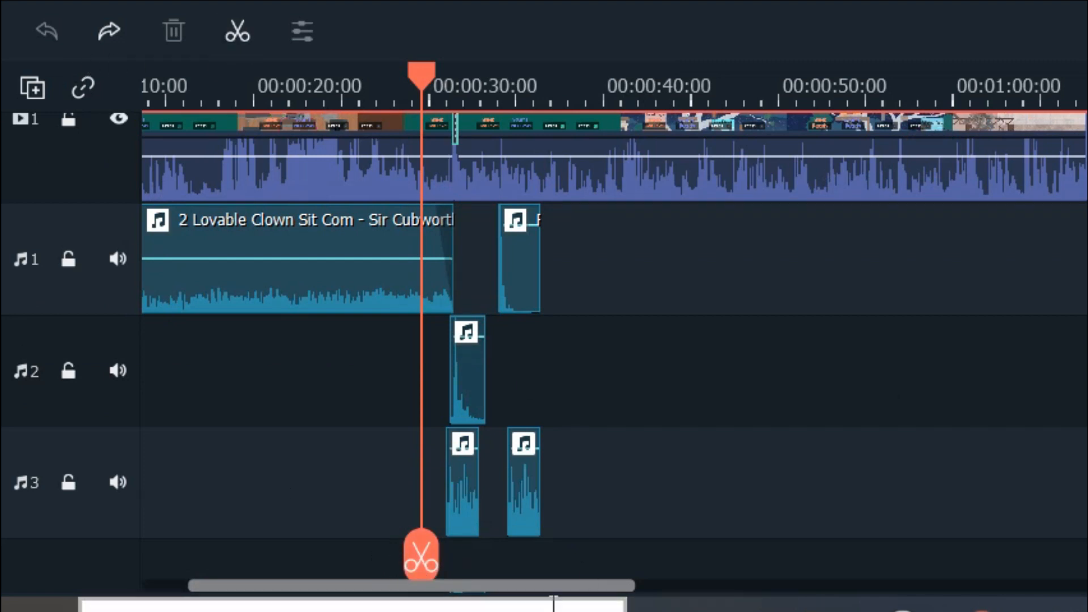
pyautogui.moveTo(638, 588); pyautogui.dragTo(1087, 550)
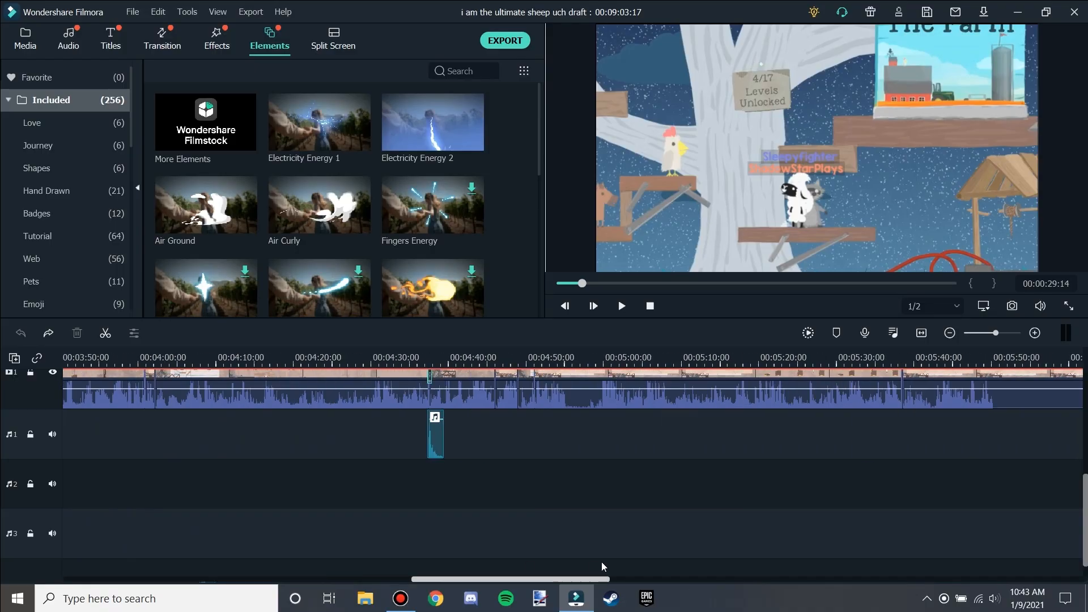
pyautogui.moveTo(601, 562); pyautogui.dragTo(930, 541)
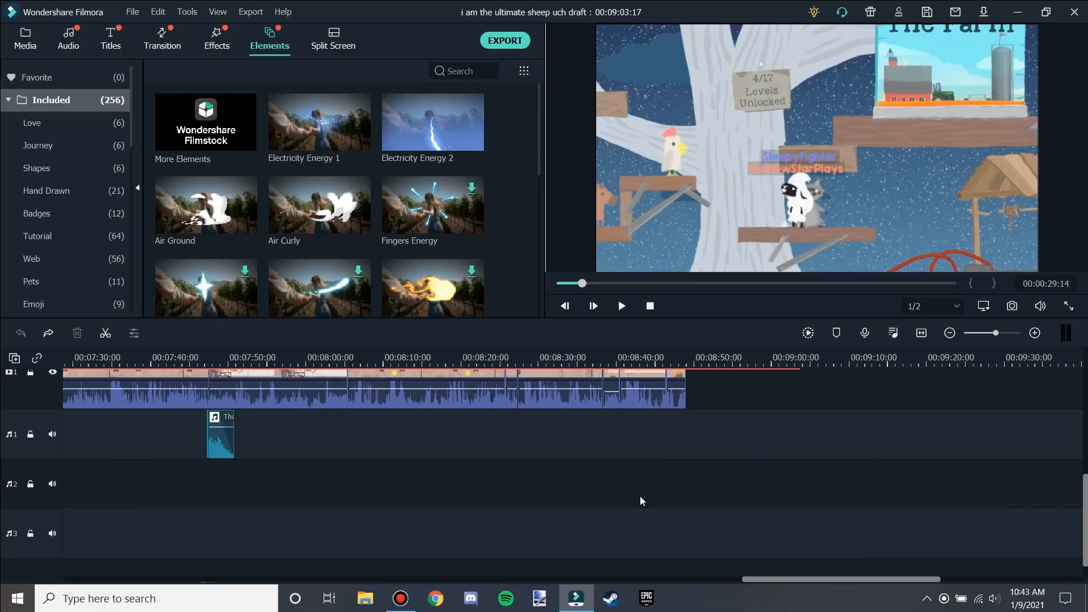
pyautogui.scroll(5, 640, 495)
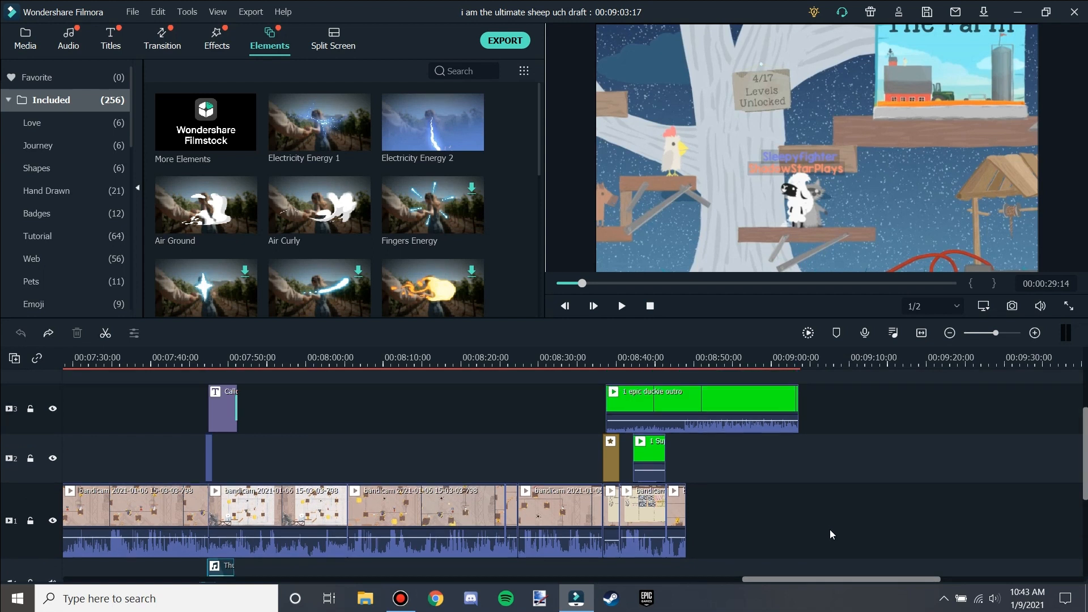
# Move the playhead to about 7:49 at the title clip.
pyautogui.moveTo(864, 580); pyautogui.dragTo(779, 558)
pyautogui.click(664, 356)
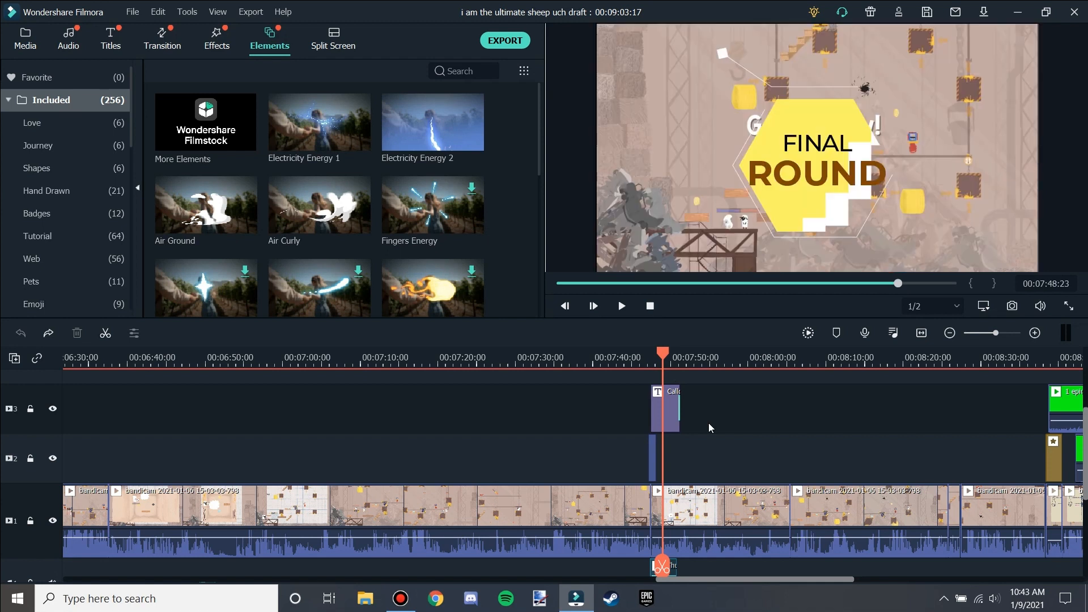
pyautogui.click(667, 357)
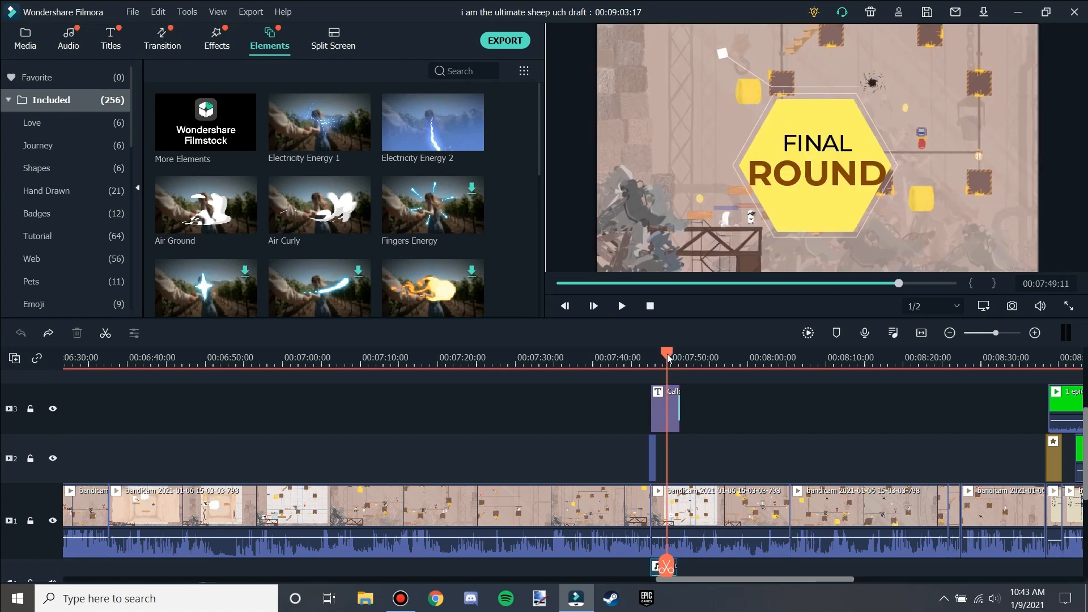
# Browse the Titles library templates.
pyautogui.click(121, 37)
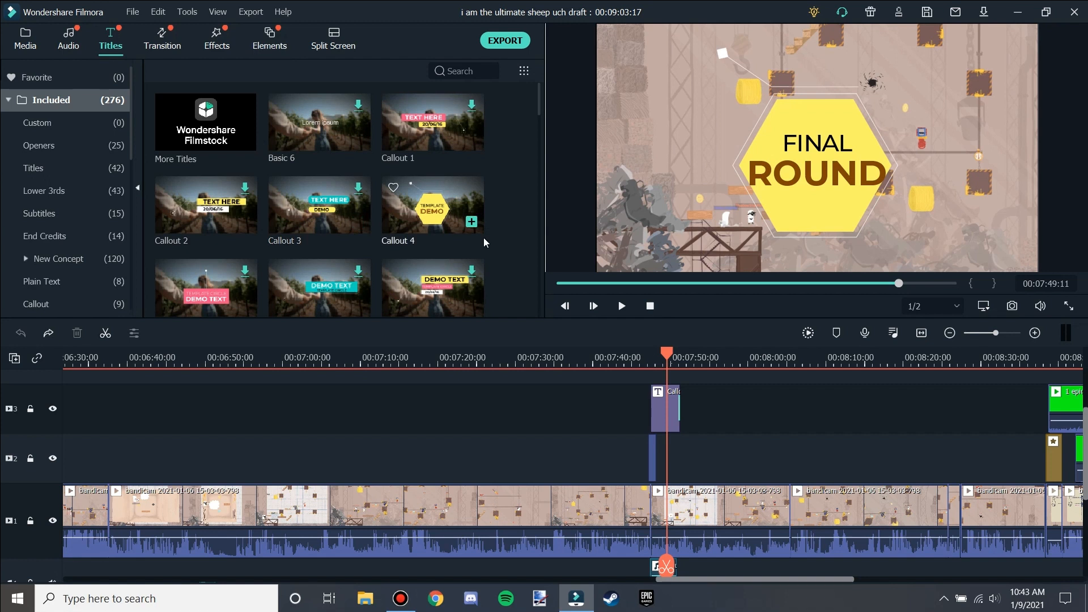
pyautogui.scroll(-4, 486, 280)
pyautogui.scroll(4, 486, 280)
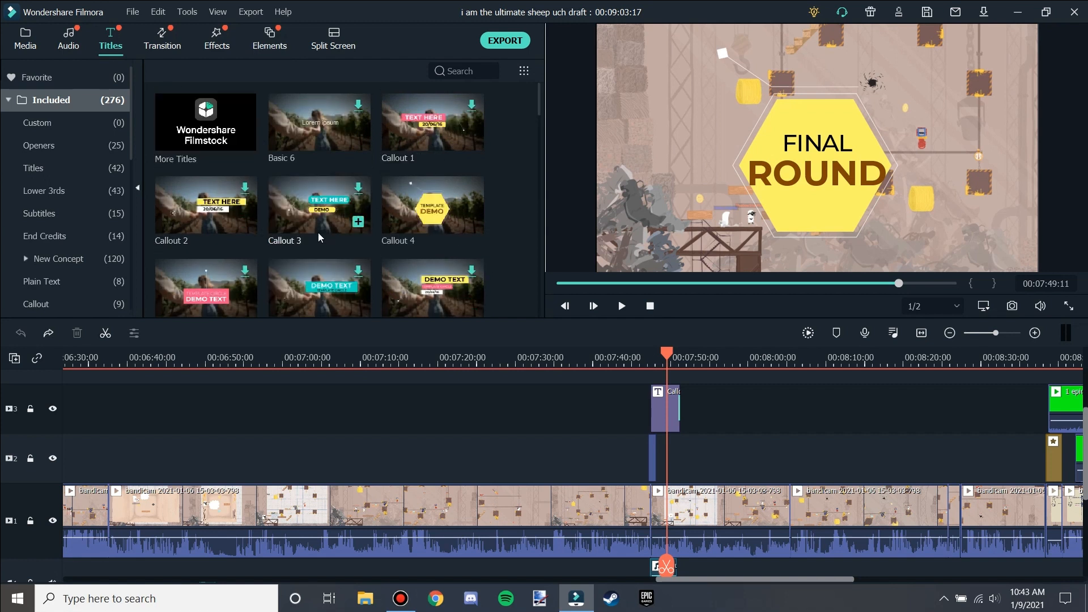
pyautogui.scroll(-4, 298, 243)
pyautogui.scroll(4, 299, 247)
pyautogui.scroll(-6, 295, 247)
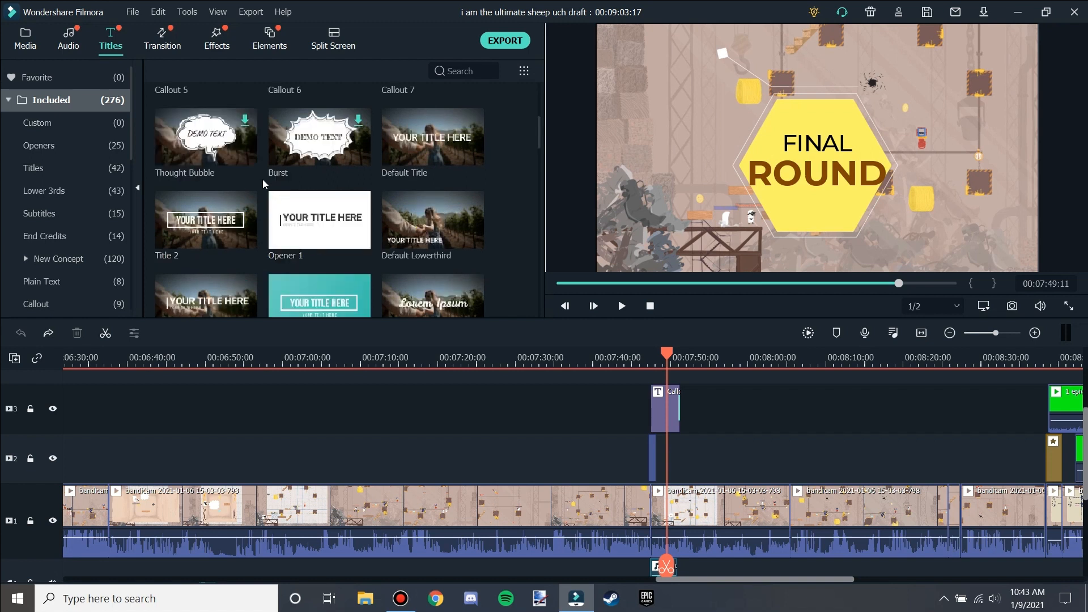
pyautogui.scroll(6, 397, 255)
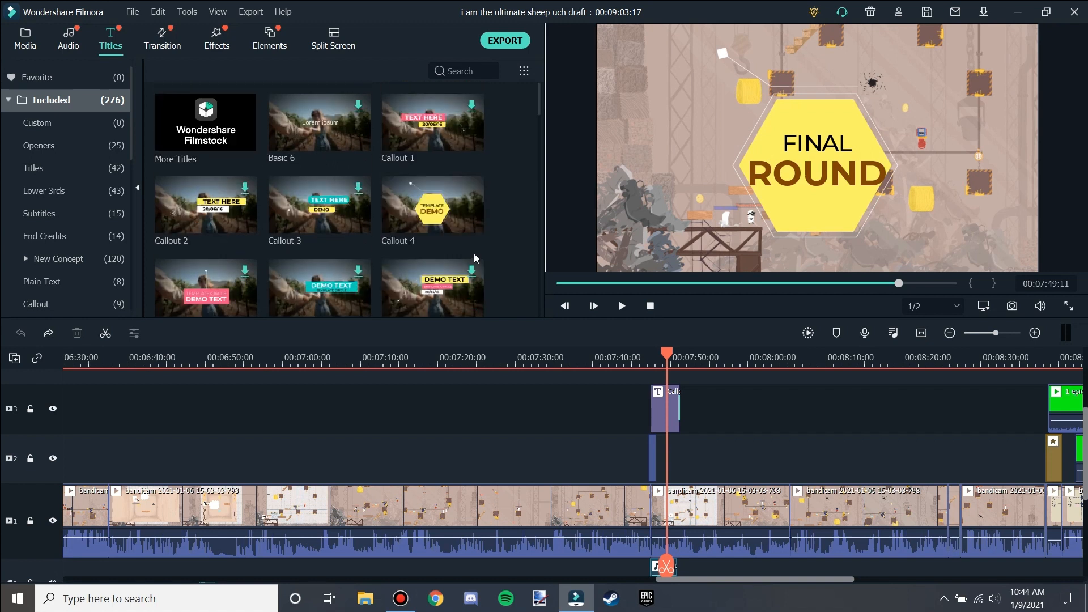
pyautogui.hscroll(2, 542, 505)
pyautogui.hscroll(-4, 542, 506)
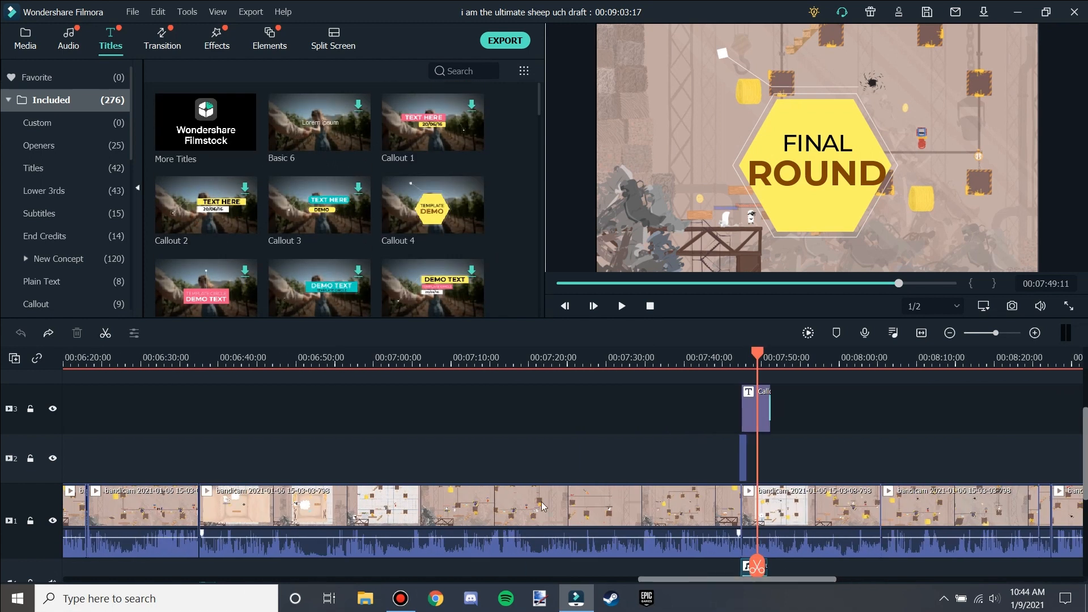
# Apply a Pan & Zoom to the clip at about 6:21, framing the start and end regions around the sheep.
pyautogui.rightClick(126, 503)
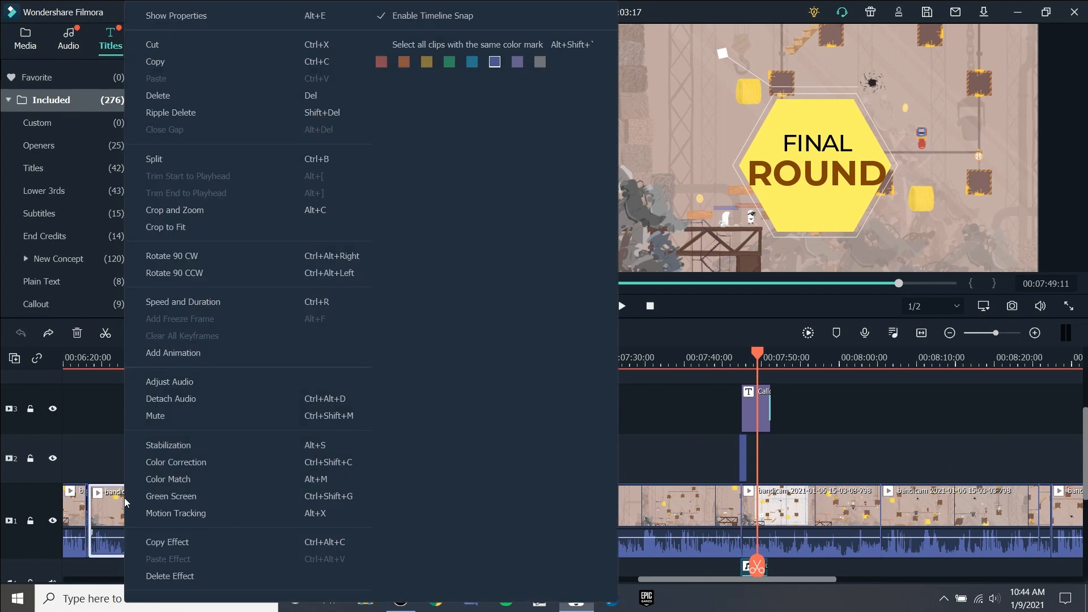
pyautogui.click(209, 214)
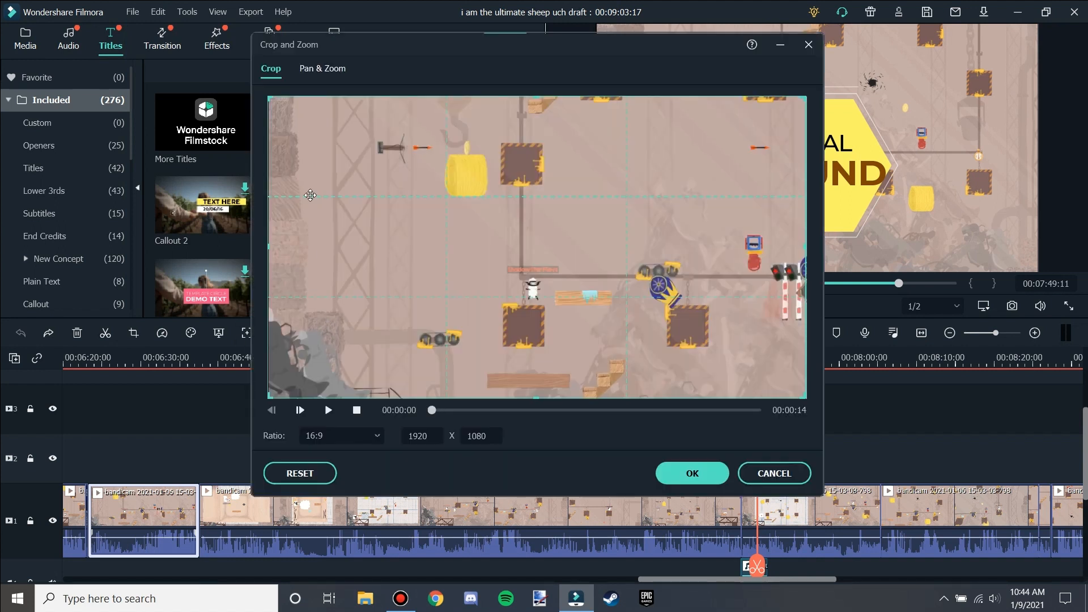
pyautogui.moveTo(278, 107); pyautogui.dragTo(255, 135)
pyautogui.click(326, 72)
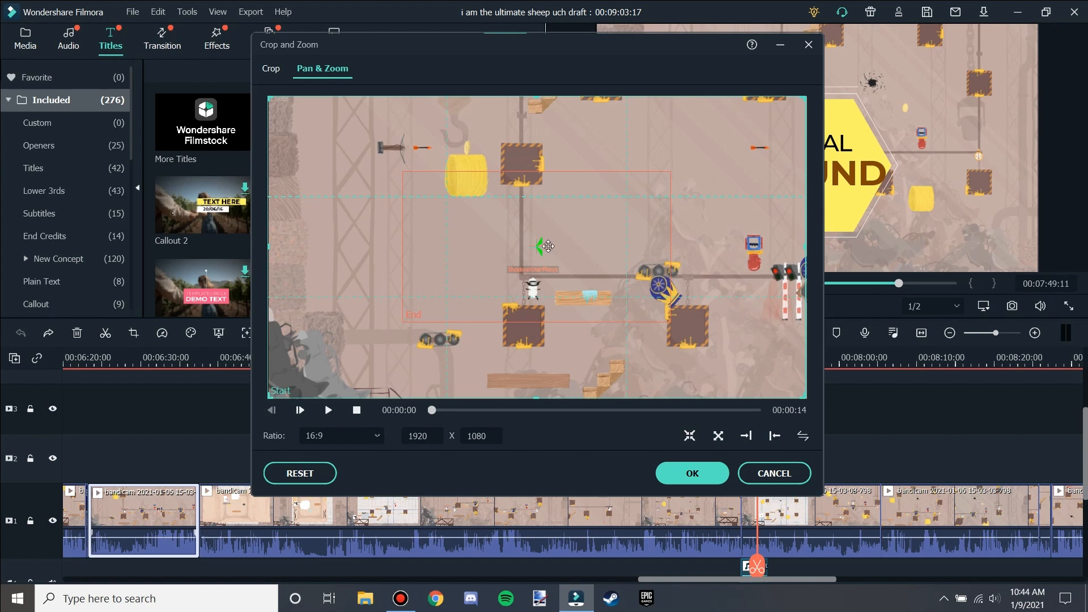
pyautogui.moveTo(562, 296); pyautogui.dragTo(592, 289)
pyautogui.moveTo(671, 282); pyautogui.dragTo(659, 319)
pyautogui.moveTo(685, 201); pyautogui.dragTo(524, 289)
pyautogui.moveTo(471, 317); pyautogui.dragTo(534, 290)
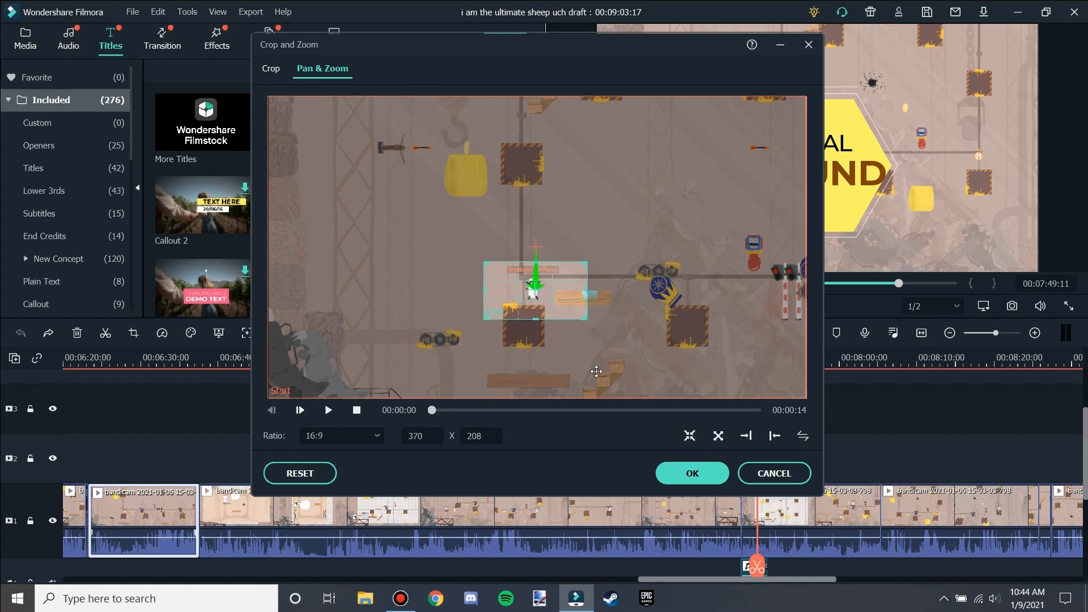
pyautogui.click(789, 379)
pyautogui.moveTo(801, 395); pyautogui.dragTo(548, 301)
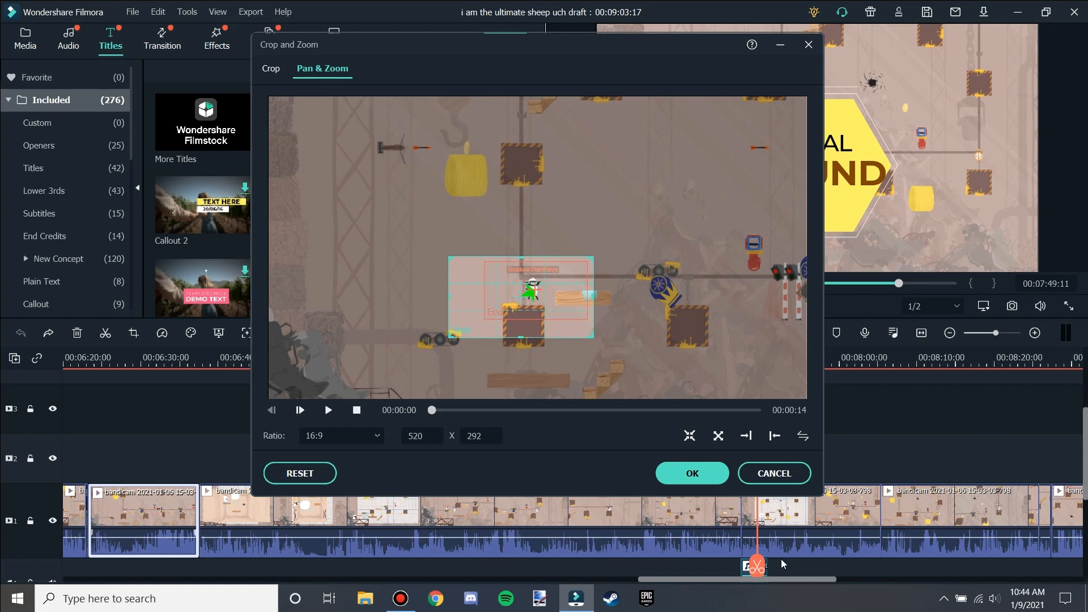
pyautogui.click(692, 473)
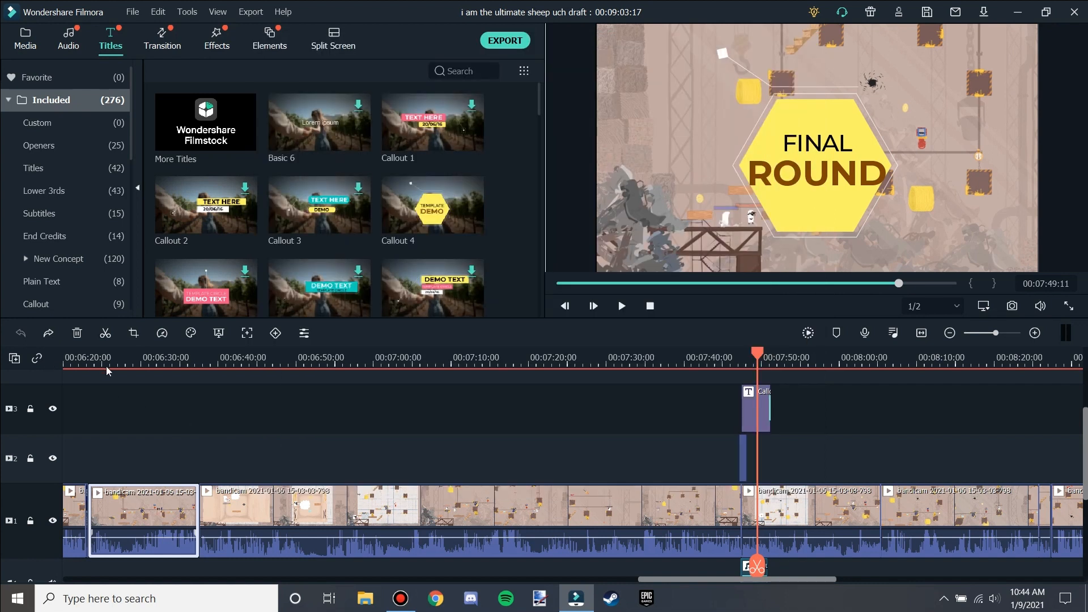
# Play back the timeline from about 6:21 to review the Pan & Zoom clip.
pyautogui.click(77, 364)
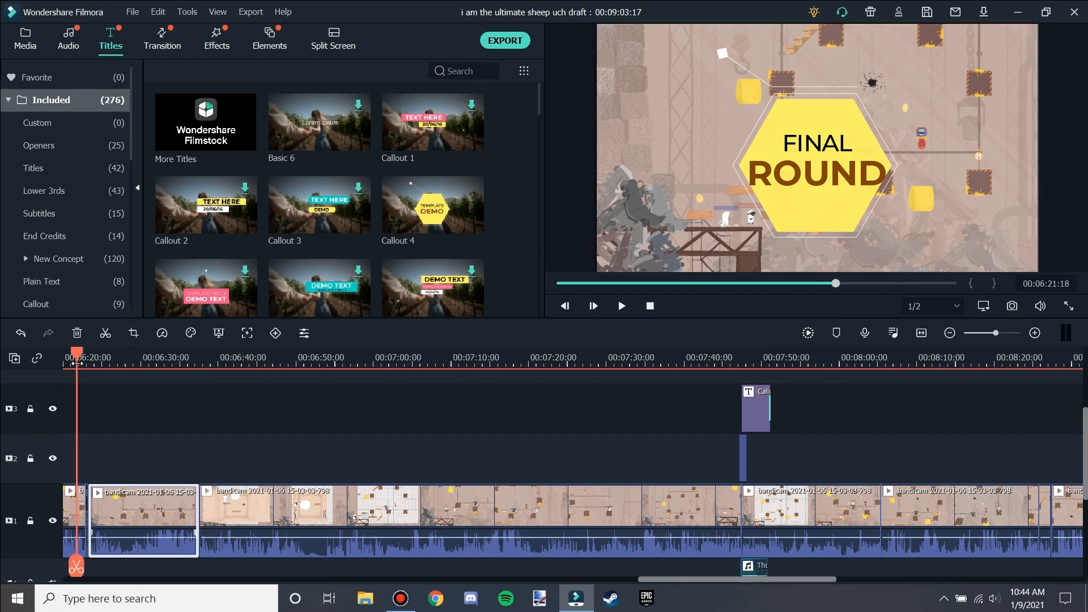
pyautogui.click(154, 407)
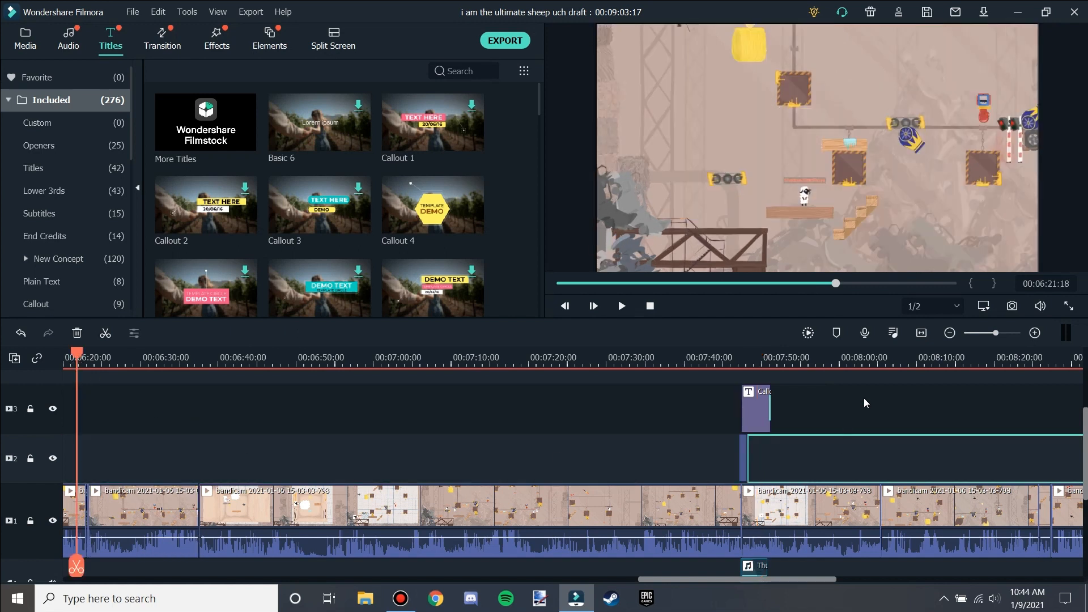
pyautogui.press('space')
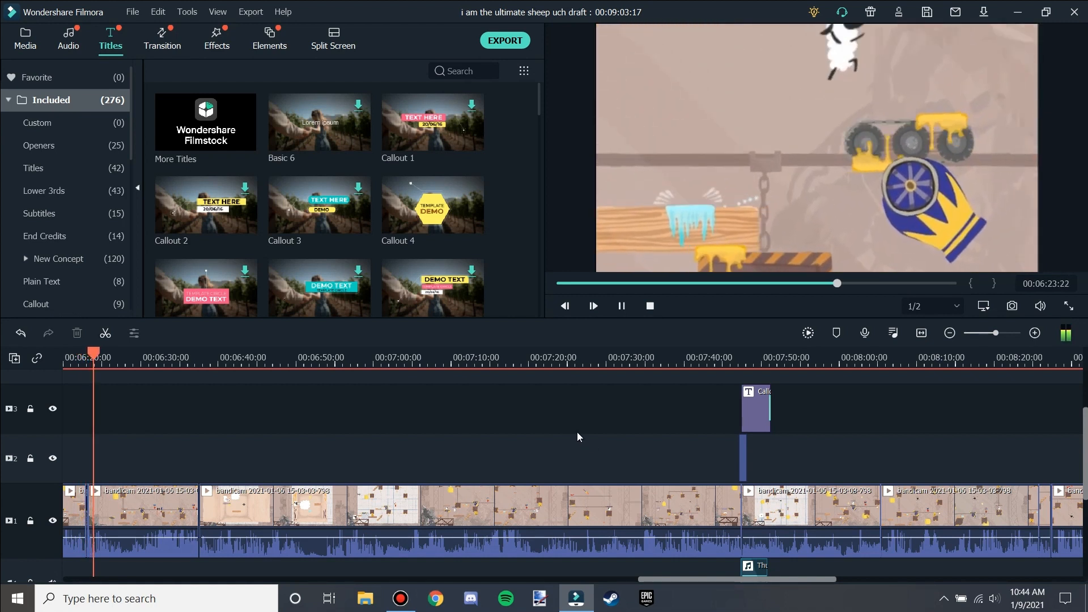
pyautogui.press('space')
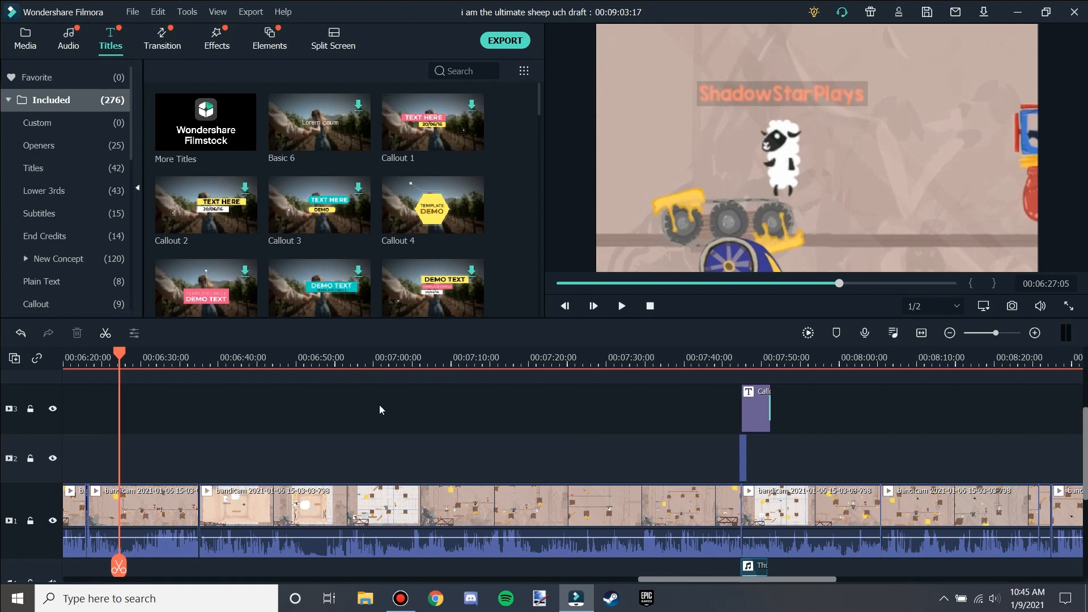
pyautogui.press('space')
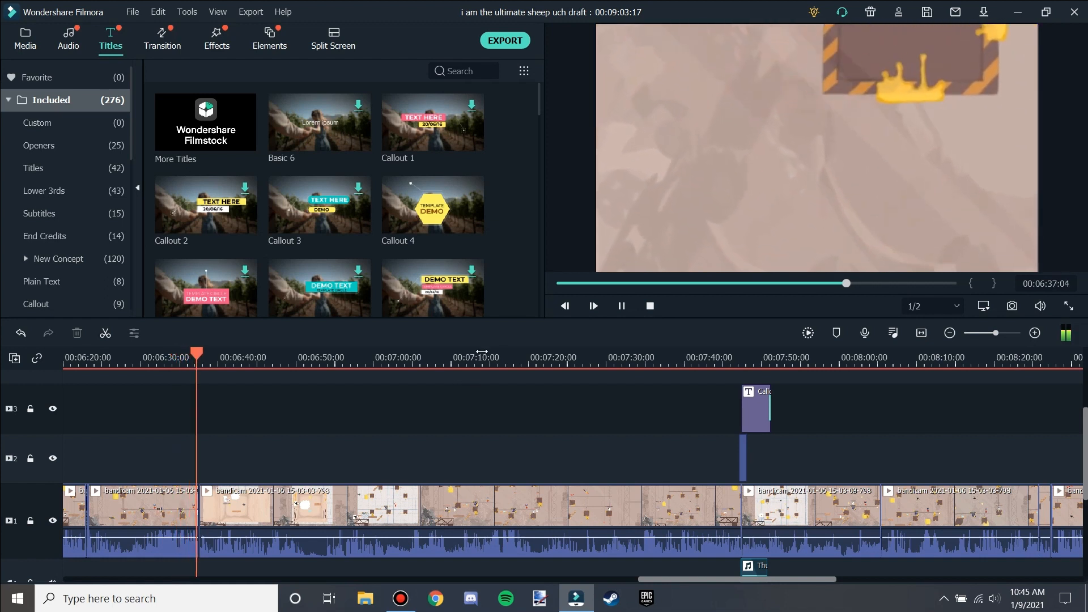
pyautogui.press('space')
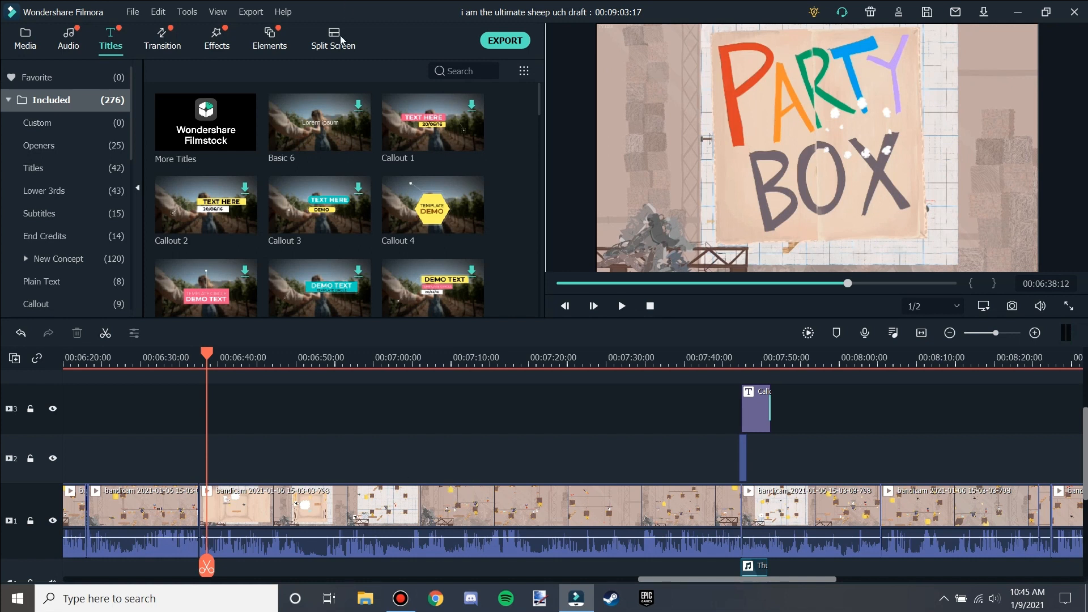
# Browse the Split Screen templates and the Elements library.
pyautogui.scroll(-5, 368, 257)
pyautogui.scroll(5, 469, 281)
pyautogui.scroll(-5, 481, 271)
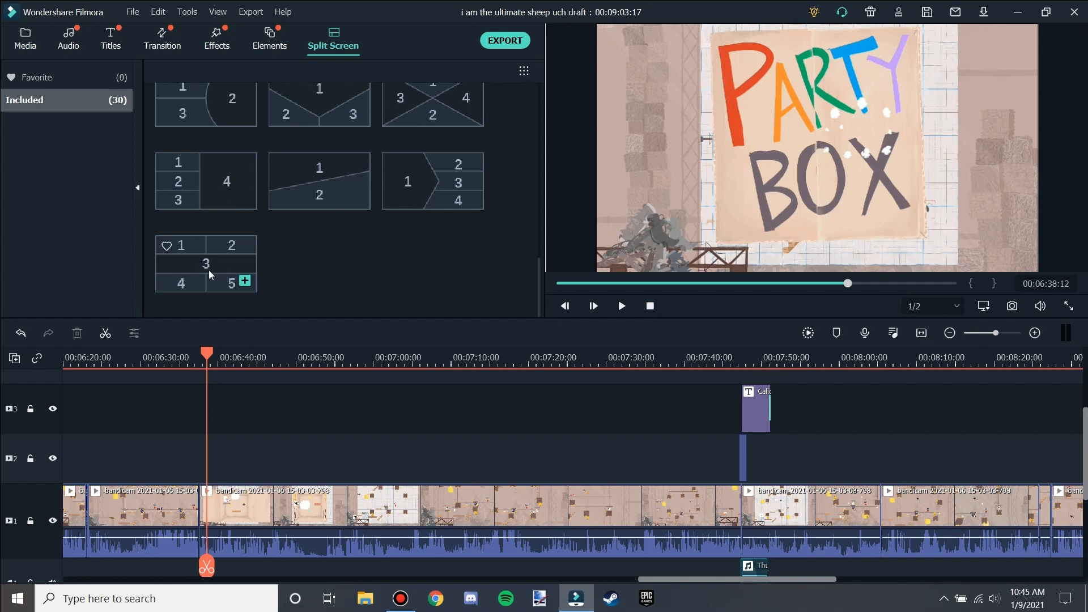
pyautogui.scroll(3, 297, 254)
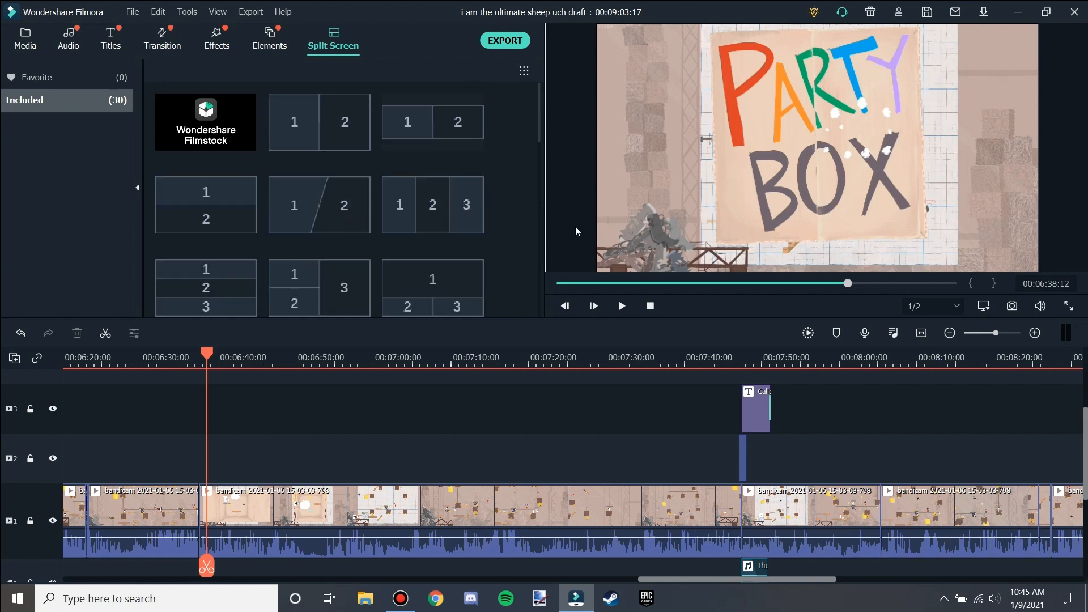
pyautogui.moveTo(361, 196)
pyautogui.click(261, 39)
pyautogui.scroll(-10, 356, 164)
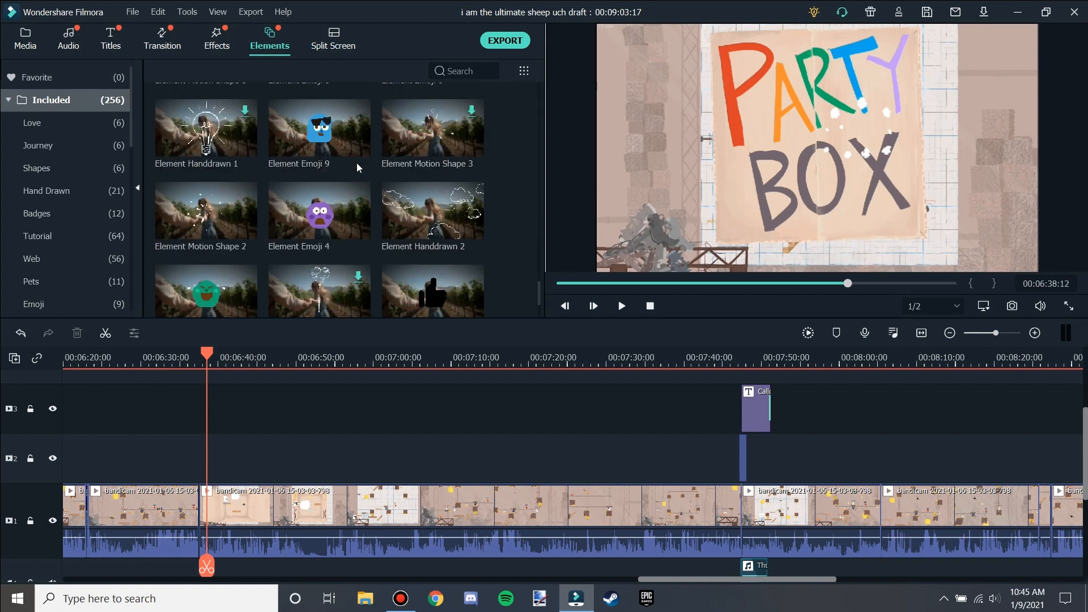
pyautogui.scroll(-8, 374, 240)
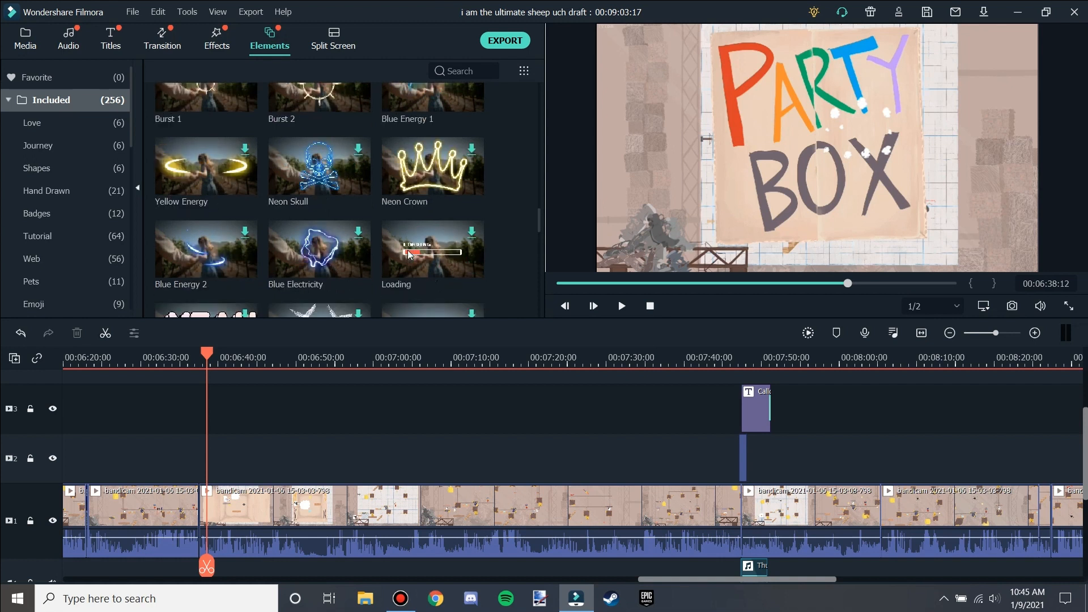
pyautogui.scroll(-10, 411, 255)
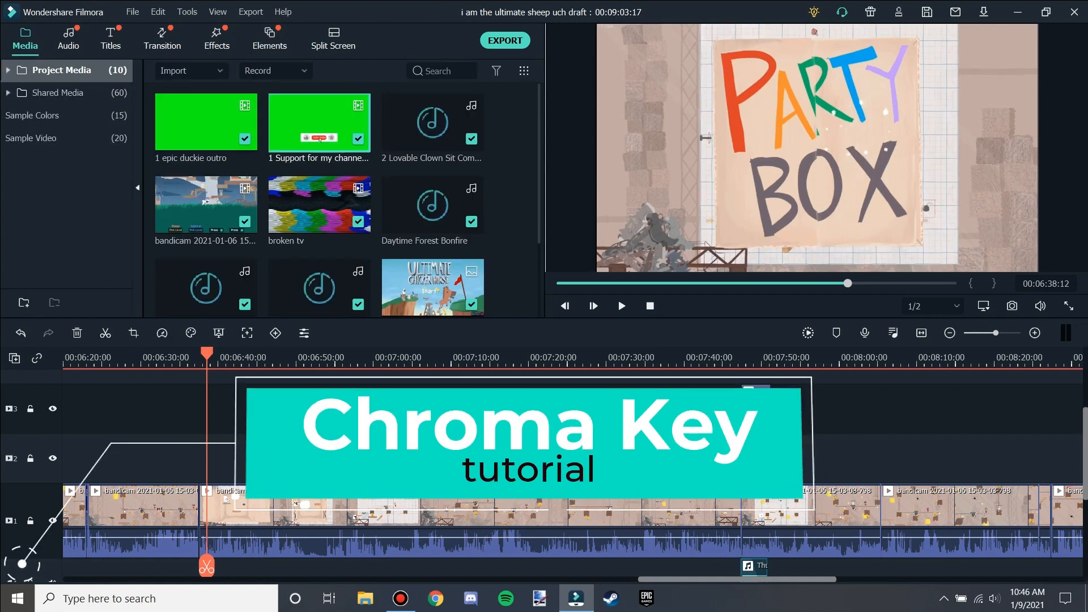
# Place the "1 Support for my channel" green-screen clip on track 2 at about 6:48 and preview it.
pyautogui.click(290, 409)
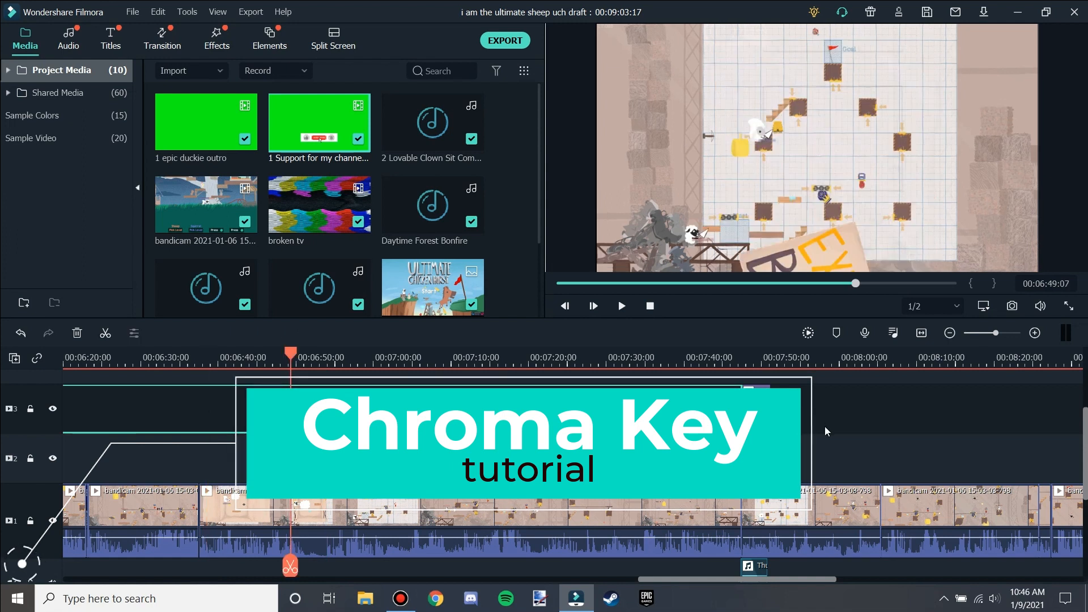
pyautogui.press('space')
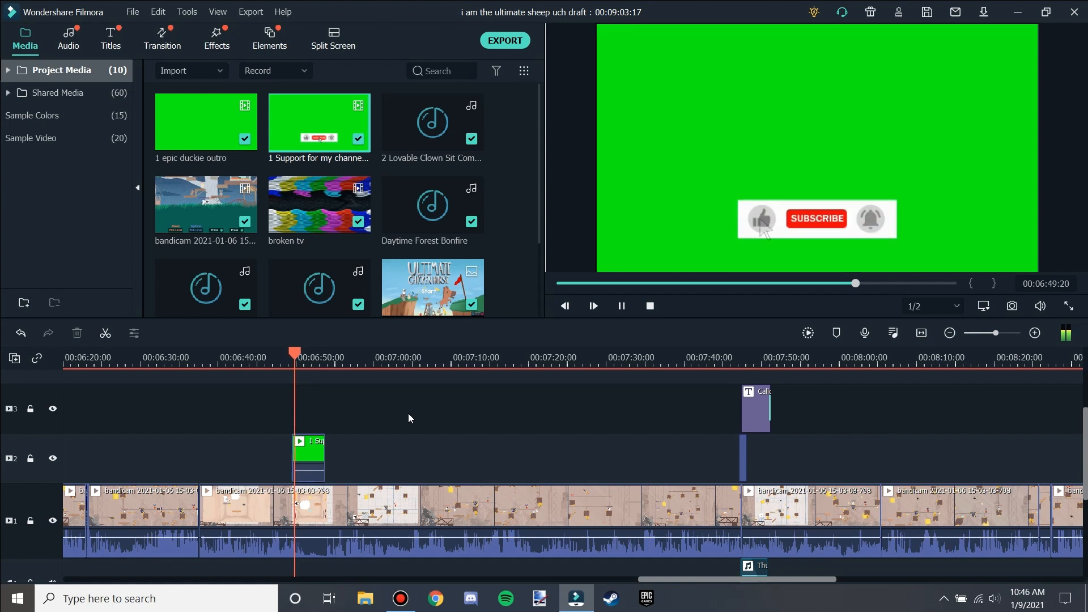
pyautogui.press('space')
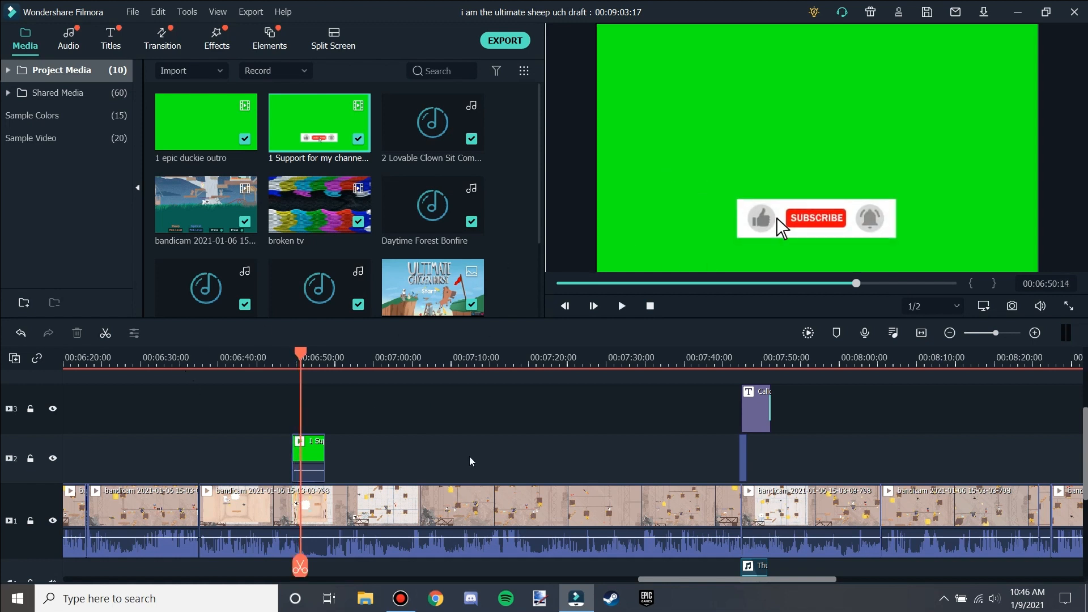
# Enable Chroma Key on the green-screen subscribe clip and raise its Tolerance to the maximum.
pyautogui.click(518, 253)
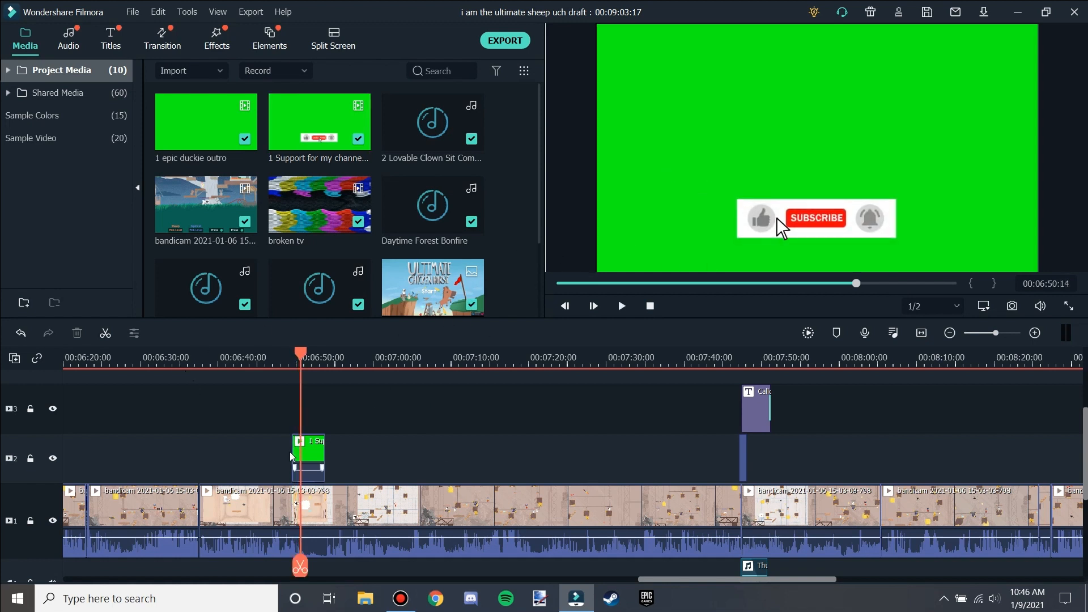
pyautogui.doubleClick(306, 453)
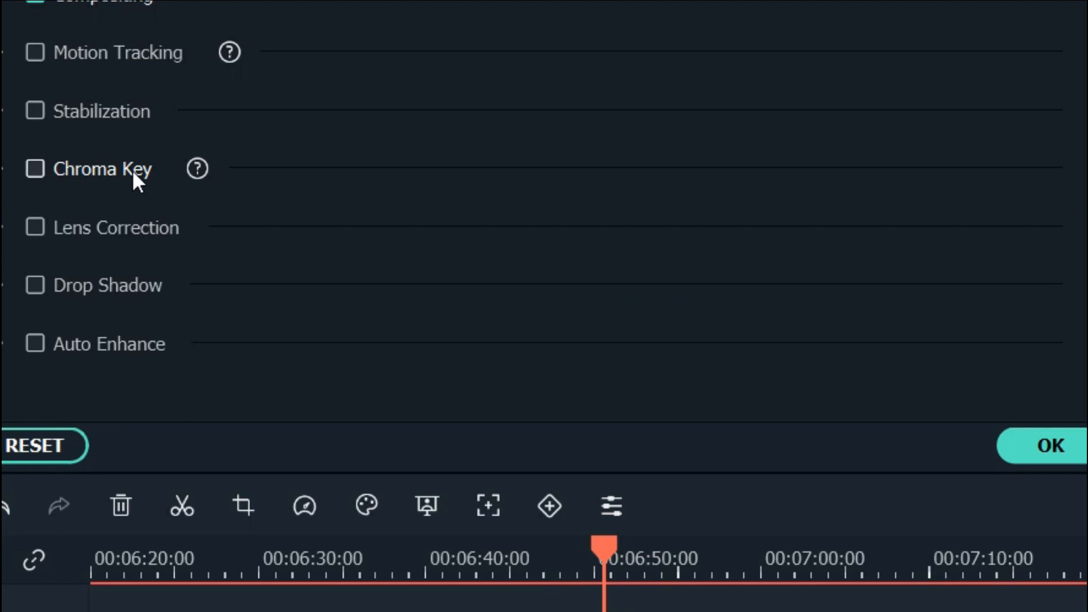
pyautogui.rightClick(629, 610)
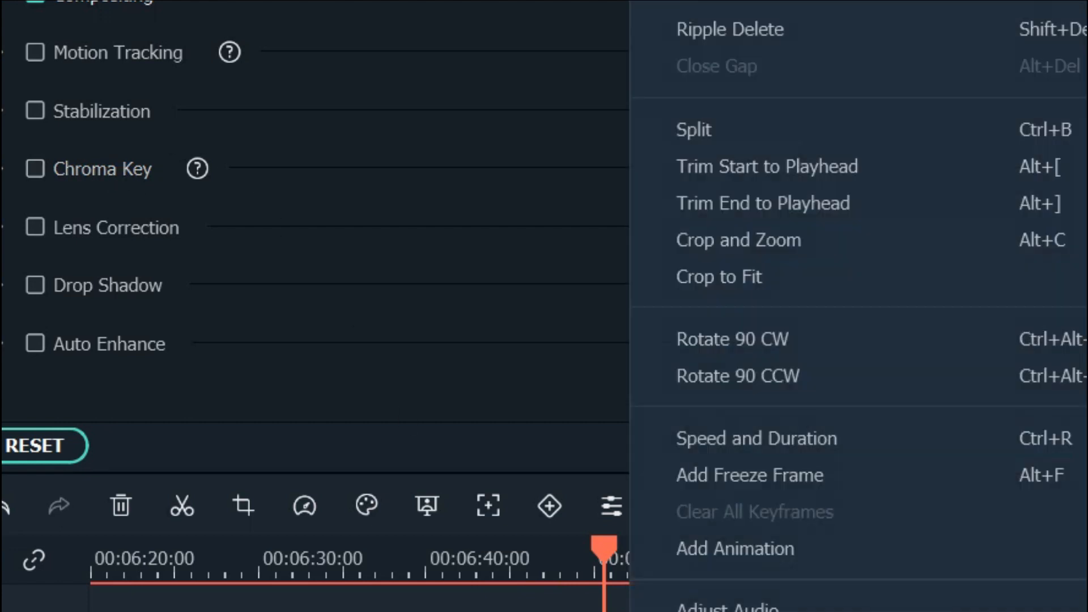
pyautogui.click(698, 2)
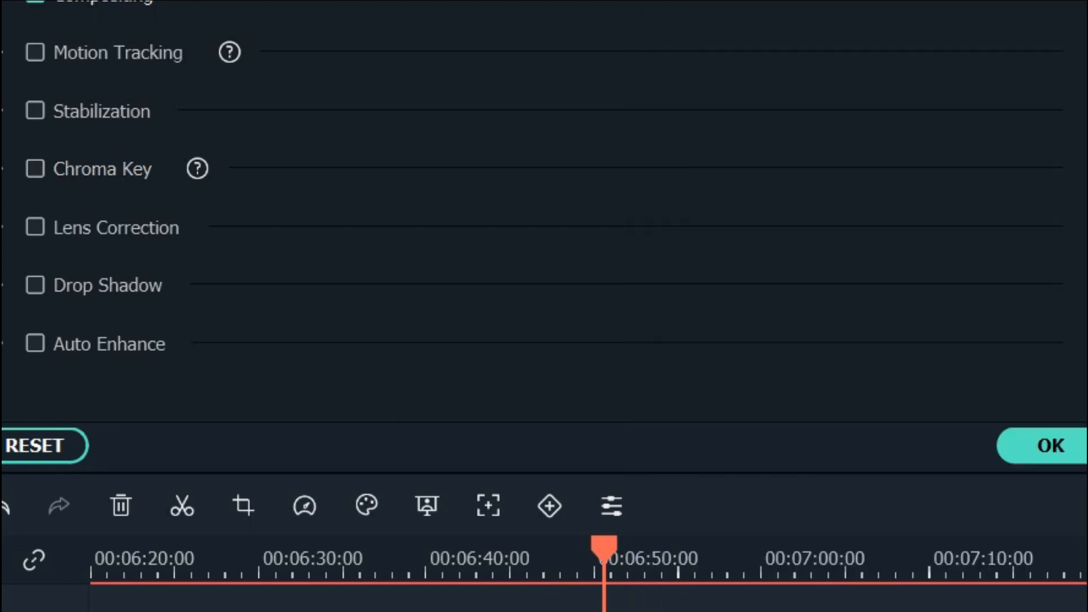
pyautogui.click(105, 169)
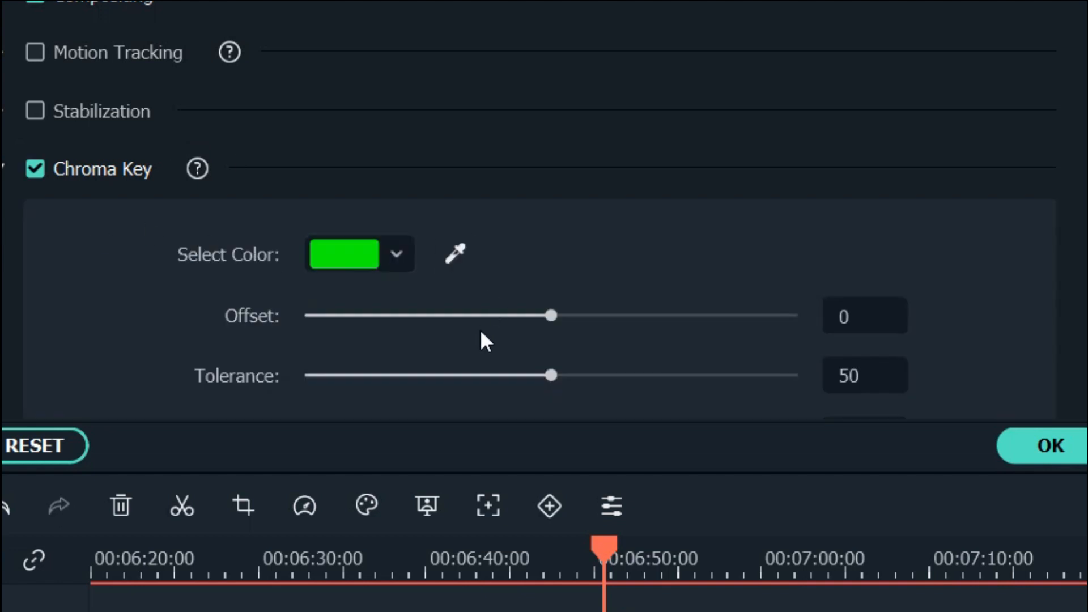
pyautogui.moveTo(550, 377); pyautogui.dragTo(906, 357)
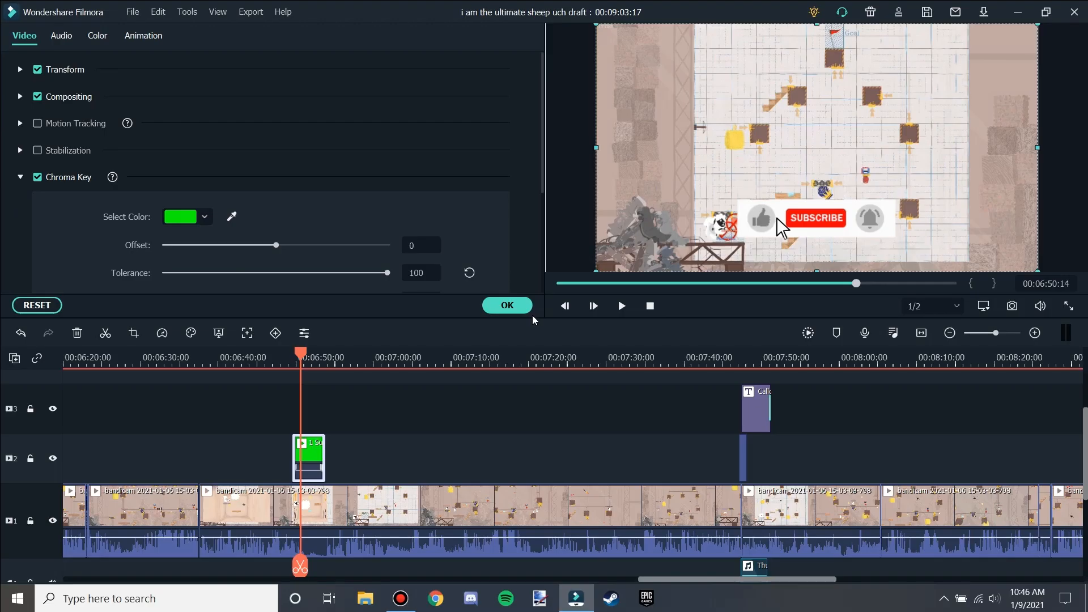
pyautogui.click(522, 304)
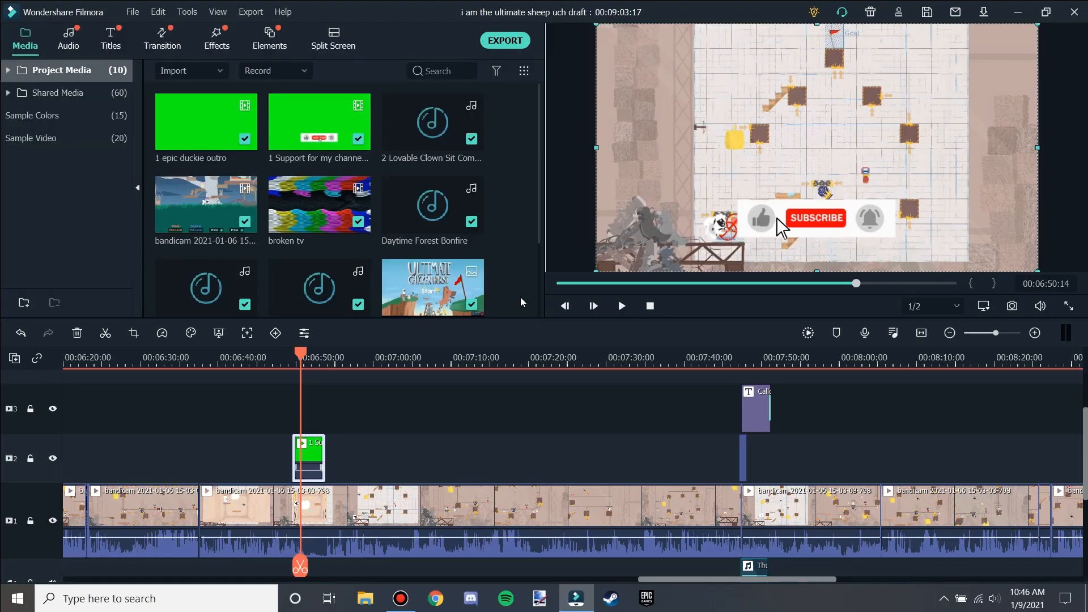
# Play back the keyed subscribe overlay from about 6:48 to review it over the gameplay.
pyautogui.click(286, 364)
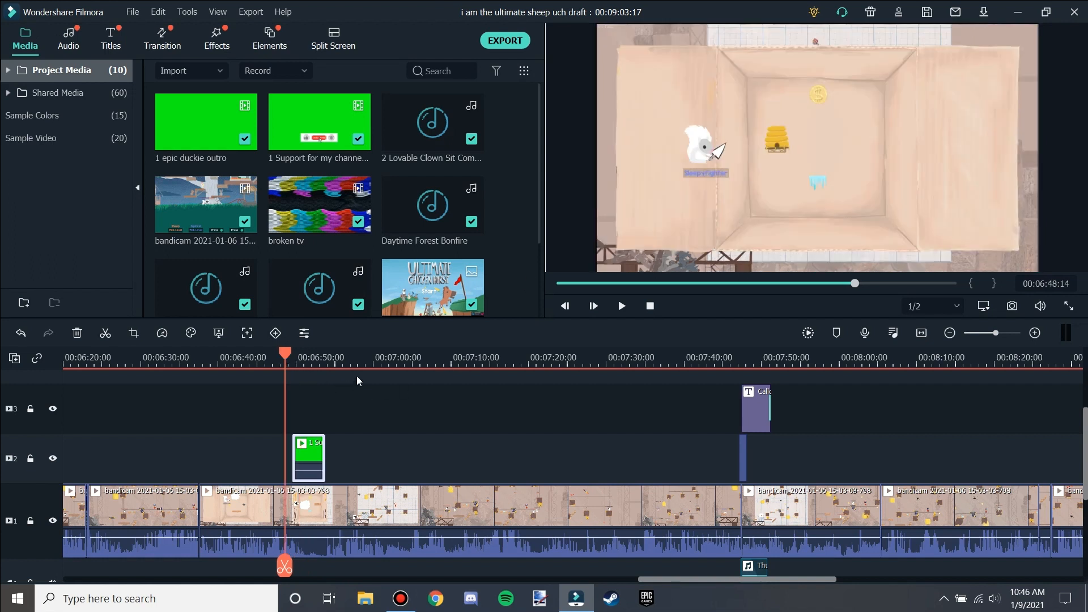
pyautogui.click(356, 376)
pyautogui.press('space')
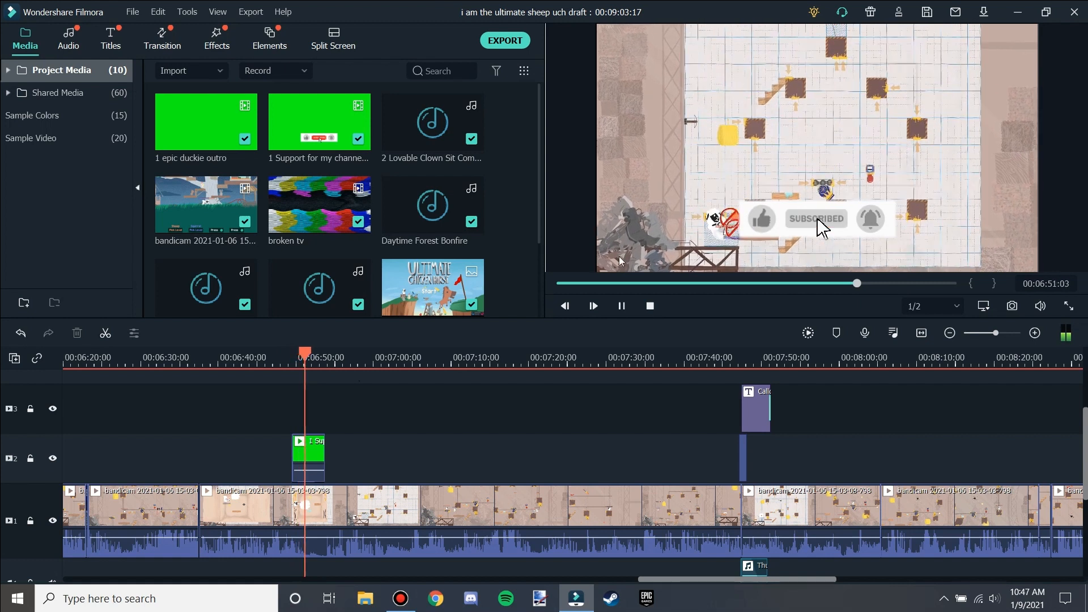
pyautogui.press('space')
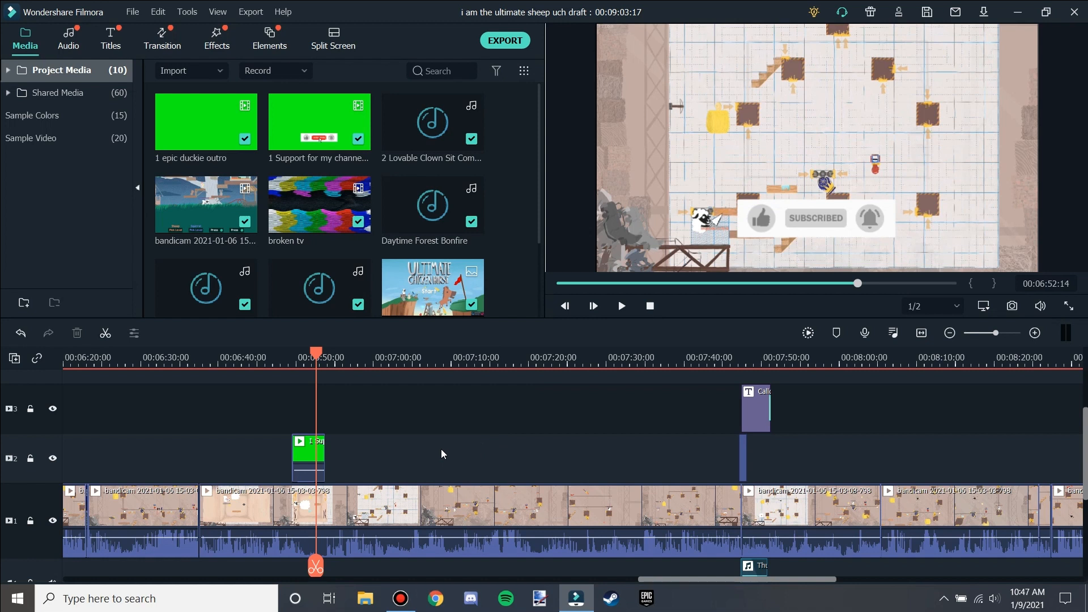
pyautogui.scroll(-1, 434, 424)
pyautogui.scroll(1, 448, 428)
pyautogui.moveTo(316, 357); pyautogui.dragTo(295, 358)
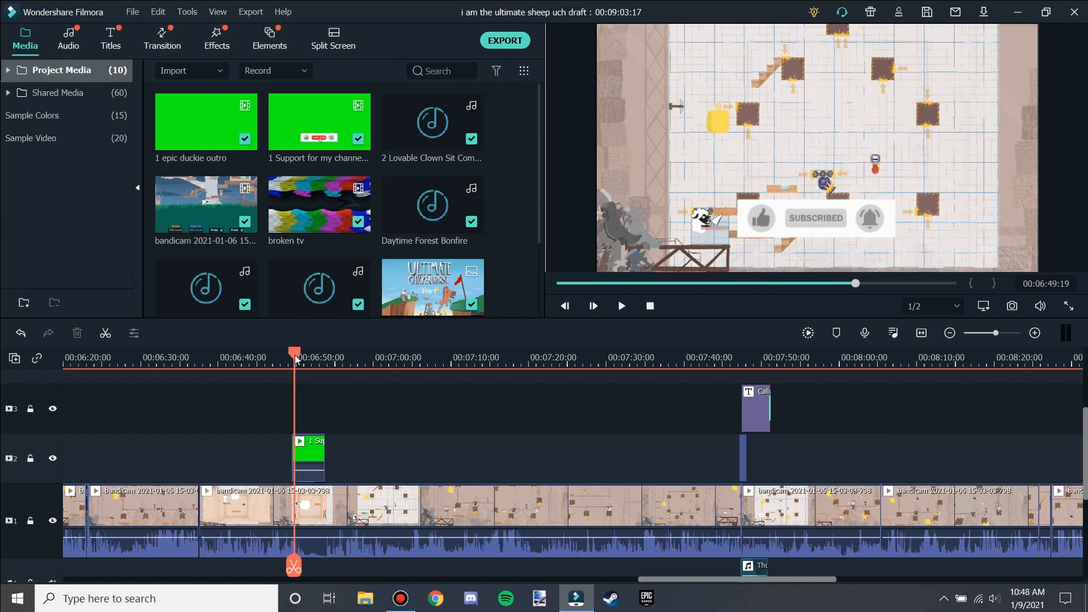
pyautogui.press('space')
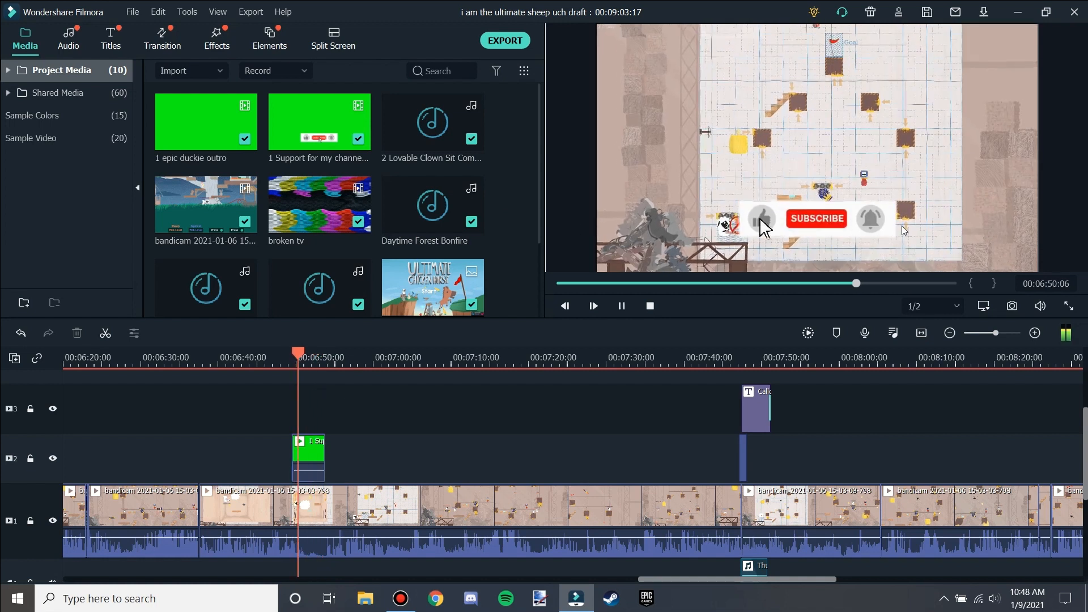
pyautogui.press('space')
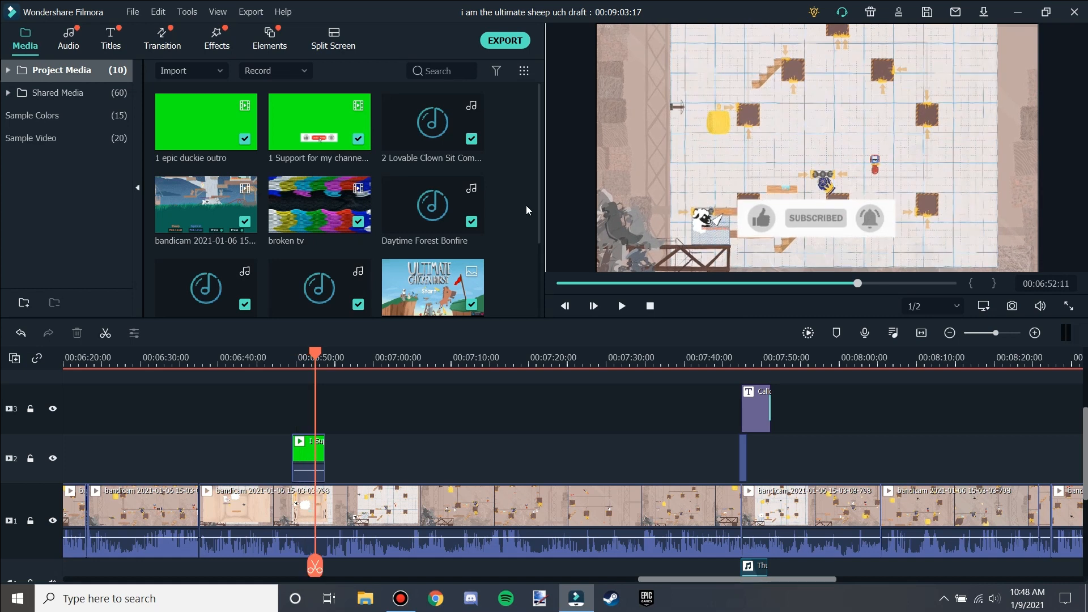